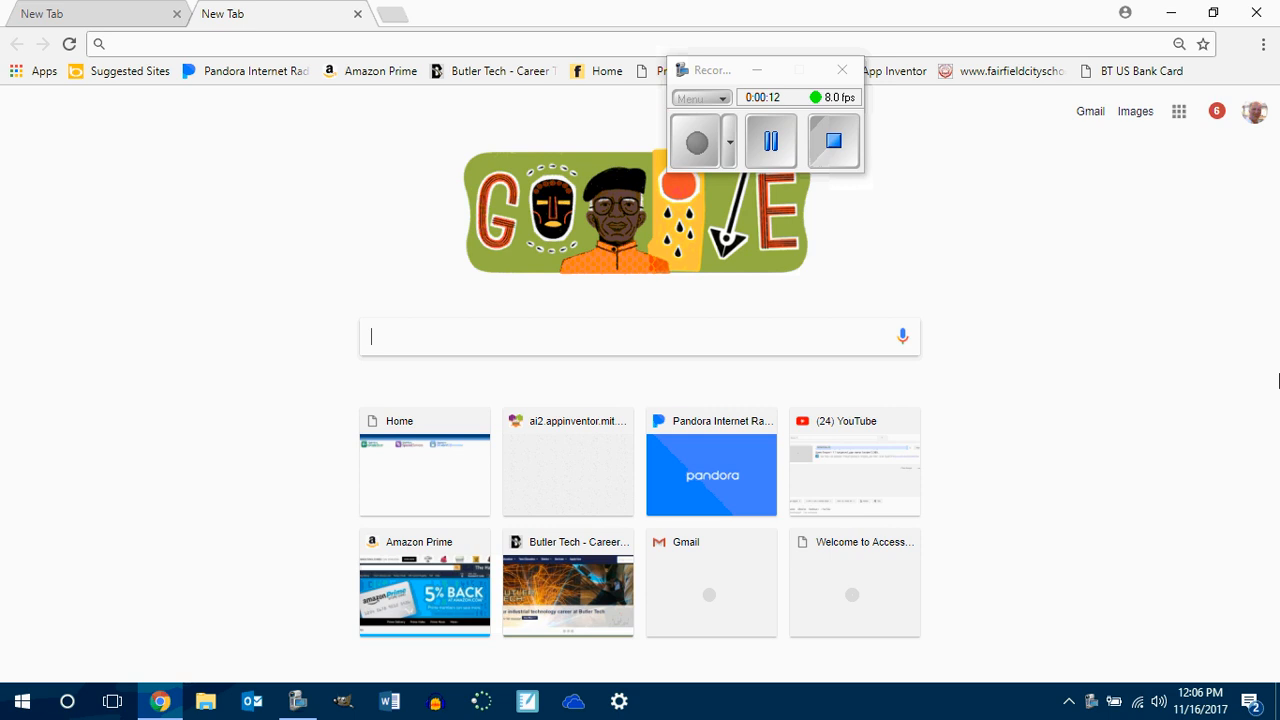
# Search Google for "panda" and show the image results.
pyautogui.write('p')
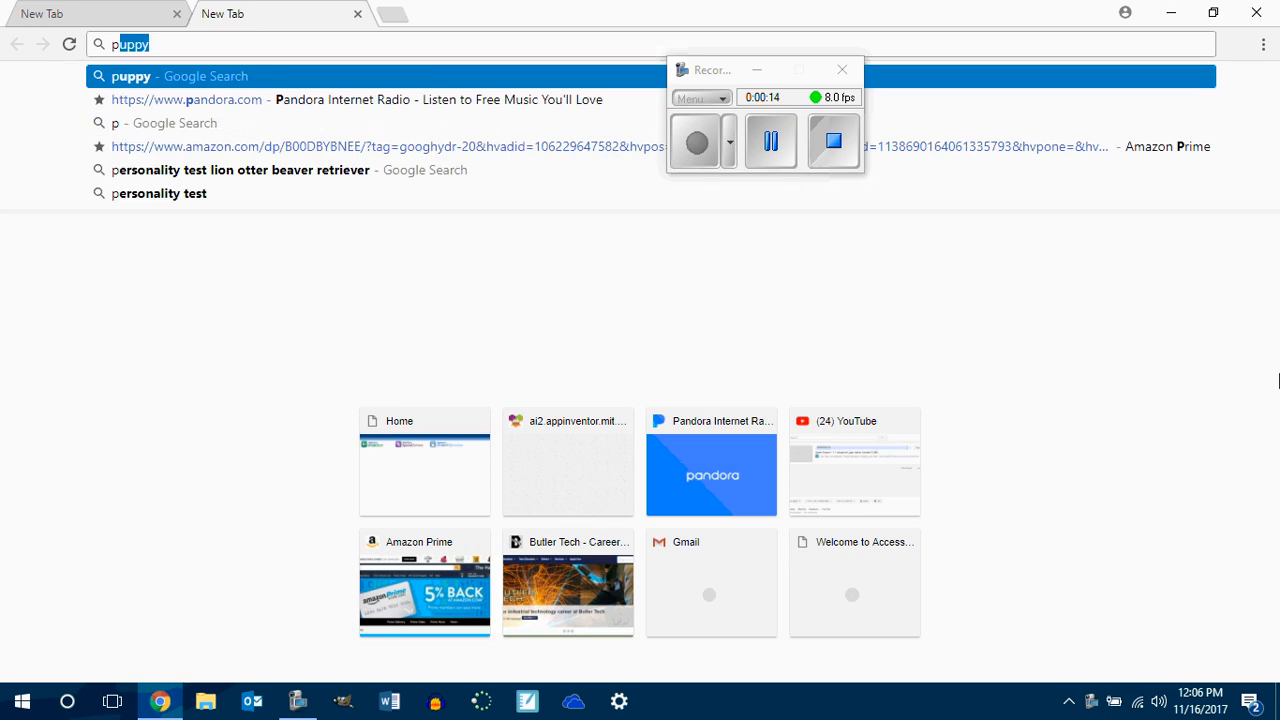
pyautogui.write('and')
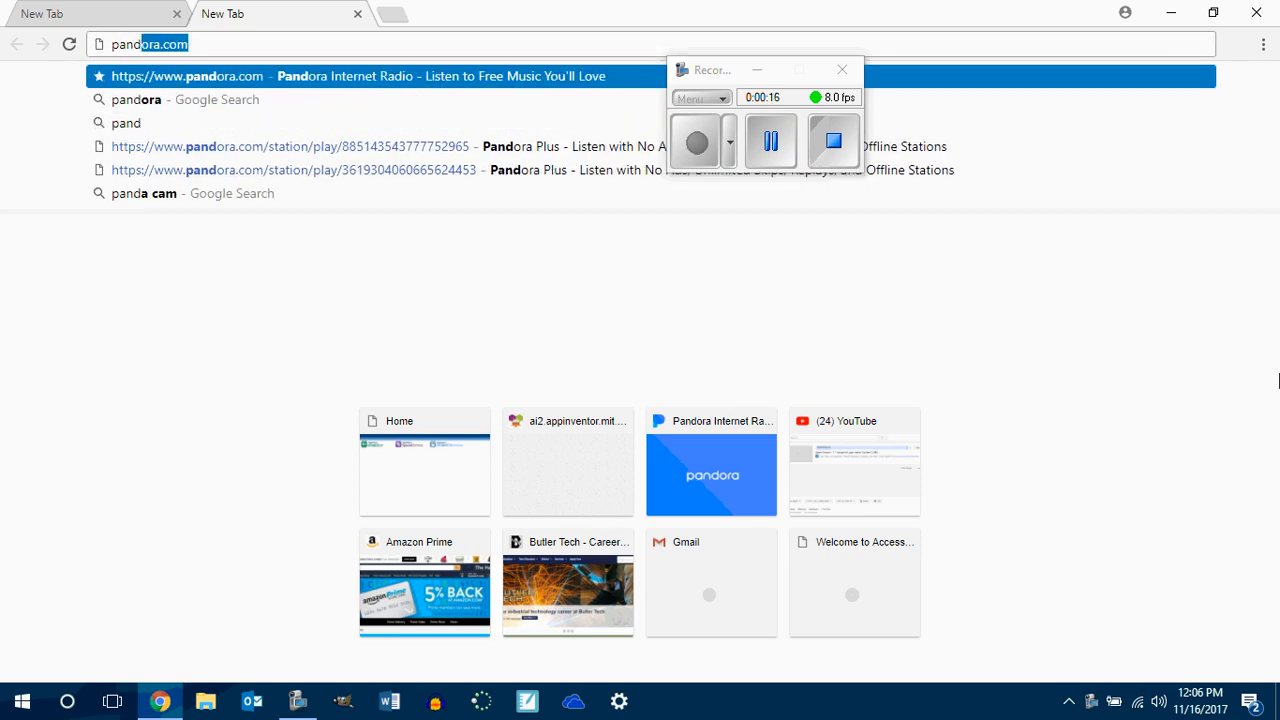
pyautogui.write('a')
pyautogui.press('Return')
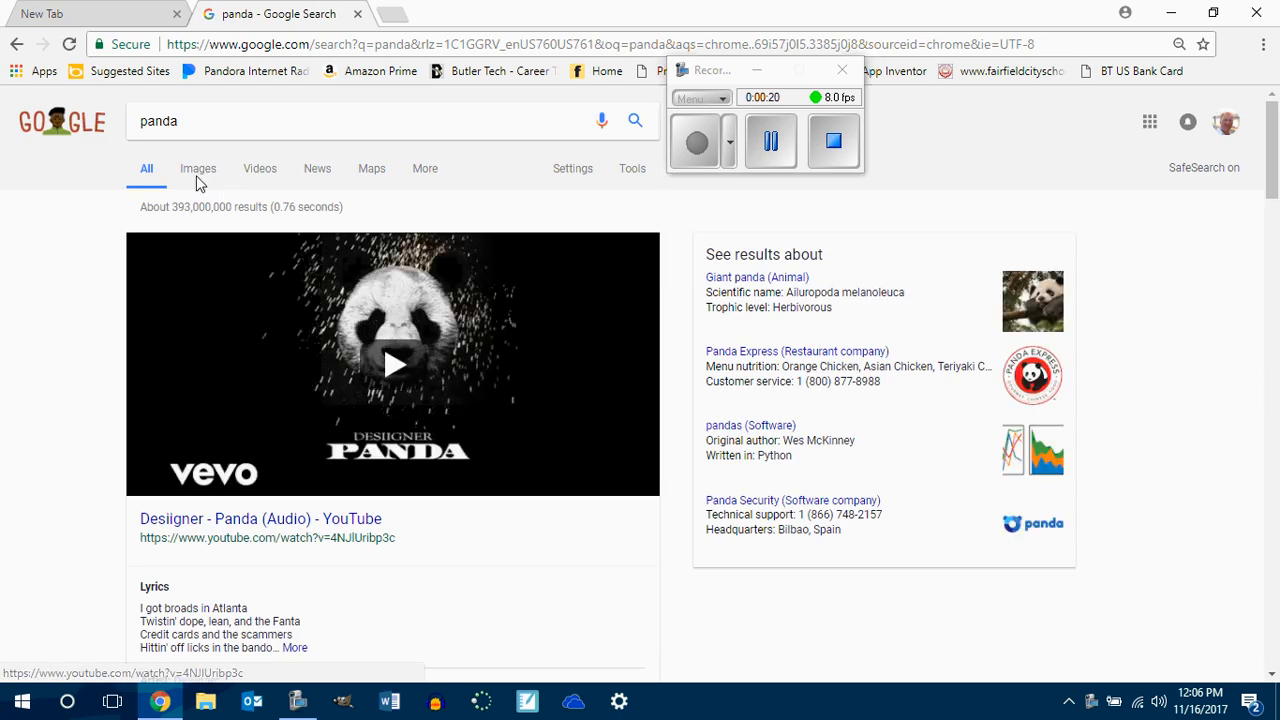
pyautogui.click(196, 172)
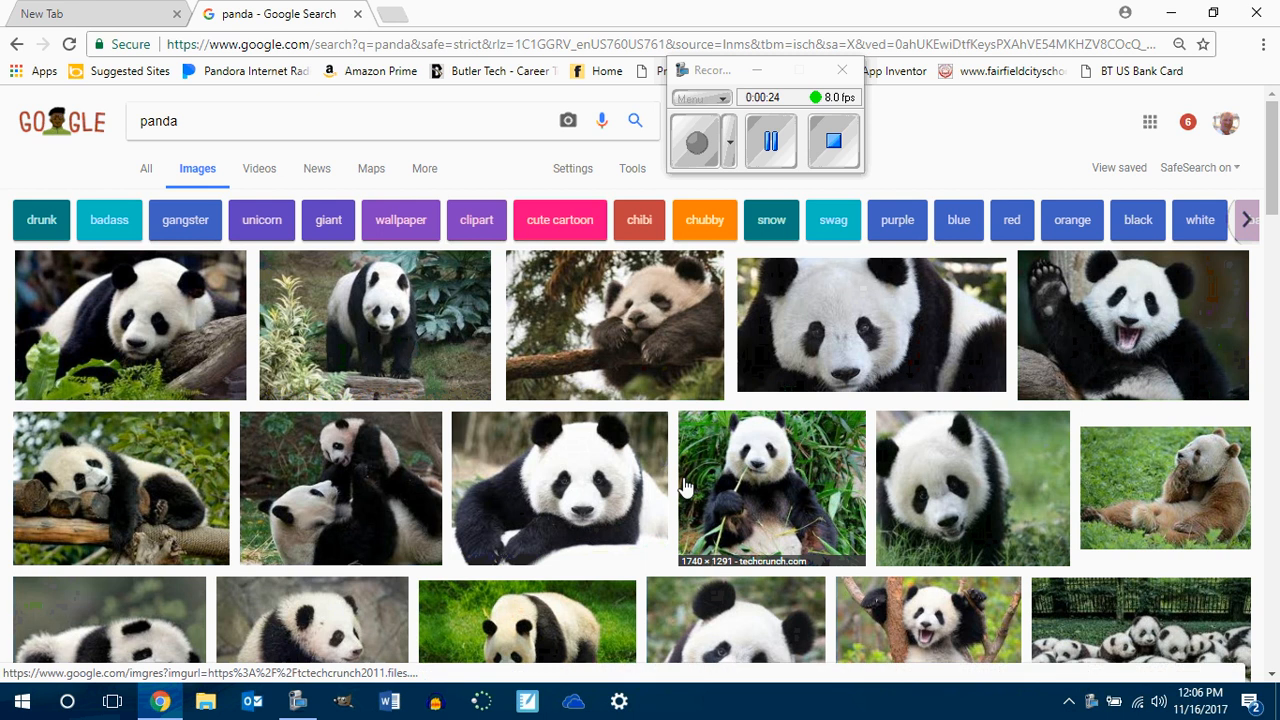
pyautogui.scroll(-2, 684, 486)
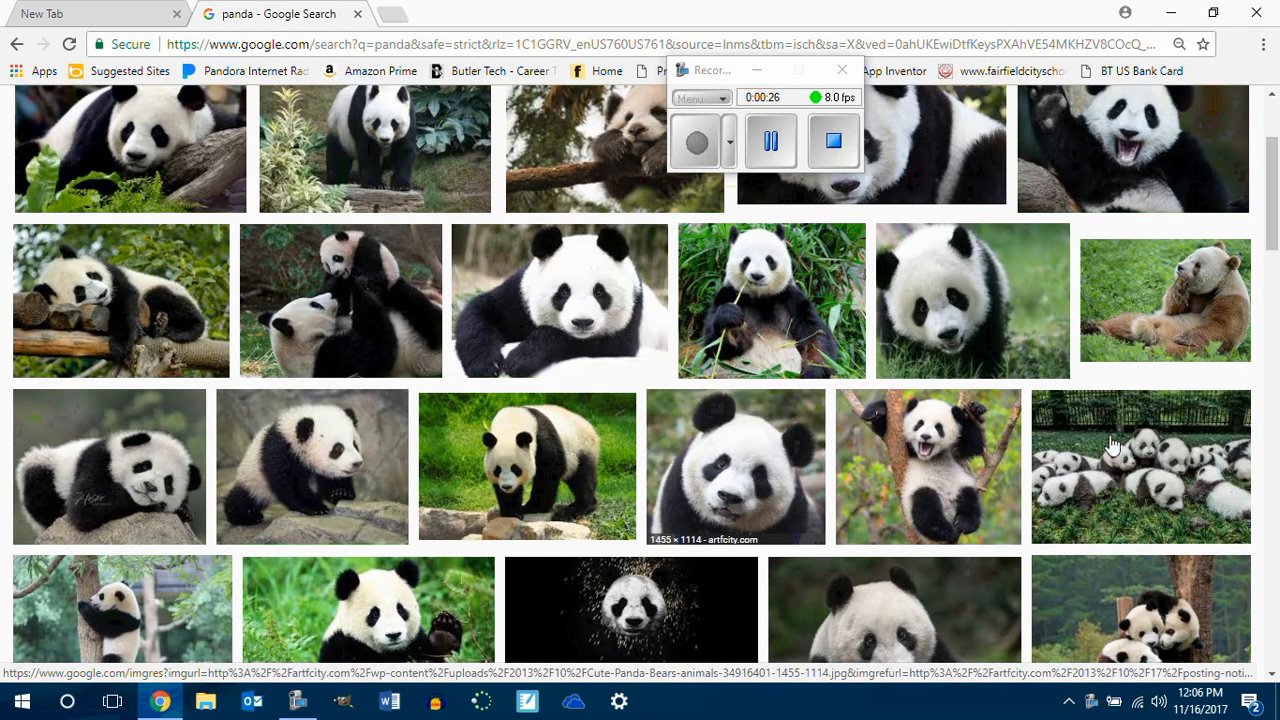
pyautogui.click(1220, 330)
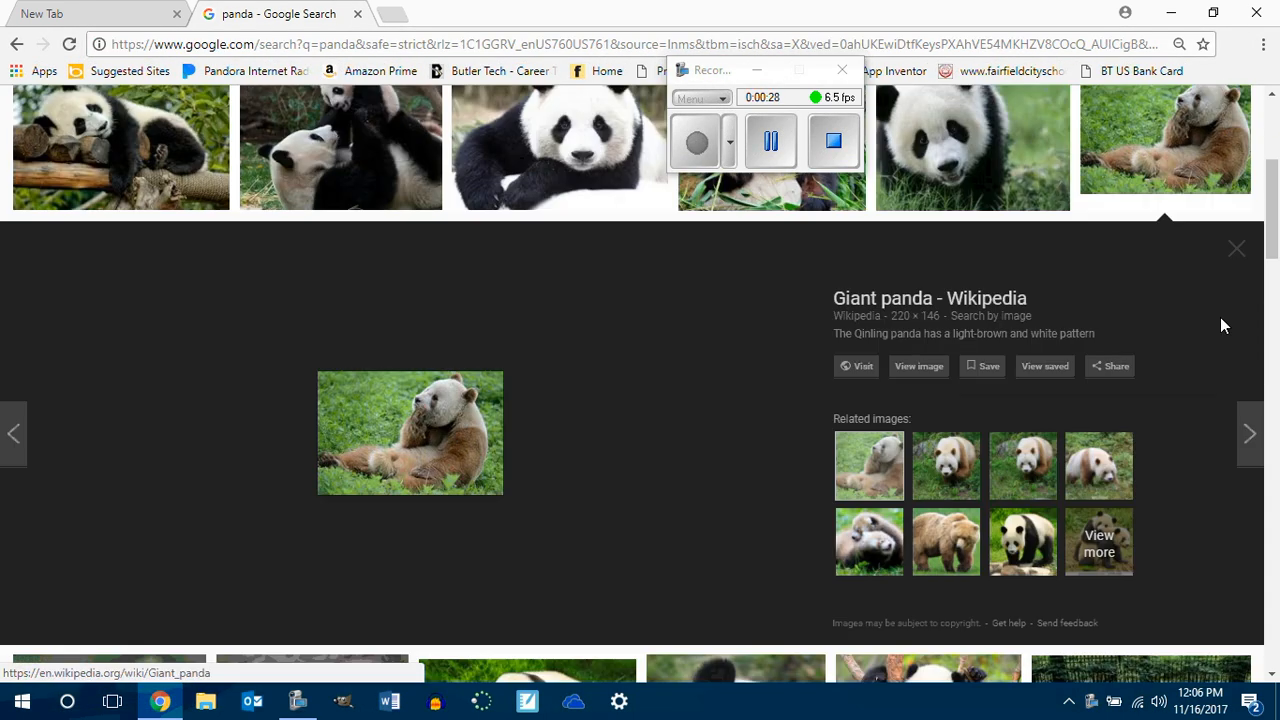
pyautogui.click(16, 46)
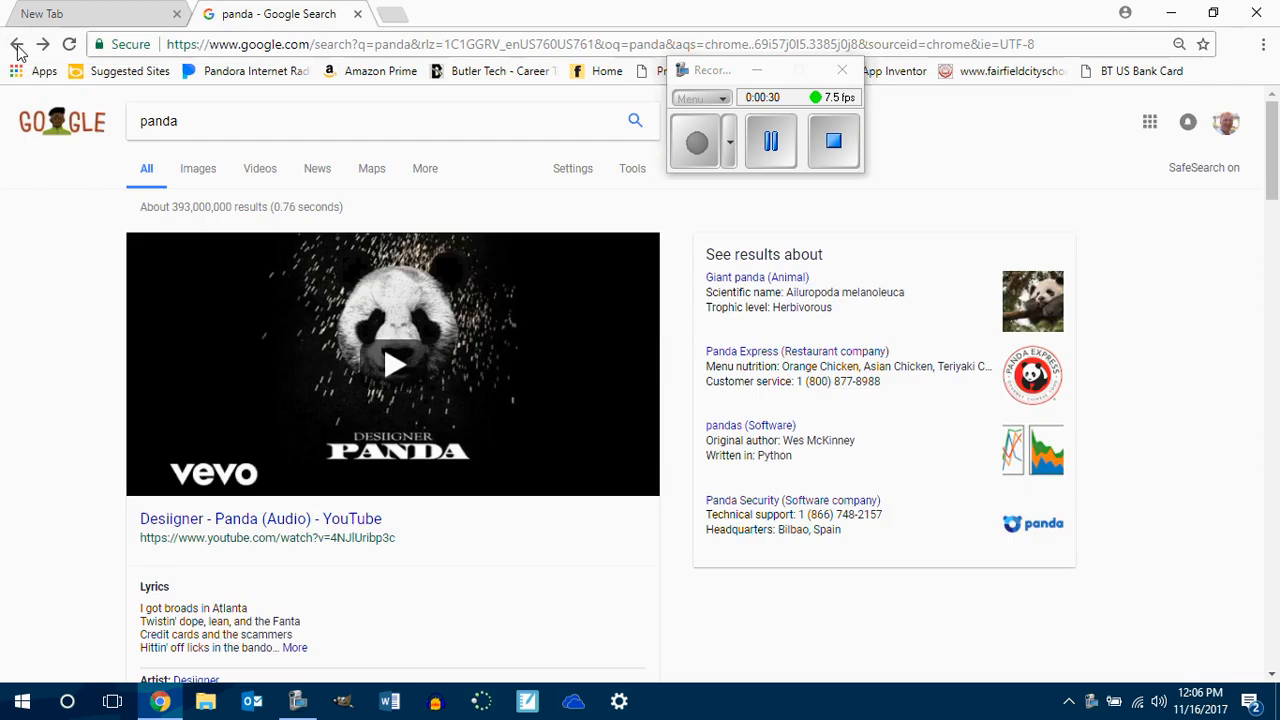
pyautogui.click(205, 174)
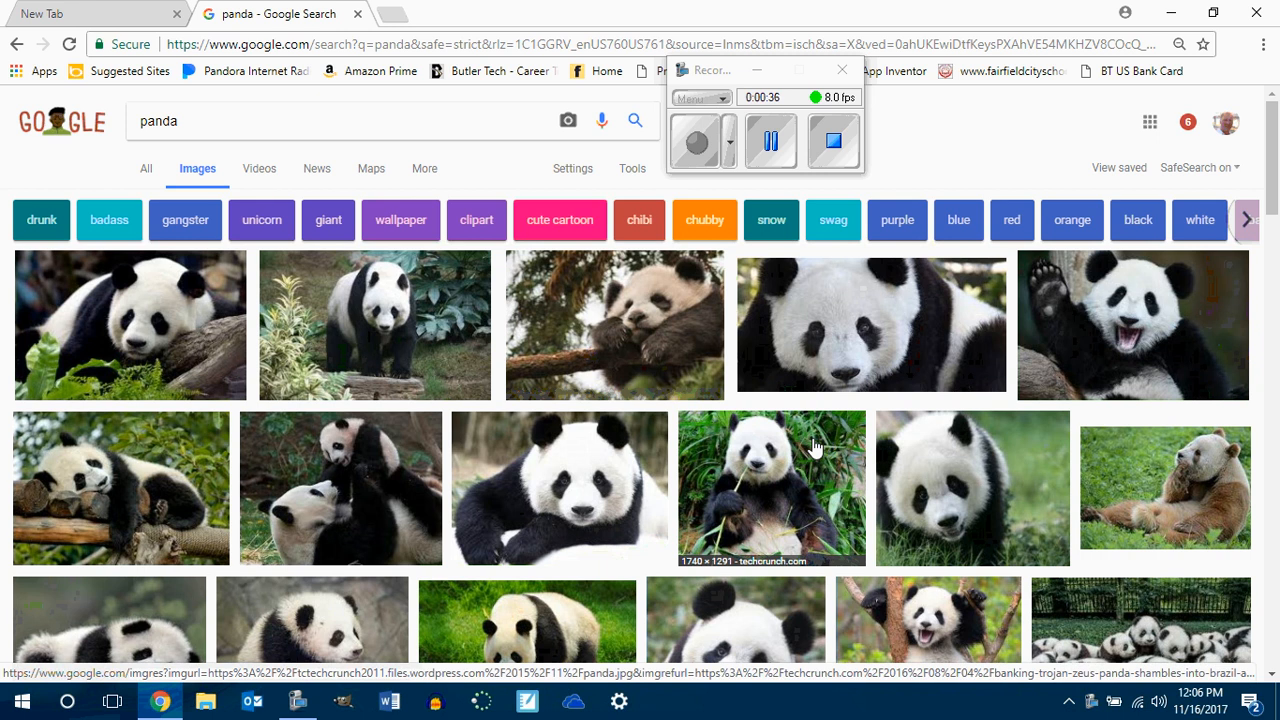
# Open the 1740 × 1291 TechCrunch picture of the panda eating bamboo at full size.
pyautogui.scroll(-2, 815, 448)
pyautogui.scroll(2, 815, 448)
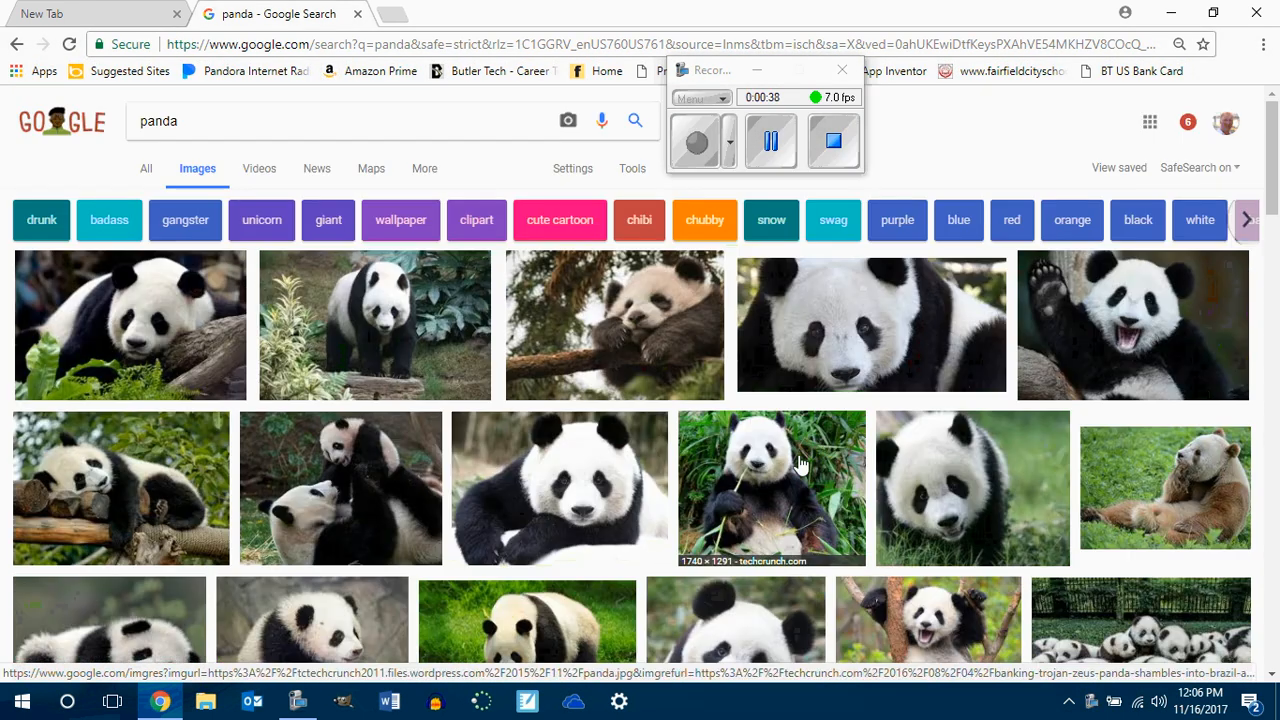
pyautogui.click(764, 494)
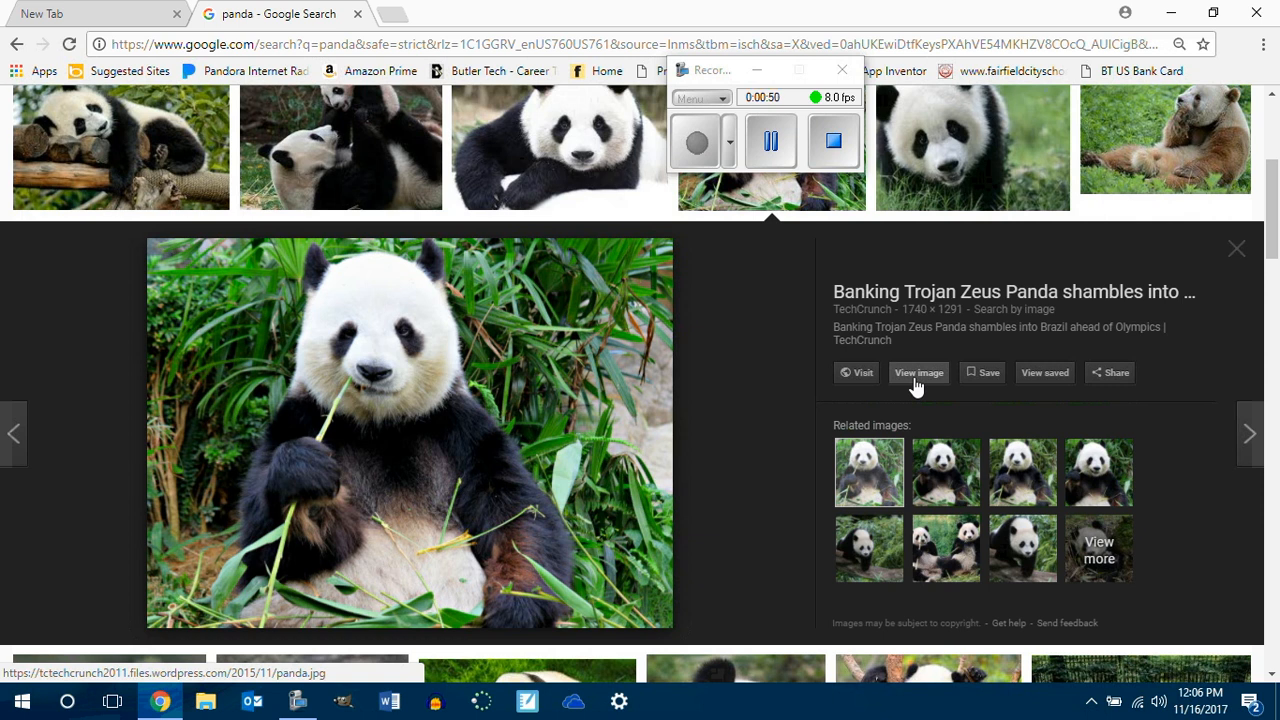
pyautogui.click(916, 378)
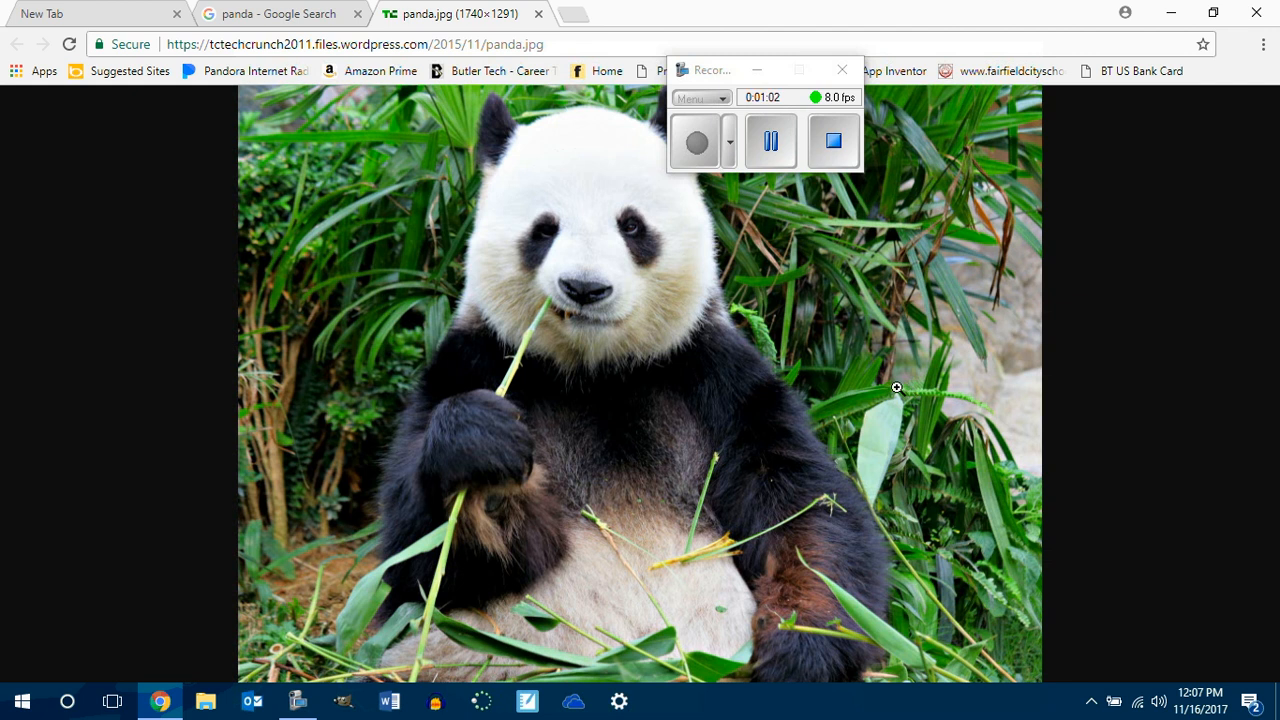
# Save the panda picture as the JPEG "panda" in Gimp Classes > P5 Q2 Gimp > W2 Gimp Alpha Channel.
pyautogui.rightClick(748, 367)
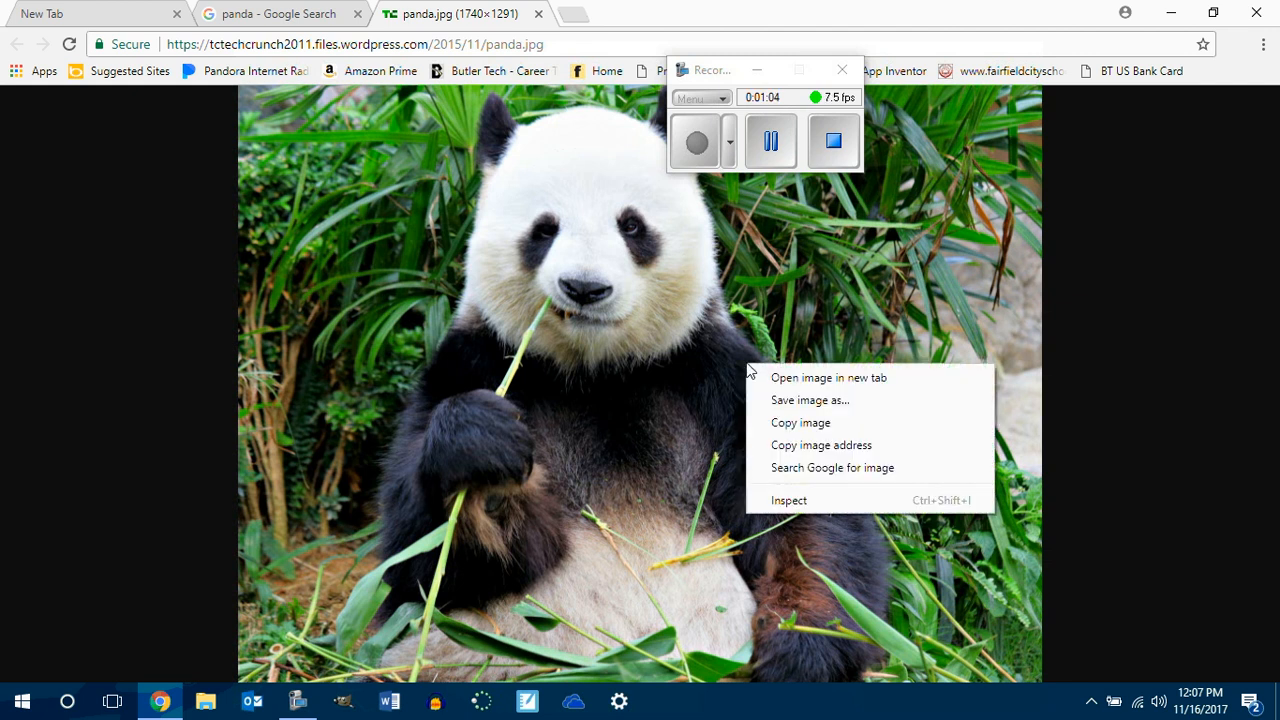
pyautogui.click(806, 399)
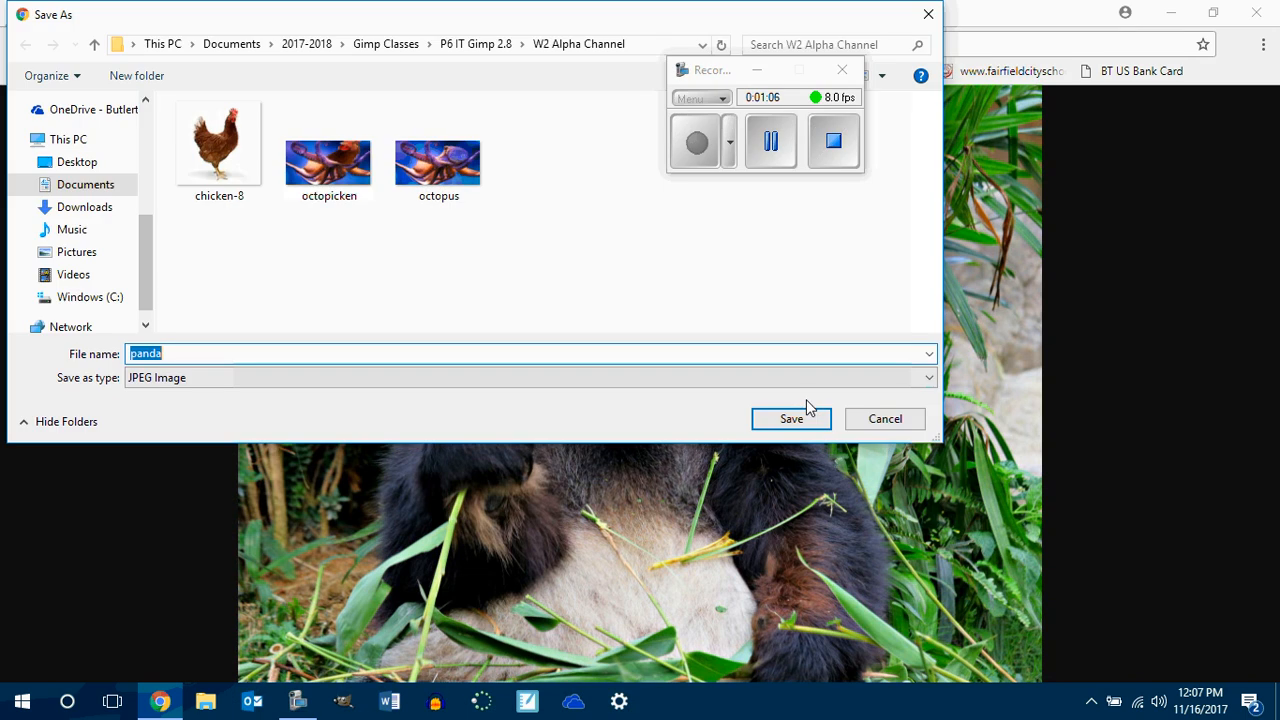
pyautogui.click(386, 44)
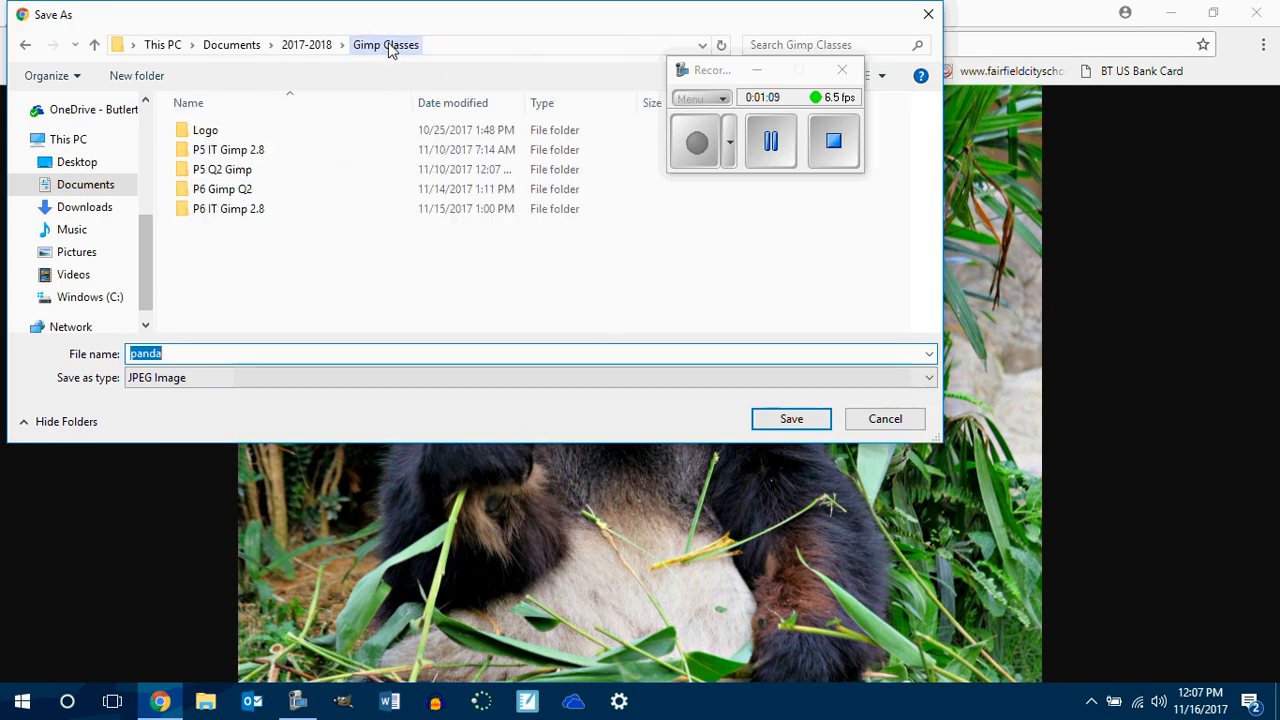
pyautogui.doubleClick(231, 179)
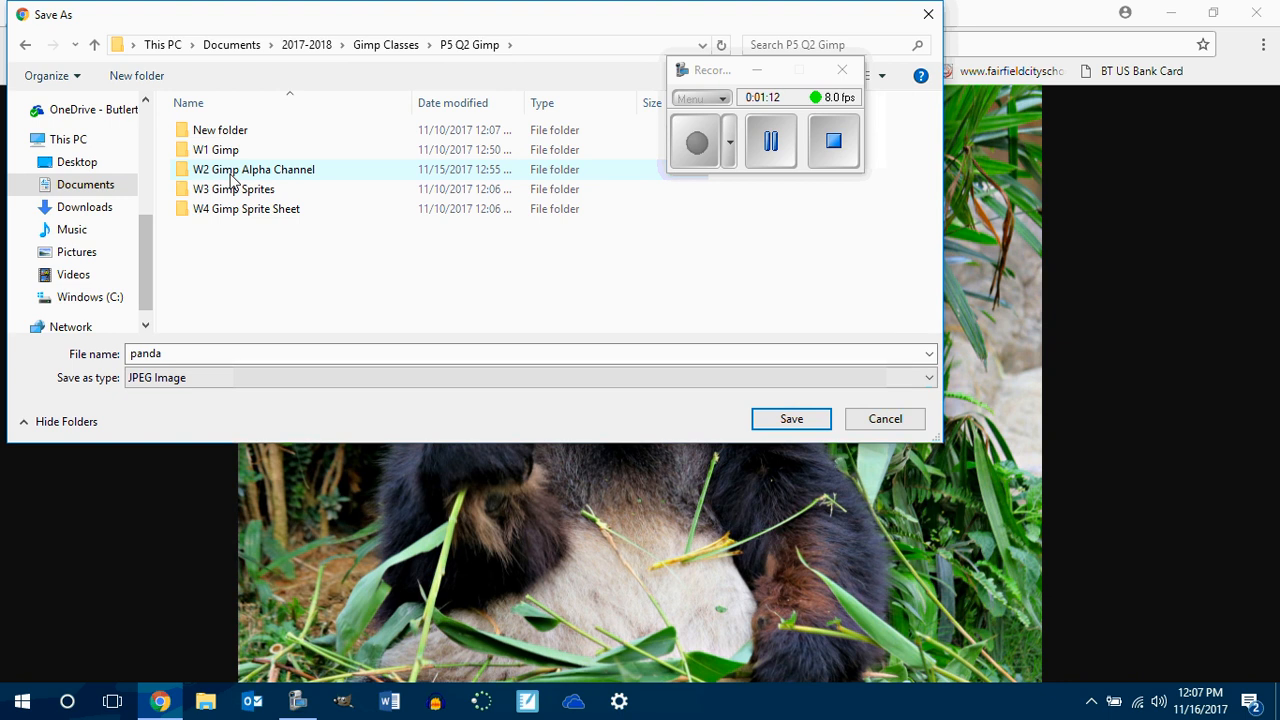
pyautogui.doubleClick(231, 174)
pyautogui.click(791, 419)
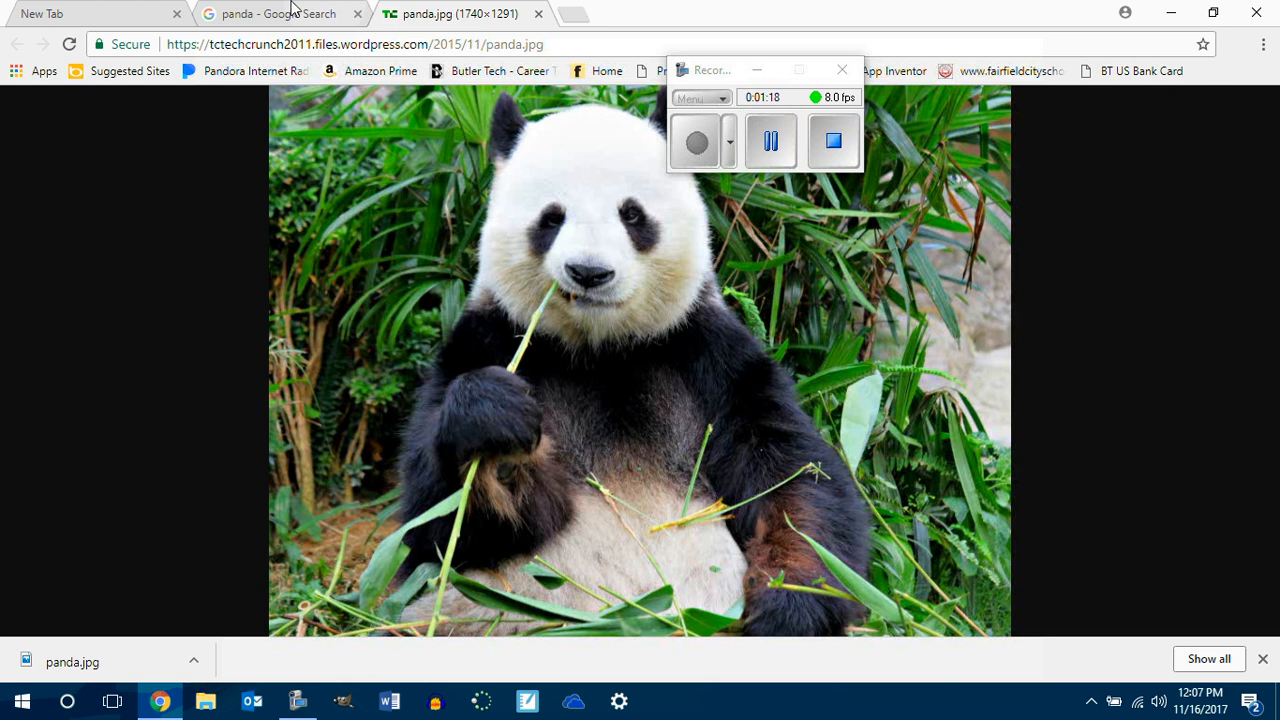
# Close the full-size panda picture, search Google for "penguin" and show the image results.
pyautogui.click(538, 14)
pyautogui.click(18, 47)
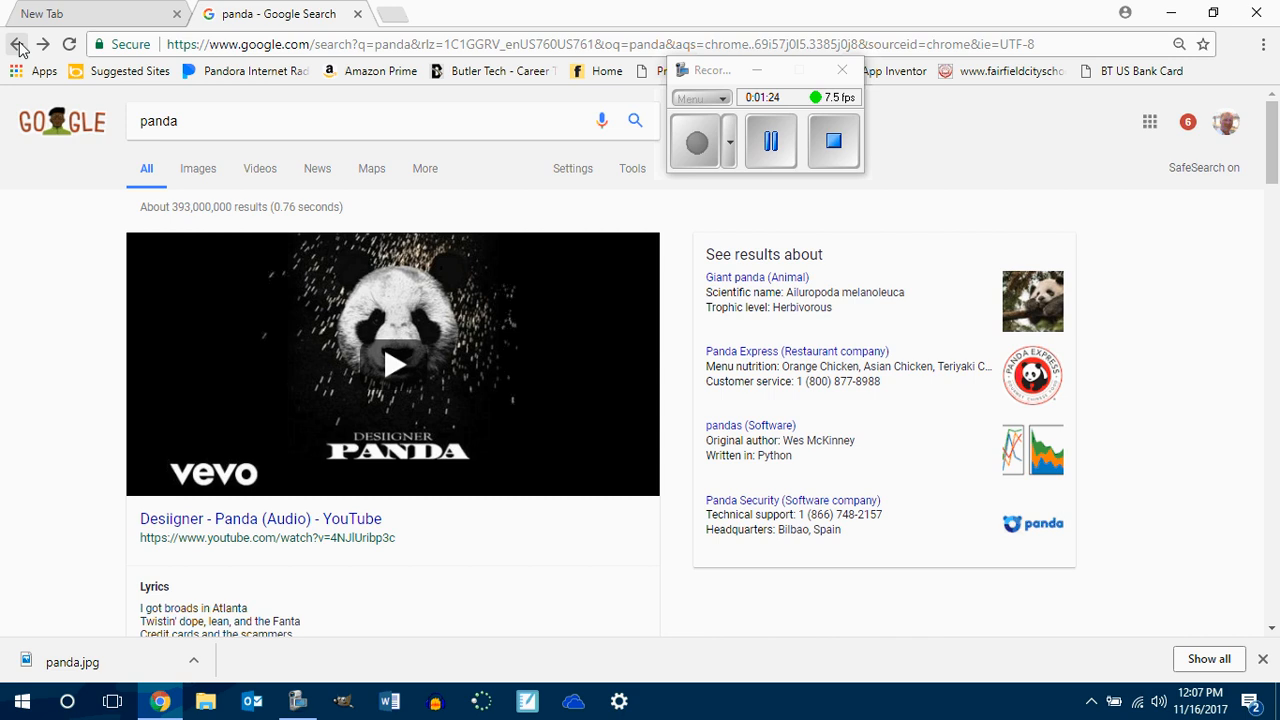
pyautogui.moveTo(217, 120); pyautogui.dragTo(120, 128)
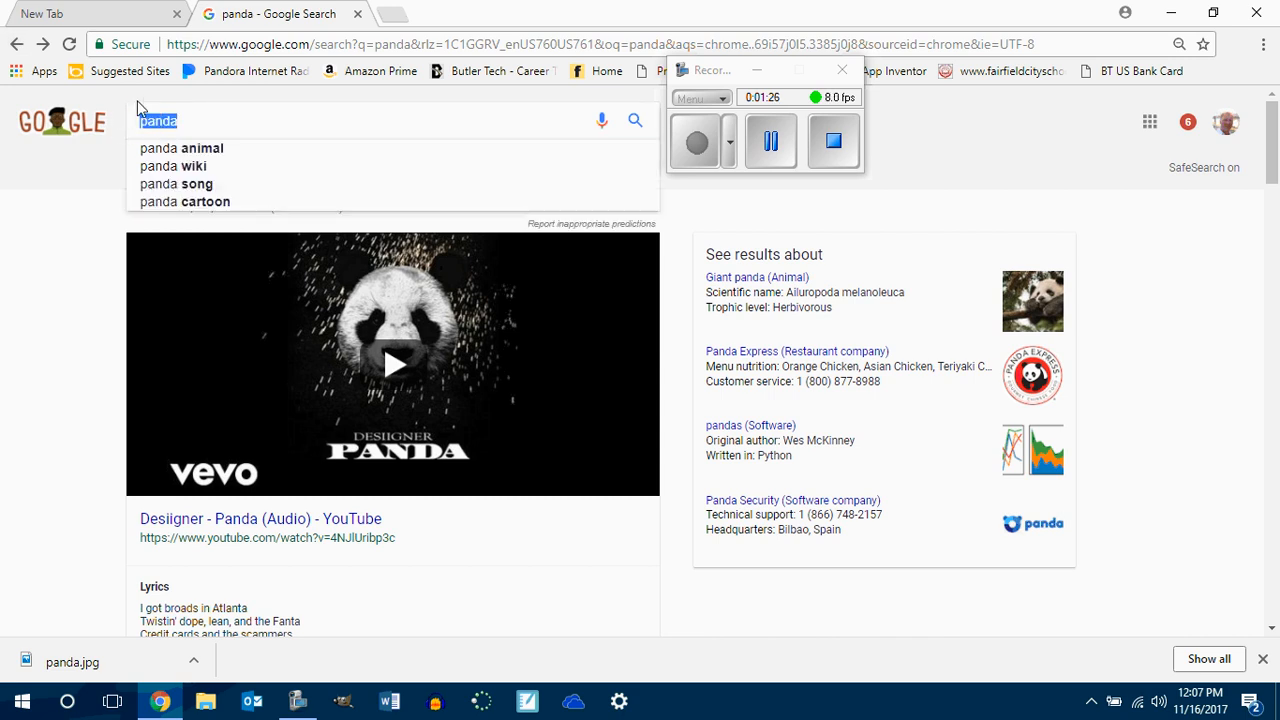
pyautogui.write('peng')
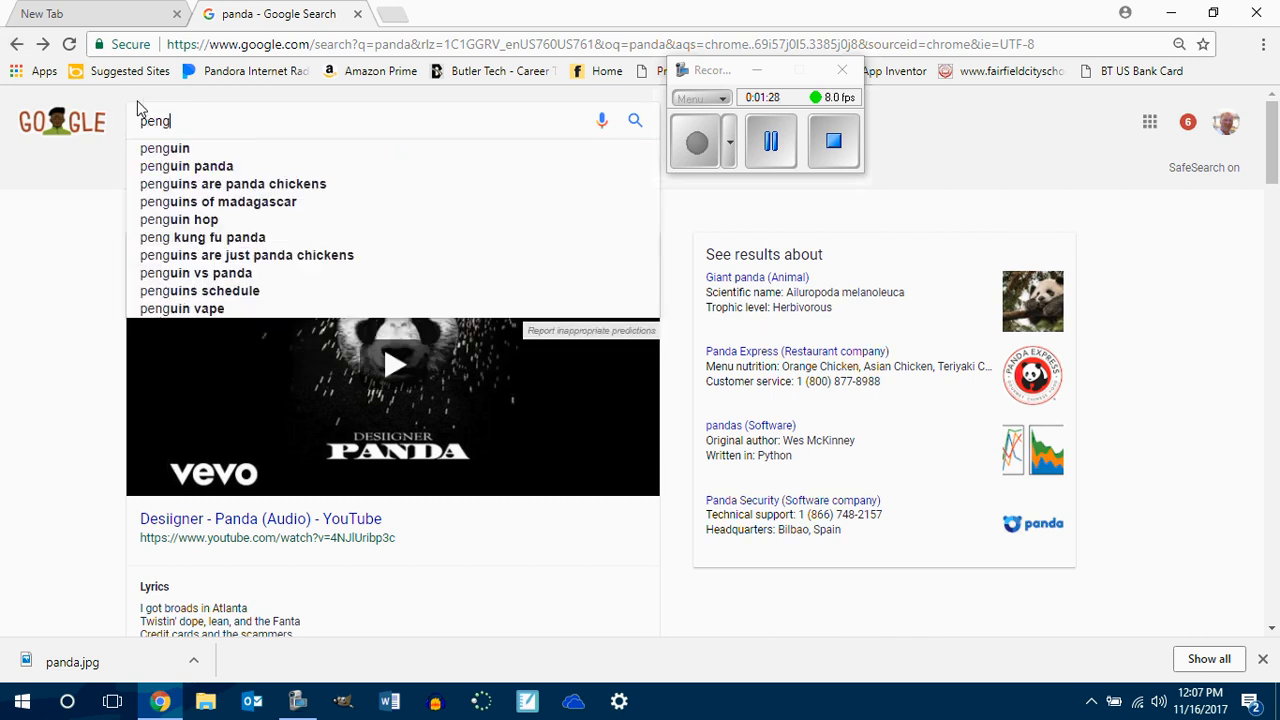
pyautogui.write('uin')
pyautogui.press('Return')
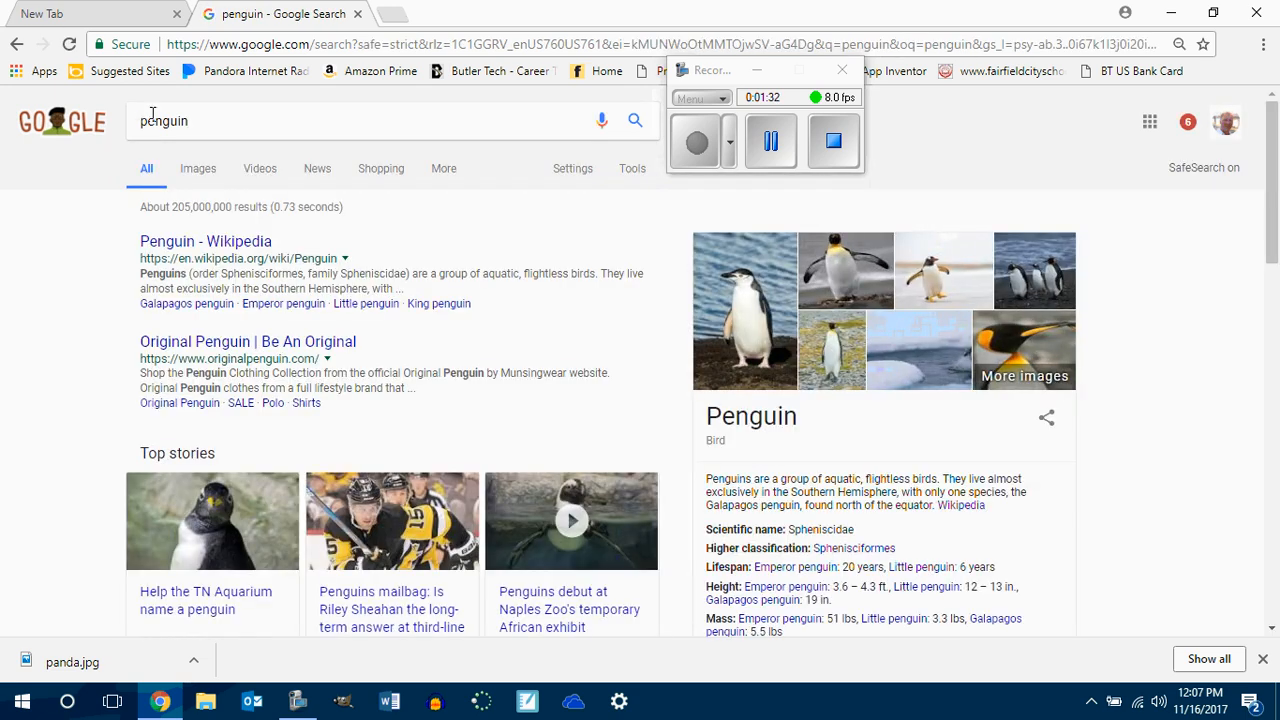
pyautogui.click(204, 170)
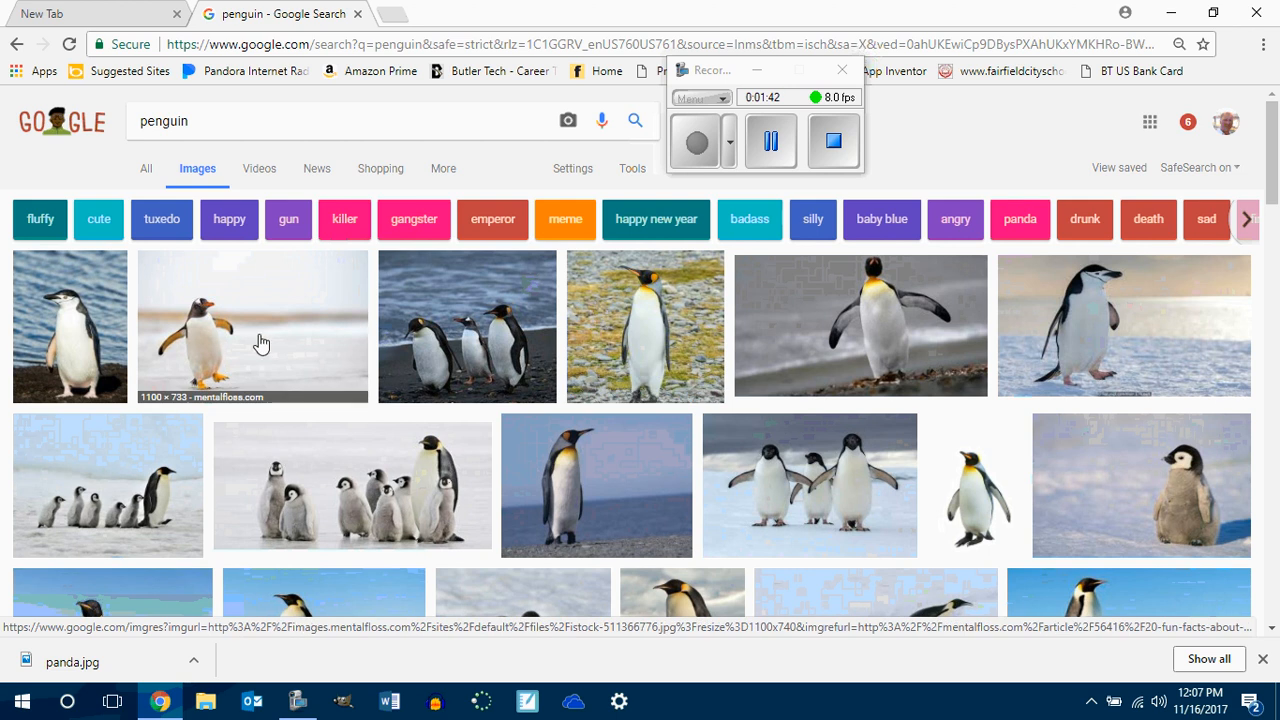
# Open the Mental Floss walking penguin picture at full size and save it as istock-511366776 in the W2 Gimp Alpha Channel folder.
pyautogui.click(212, 348)
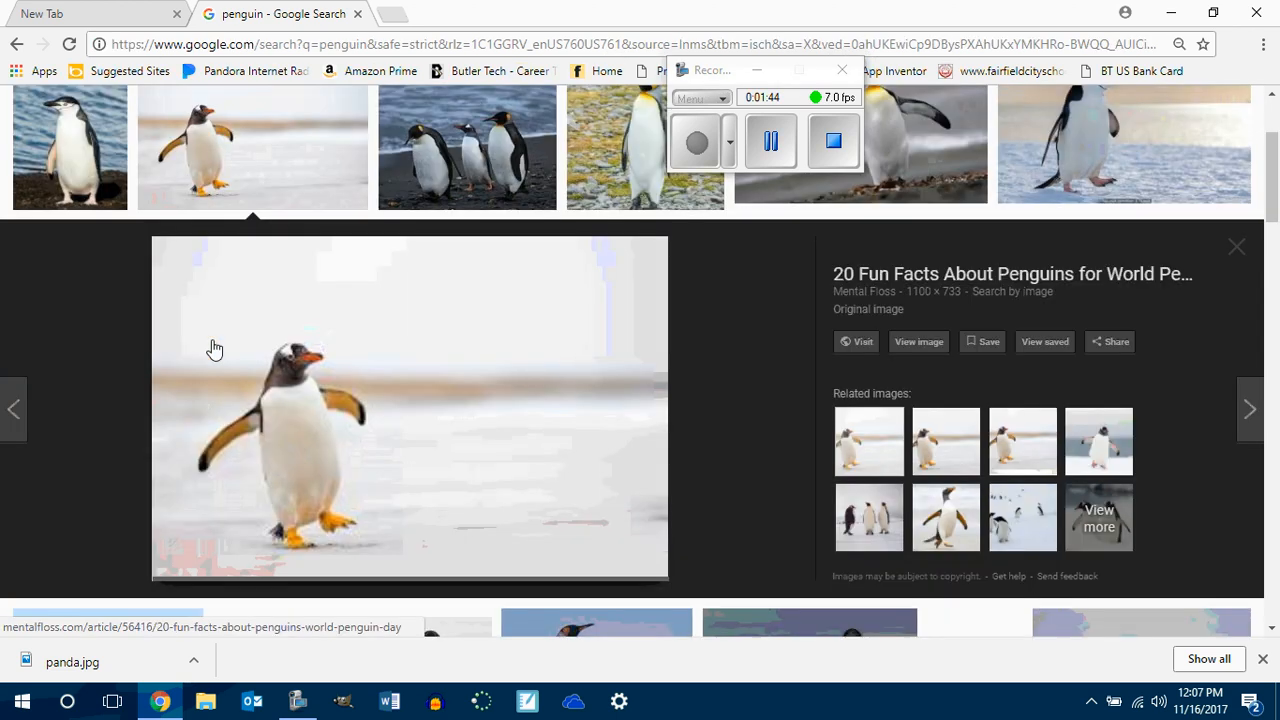
pyautogui.click(926, 352)
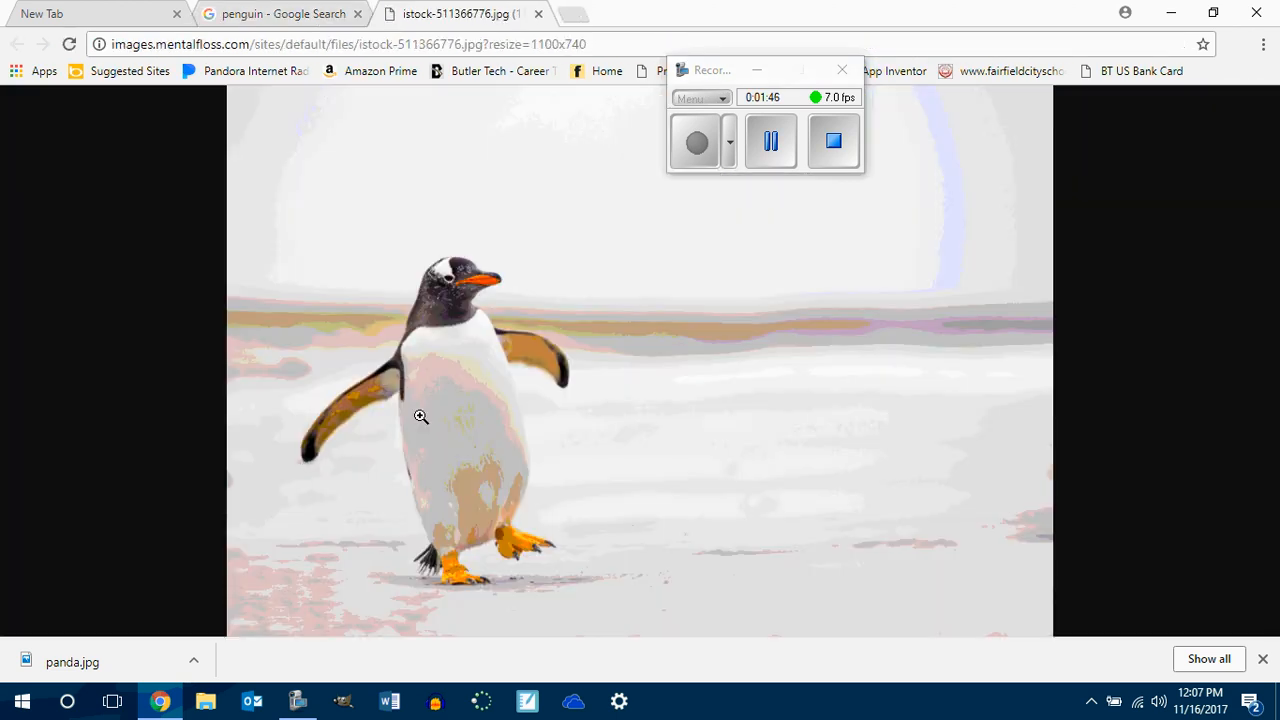
pyautogui.rightClick(459, 395)
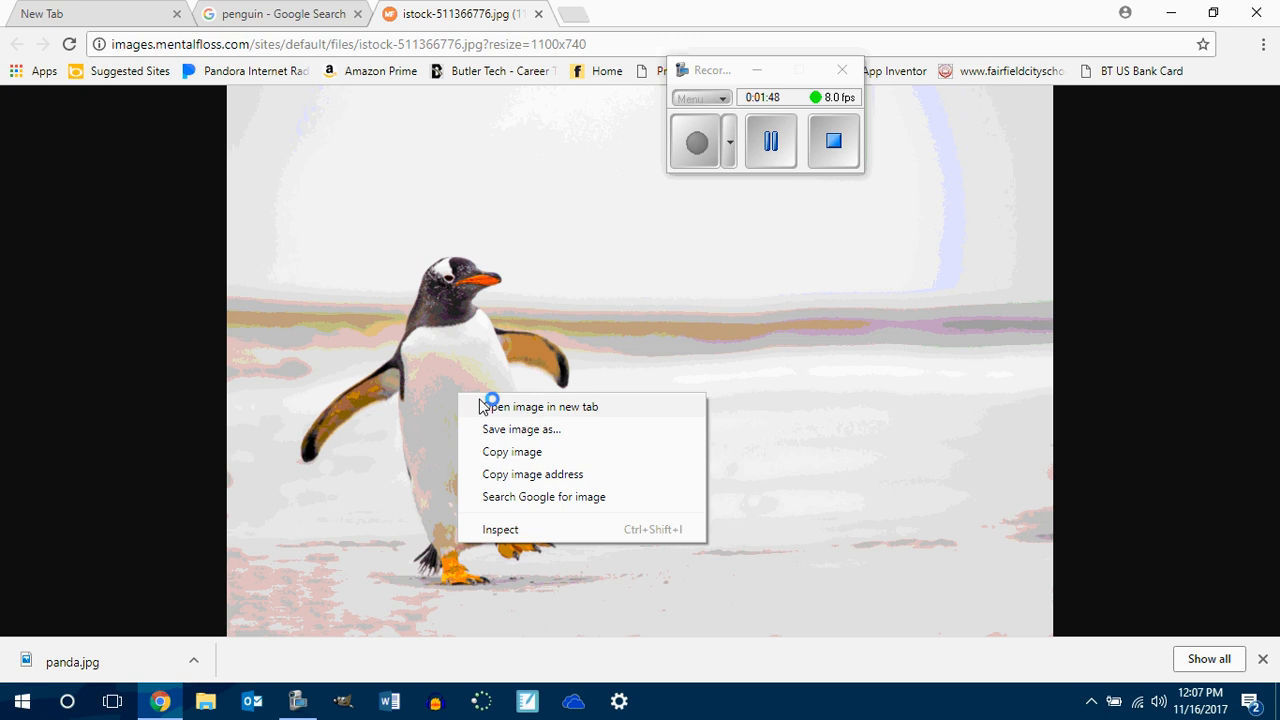
pyautogui.click(520, 433)
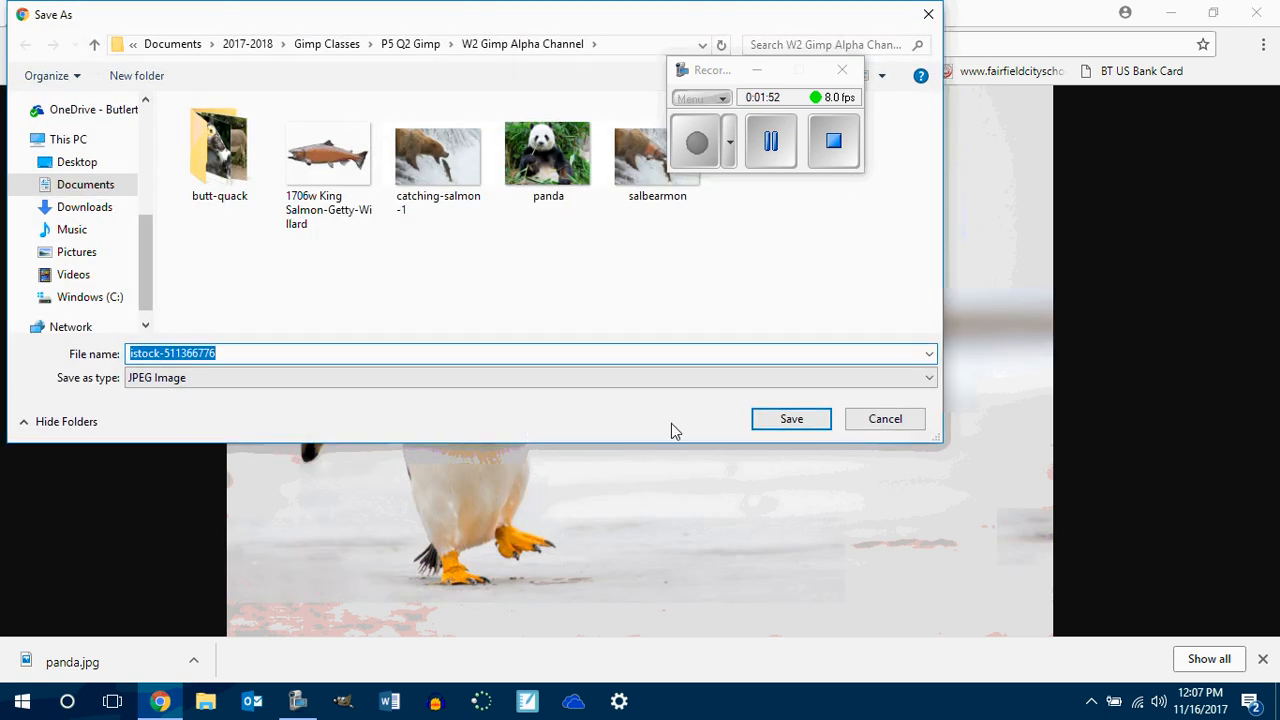
pyautogui.click(789, 418)
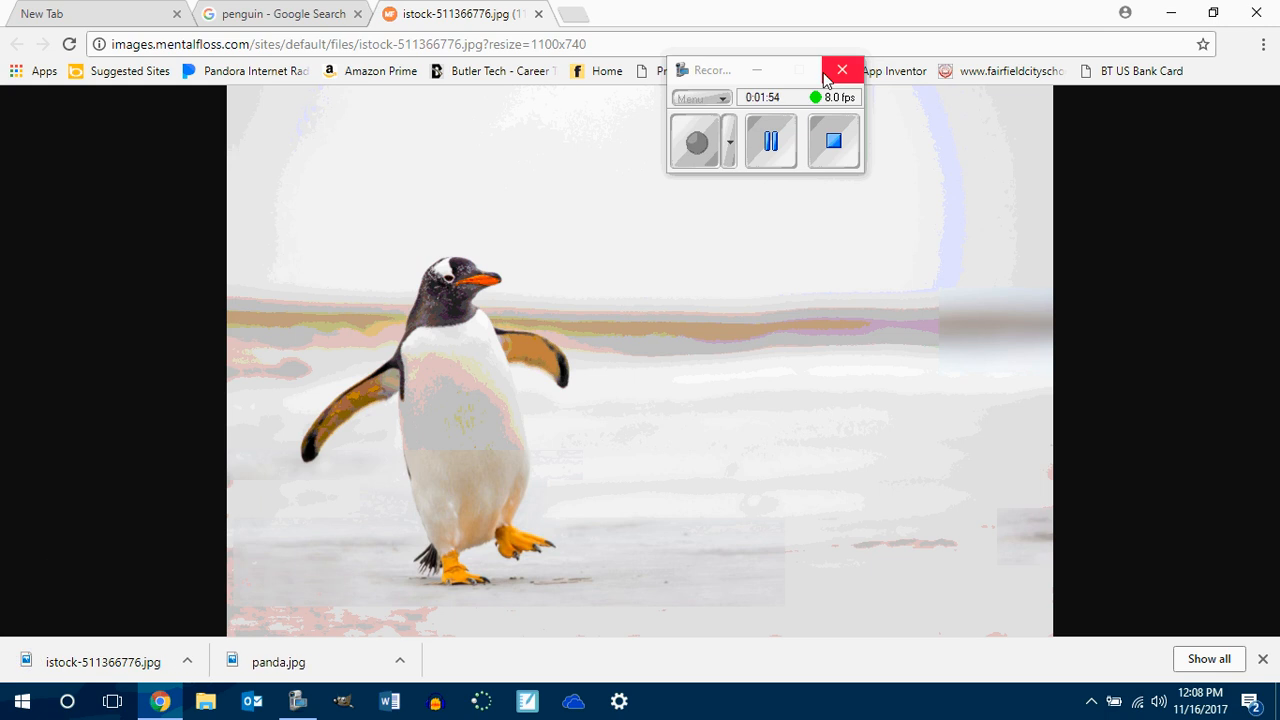
# Return to the penguin image results, close the browser window and minimize the recorder window.
pyautogui.click(265, 16)
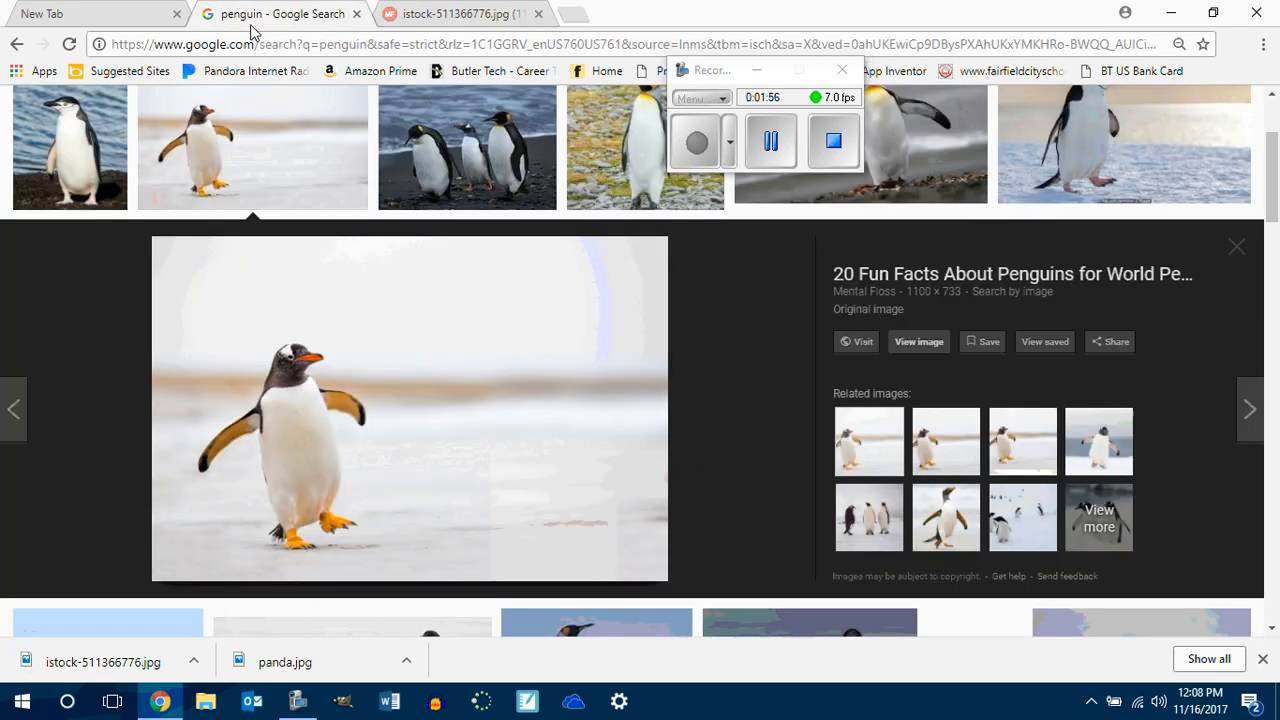
pyautogui.click(1265, 17)
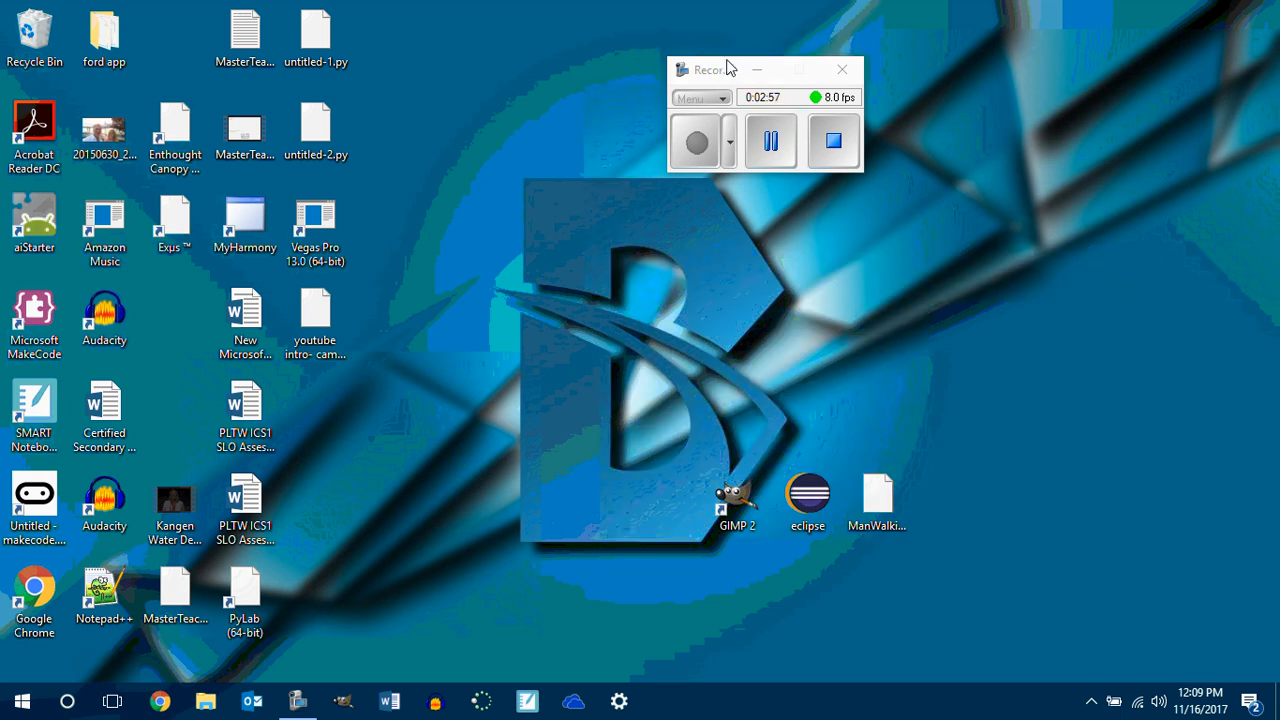
pyautogui.click(757, 69)
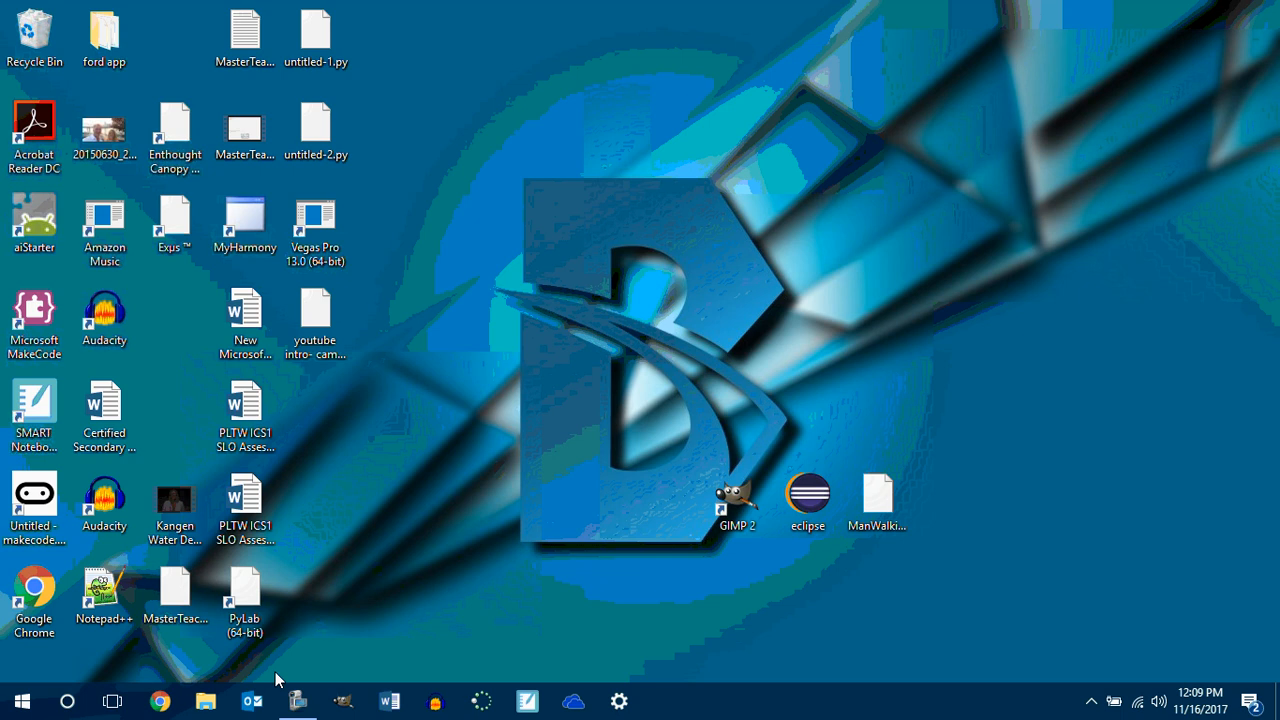
# In File Explorer, open the folder Documents > 2017-2018 > Gimp Classes > P5 Q2 Gimp > W2 Gimp Alpha Channel.
pyautogui.click(205, 701)
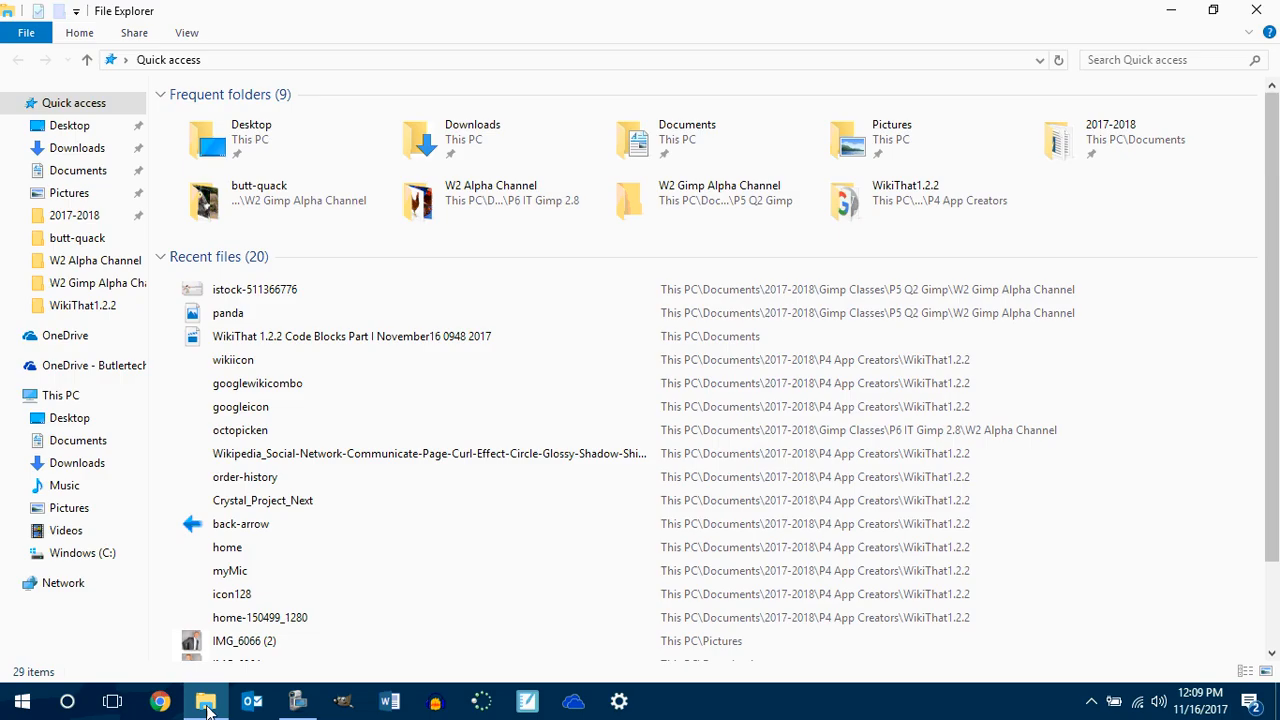
pyautogui.click(663, 147)
pyautogui.doubleClick(663, 147)
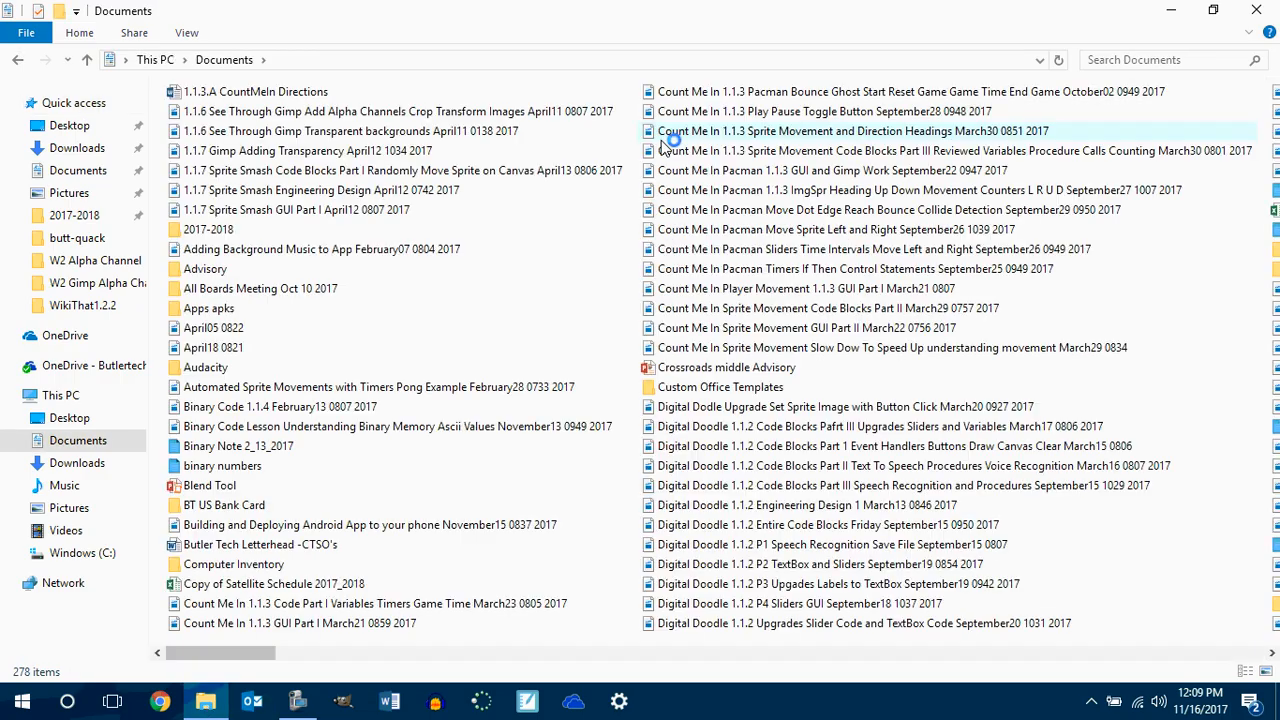
pyautogui.doubleClick(208, 230)
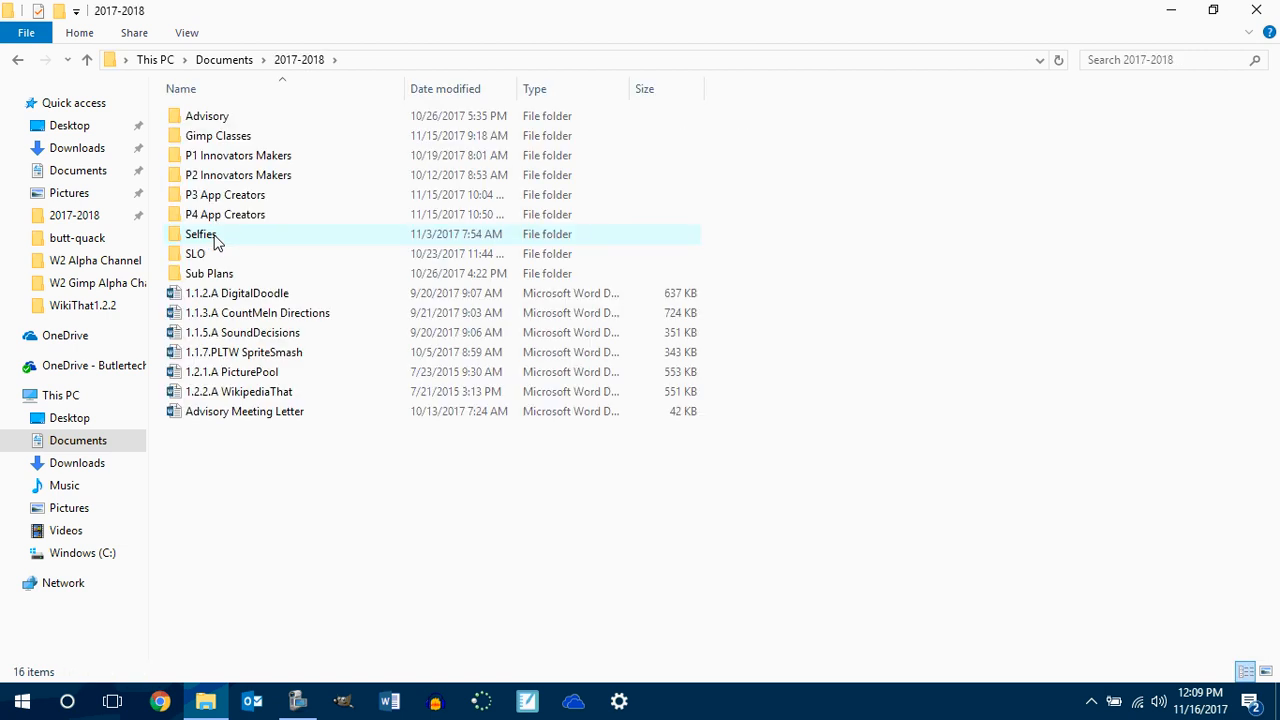
pyautogui.doubleClick(210, 136)
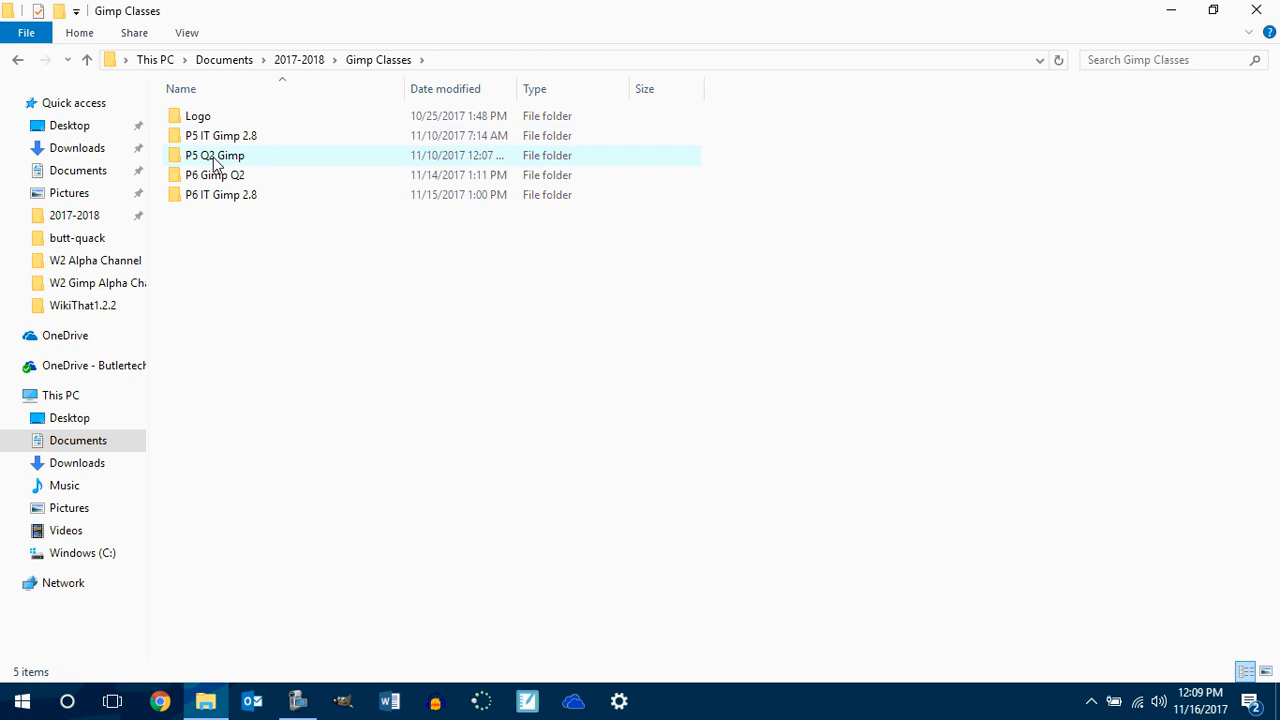
pyautogui.doubleClick(214, 157)
pyautogui.doubleClick(214, 163)
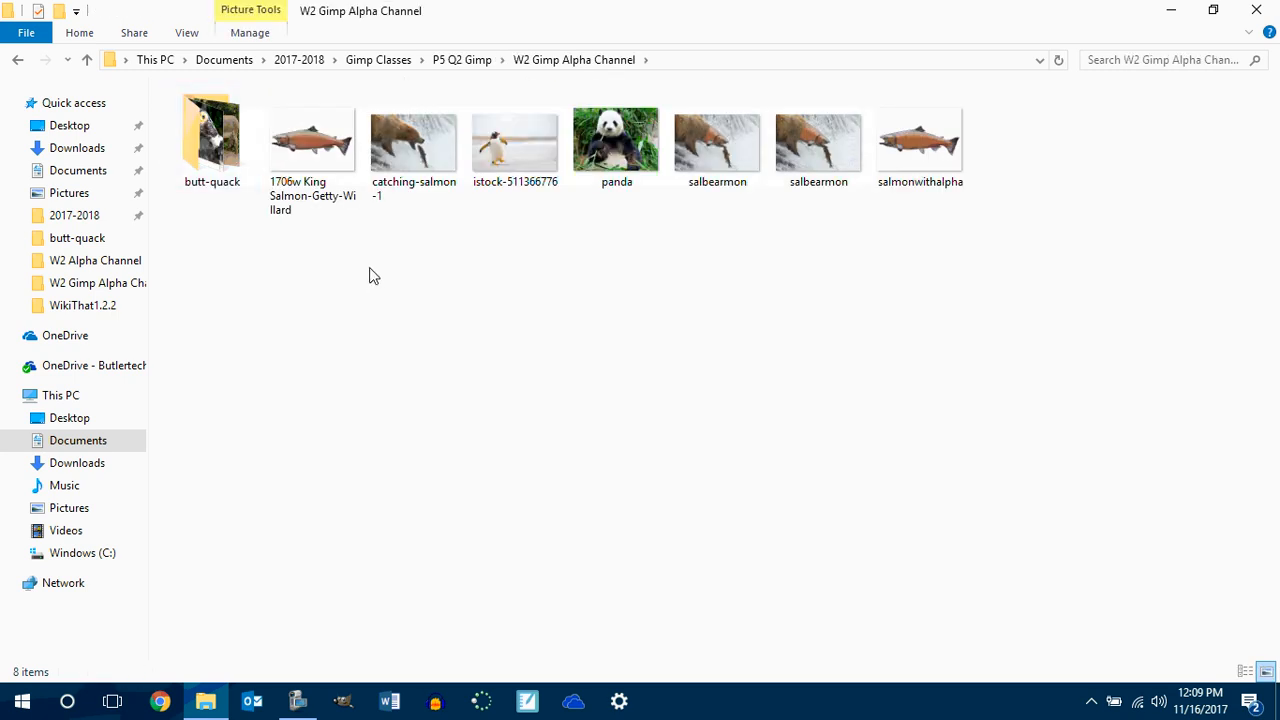
# Open the panda picture in GNU Image Manipulation Program, maximize the image window and move the Layers dialog clear of the picture.
pyautogui.rightClick(624, 132)
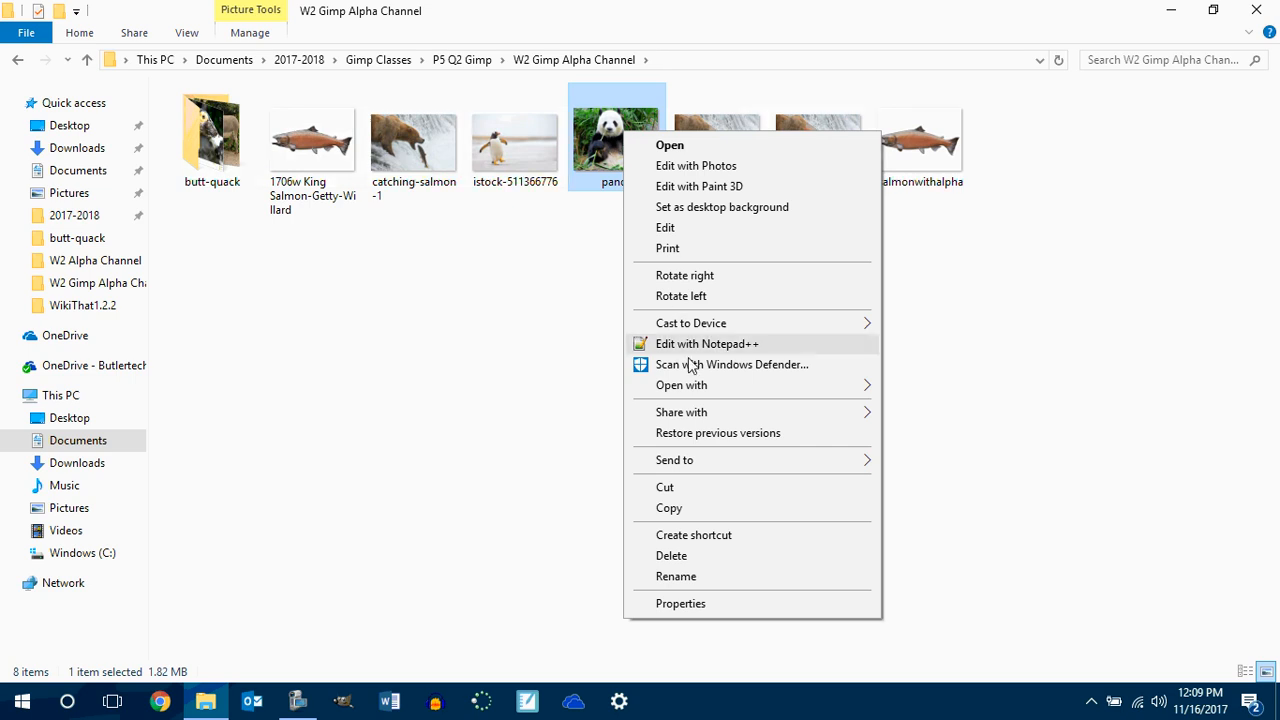
pyautogui.moveTo(695, 390)
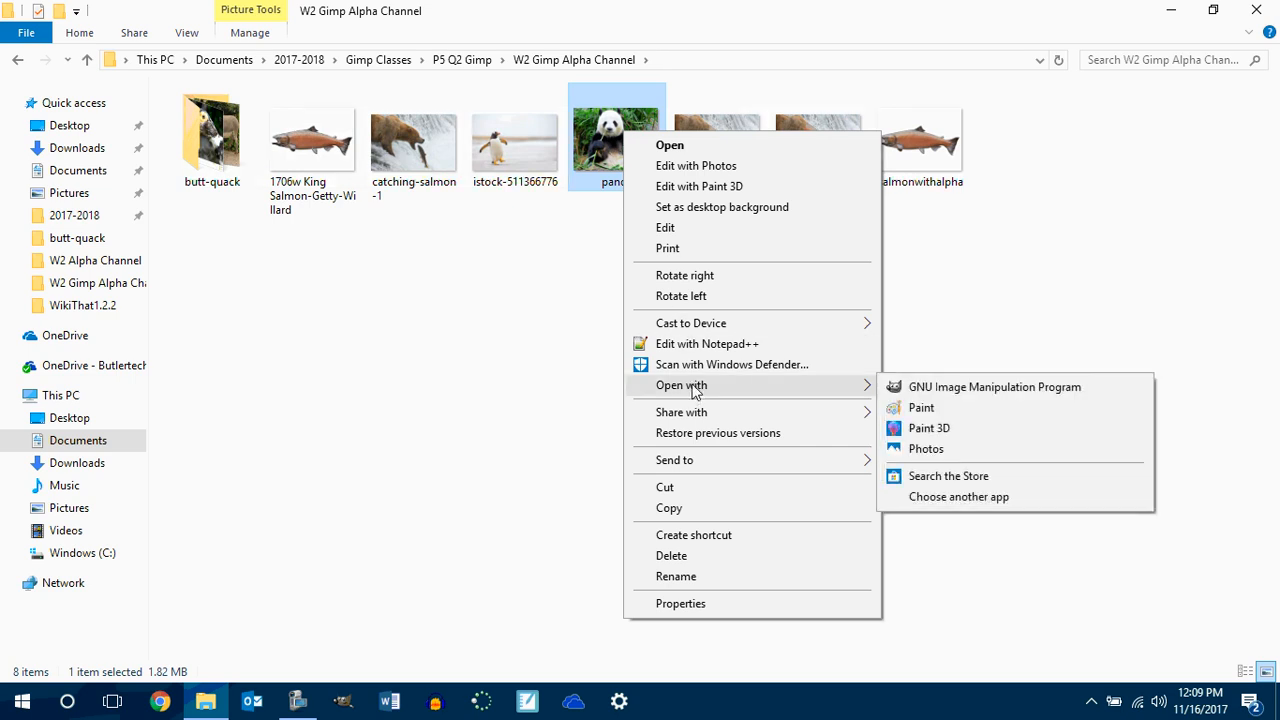
pyautogui.click(1054, 396)
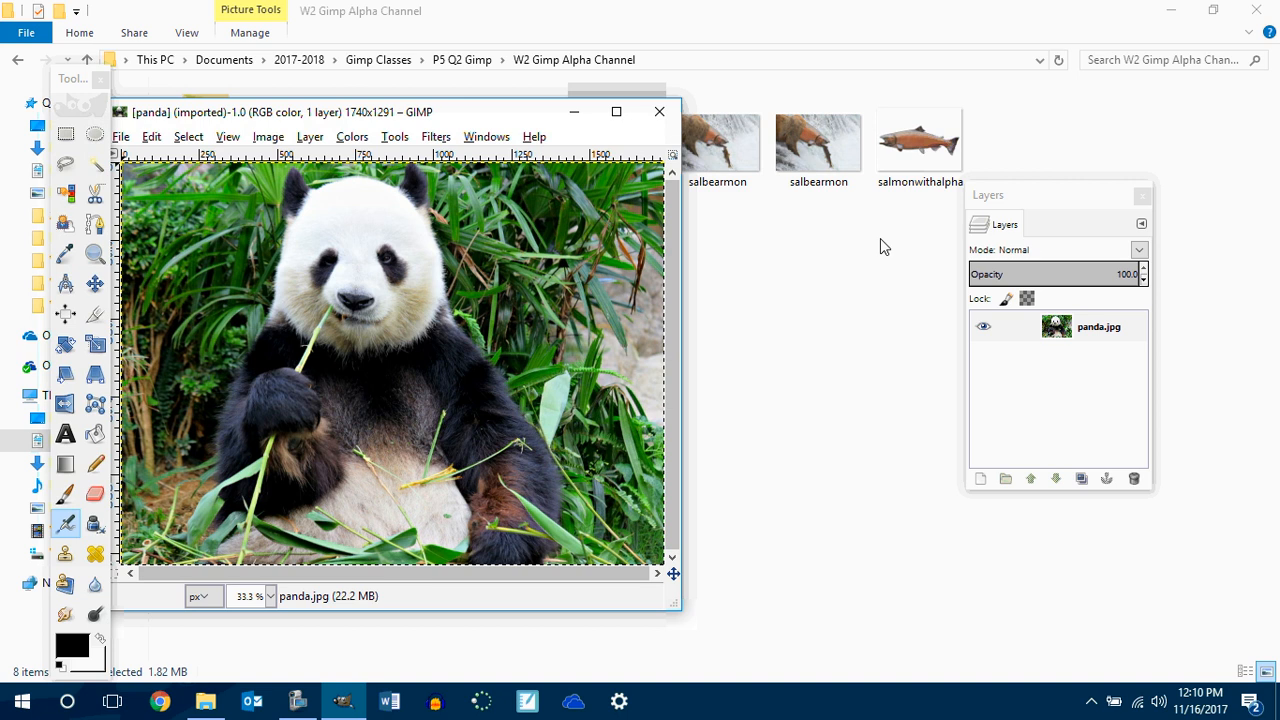
pyautogui.click(625, 116)
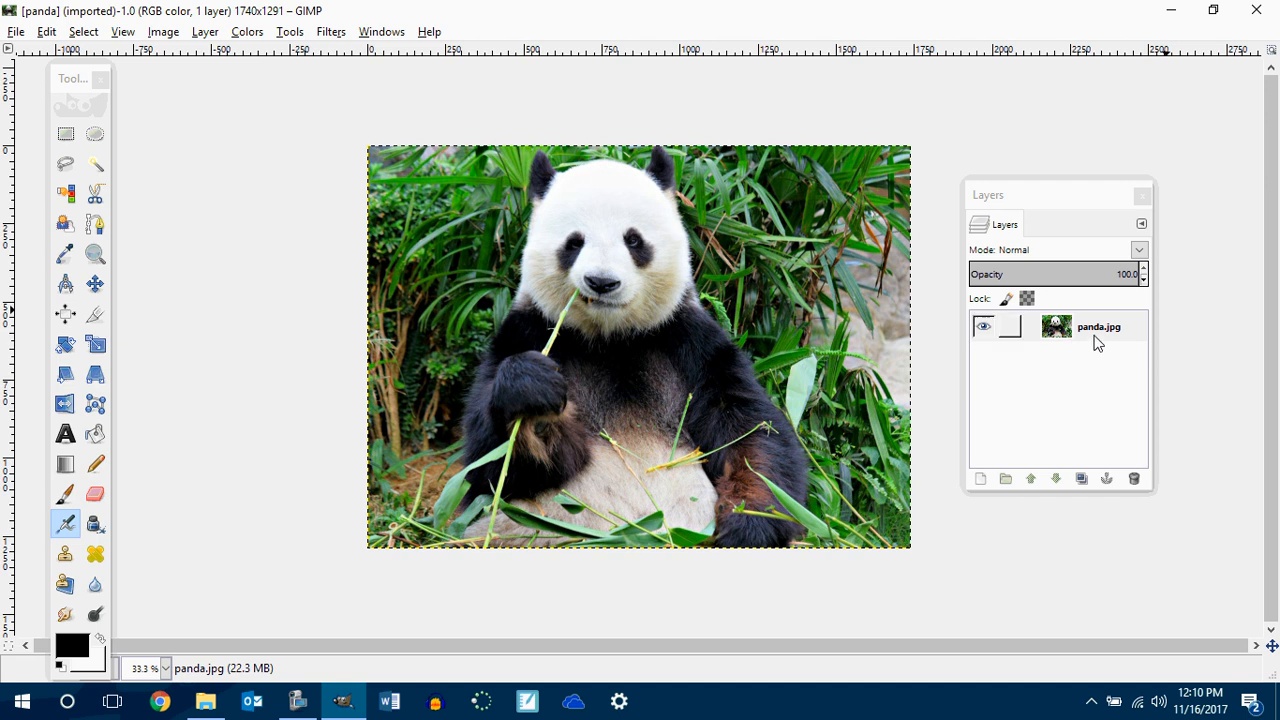
pyautogui.moveTo(1066, 199); pyautogui.dragTo(1120, 167)
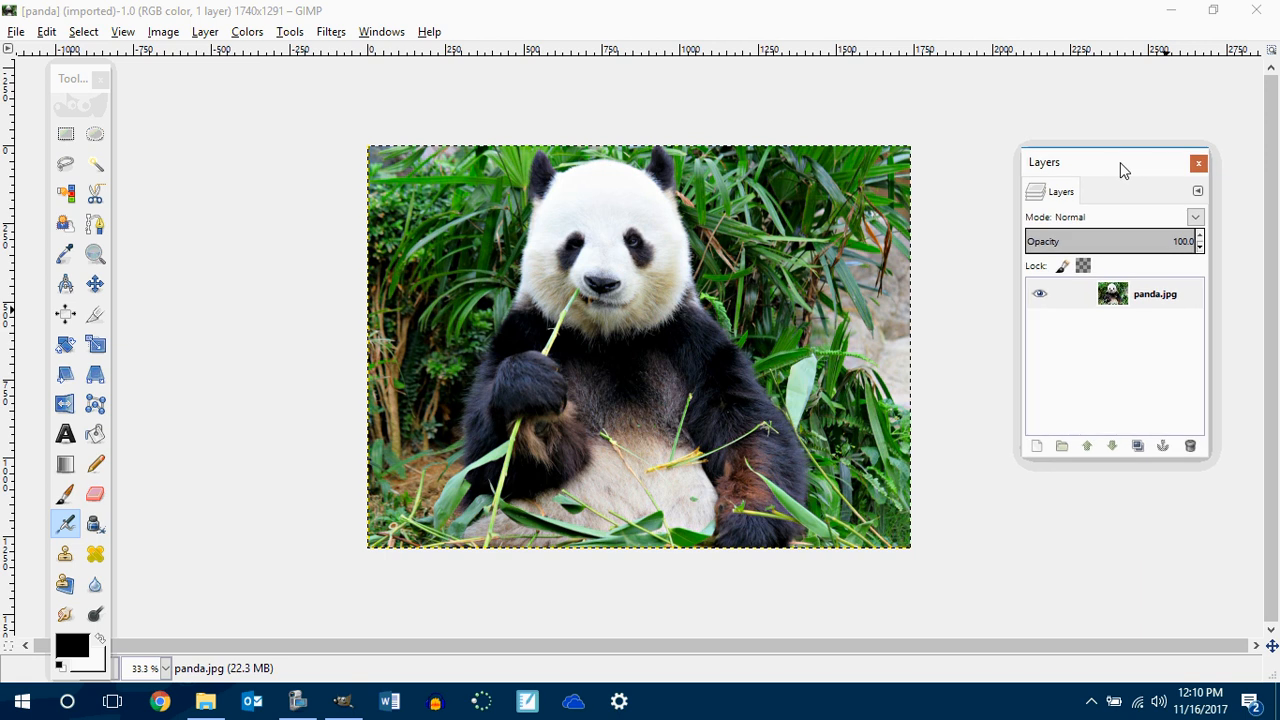
# Try deleting a small elliptical selection in the foliage beside the panda without an alpha channel, and undo the deletion.
pyautogui.rightClick(1120, 300)
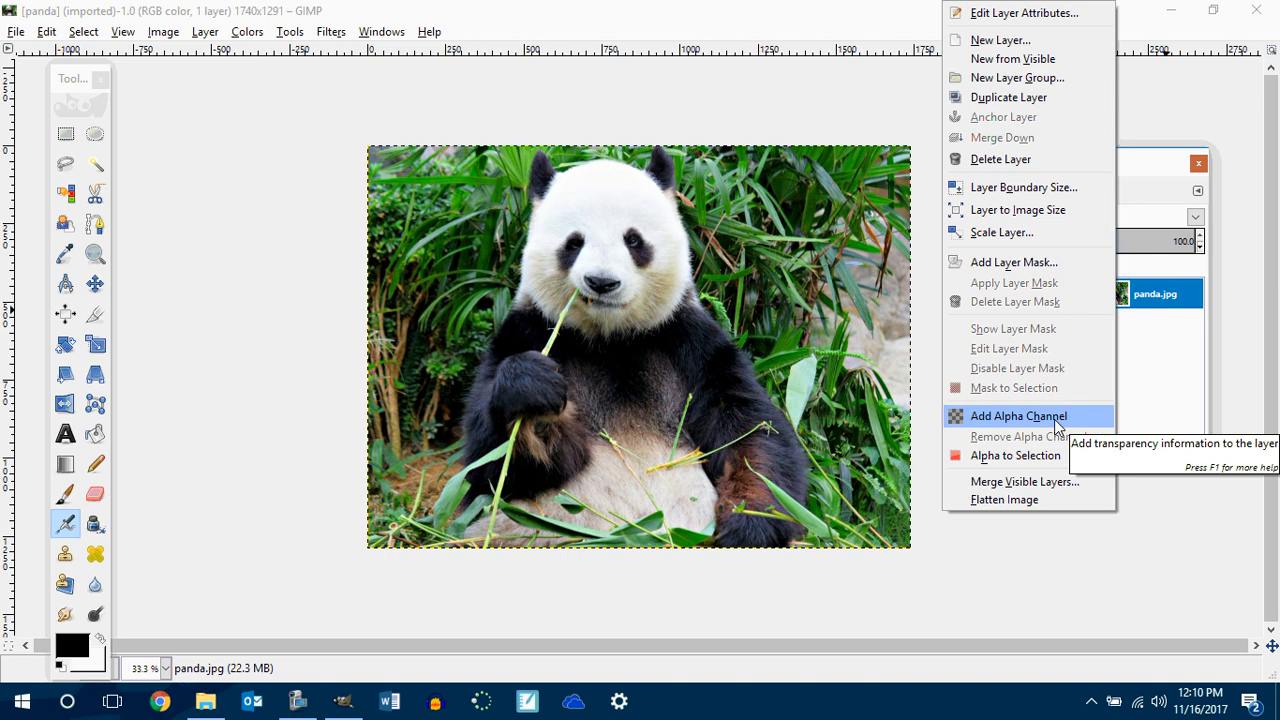
pyautogui.click(938, 278)
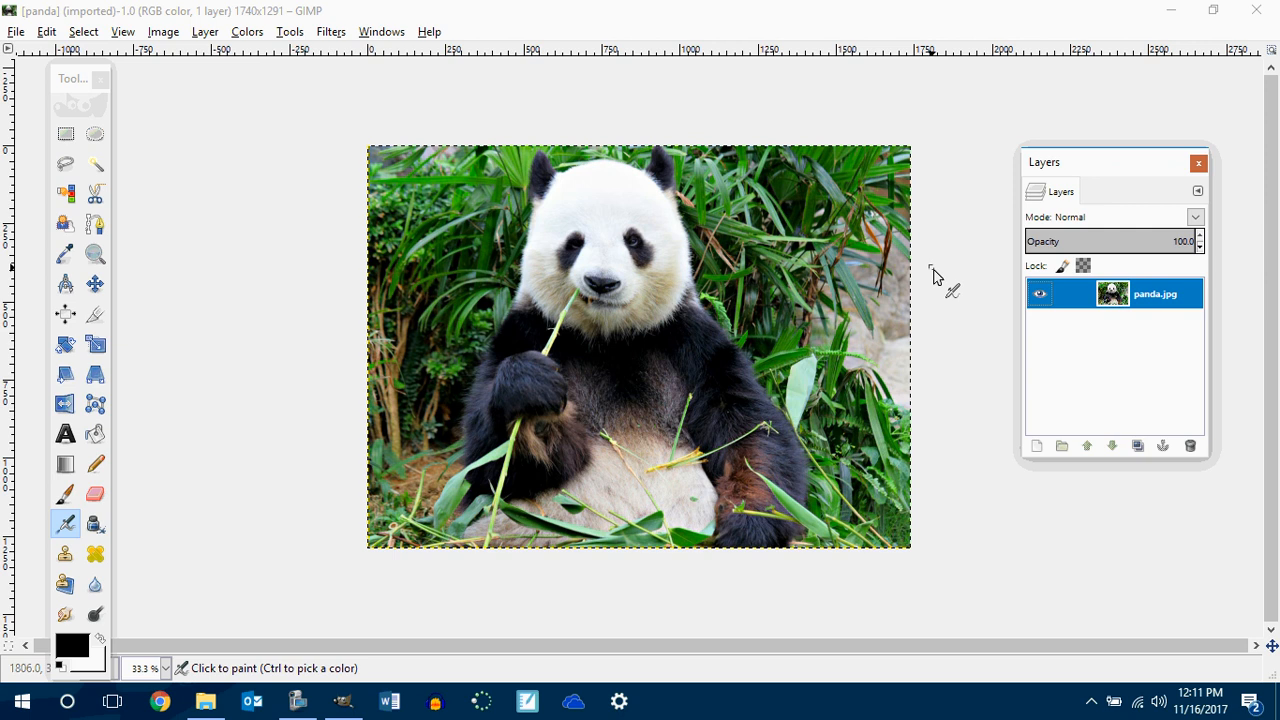
pyautogui.click(95, 133)
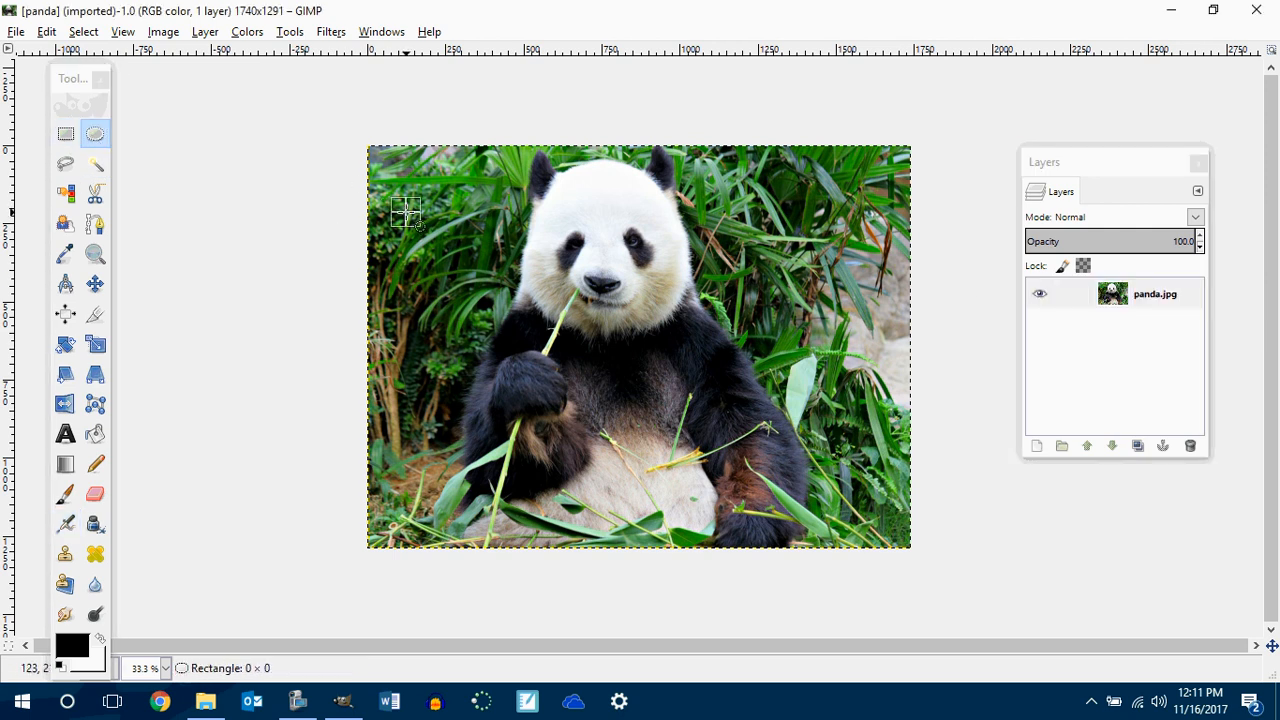
pyautogui.moveTo(405, 211); pyautogui.dragTo(458, 288)
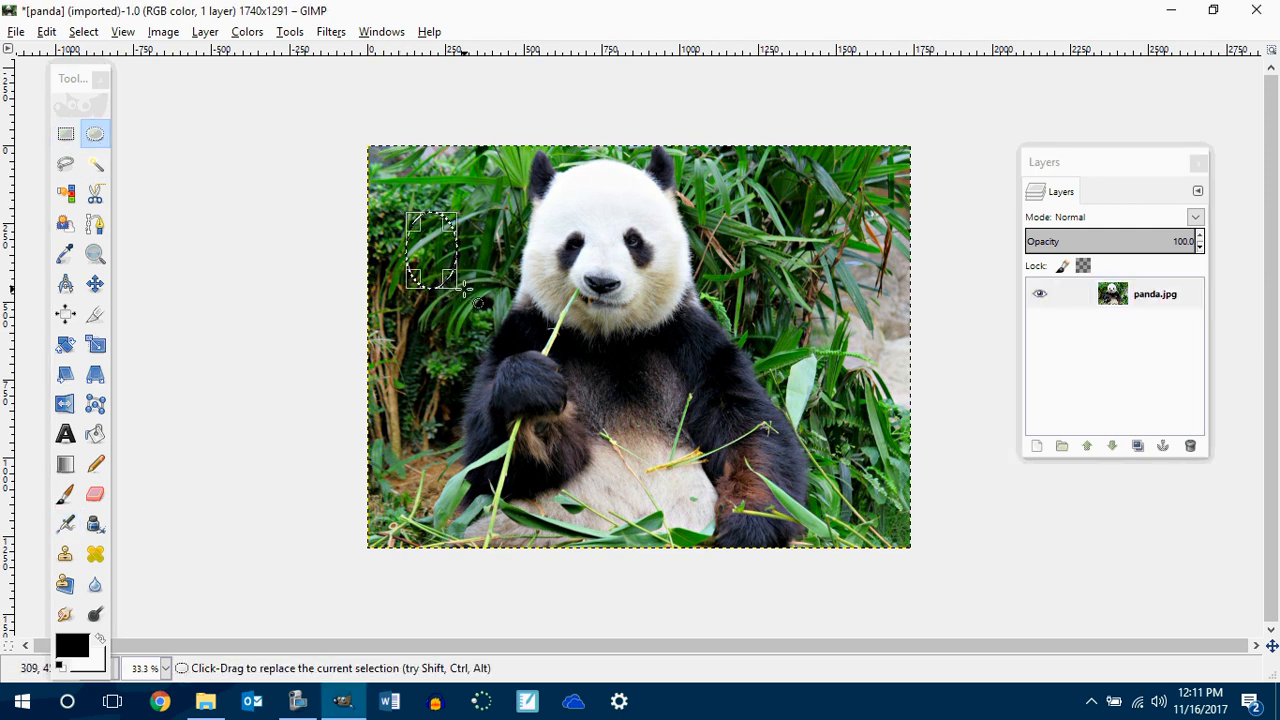
pyautogui.press('Delete')
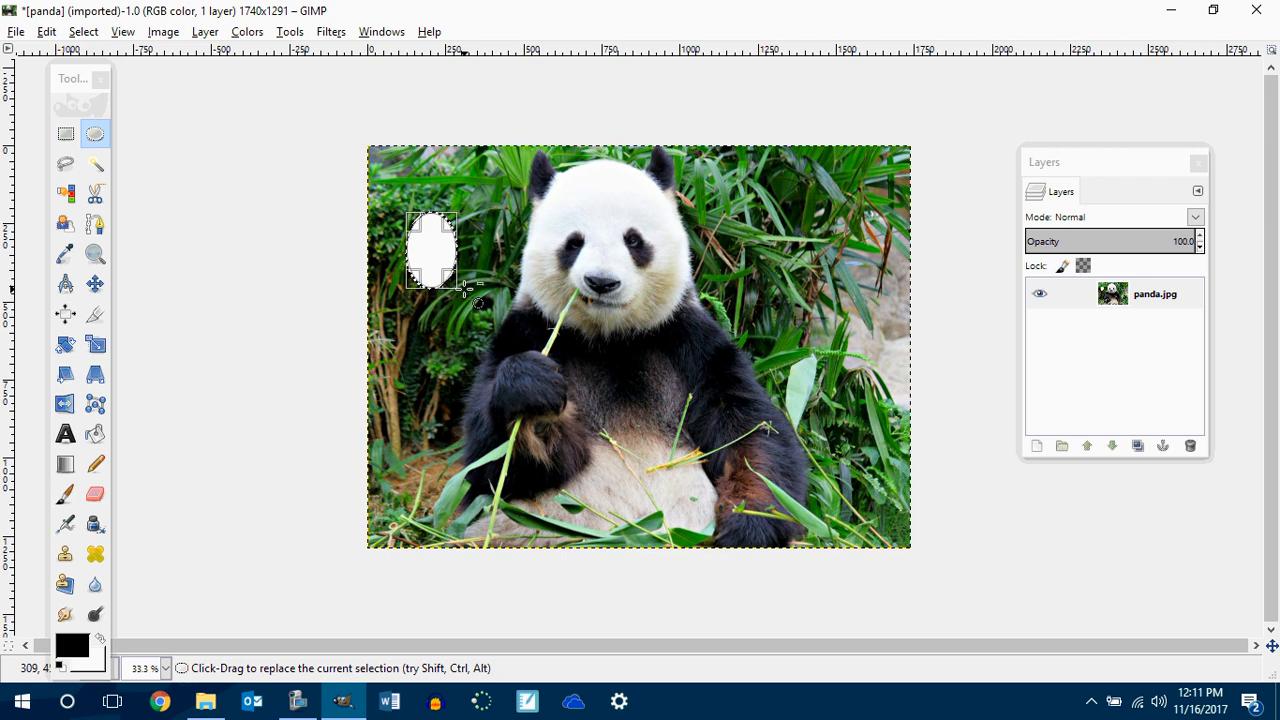
pyautogui.hotkey('ctrl', 'z')
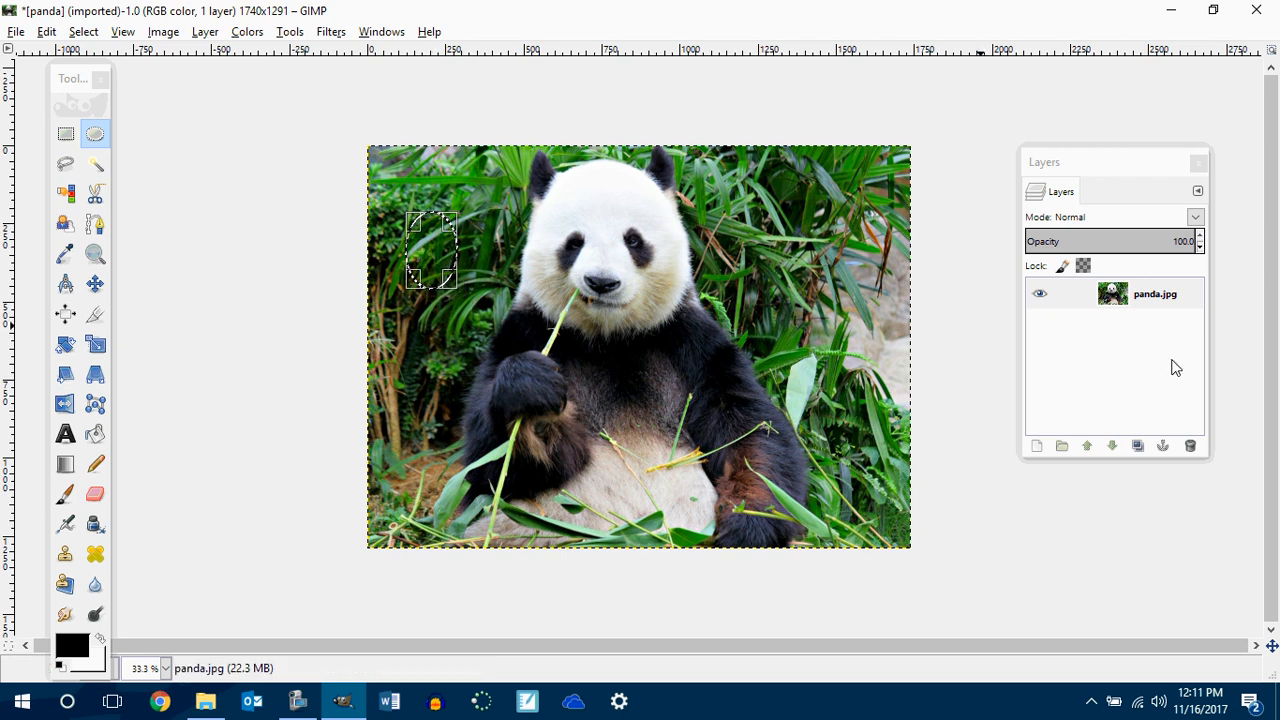
# Add an alpha channel to the panda.jpg layer.
pyautogui.rightClick(1117, 305)
pyautogui.click(1052, 418)
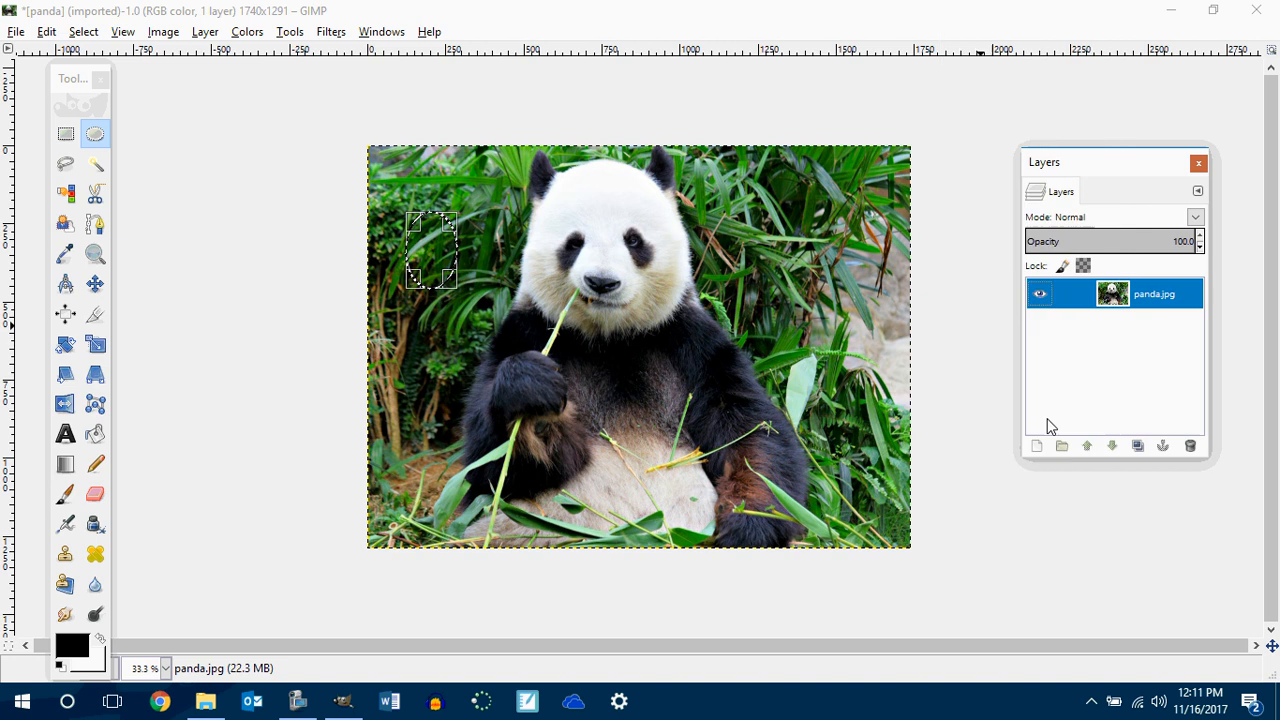
# Delete a larger elliptical area of the foliage beside the panda's head to test transparency, and undo the deletion.
pyautogui.click(97, 134)
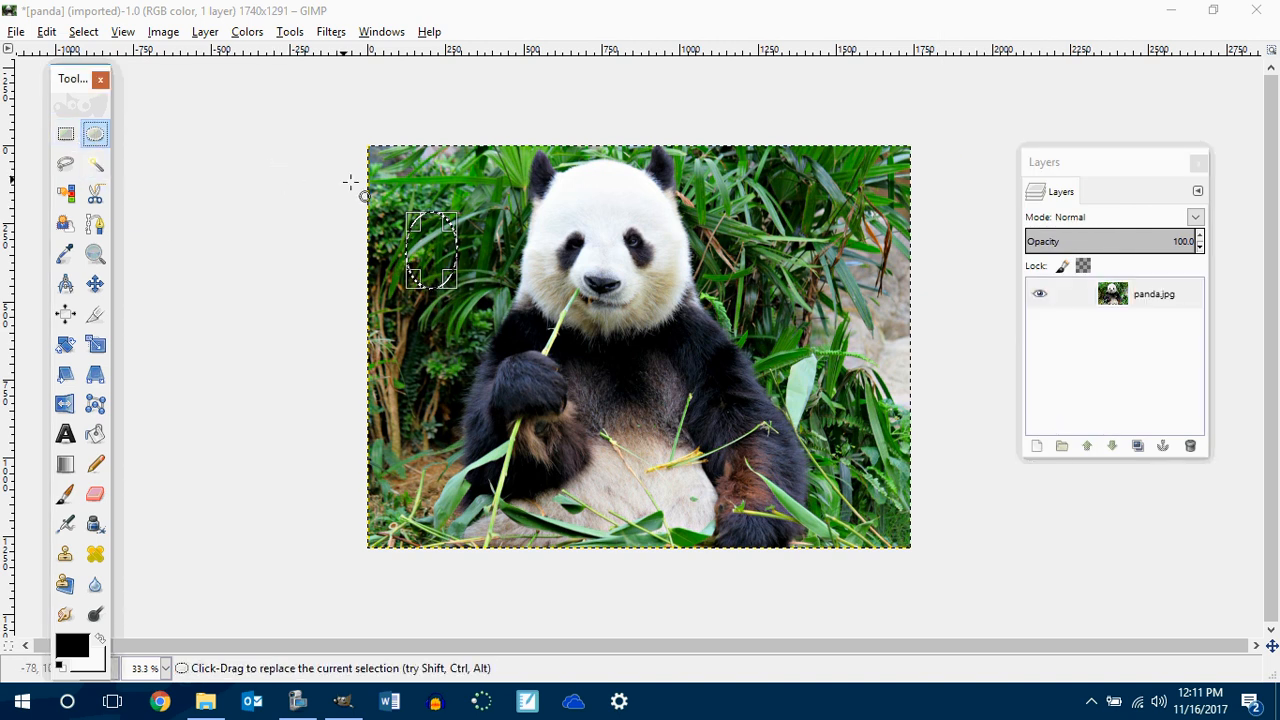
pyautogui.moveTo(395, 186); pyautogui.dragTo(483, 296)
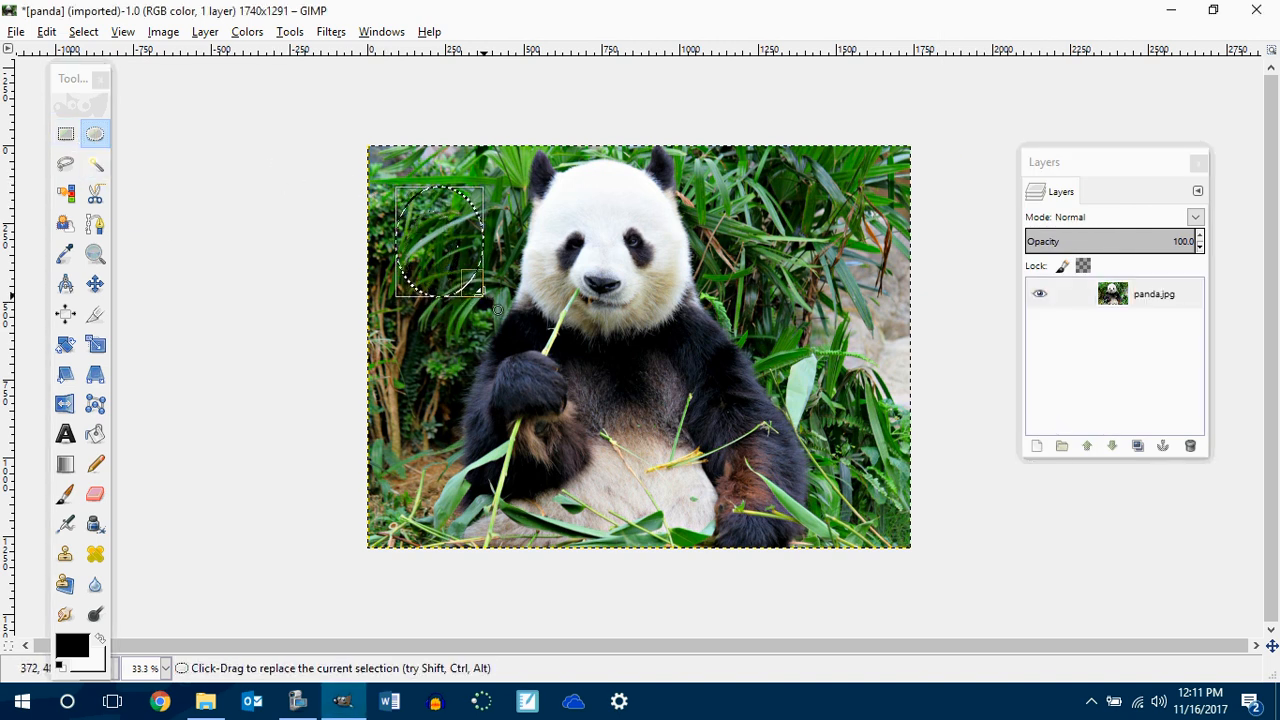
pyautogui.press('Delete')
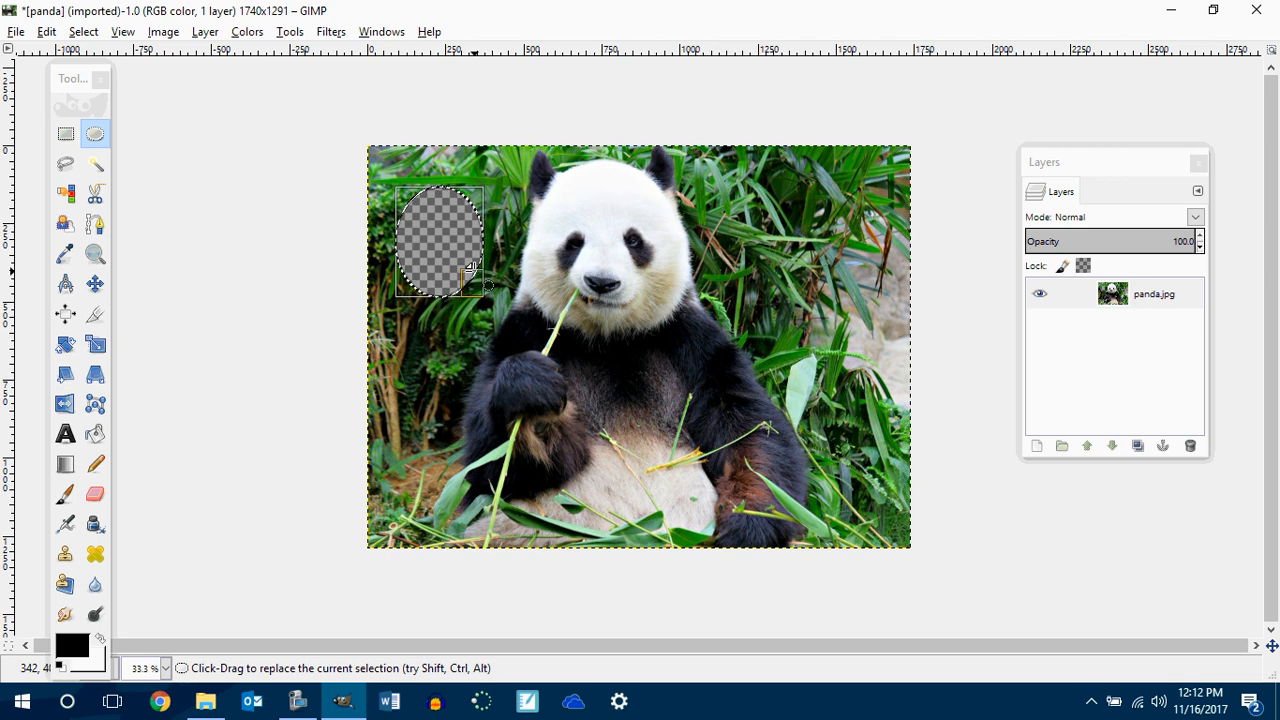
pyautogui.hotkey('ctrl', 'z')
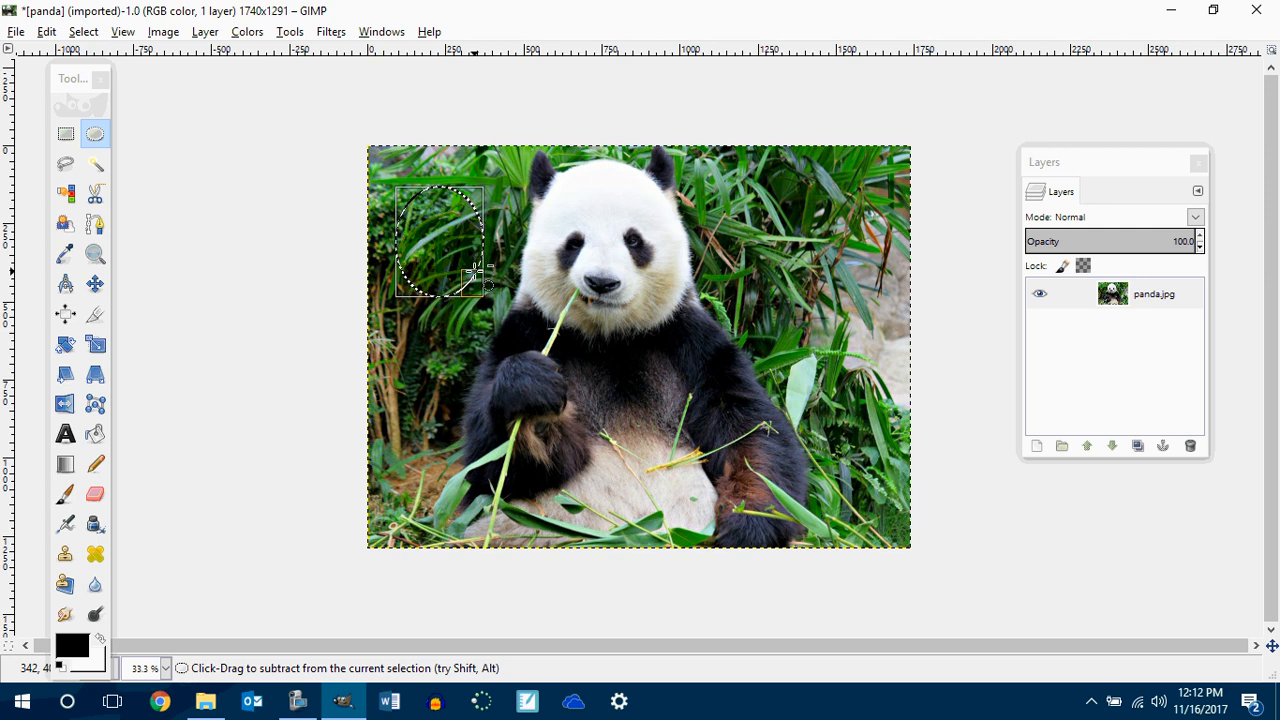
# Close the Layers dialog and reopen it from the list of dockable dialogs.
pyautogui.click(1199, 162)
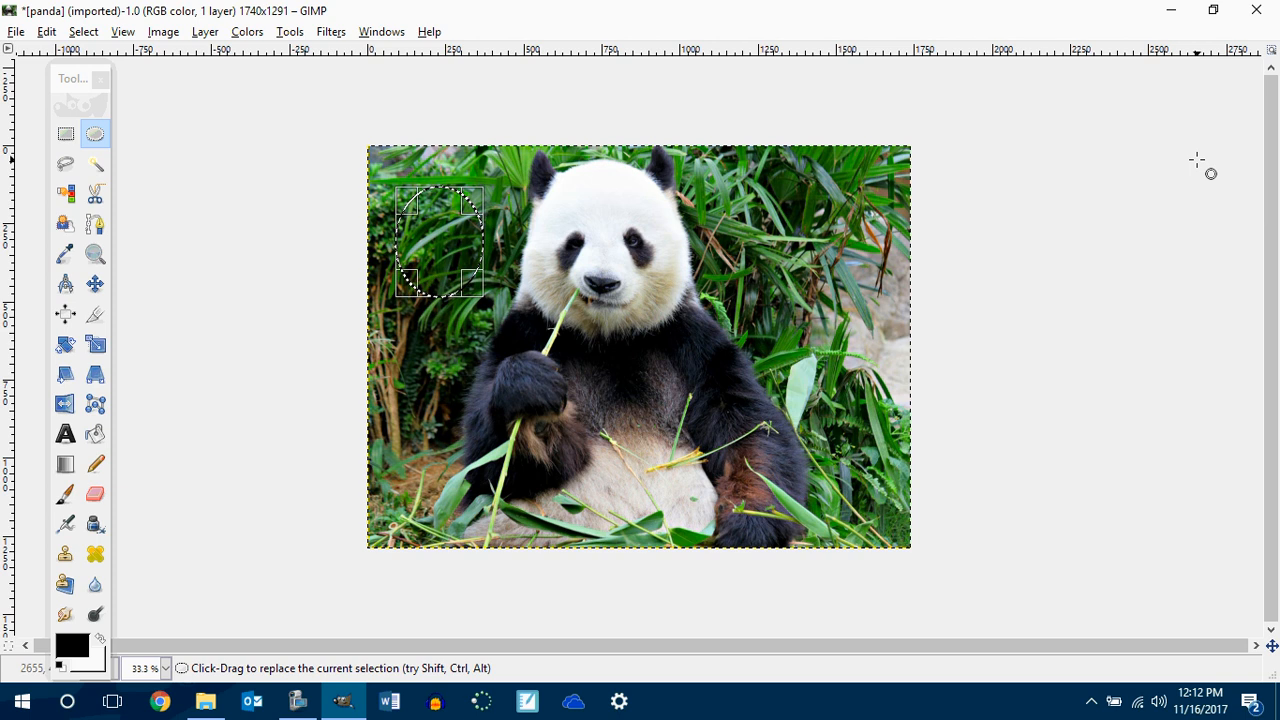
pyautogui.click(371, 34)
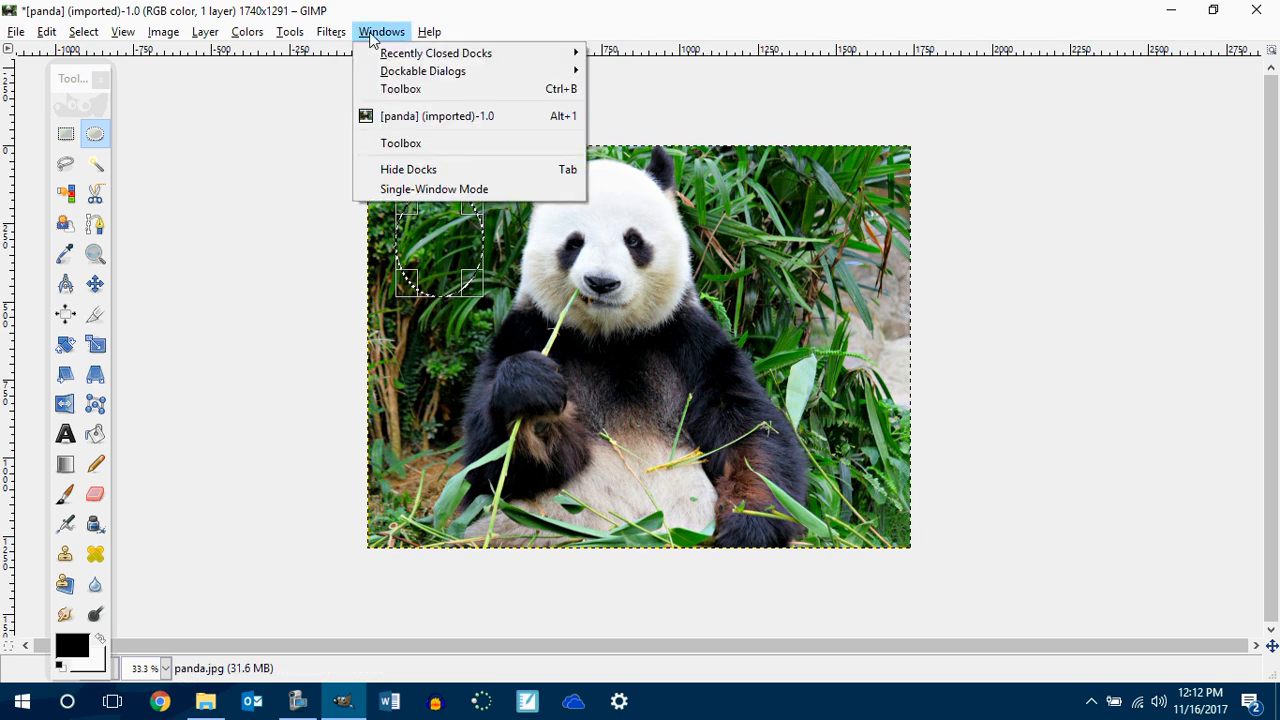
pyautogui.moveTo(412, 50)
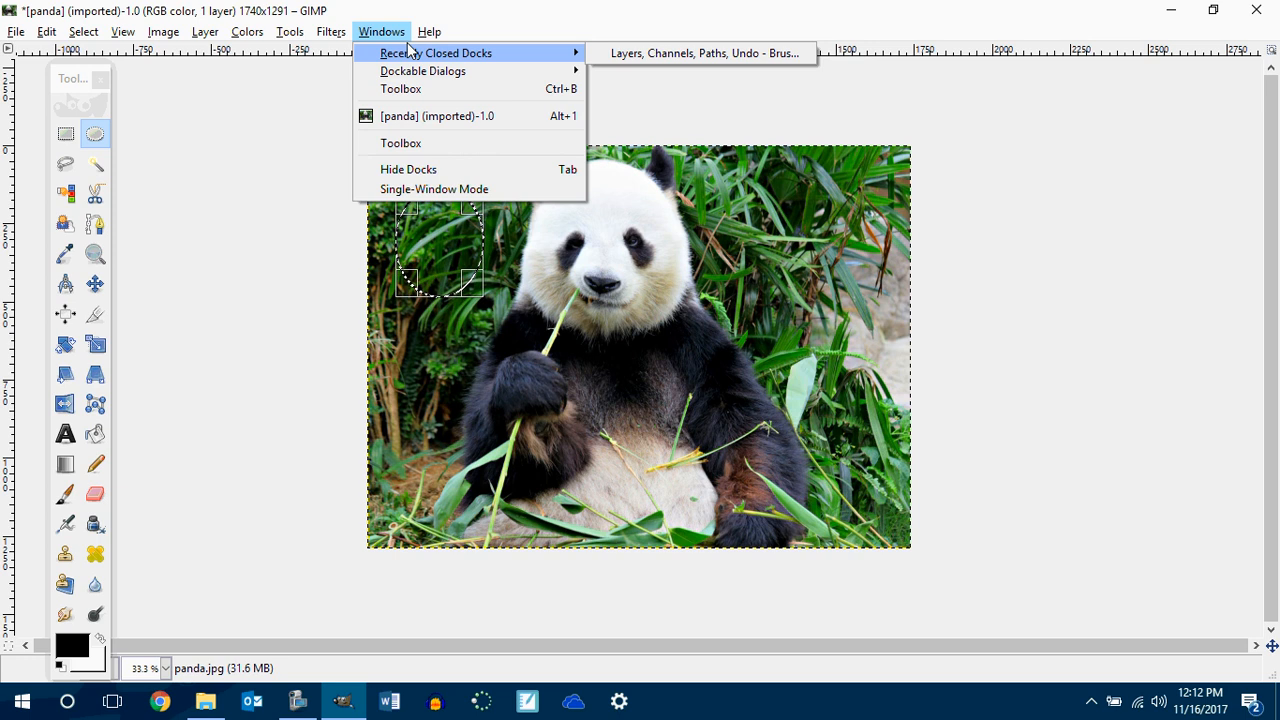
pyautogui.moveTo(418, 78)
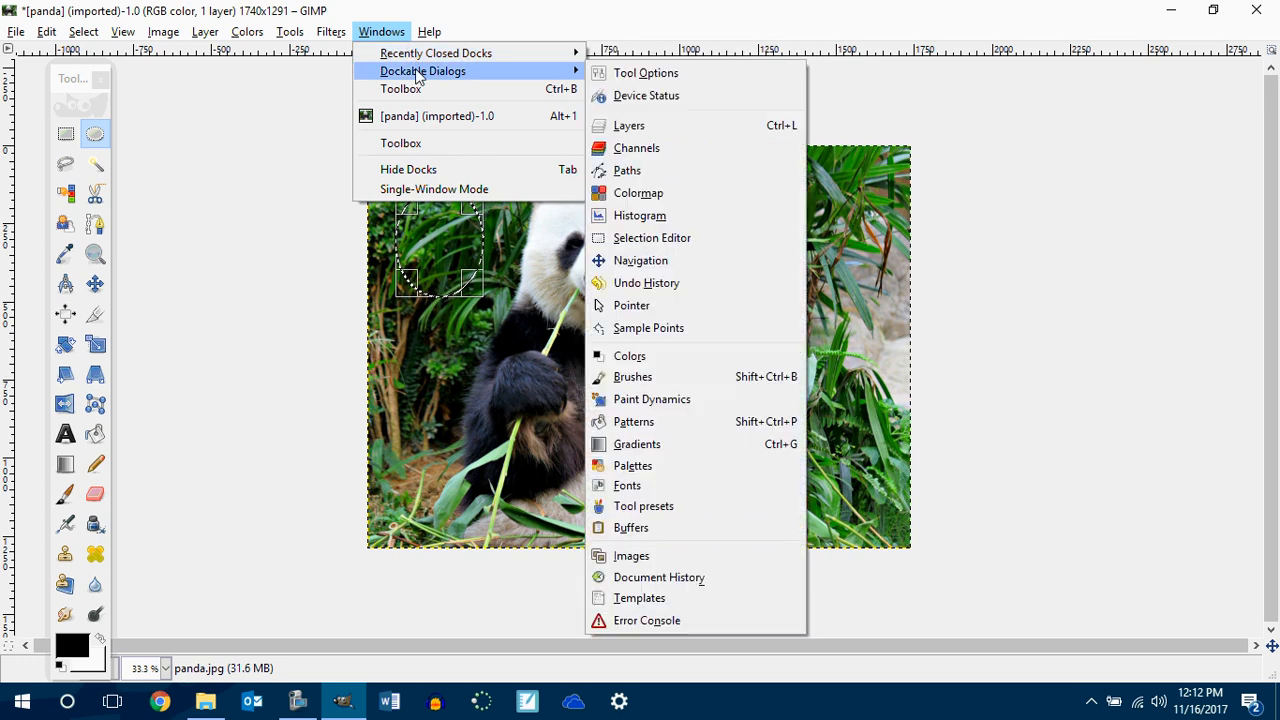
pyautogui.click(663, 128)
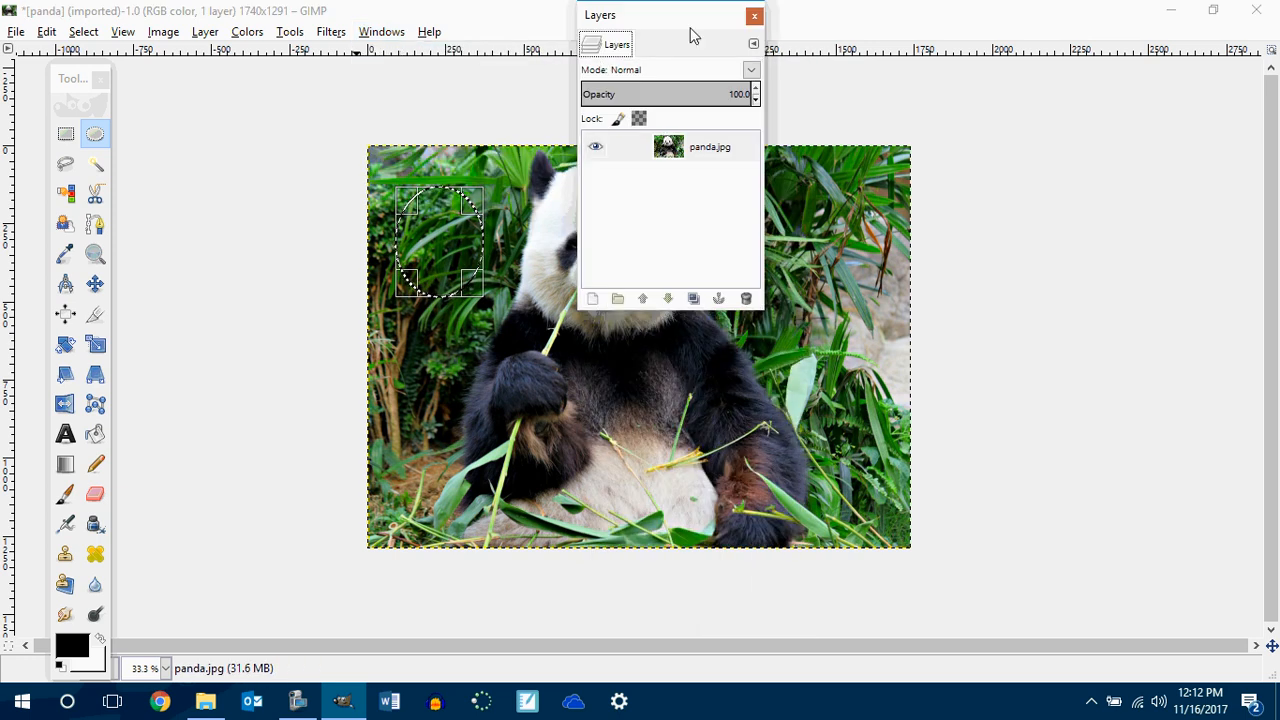
# Close and reopen the Layers dialog once more, and place it in the empty area beside the panda picture.
pyautogui.click(755, 16)
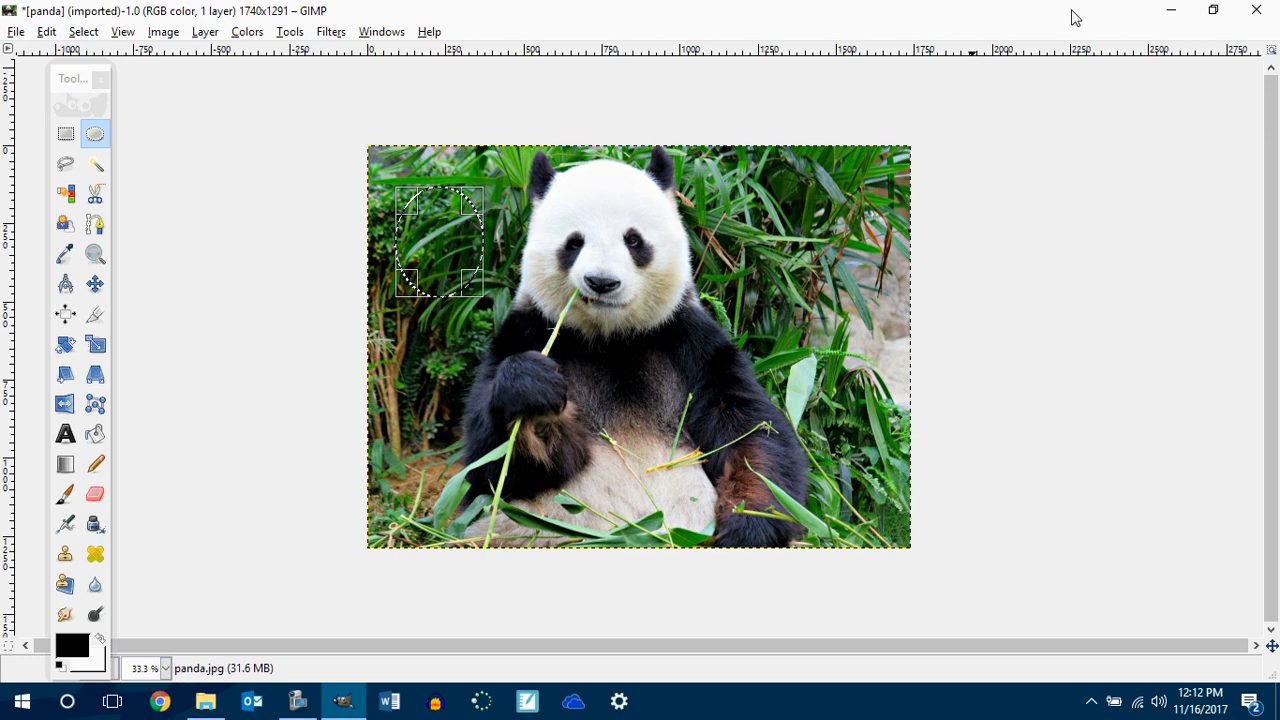
pyautogui.hotkey('ctrl', 'l')
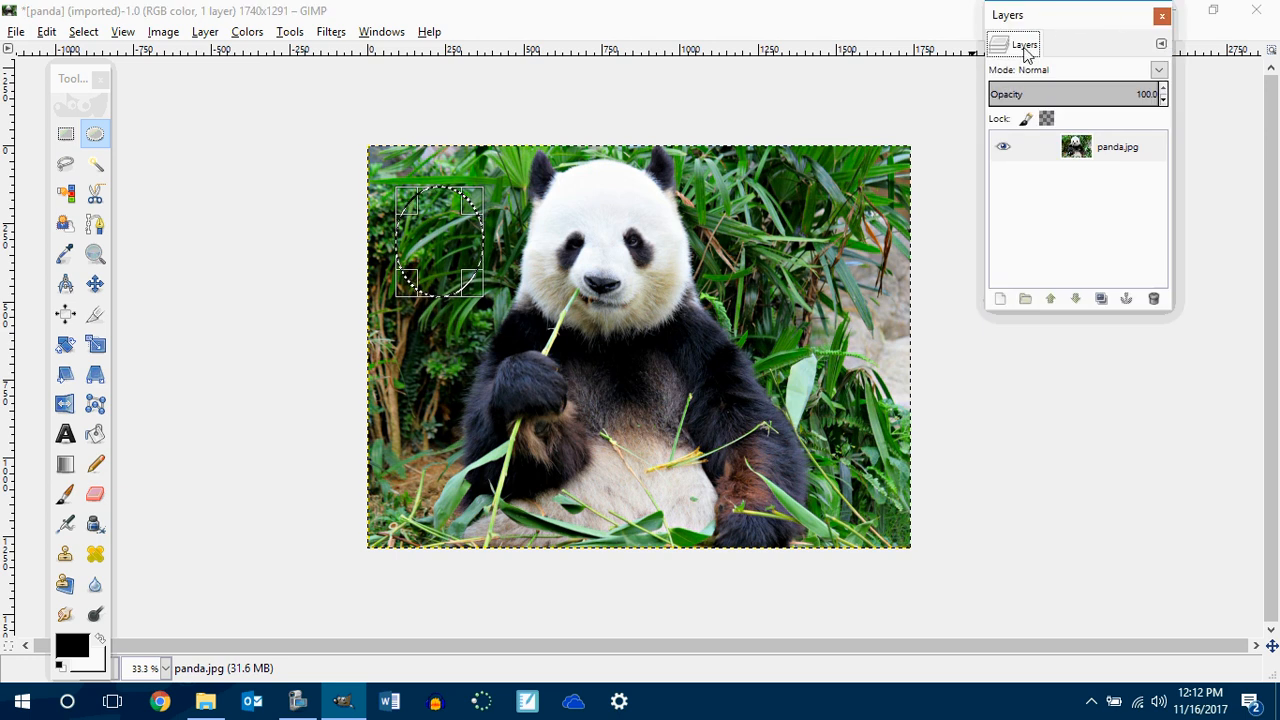
pyautogui.moveTo(1067, 25); pyautogui.dragTo(1071, 112)
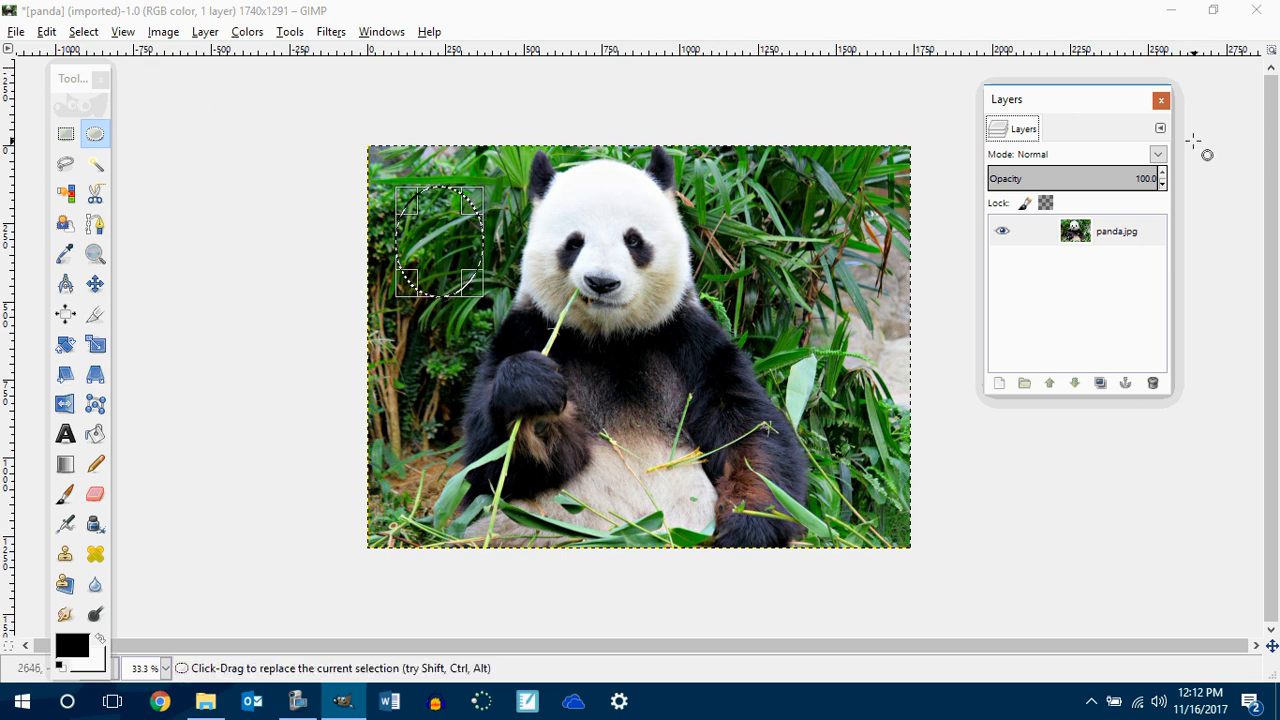
# Check which alpha channel commands are available for the panda.jpg layer, leaving the layer unchanged.
pyautogui.rightClick(1078, 240)
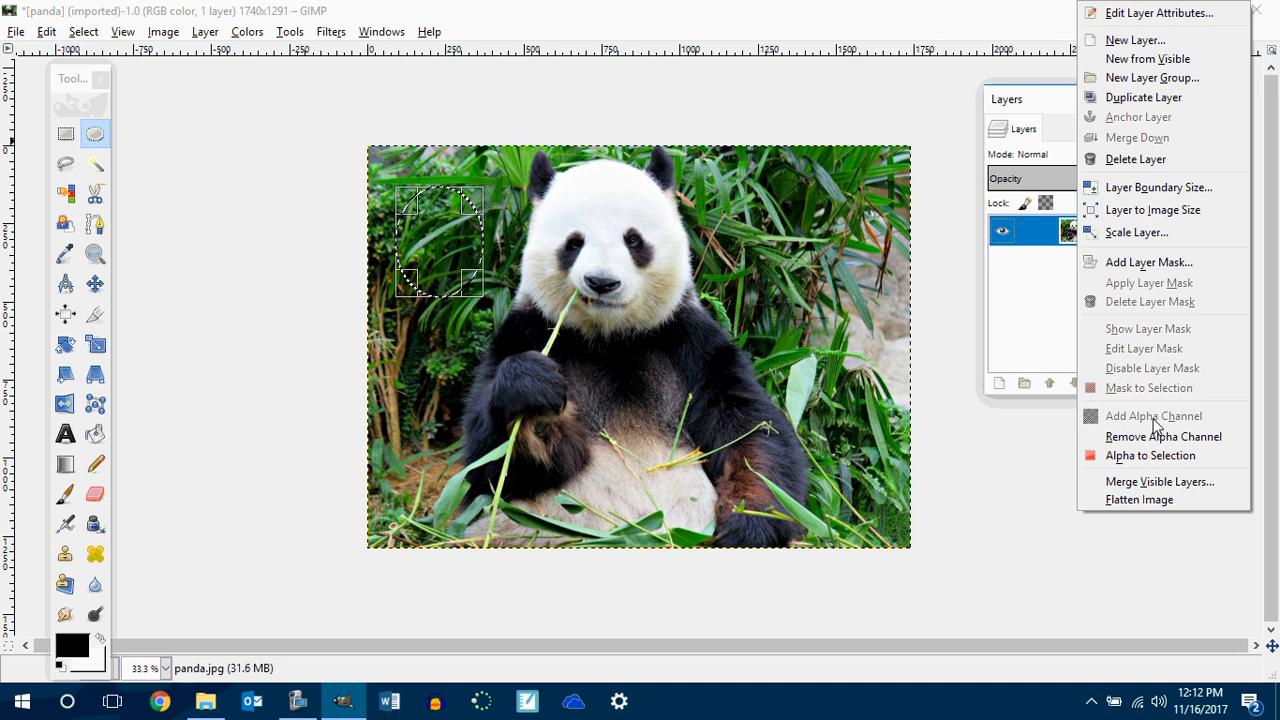
pyautogui.click(986, 458)
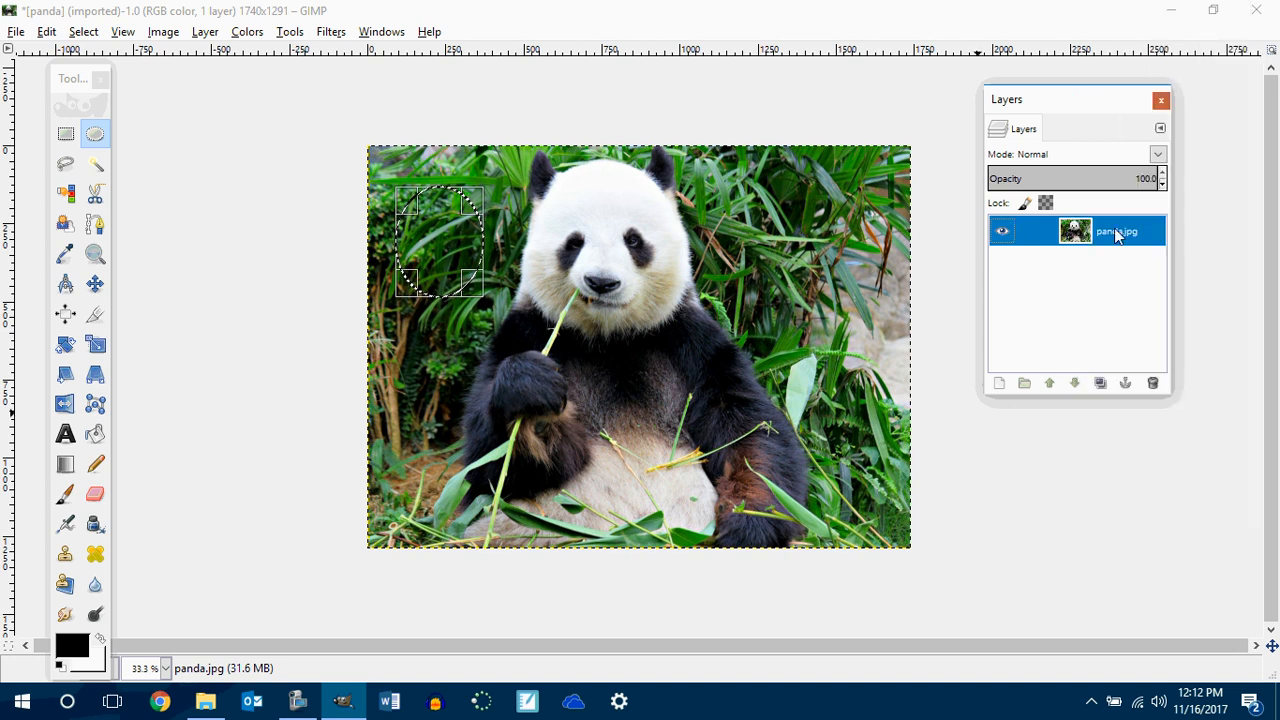
pyautogui.rightClick(1095, 243)
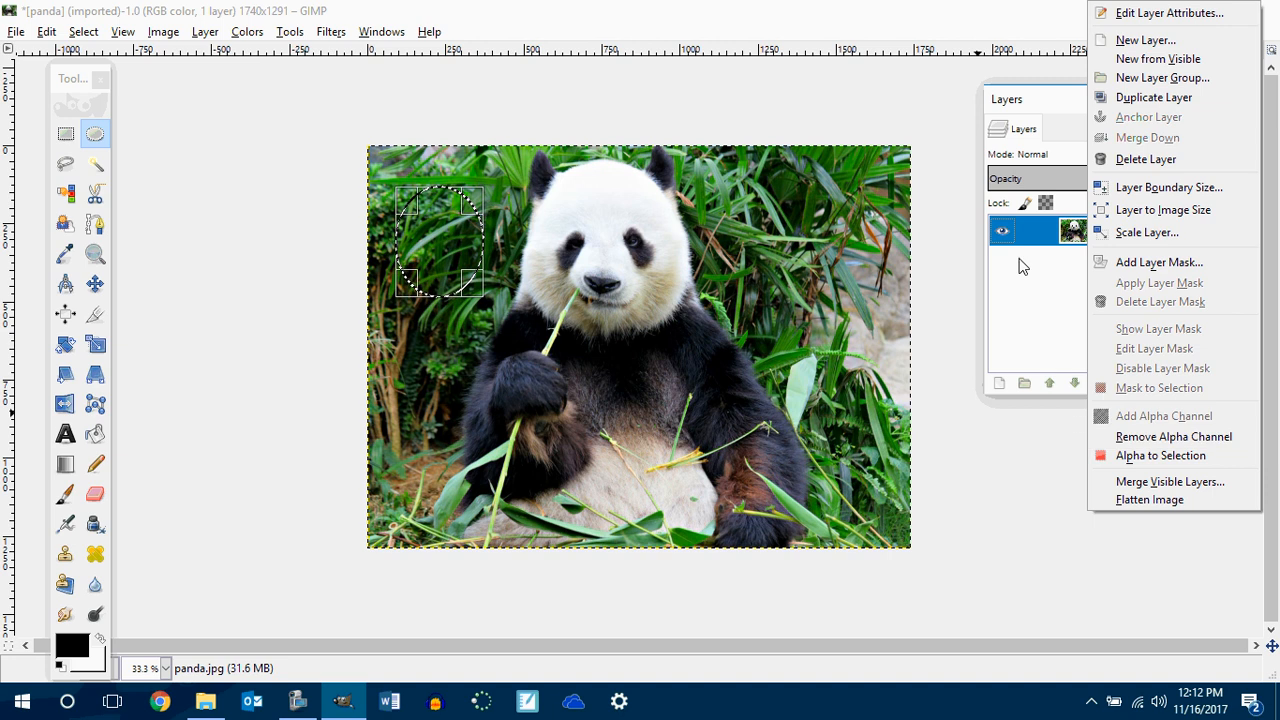
pyautogui.click(875, 107)
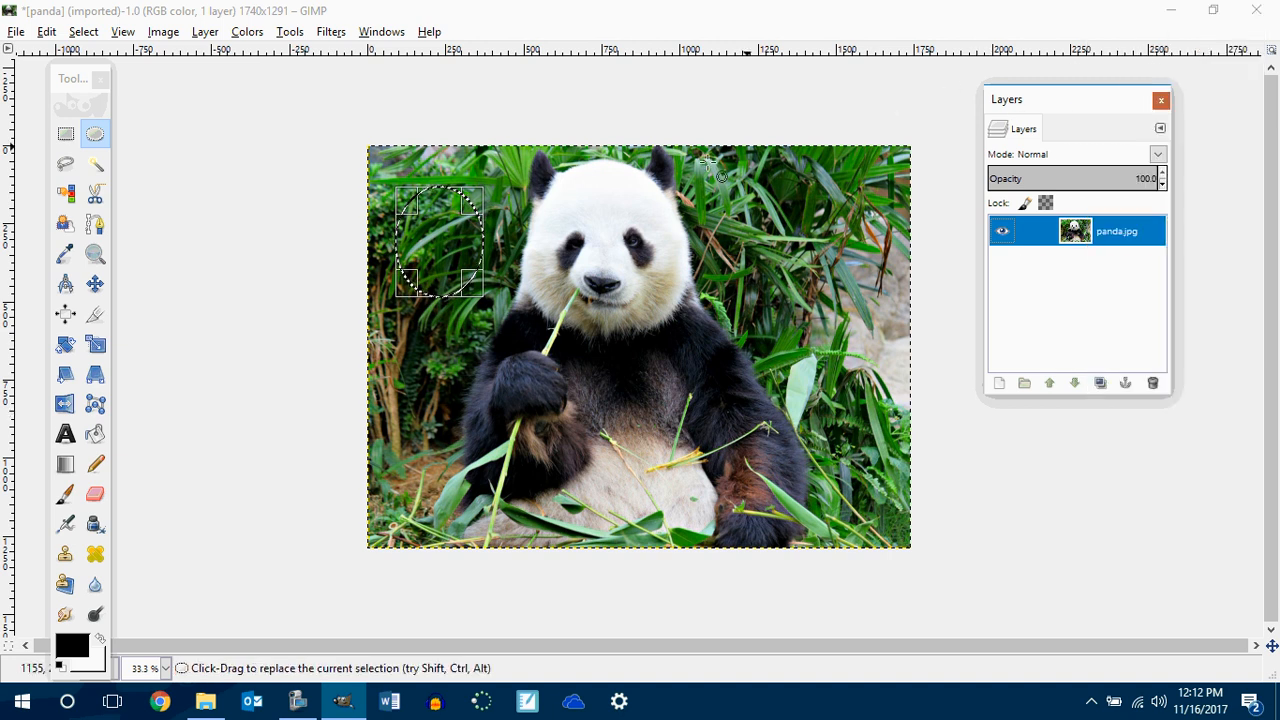
# Start a Free Select outline at the panda's lower-left edge and trace up its arm and face to the left ear tip.
pyautogui.click(64, 166)
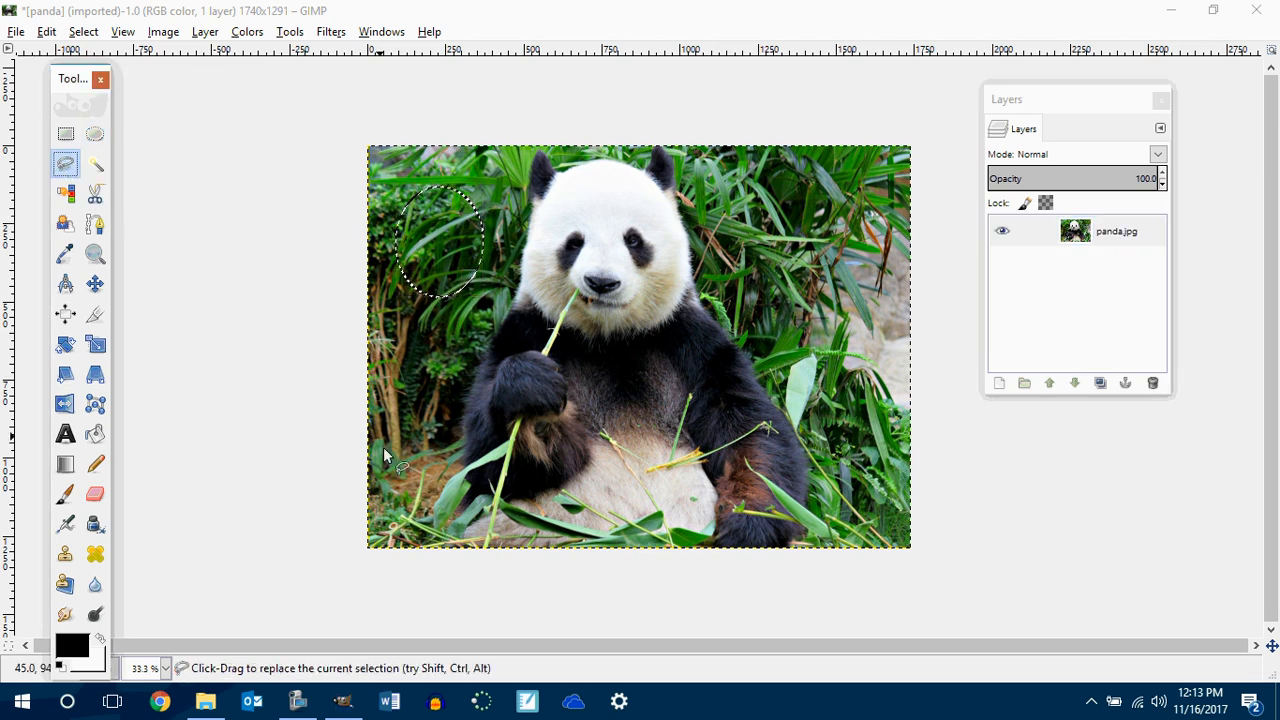
pyautogui.click(452, 532)
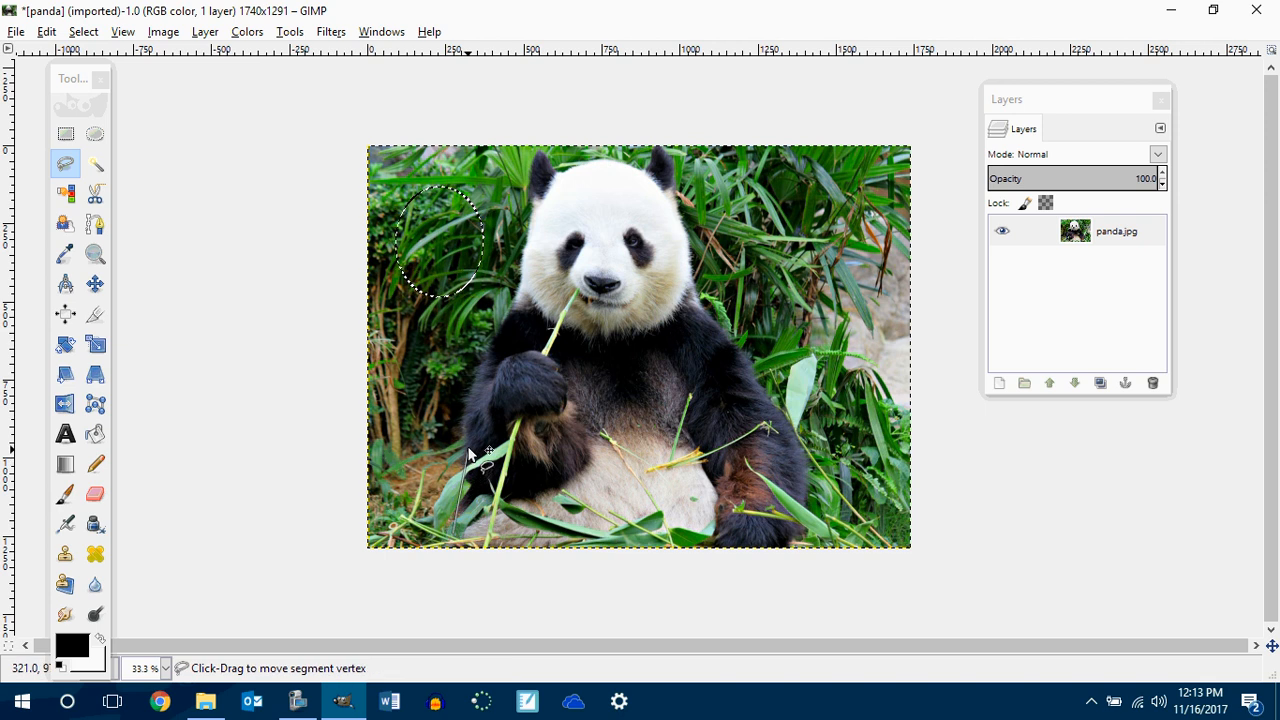
pyautogui.click(473, 377)
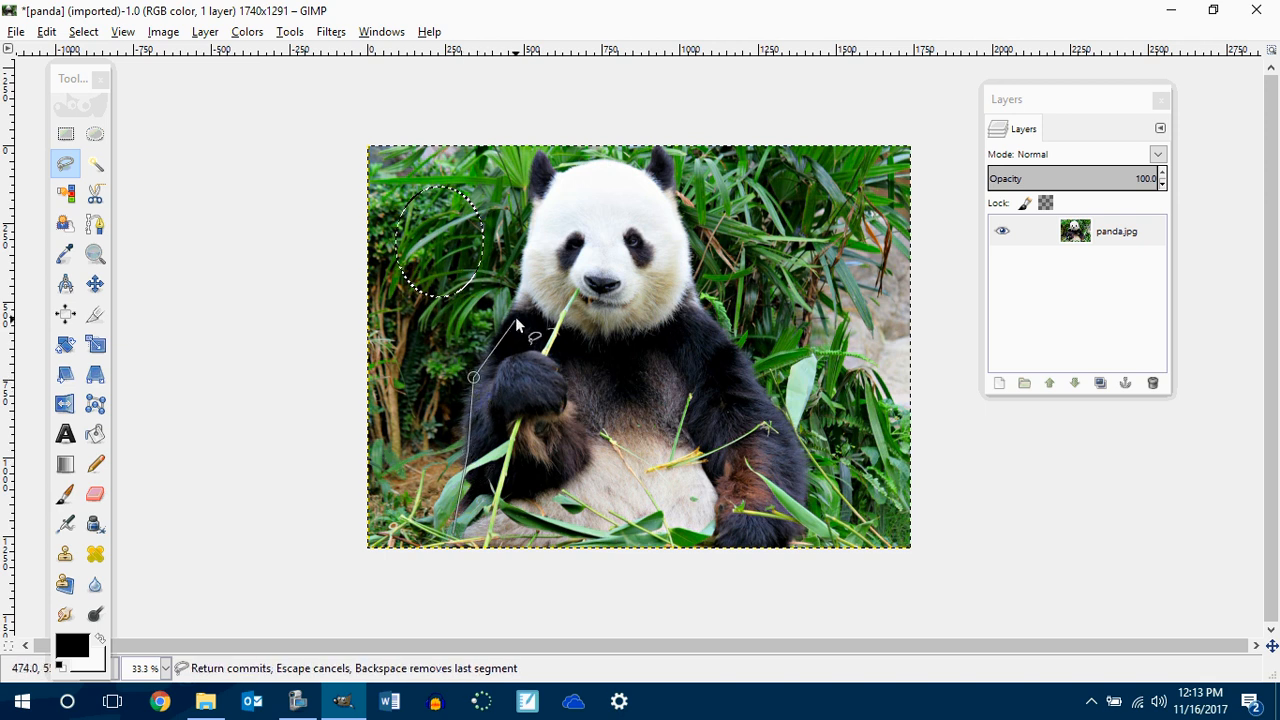
pyautogui.click(523, 257)
pyautogui.click(531, 207)
pyautogui.click(527, 174)
pyautogui.click(536, 150)
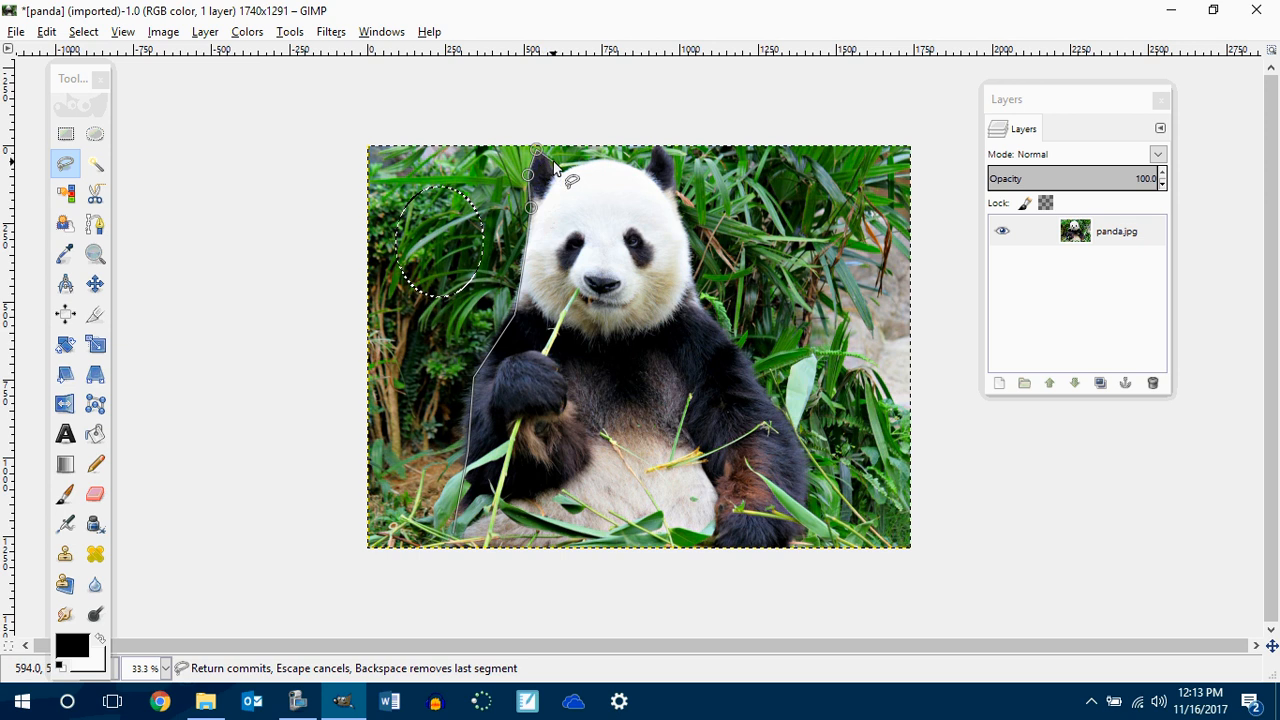
# Continue the Free Select outline down the left ear, across the top of the panda's head and around the right ear.
pyautogui.click(555, 164)
pyautogui.click(565, 171)
pyautogui.click(596, 161)
pyautogui.click(643, 168)
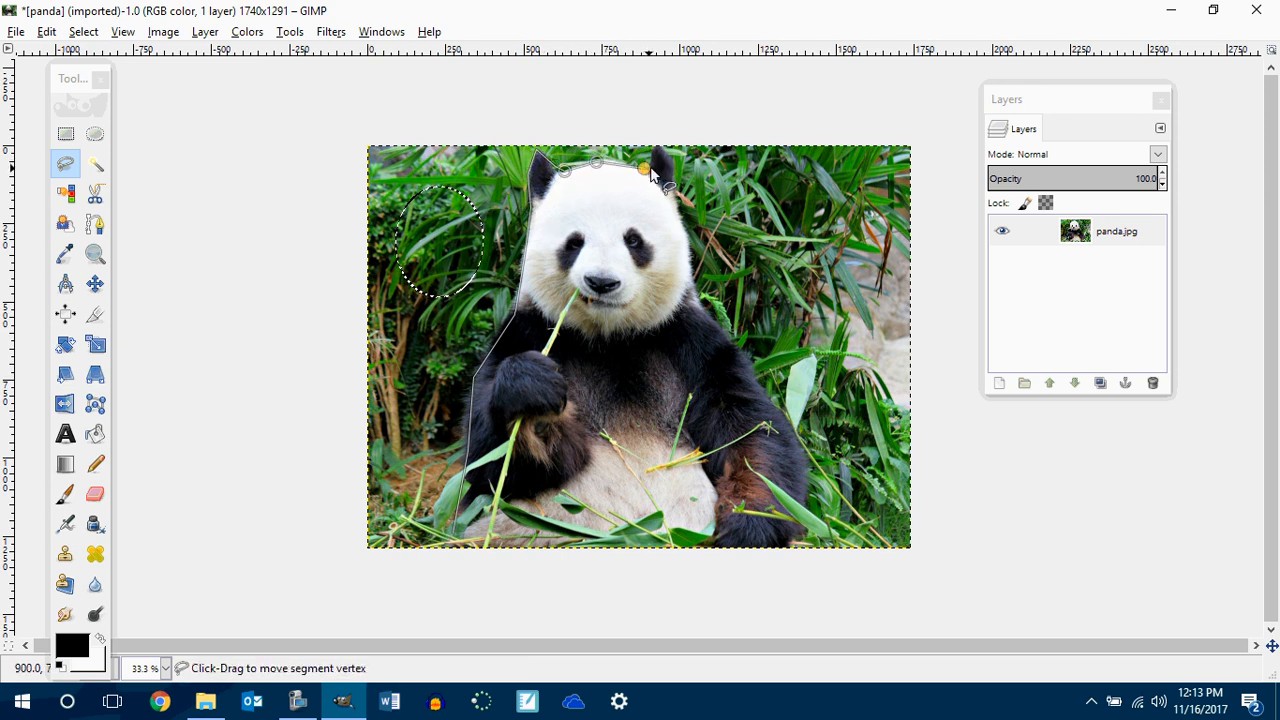
pyautogui.click(656, 146)
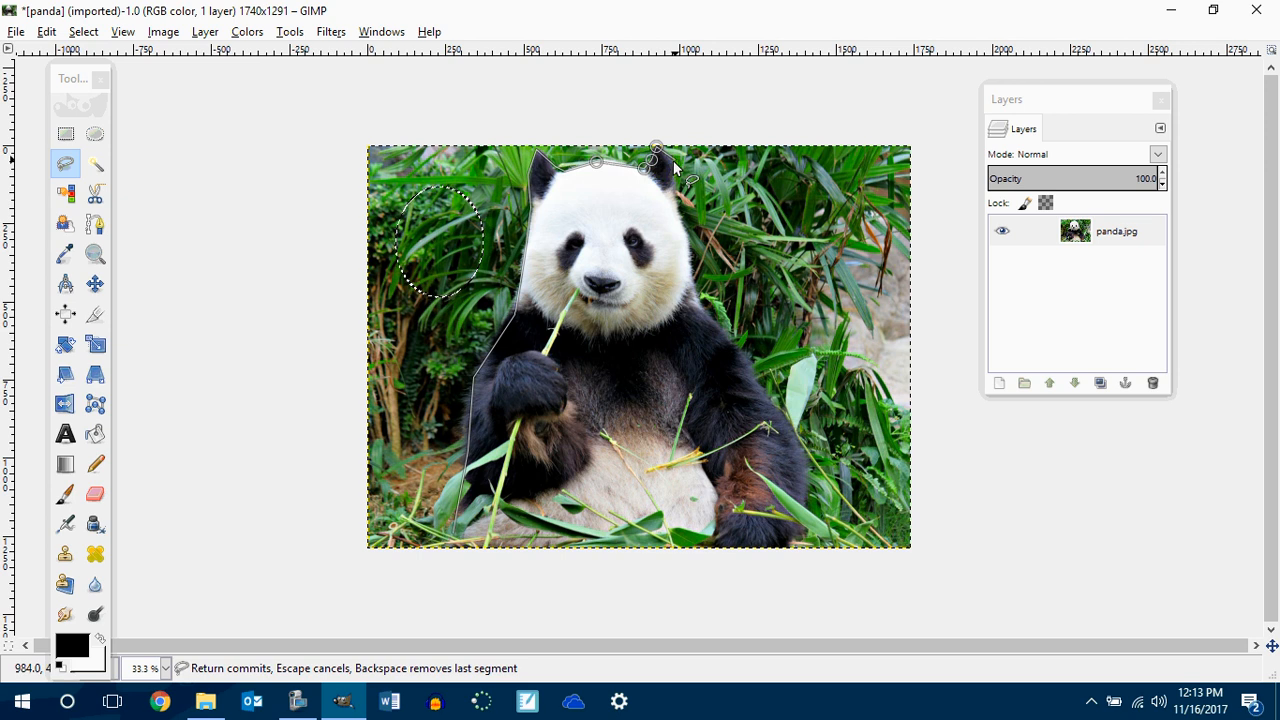
pyautogui.click(673, 161)
pyautogui.click(674, 184)
pyautogui.click(678, 202)
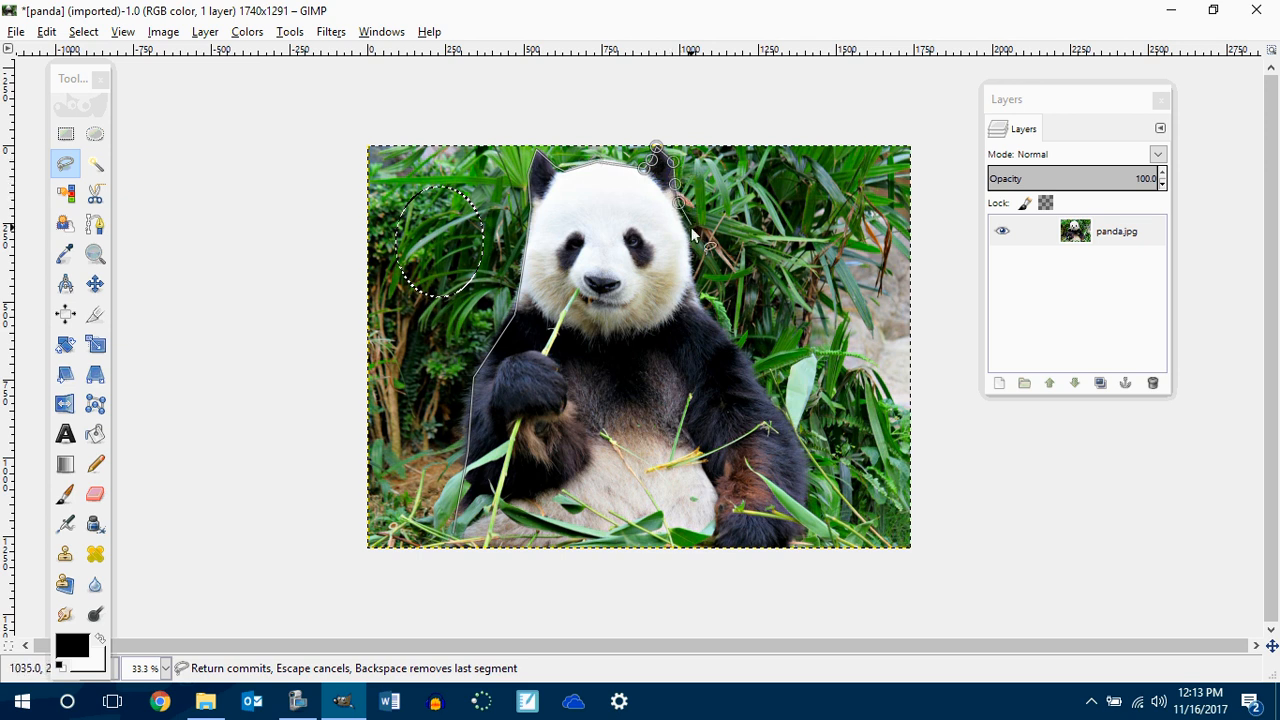
# Trace the outline down the right side of the face, shoulder and arm, along the panda's base, and close it at its starting point.
pyautogui.click(686, 242)
pyautogui.click(691, 280)
pyautogui.click(698, 305)
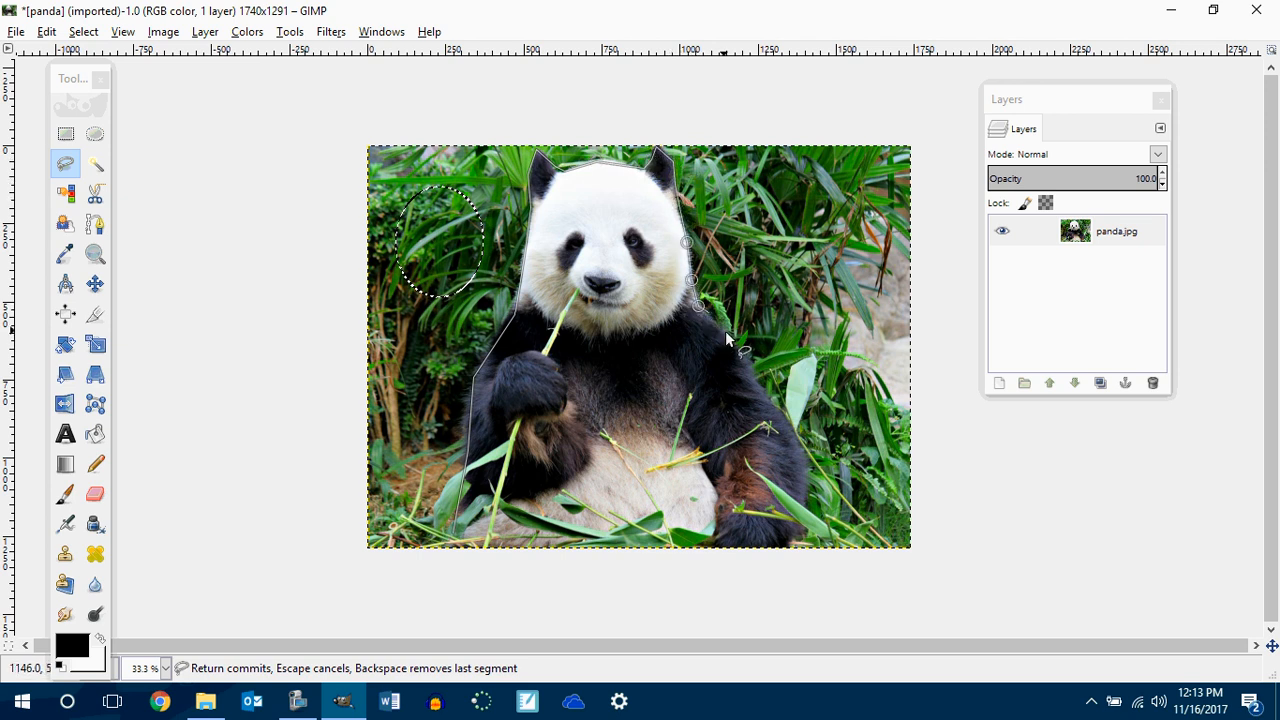
pyautogui.click(765, 389)
pyautogui.click(806, 487)
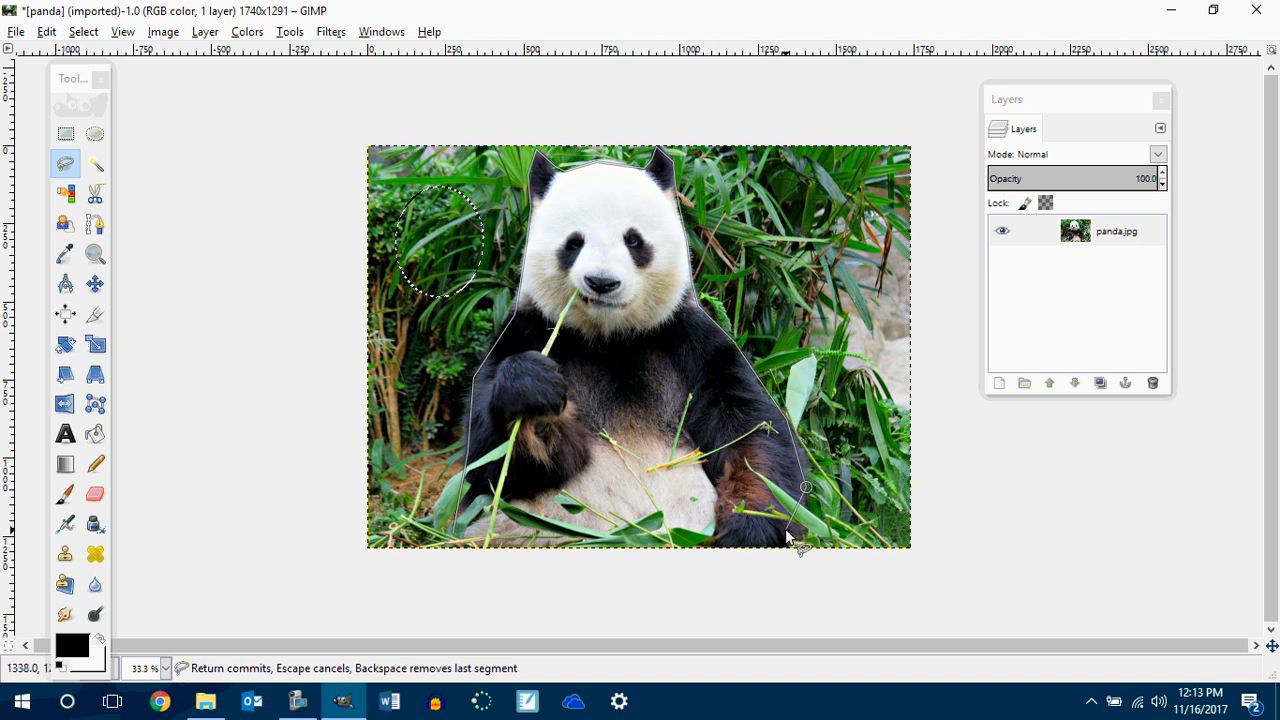
pyautogui.click(790, 543)
pyautogui.click(726, 543)
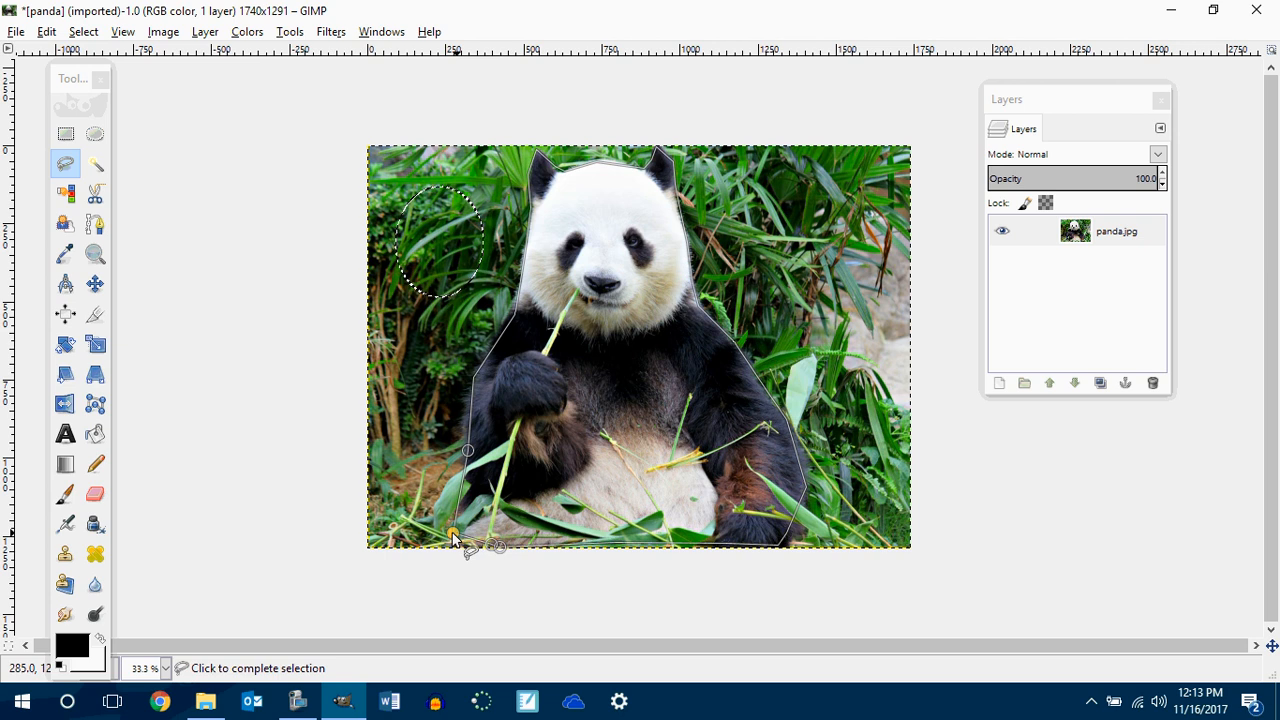
pyautogui.click(453, 538)
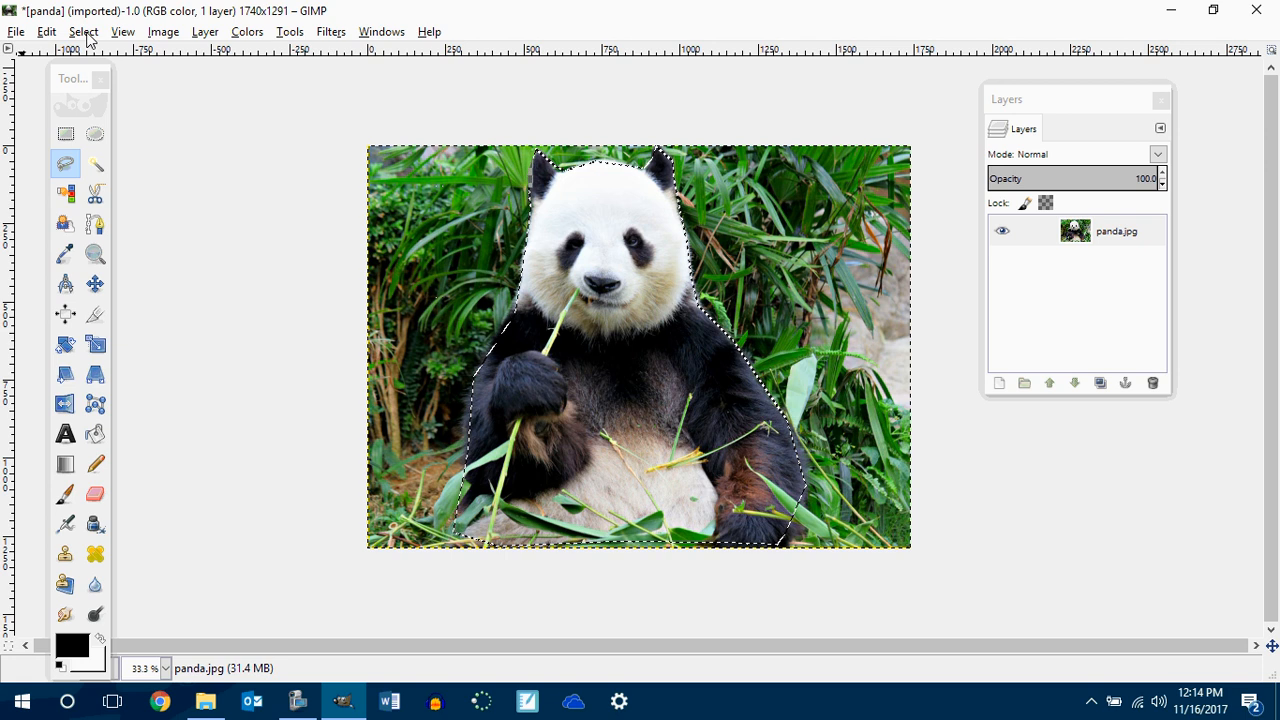
# Delete the selected panda area, and undo that deletion.
pyautogui.press('Delete')
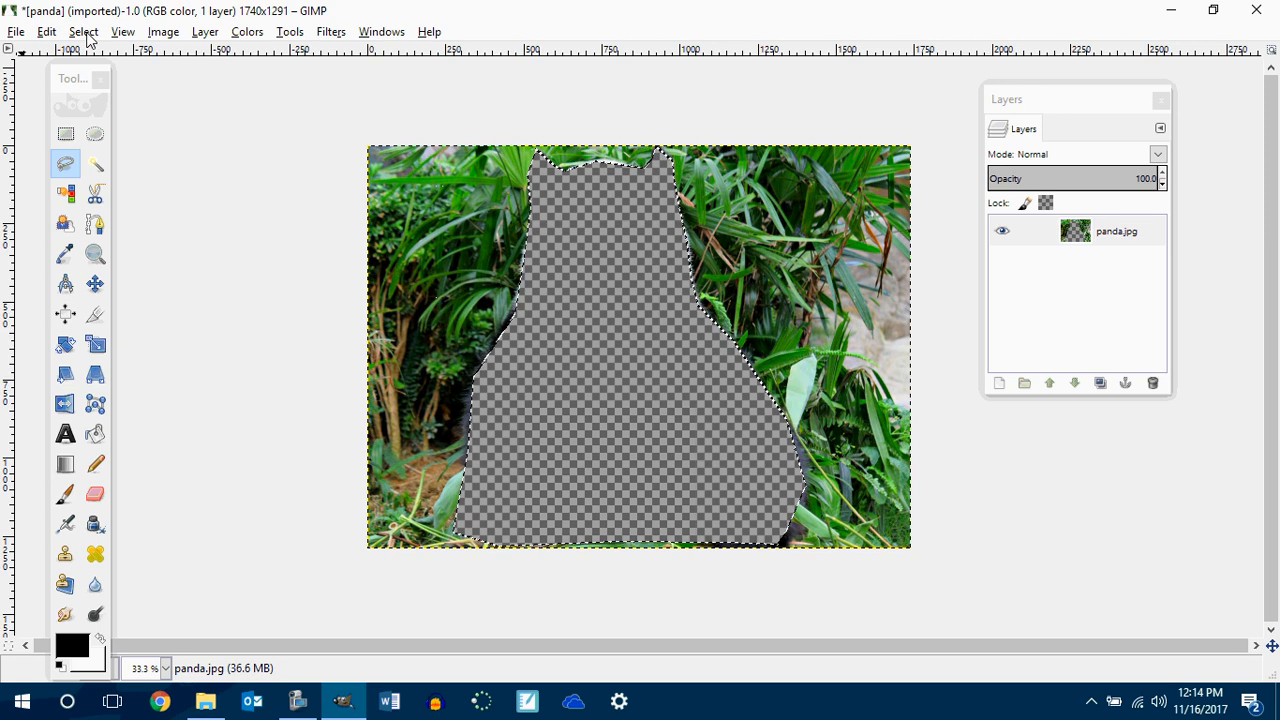
pyautogui.hotkey('ctrl', 'z')
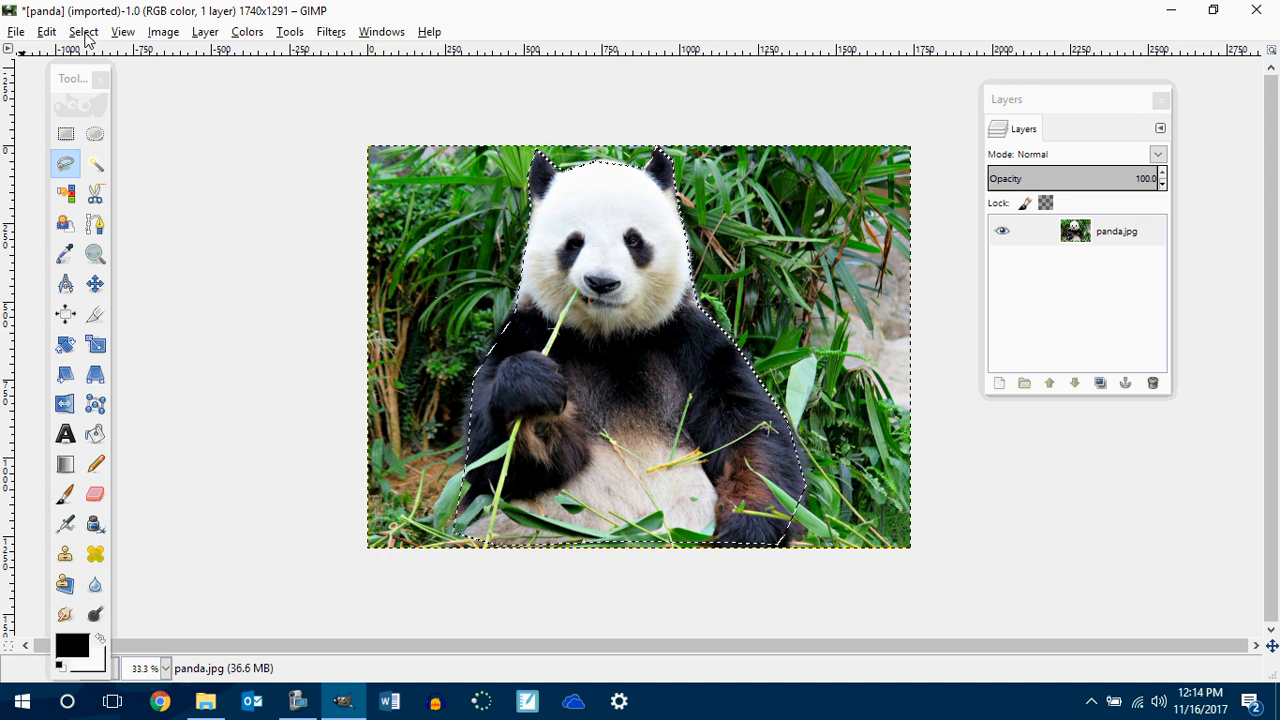
# Invert the selection and delete the jungle background around the panda.
pyautogui.click(84, 33)
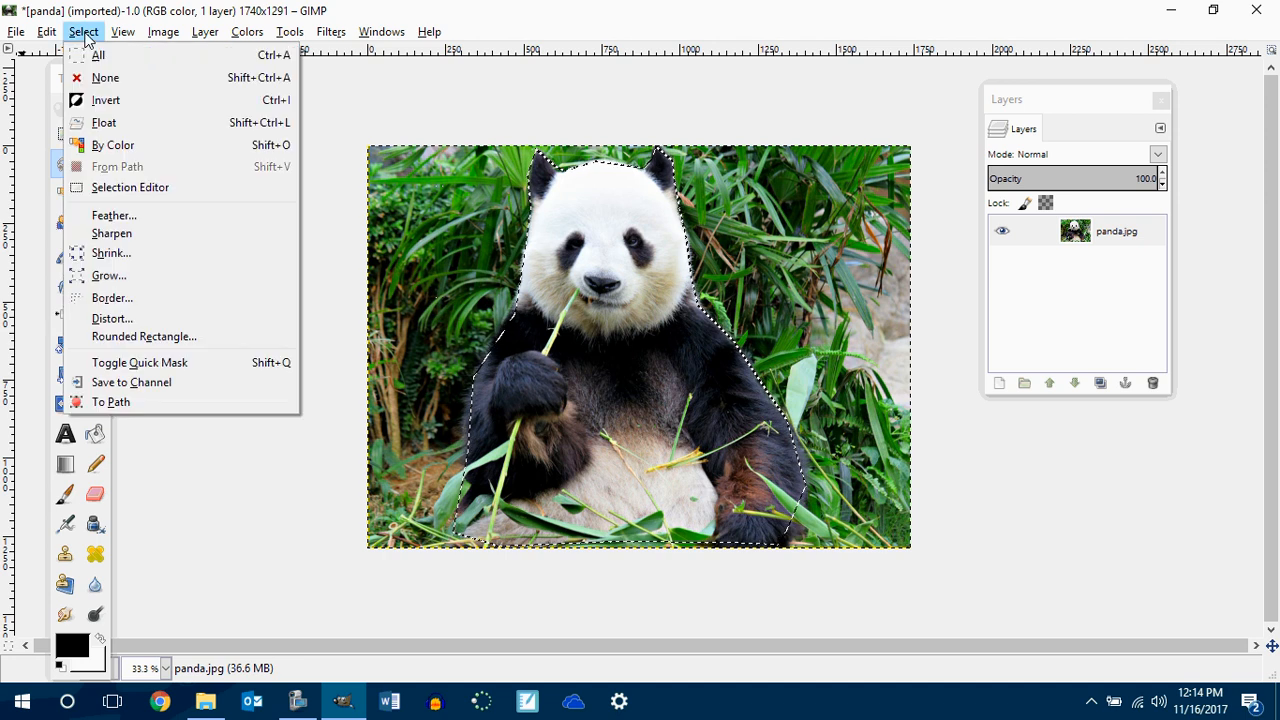
pyautogui.click(105, 100)
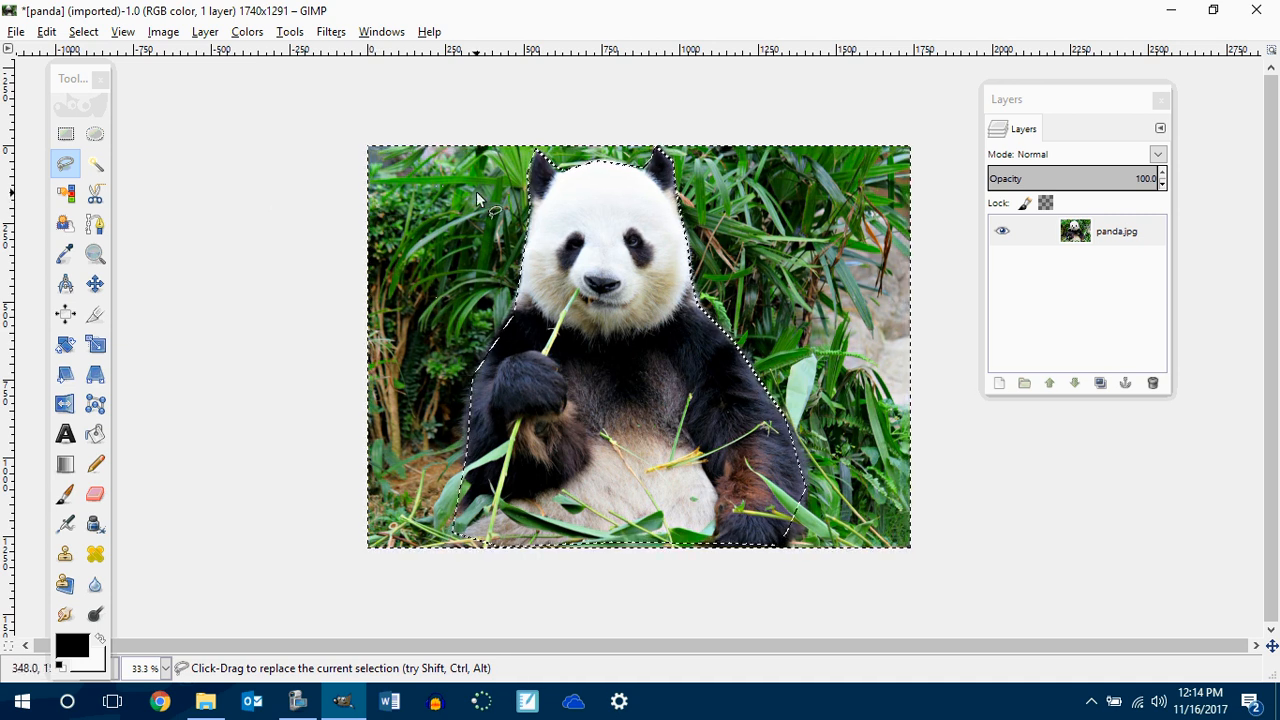
pyautogui.press('Delete')
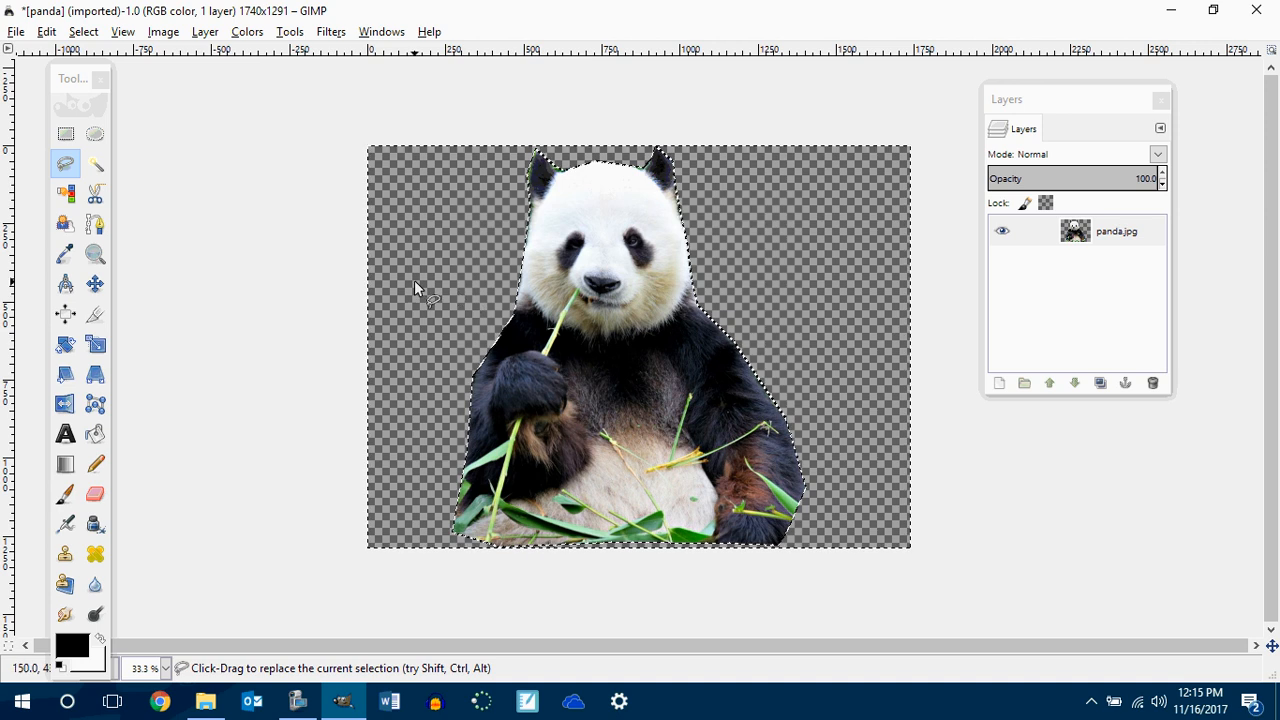
# Crop the image closely around the panda to about 1122 × 1275 px with the Crop tool.
pyautogui.click(96, 318)
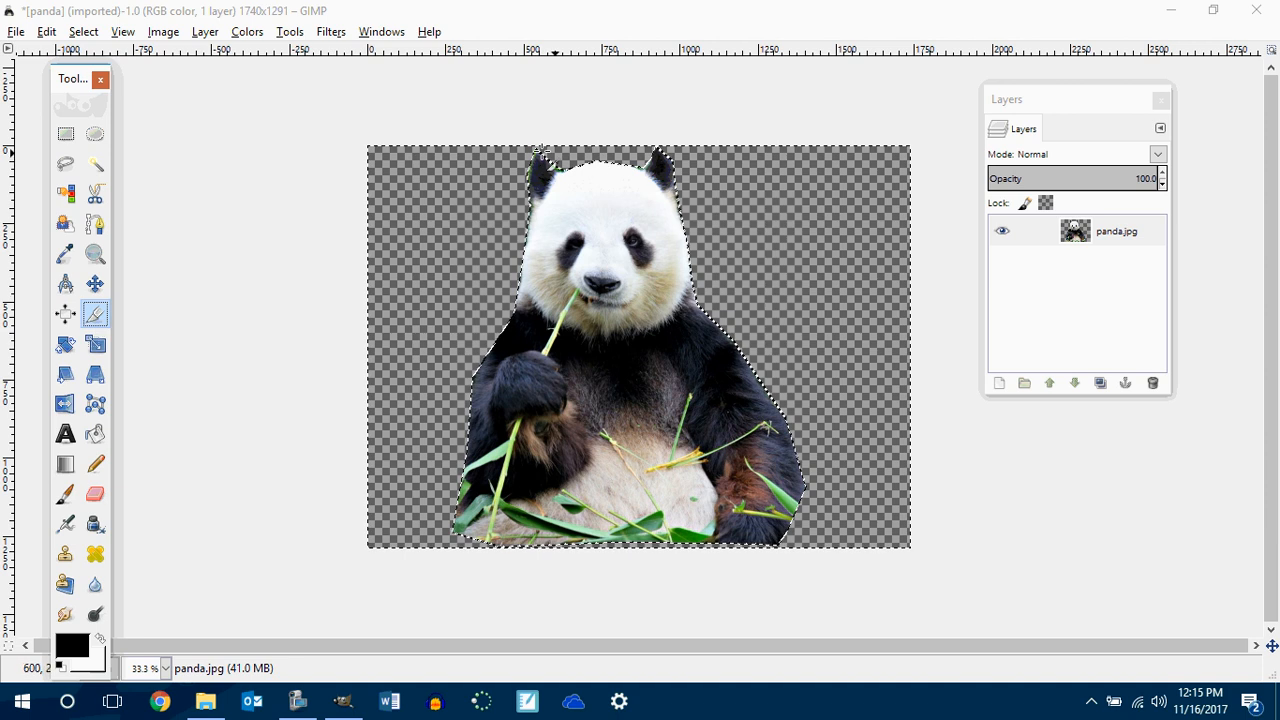
pyautogui.moveTo(443, 148); pyautogui.dragTo(830, 557)
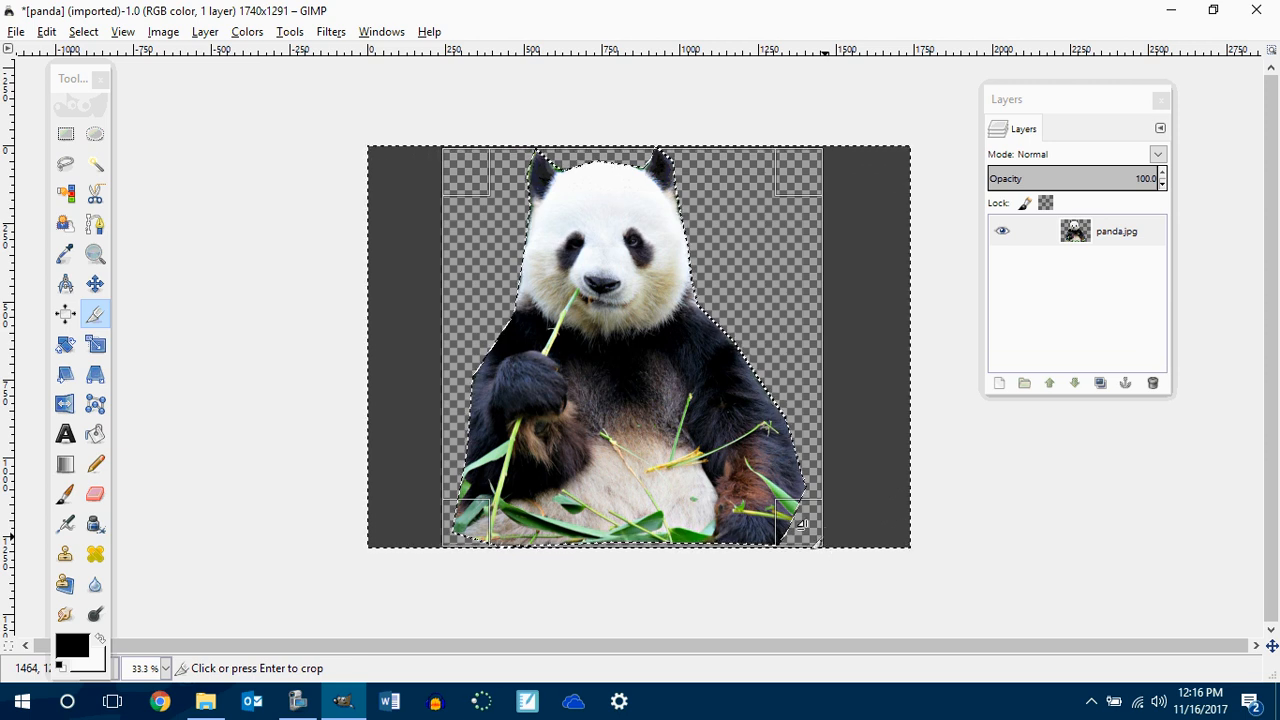
pyautogui.moveTo(451, 342); pyautogui.dragTo(464, 342)
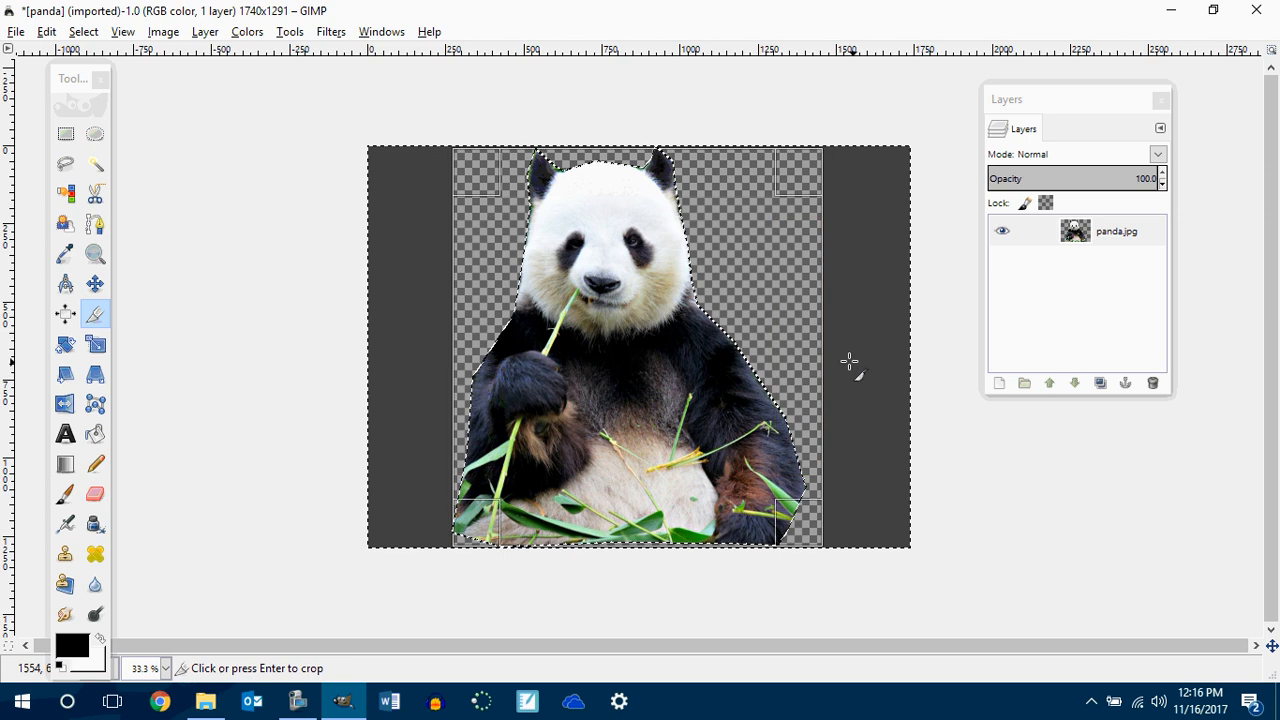
pyautogui.moveTo(812, 355); pyautogui.dragTo(792, 358)
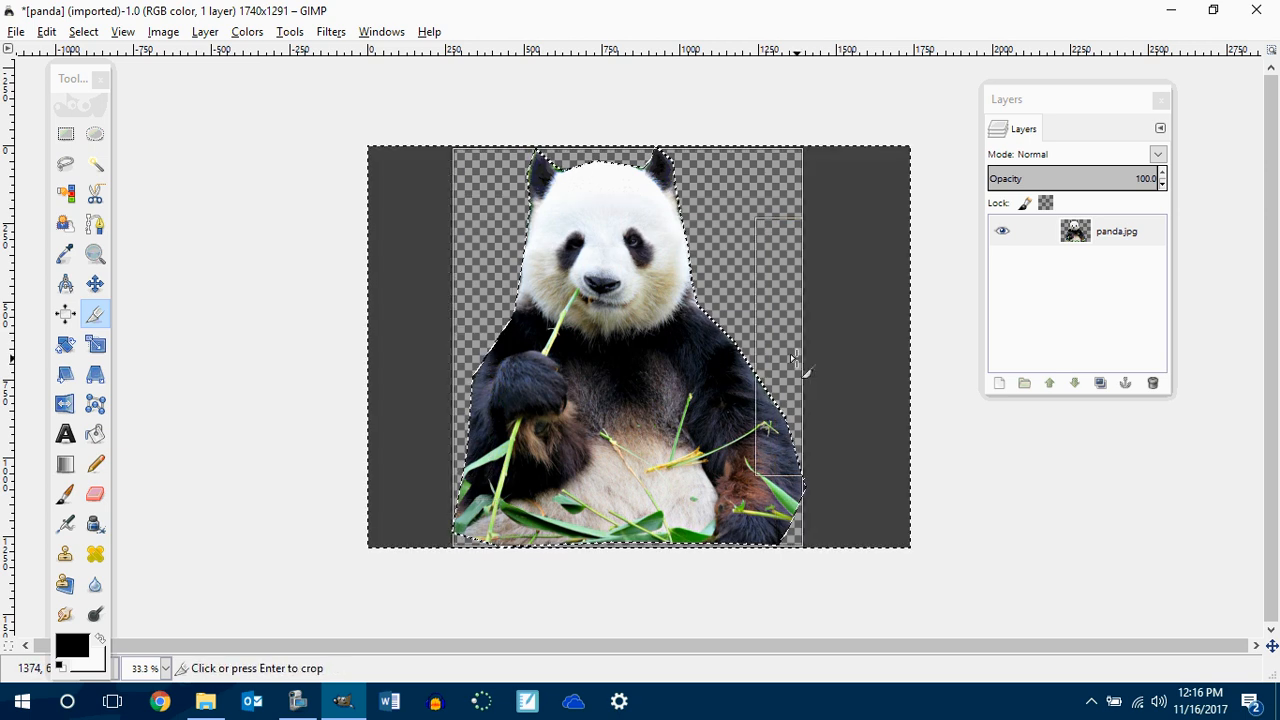
pyautogui.click(632, 367)
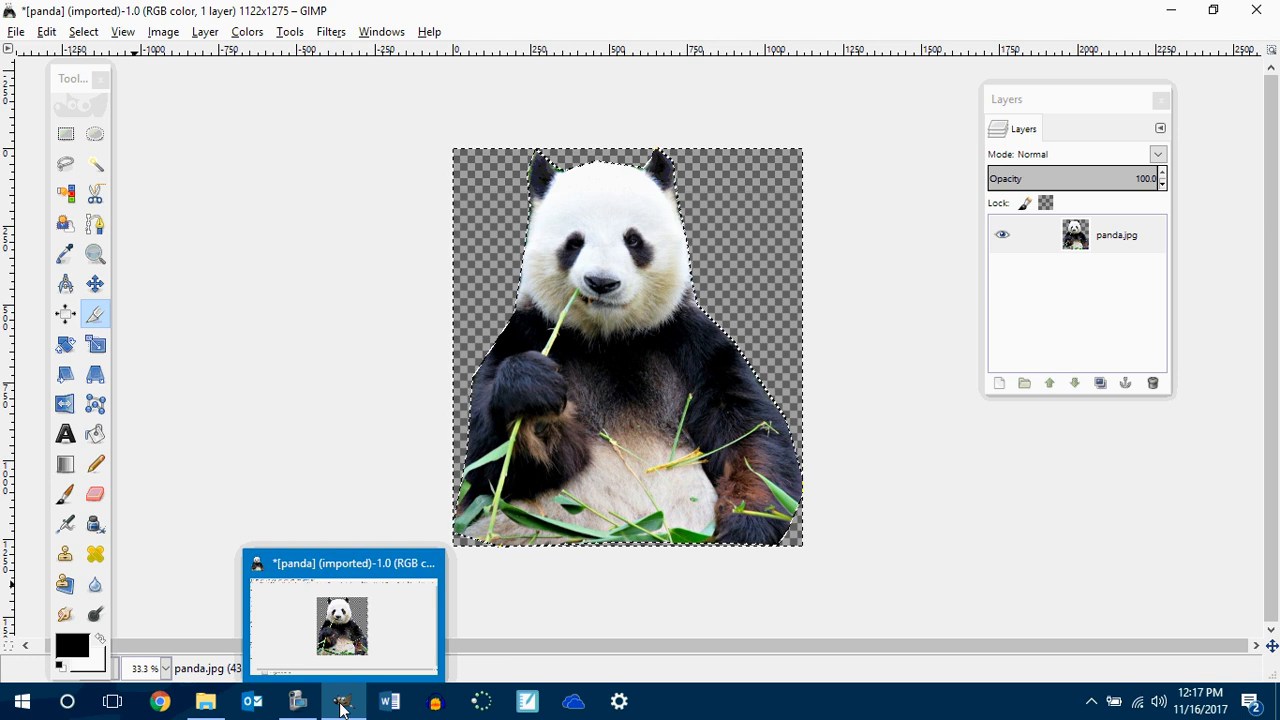
# Switch to File Explorer and open the penguin picture istock-511366776 with GNU Image Manipulation Program.
pyautogui.click(205, 701)
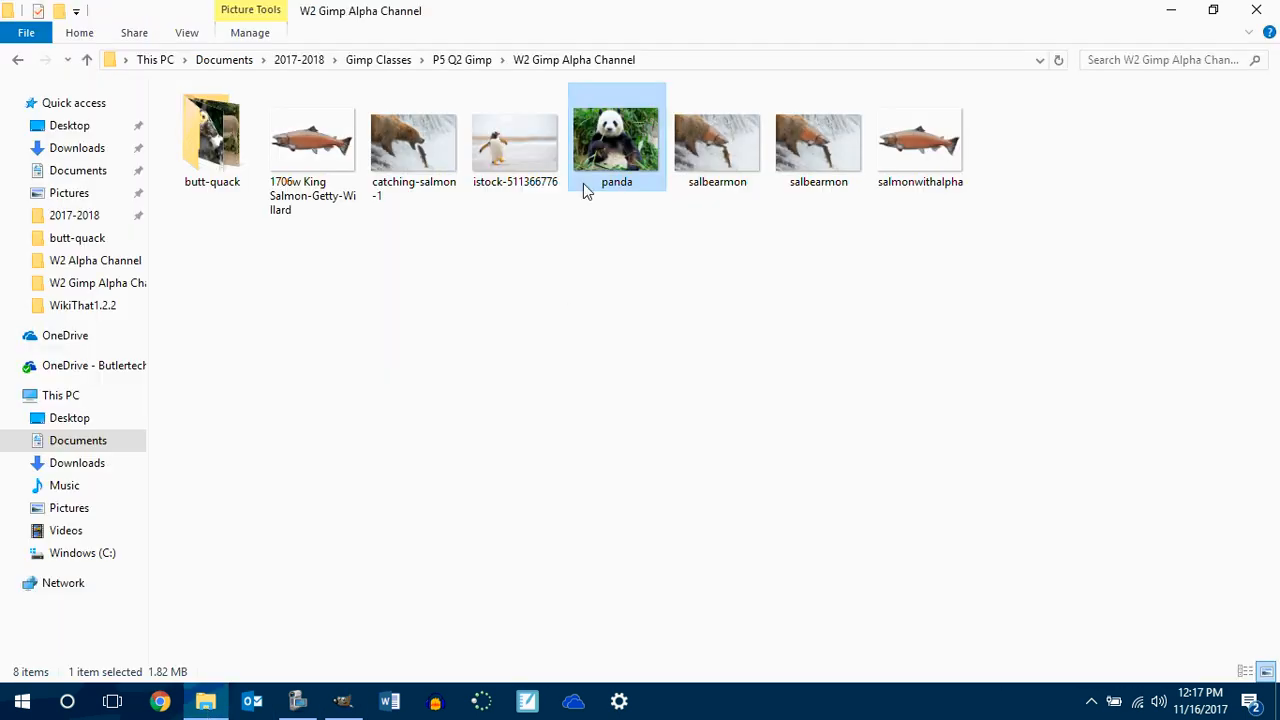
pyautogui.click(518, 146)
pyautogui.rightClick(516, 141)
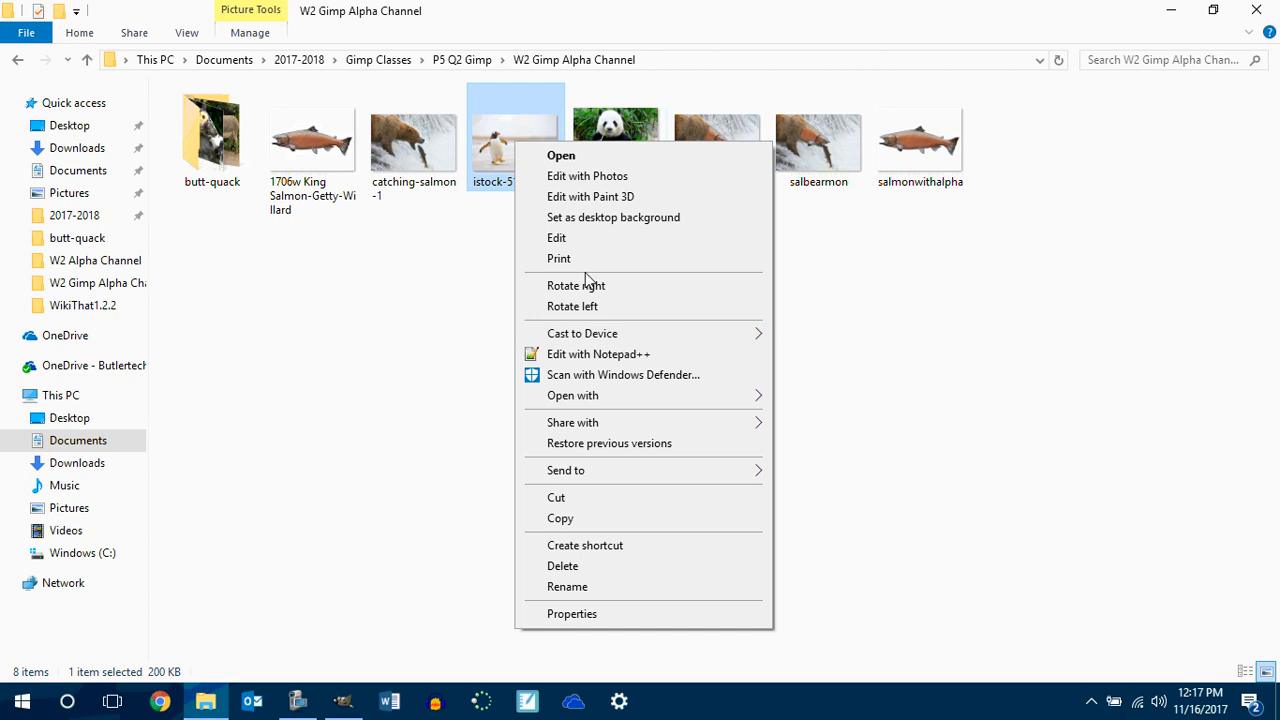
pyautogui.moveTo(618, 393)
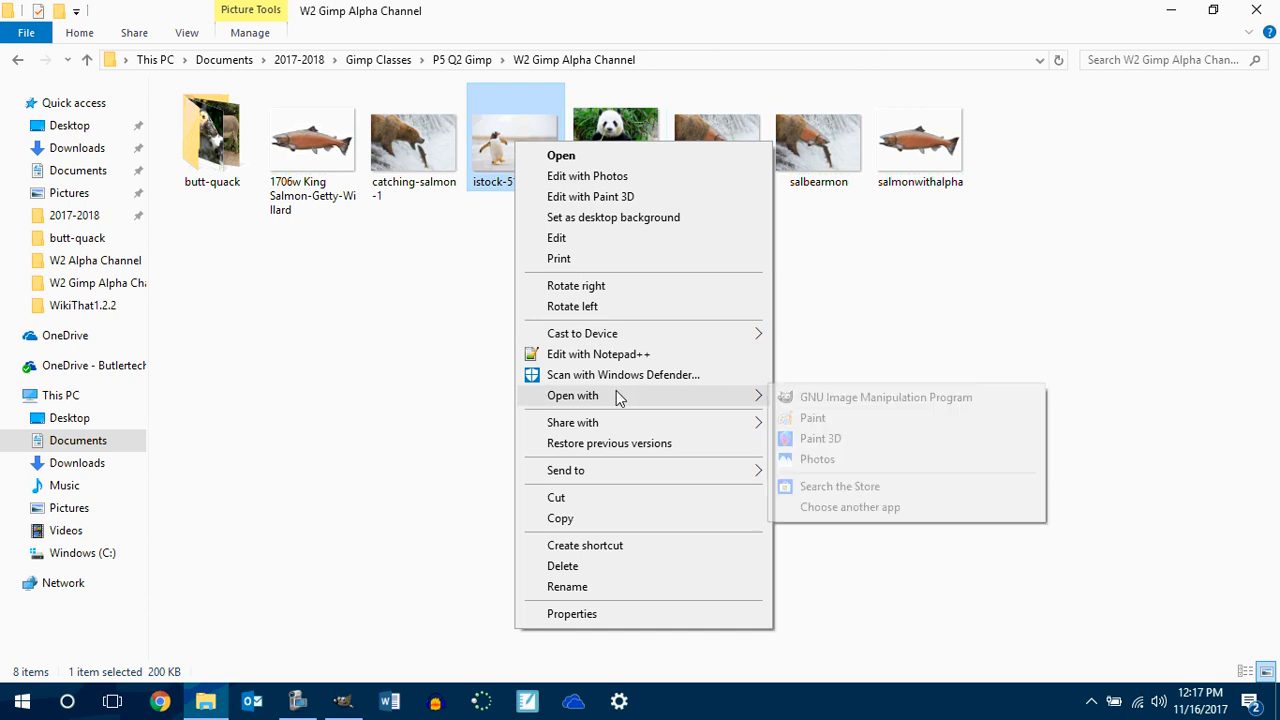
pyautogui.click(805, 403)
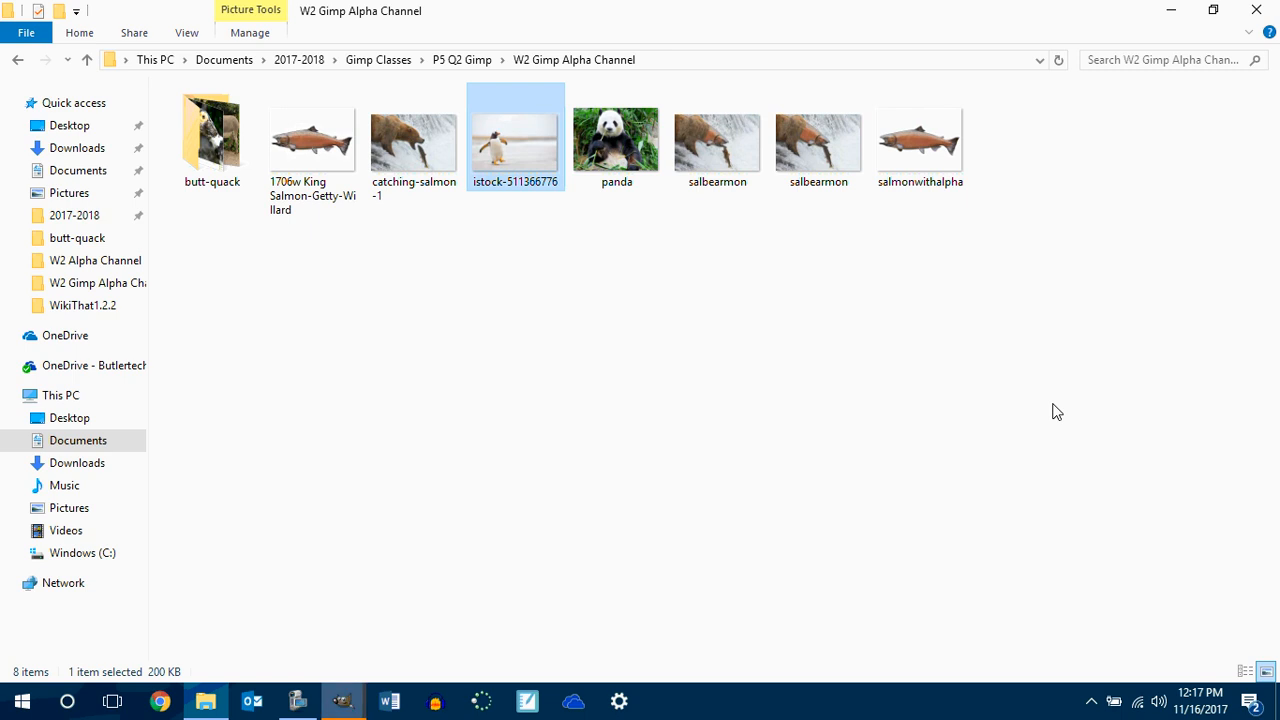
# Browse the butt-quack and Gimp Classes folders, and view the octopicken example in the W2 Alpha Channel folder of P6 IT Gimp 2.8.
pyautogui.doubleClick(214, 144)
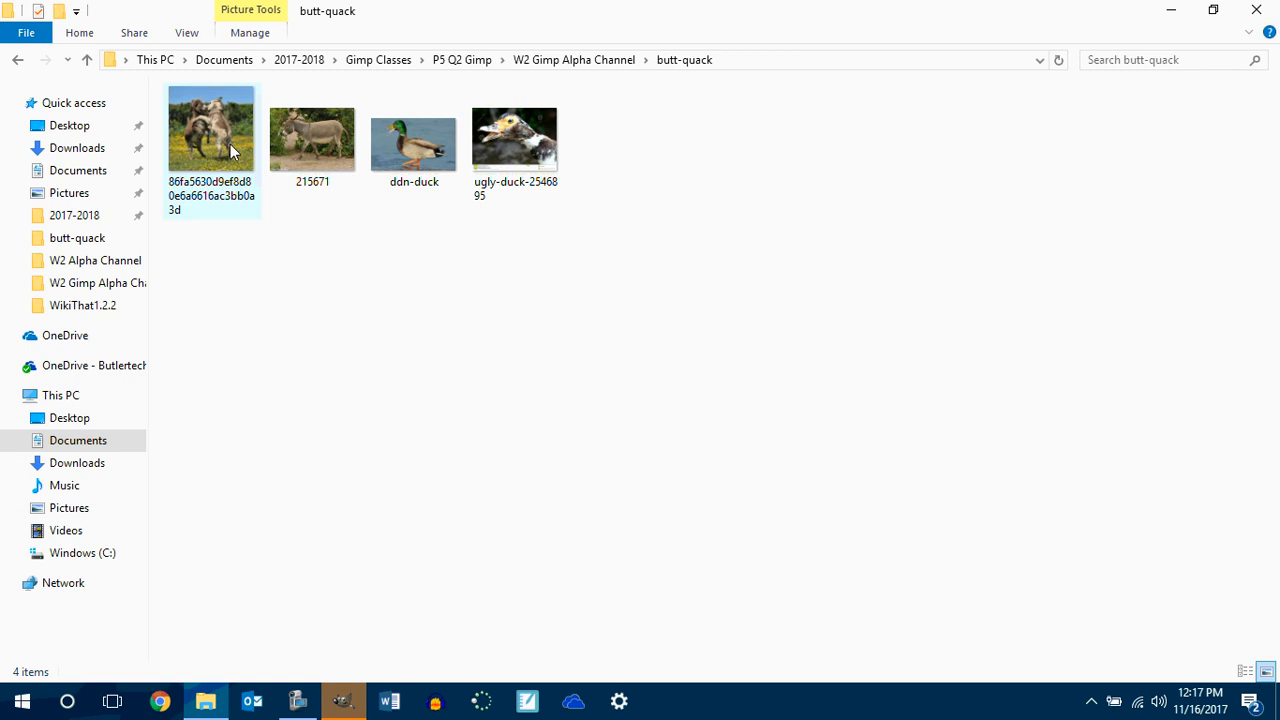
pyautogui.click(20, 60)
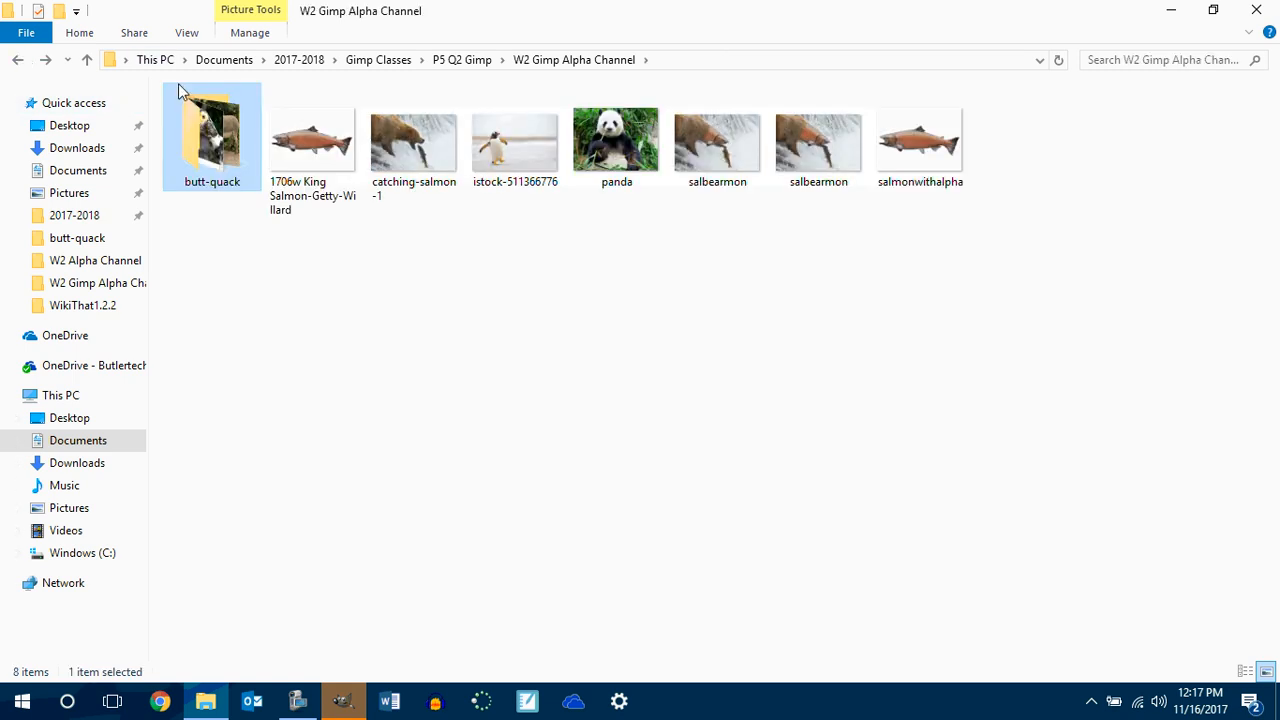
pyautogui.click(17, 60)
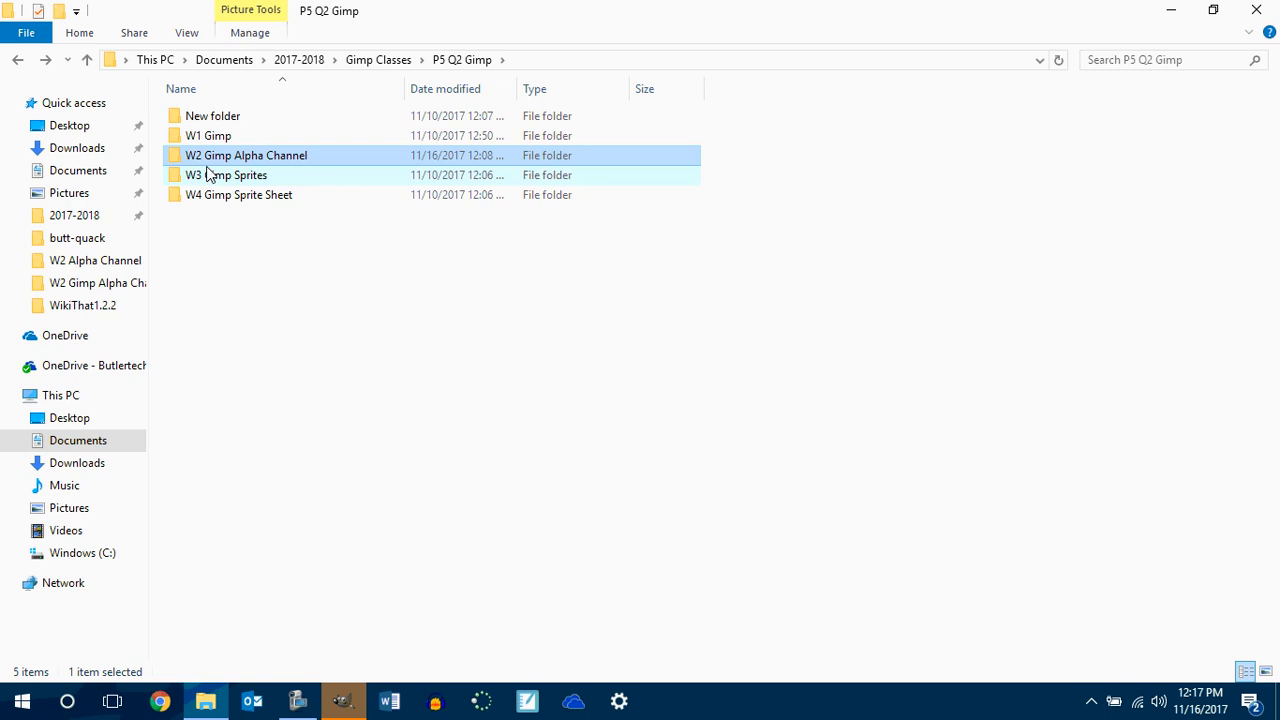
pyautogui.click(17, 60)
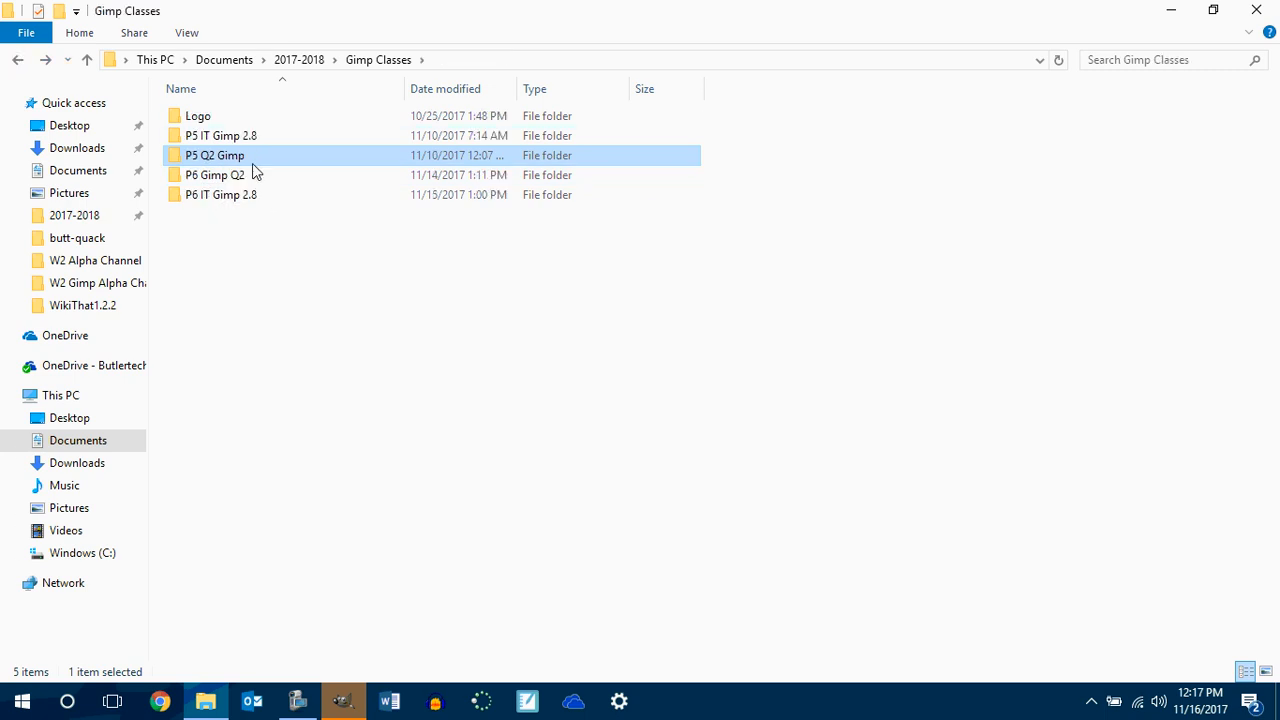
pyautogui.doubleClick(234, 176)
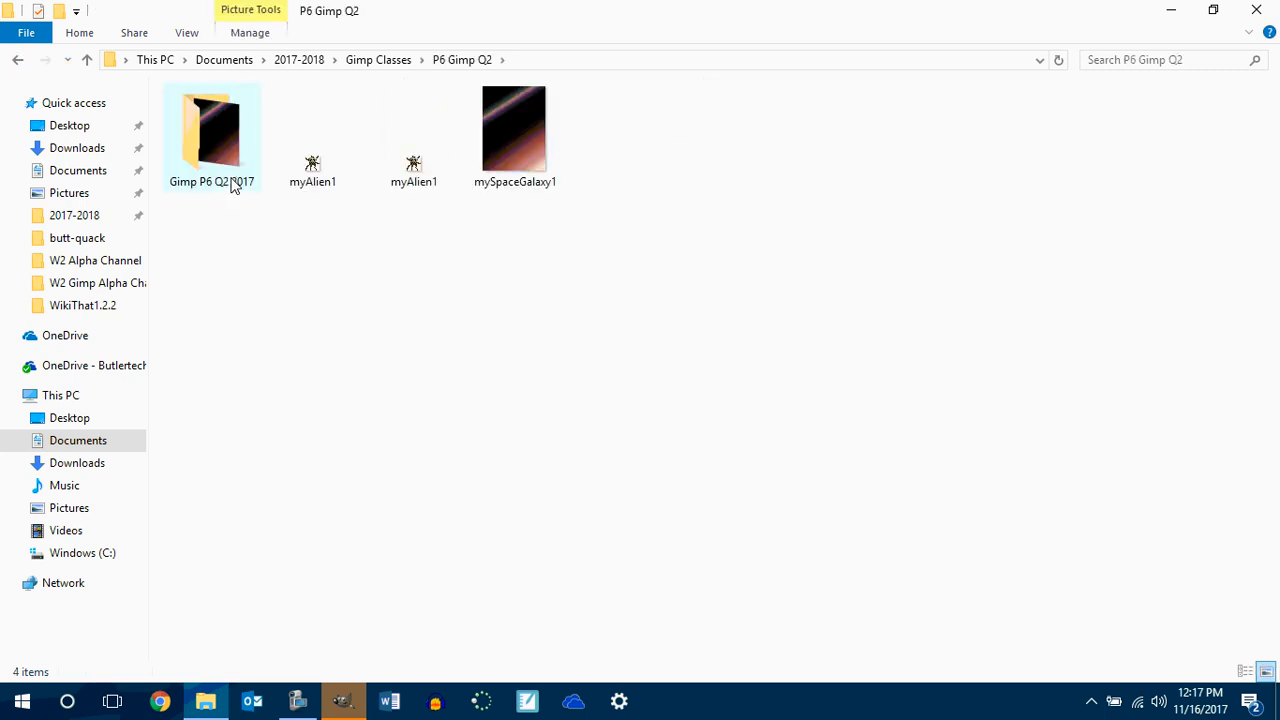
pyautogui.click(17, 62)
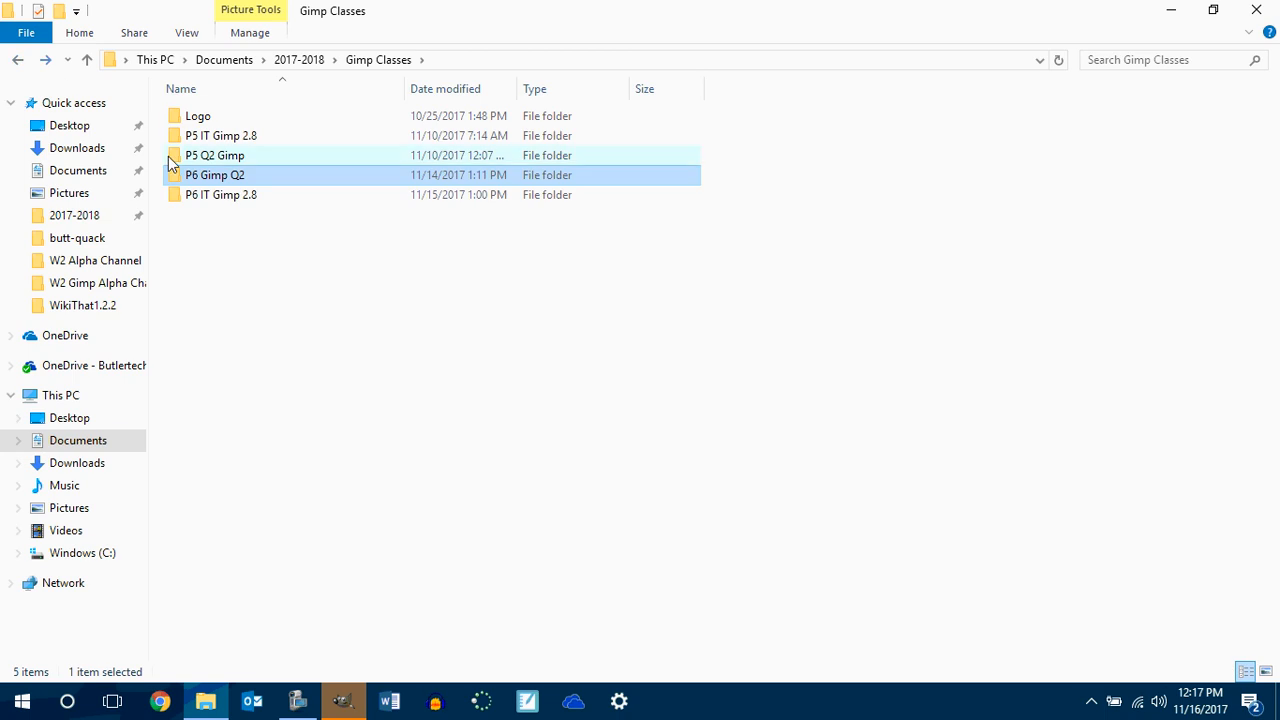
pyautogui.doubleClick(199, 196)
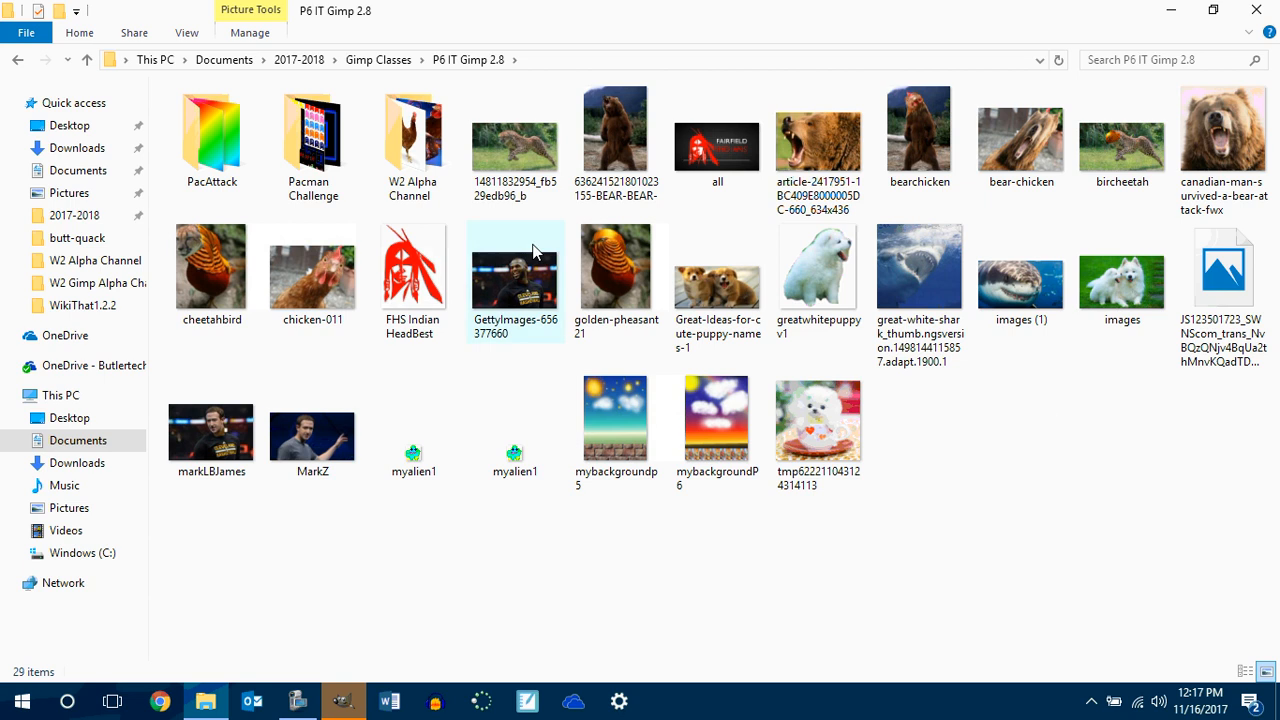
pyautogui.doubleClick(412, 150)
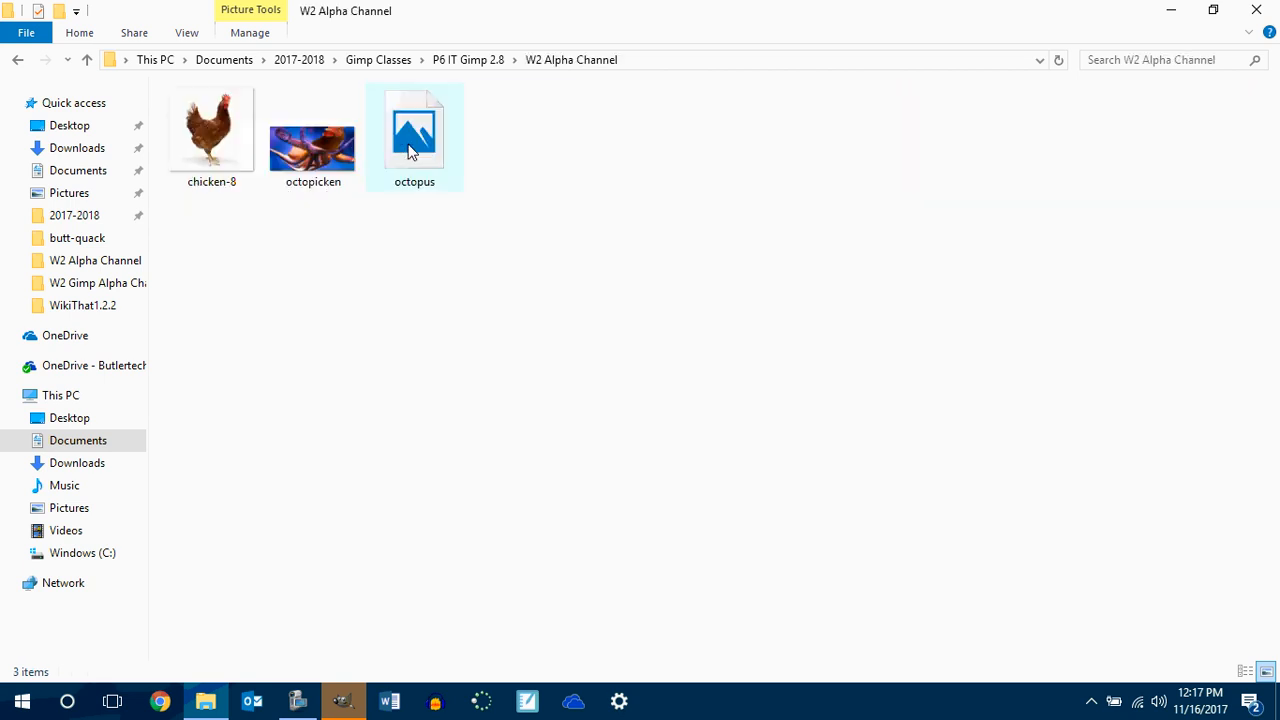
pyautogui.doubleClick(330, 155)
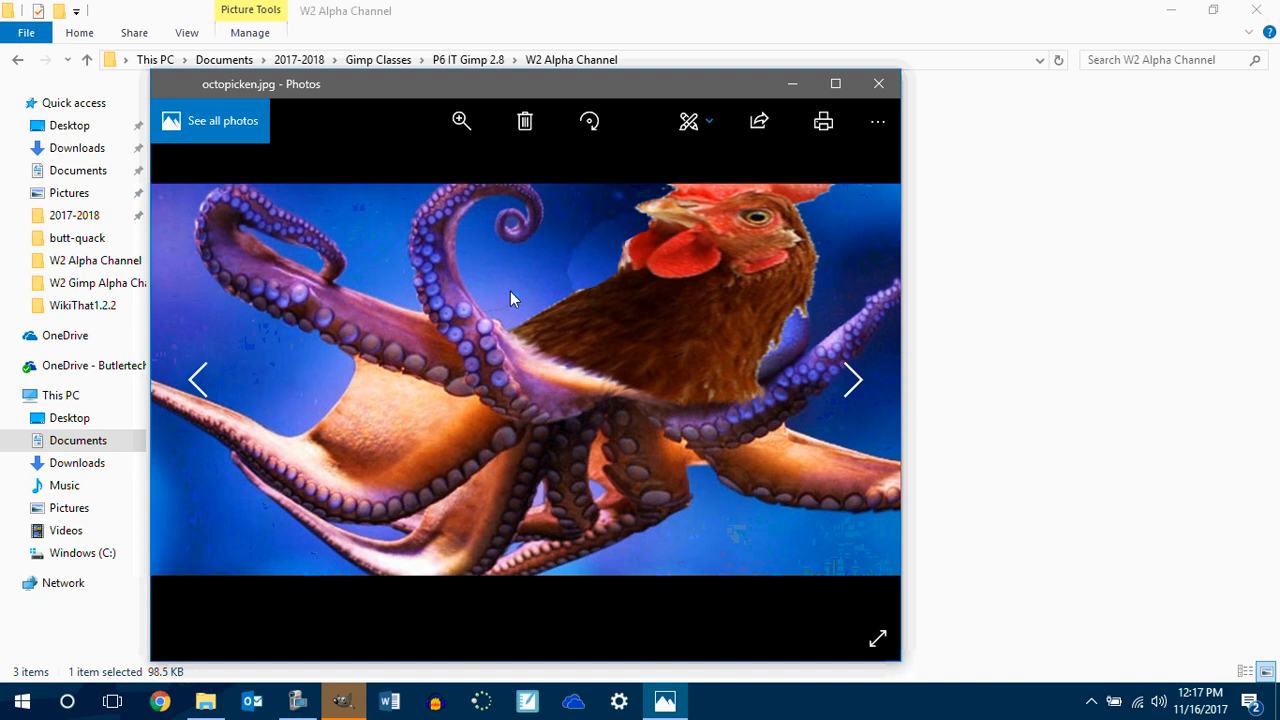
pyautogui.click(878, 84)
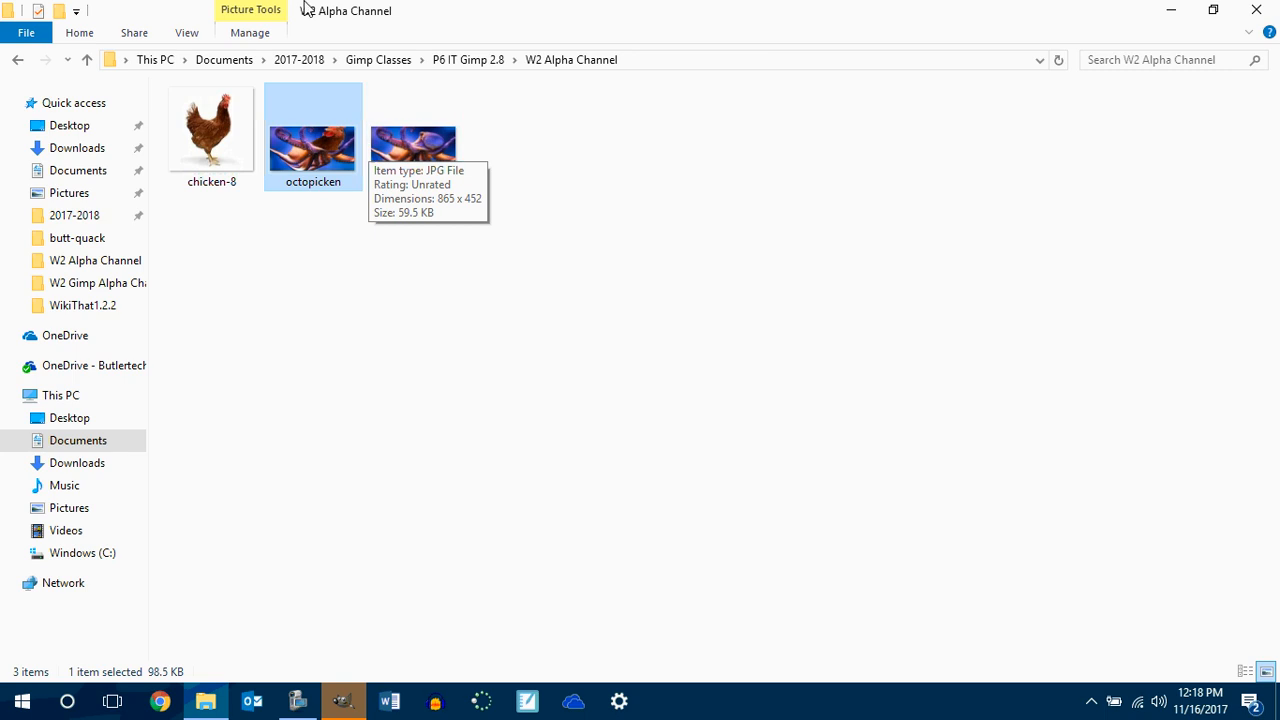
# Close File Explorer and maximize the penguin picture's window in GIMP.
pyautogui.click(1258, 10)
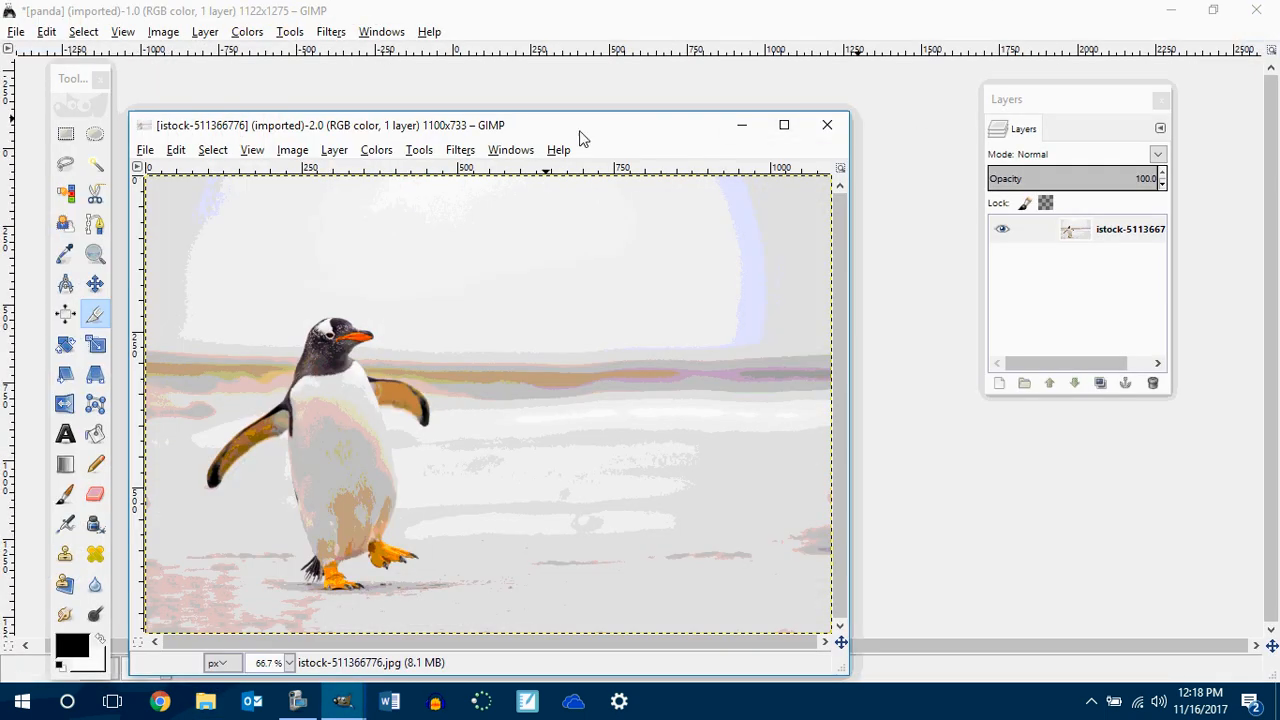
pyautogui.moveTo(583, 137); pyautogui.dragTo(663, 89)
pyautogui.click(887, 83)
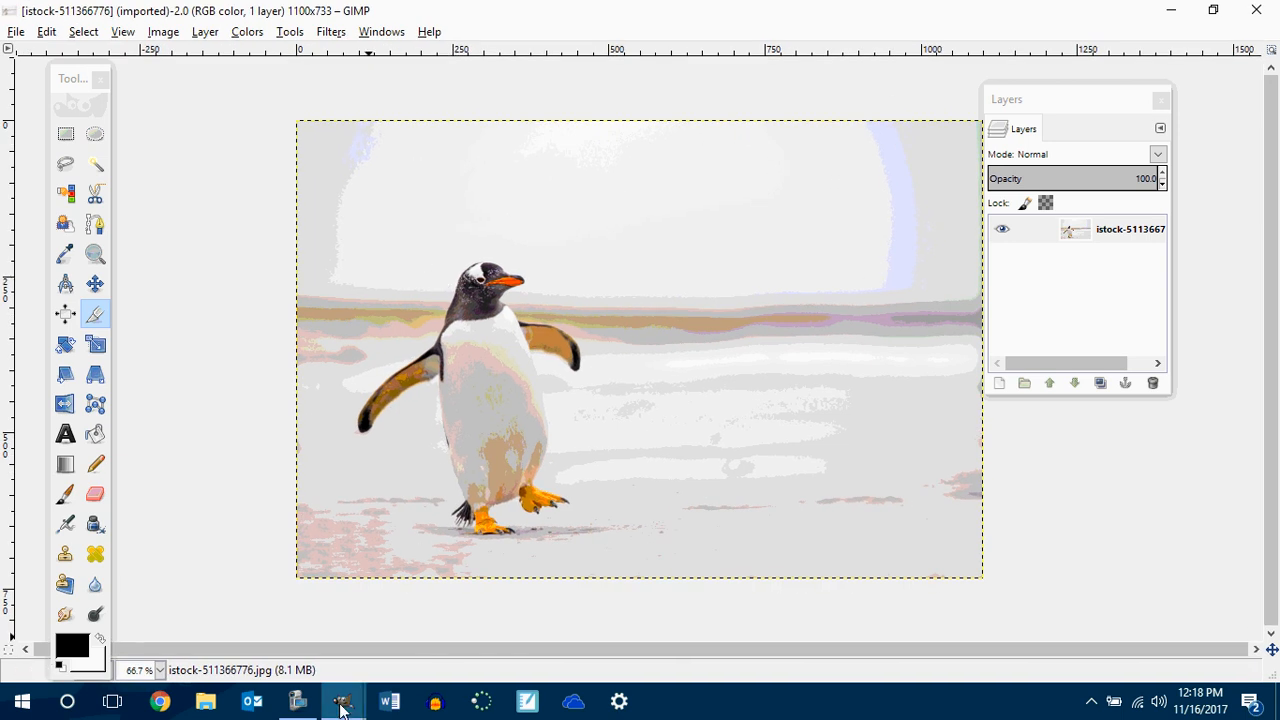
pyautogui.moveTo(341, 707)
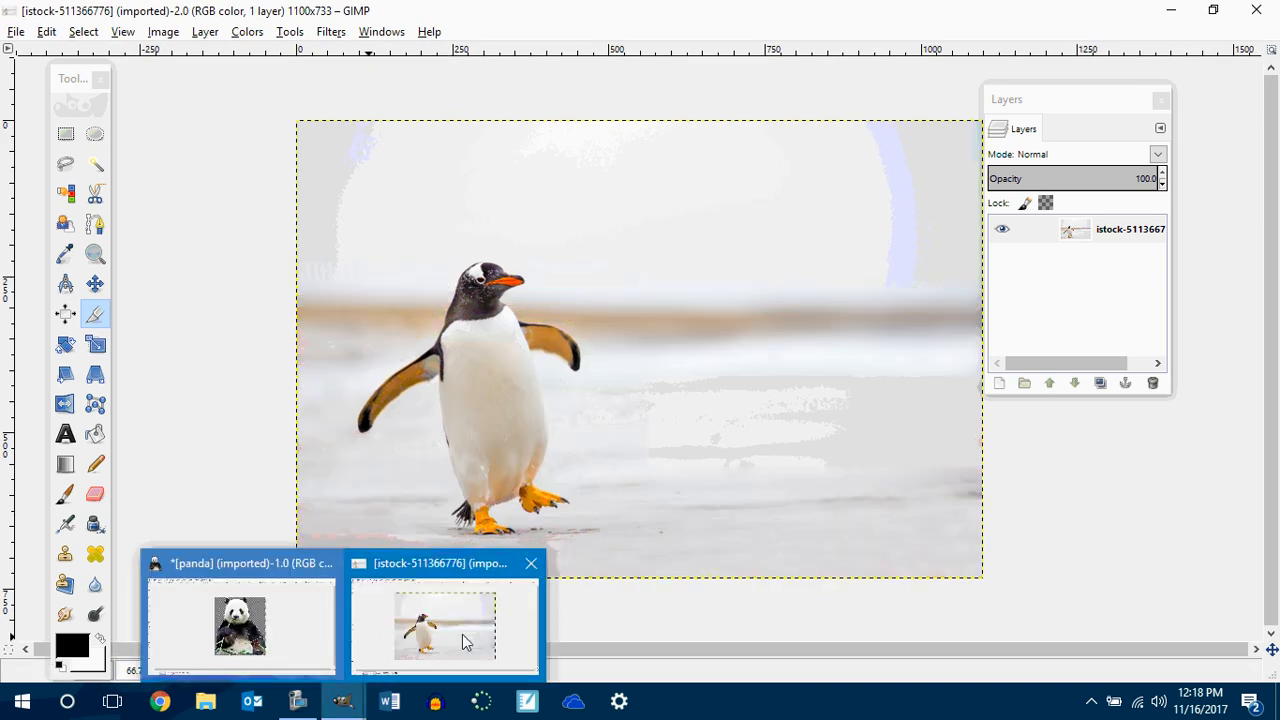
pyautogui.moveTo(488, 598)
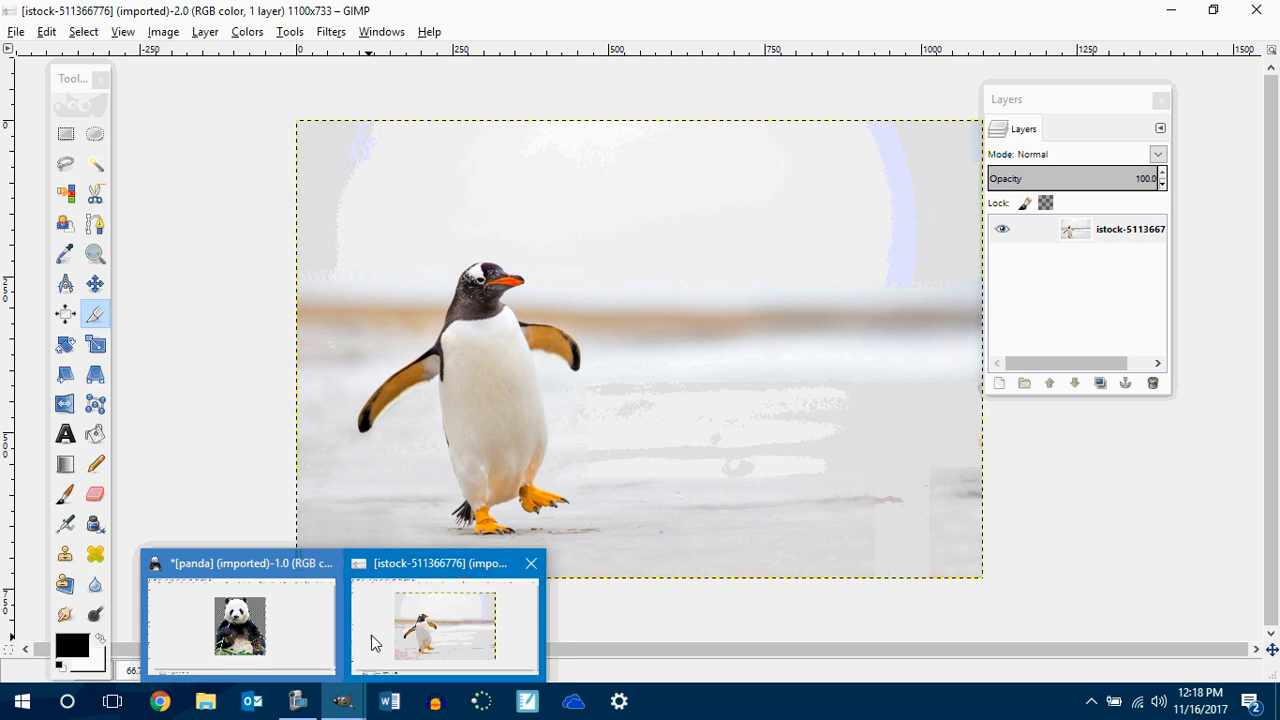
# Compare the cut-out panda image with the penguin picture by alternating between the two image windows.
pyautogui.moveTo(358, 645)
pyautogui.moveTo(266, 655)
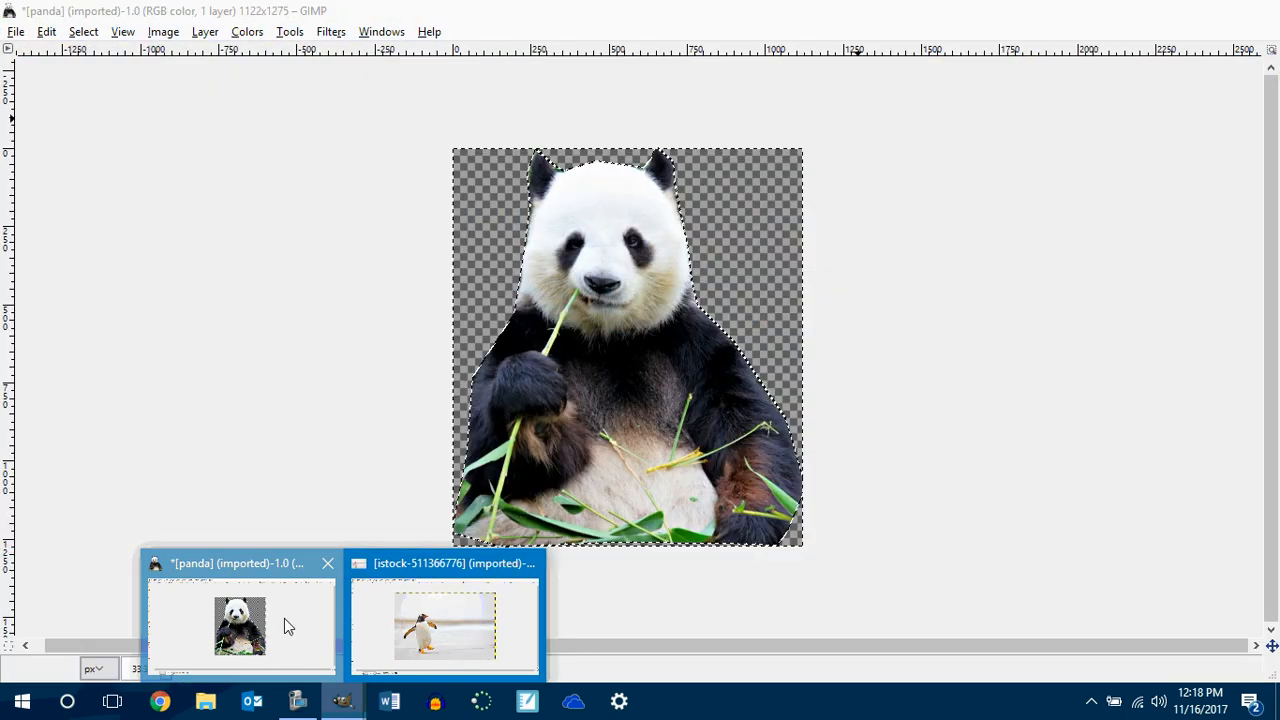
pyautogui.click(284, 618)
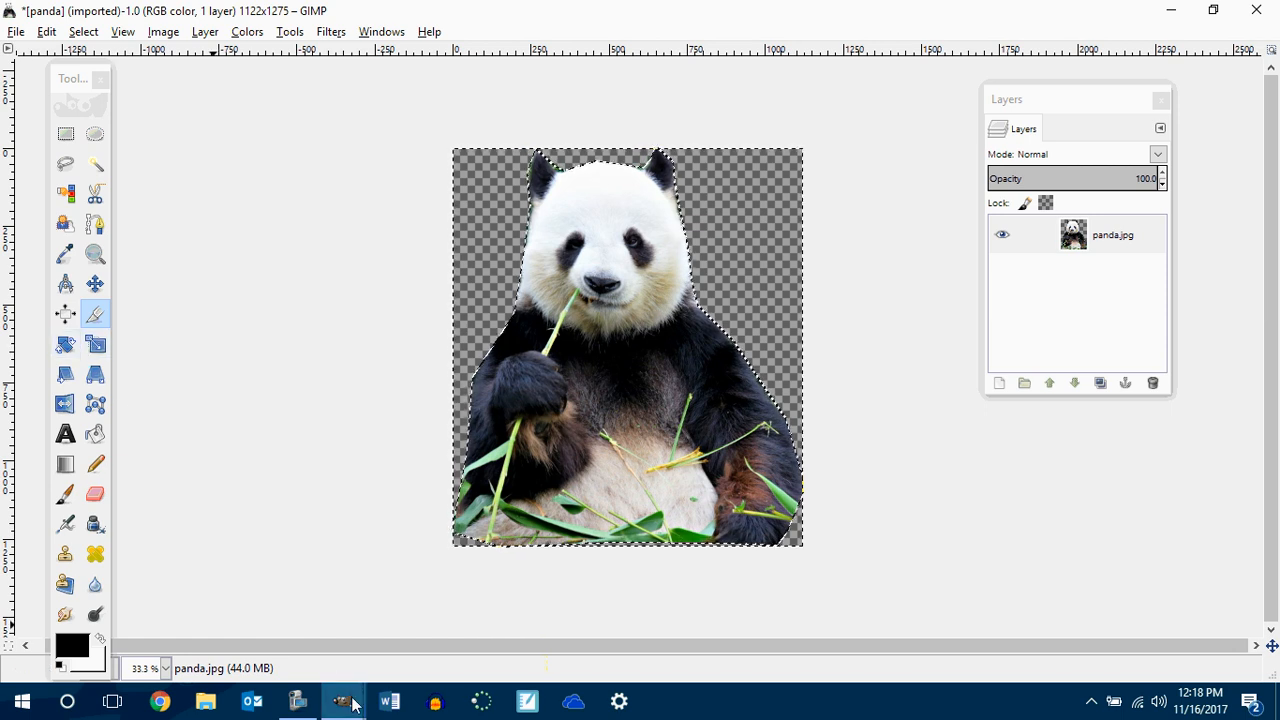
pyautogui.click(449, 630)
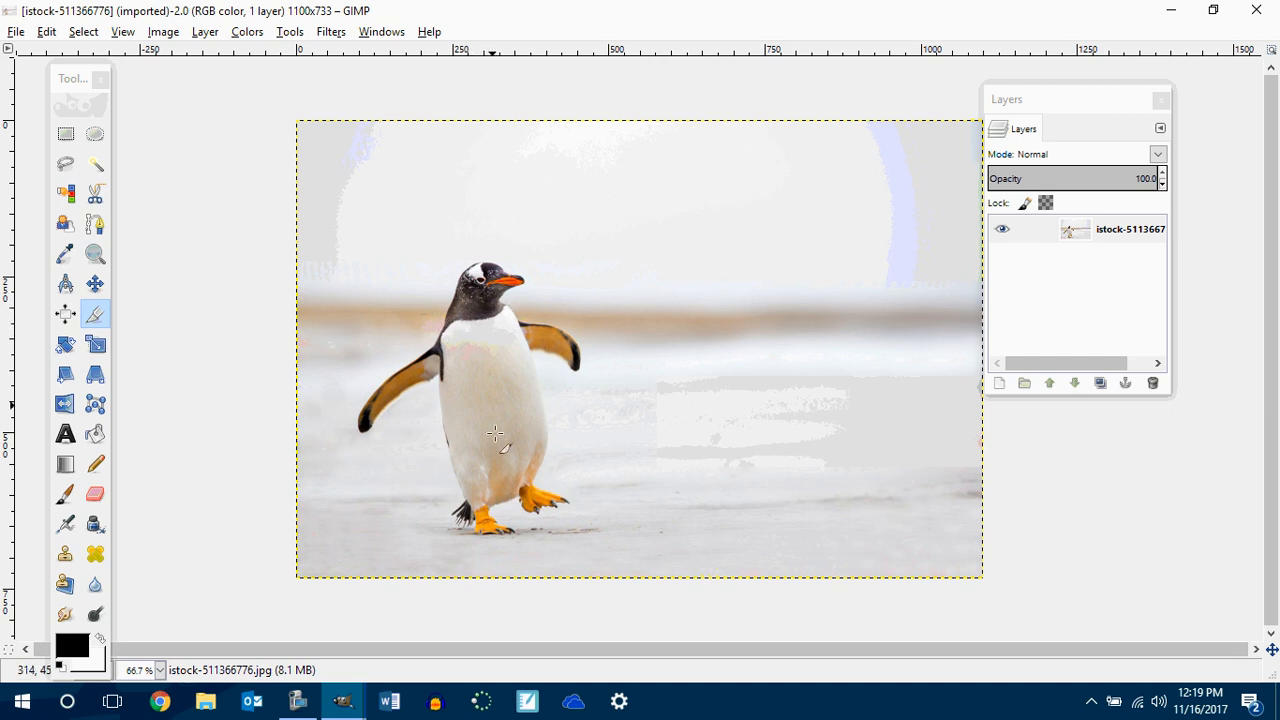
pyautogui.click(348, 705)
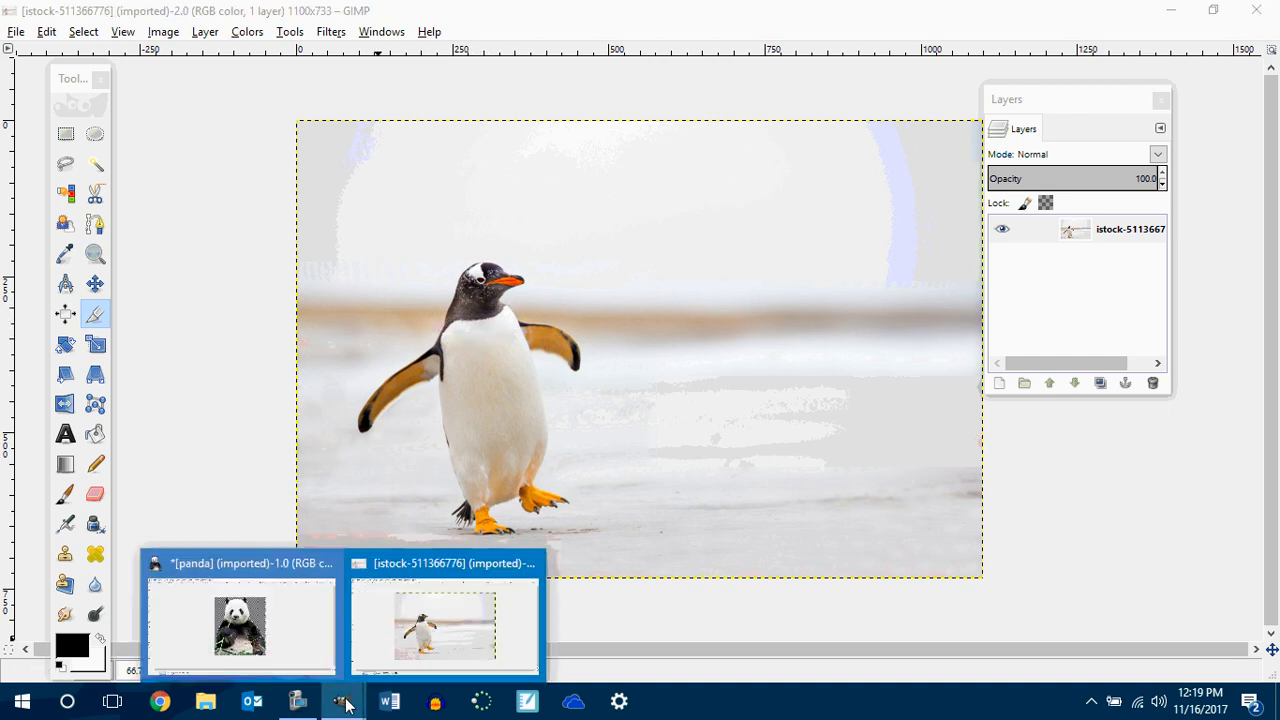
pyautogui.click(265, 610)
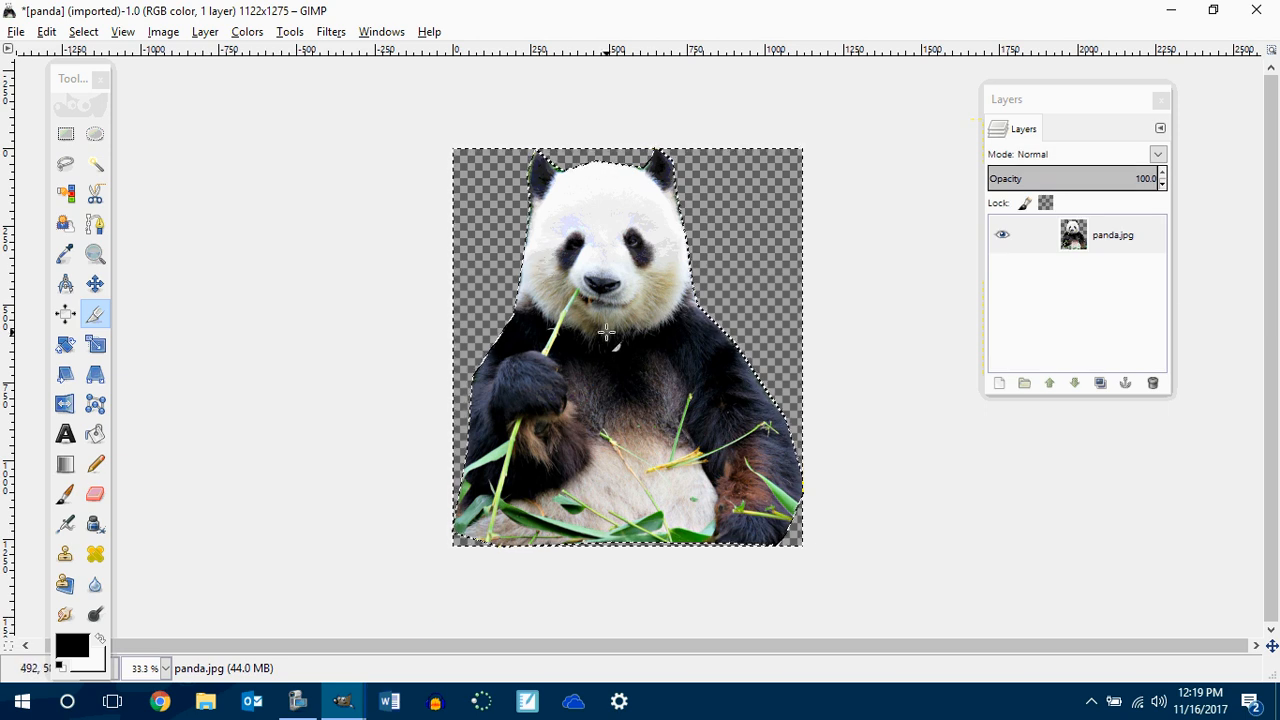
pyautogui.click(343, 705)
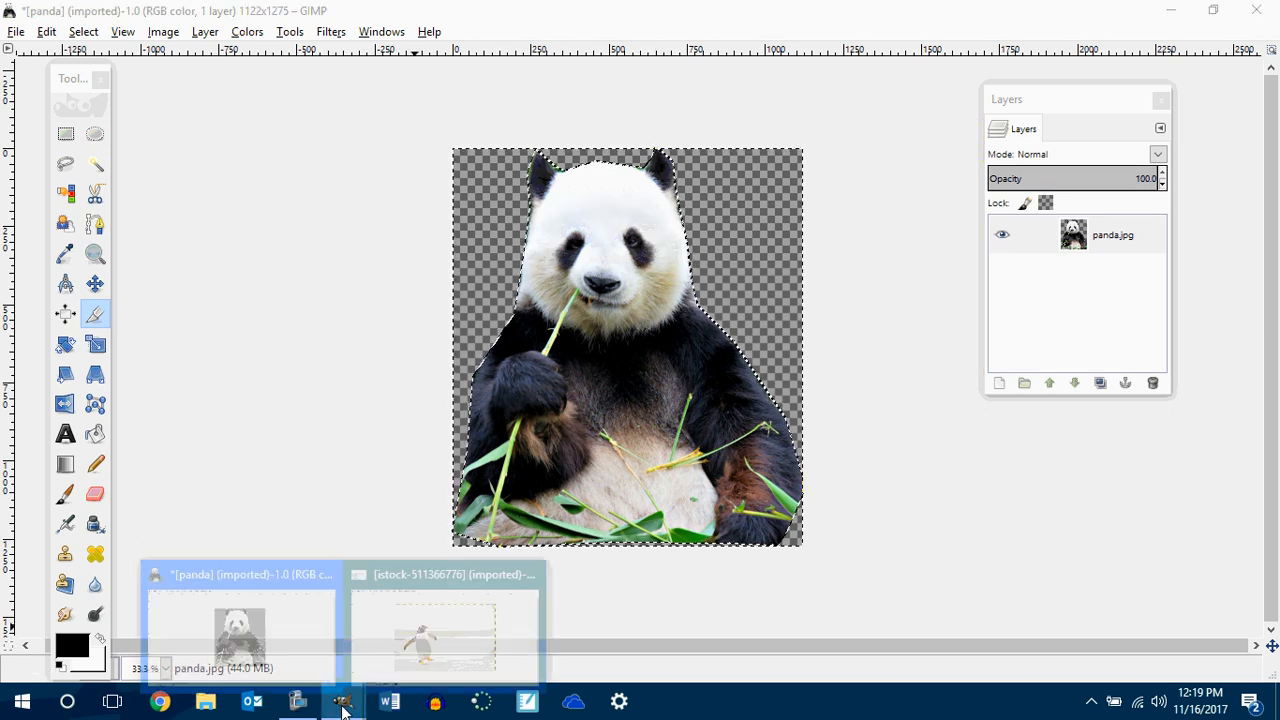
pyautogui.click(423, 628)
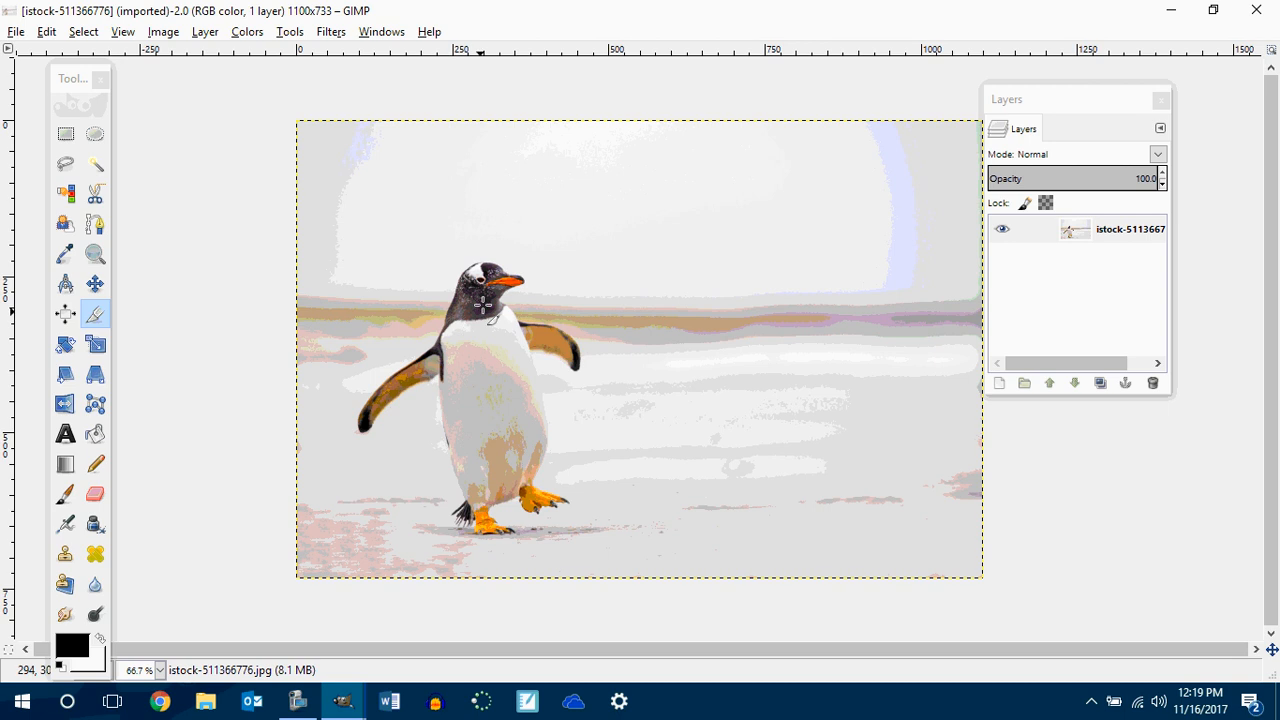
pyautogui.click(302, 708)
pyautogui.moveTo(298, 708)
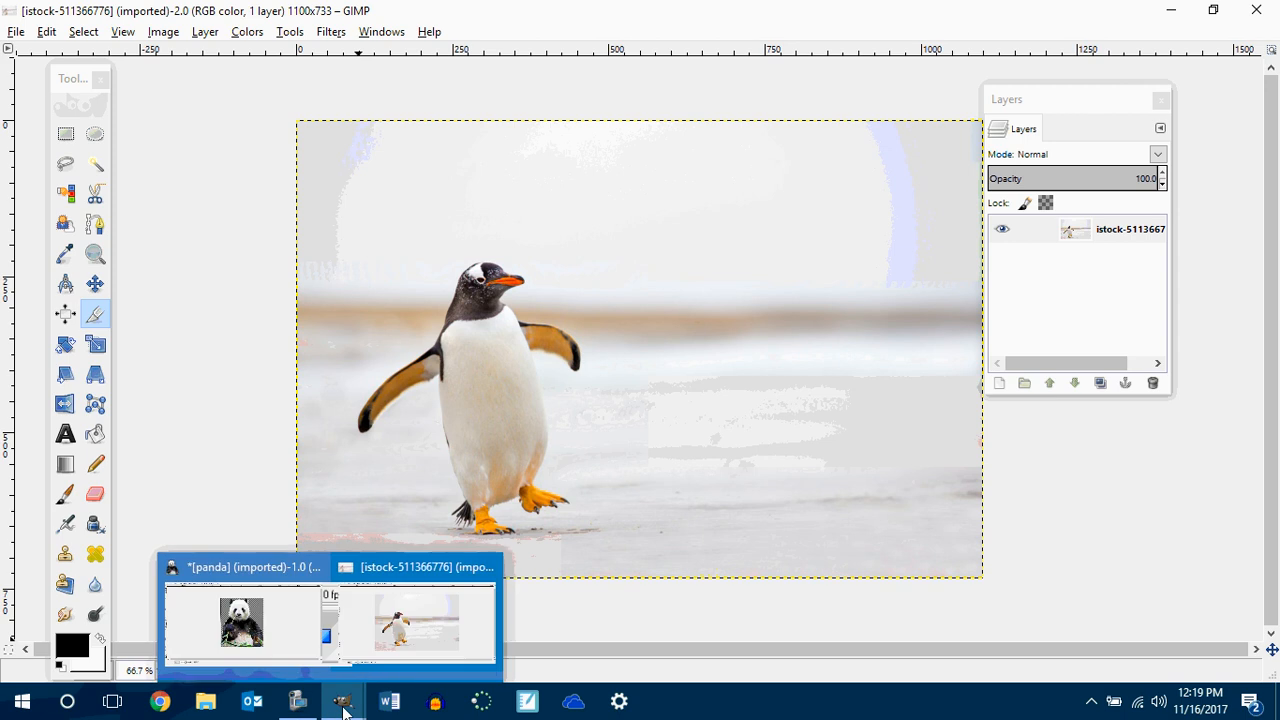
pyautogui.click(300, 662)
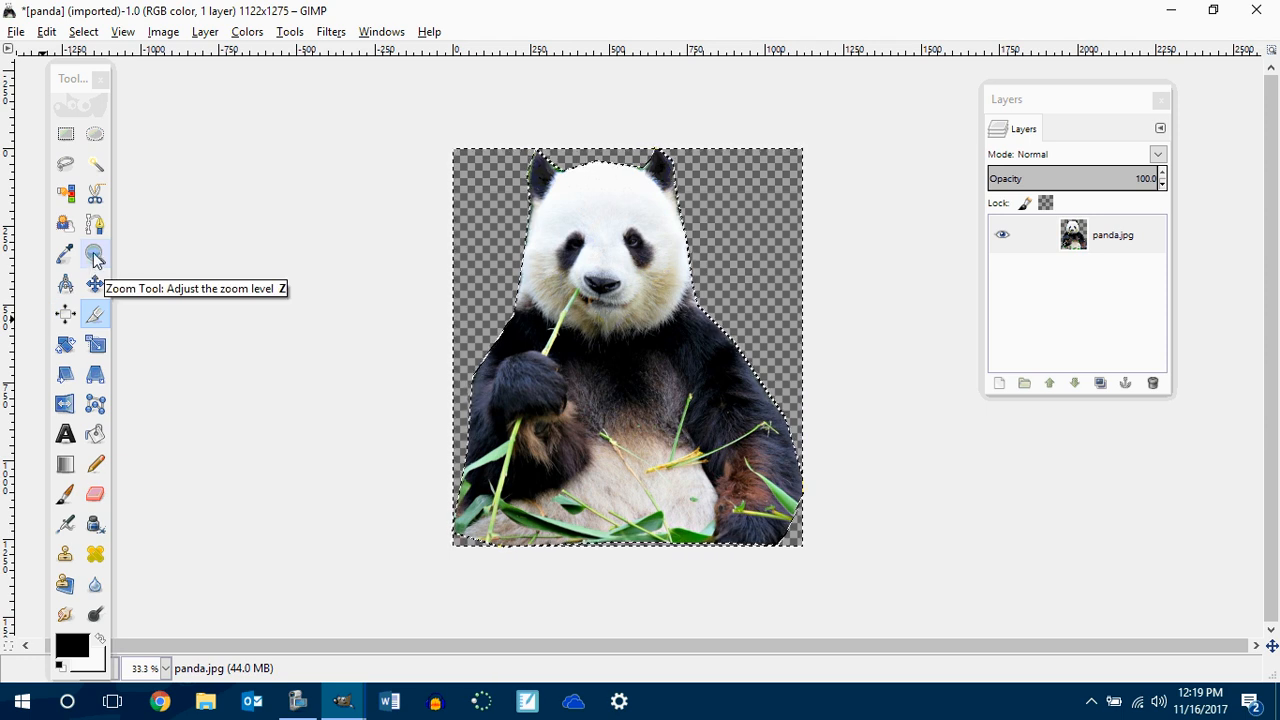
# Activate the Free Select tool, view the penguin picture again and return to the panda image.
pyautogui.click(68, 168)
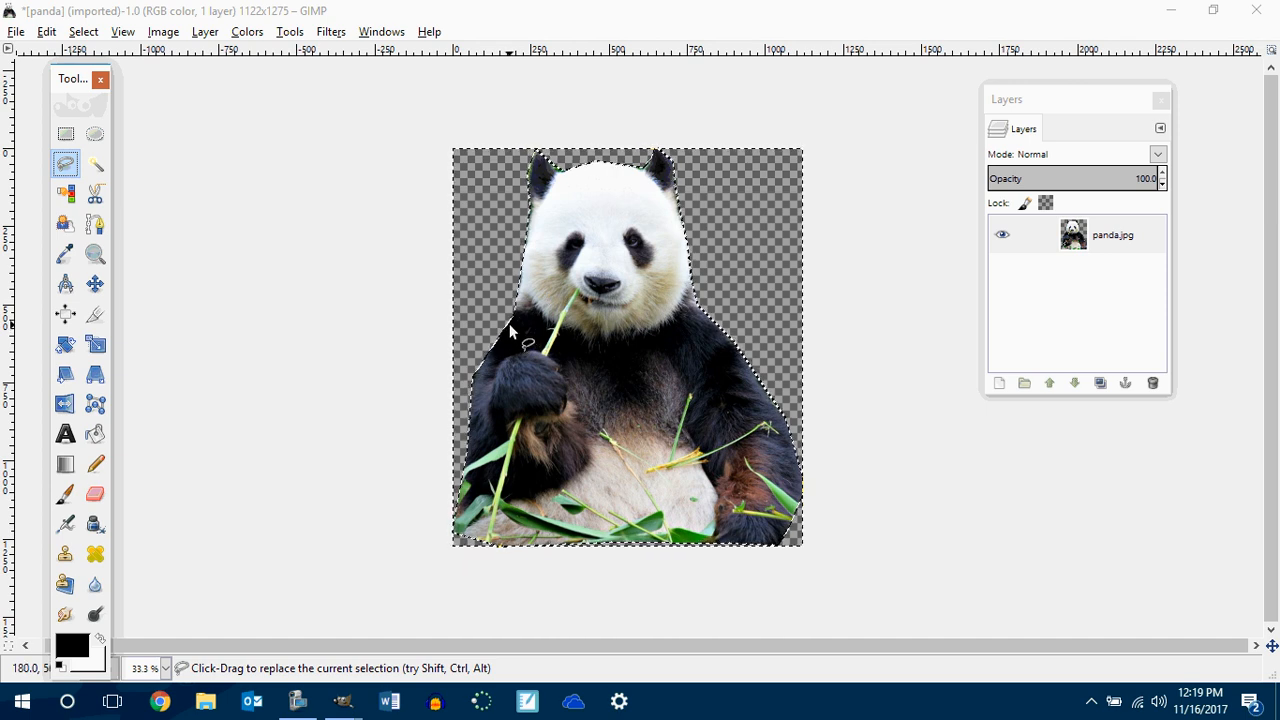
pyautogui.click(298, 703)
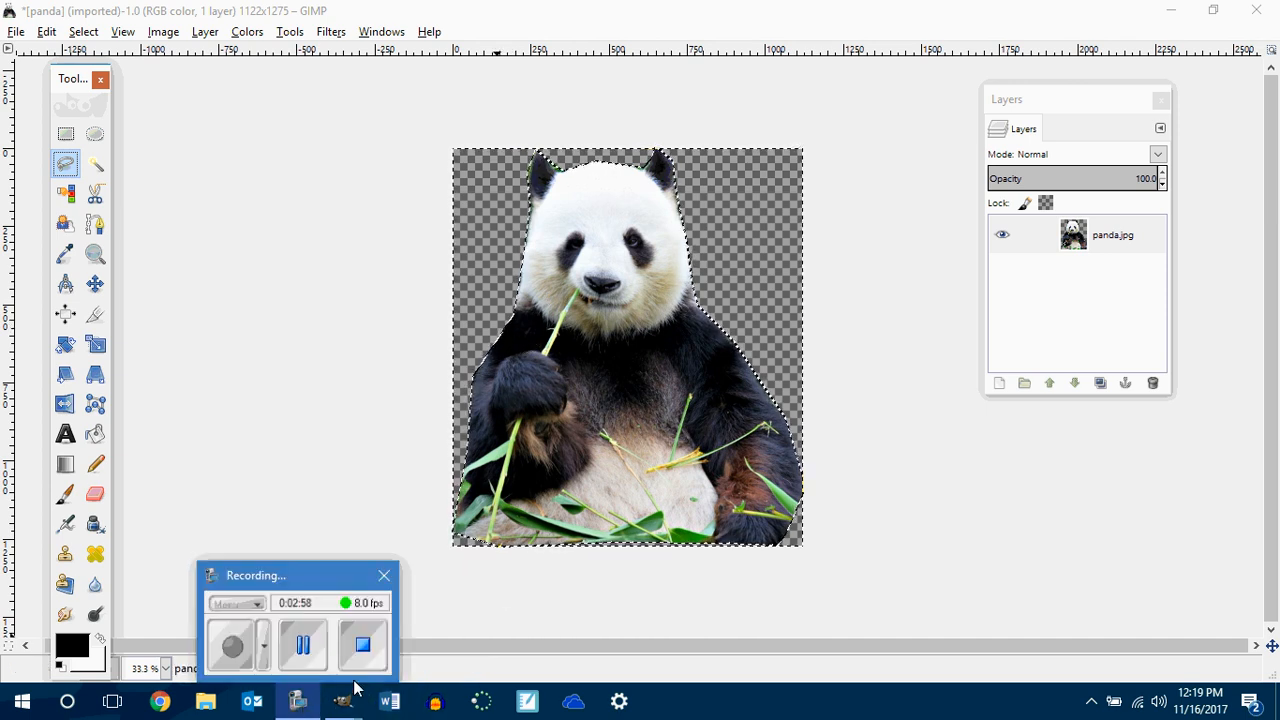
pyautogui.moveTo(343, 700)
pyautogui.click(430, 622)
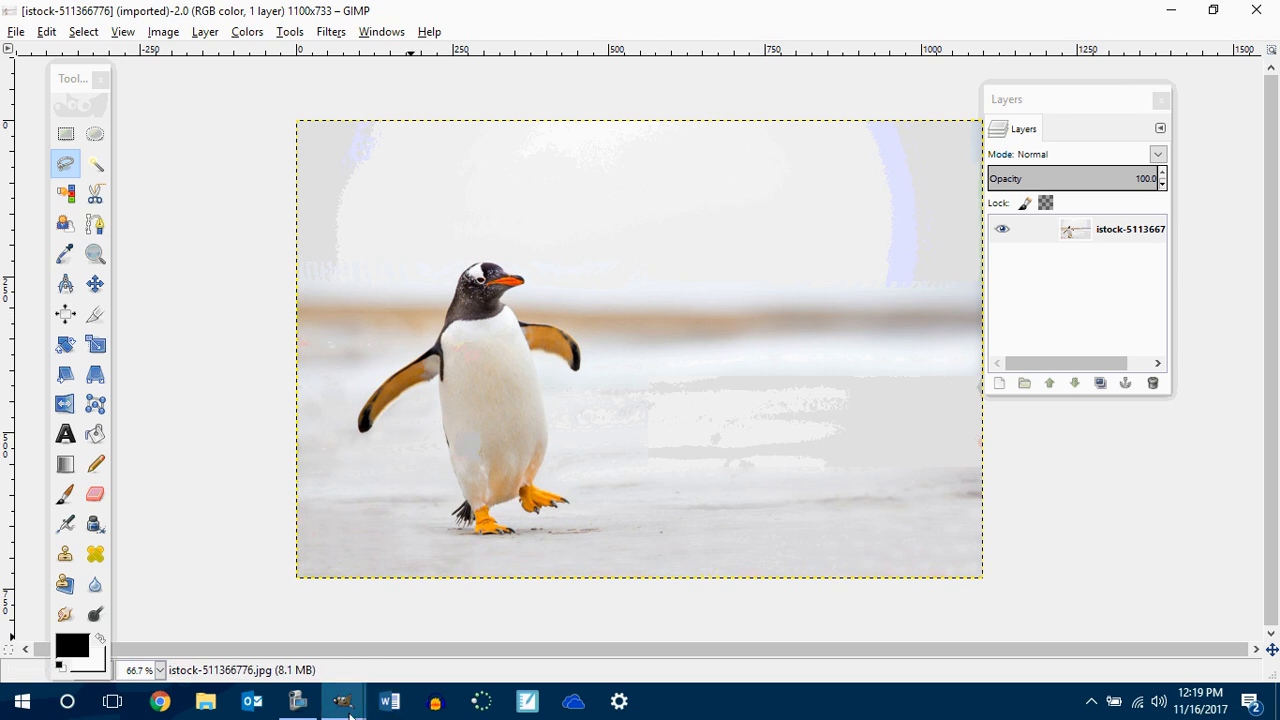
pyautogui.moveTo(343, 700)
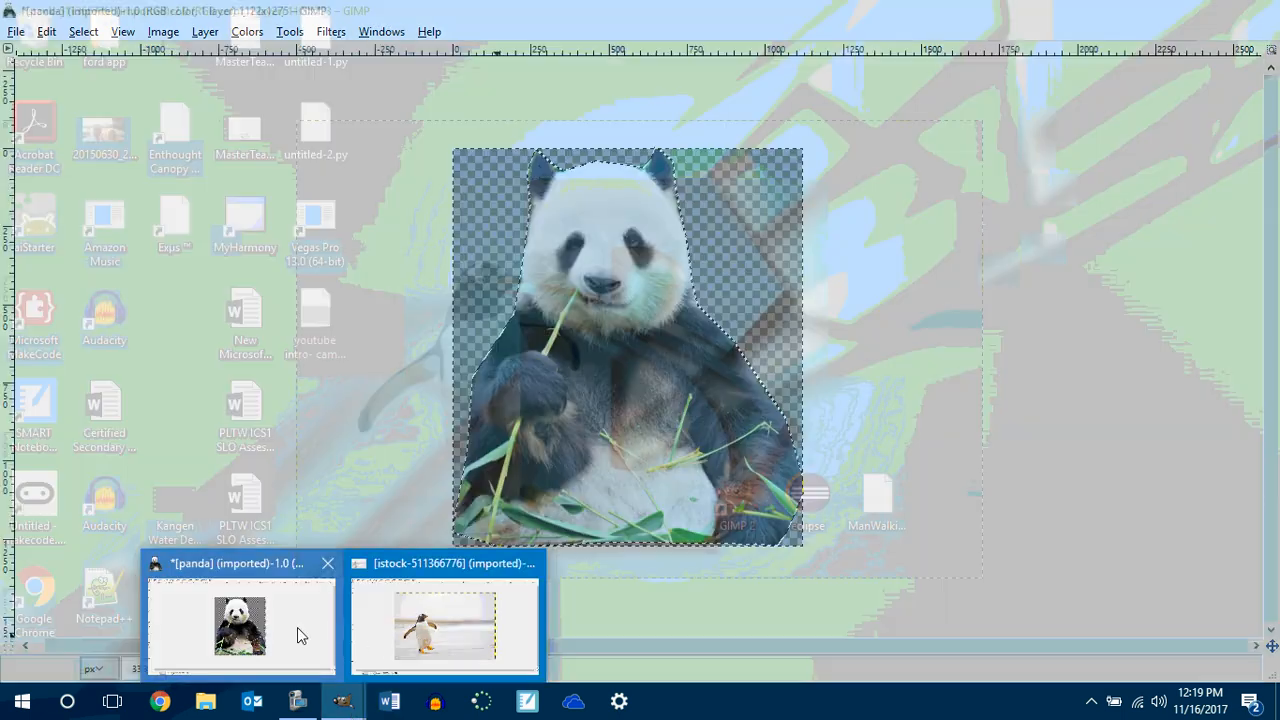
pyautogui.click(300, 630)
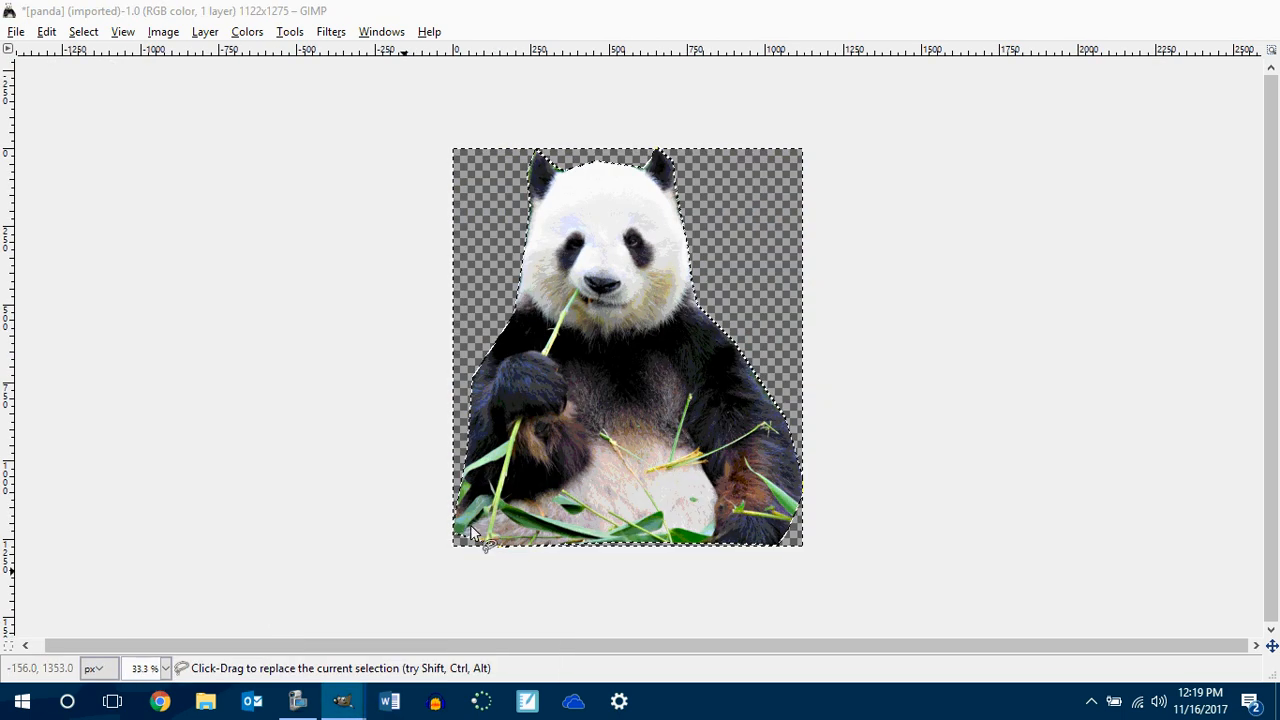
# Outline the panda's head with a closed Free Select polygon that follows the neck below the chin and passes outside both ears.
pyautogui.click(512, 320)
pyautogui.click(539, 333)
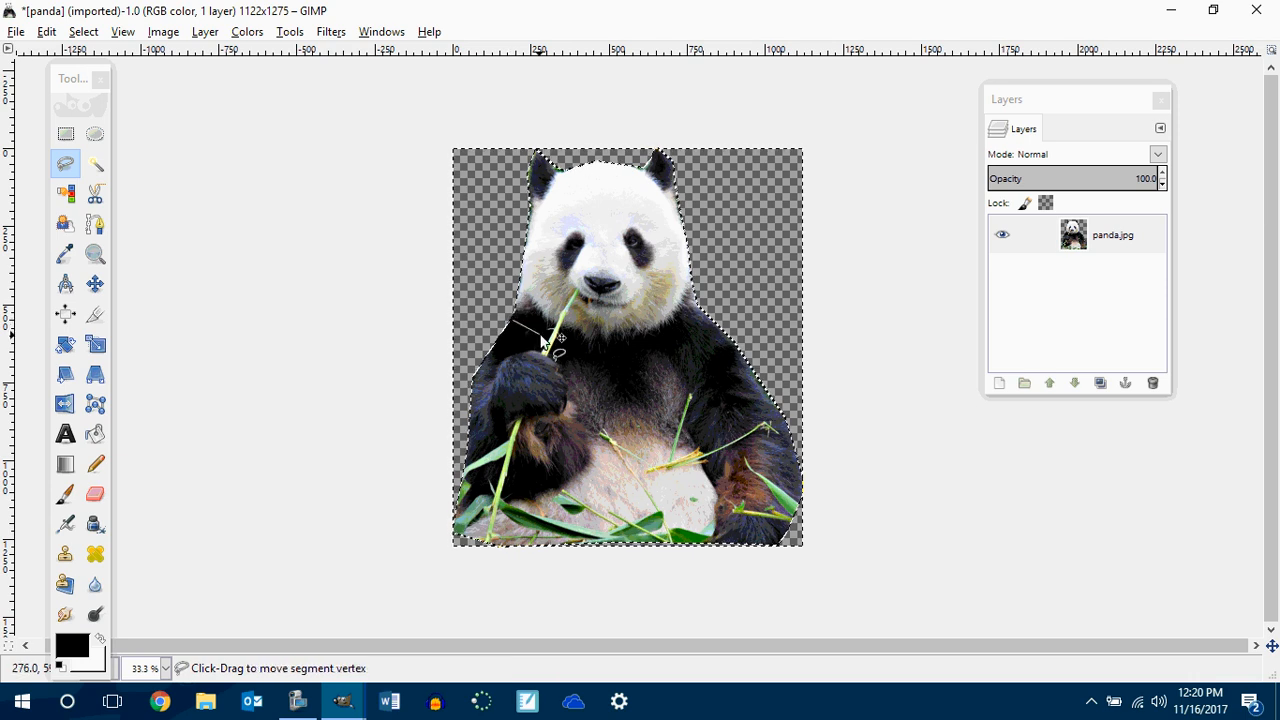
pyautogui.click(565, 344)
pyautogui.click(591, 348)
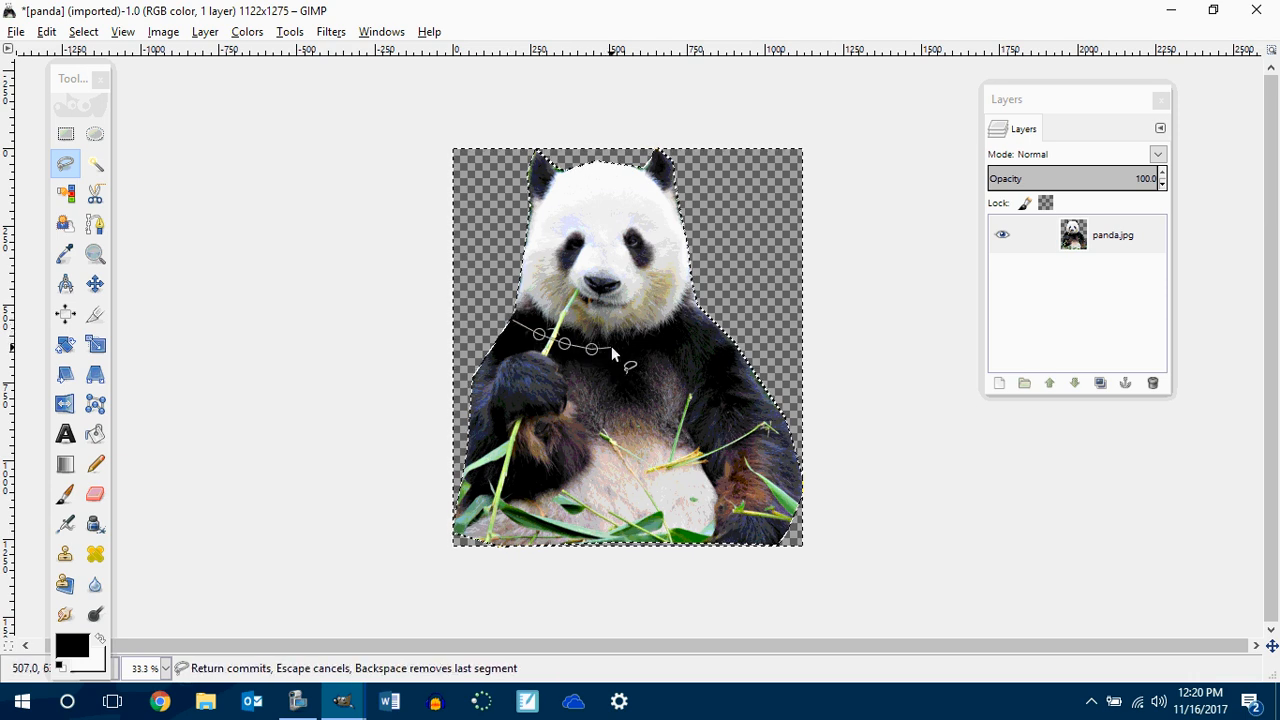
pyautogui.click(634, 347)
pyautogui.click(656, 342)
pyautogui.click(678, 332)
pyautogui.click(690, 319)
pyautogui.click(692, 178)
pyautogui.click(678, 150)
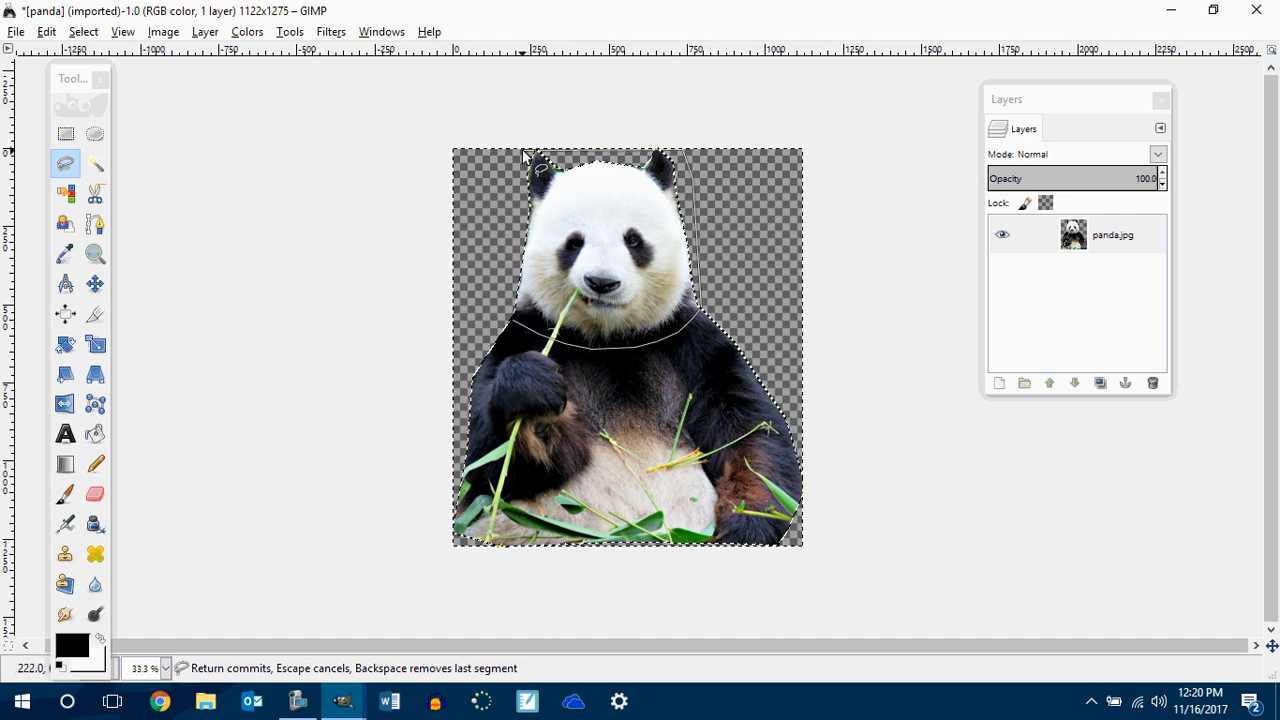
pyautogui.click(526, 153)
pyautogui.click(496, 219)
pyautogui.click(500, 301)
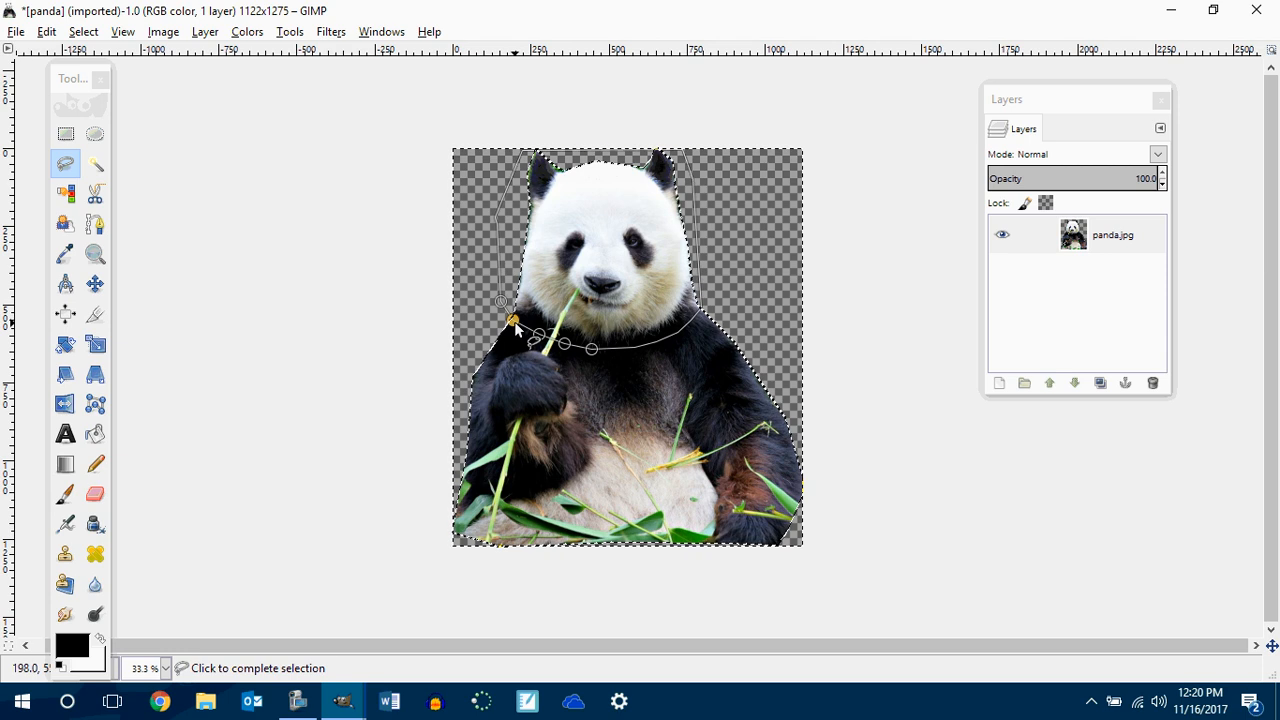
pyautogui.click(513, 321)
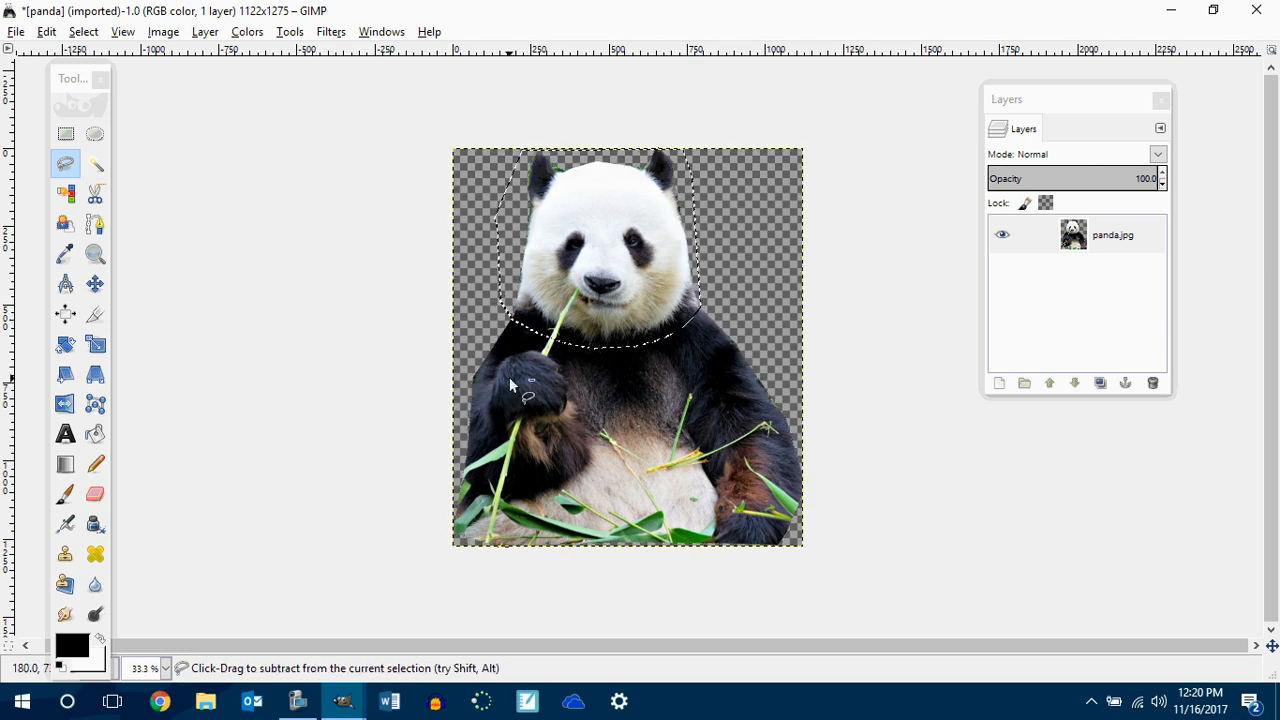
# Cut the selected panda head as a trial, undo the cut, and copy the head to the clipboard instead.
pyautogui.hotkey('ctrl', 'x')
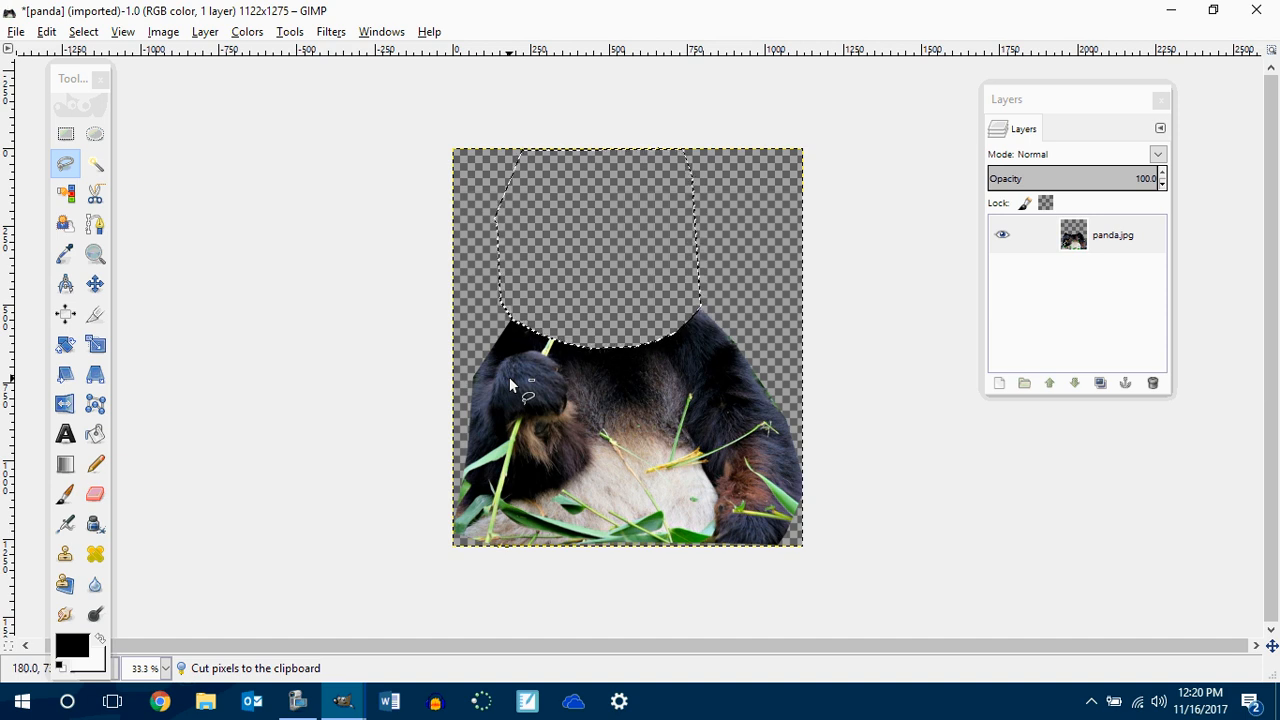
pyautogui.hotkey('ctrl', 'z')
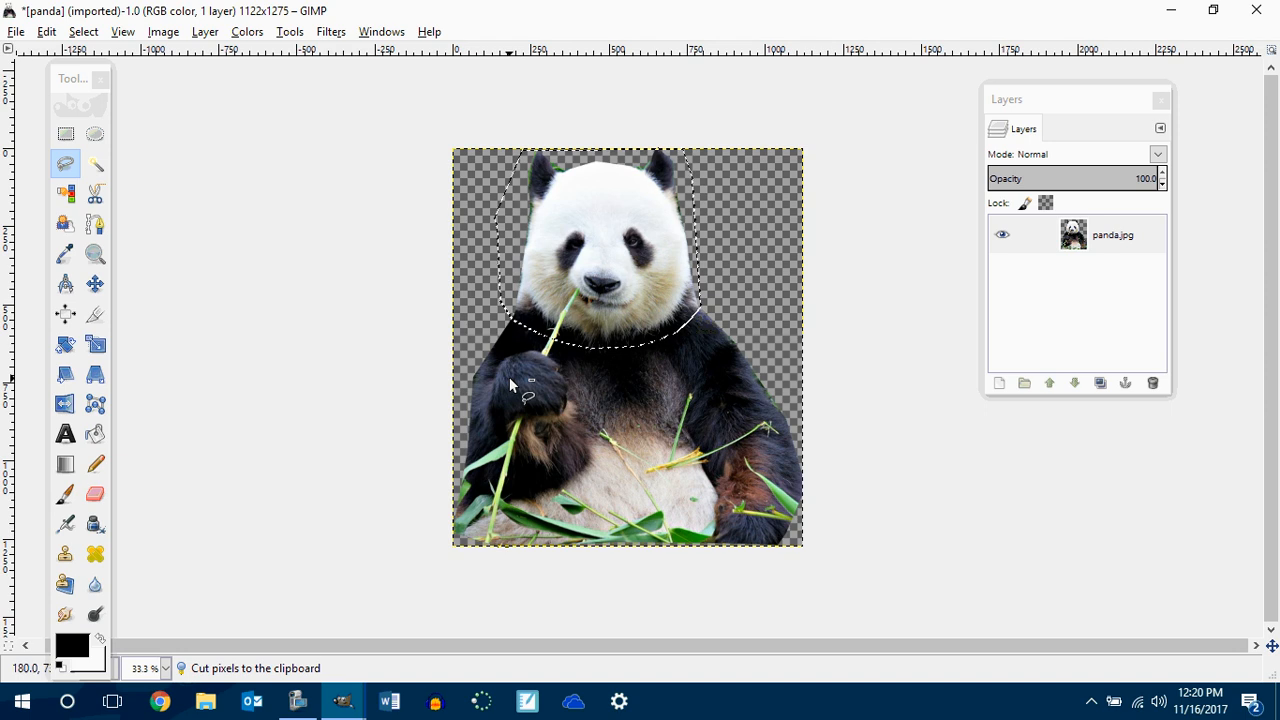
pyautogui.hotkey('ctrl', 'c')
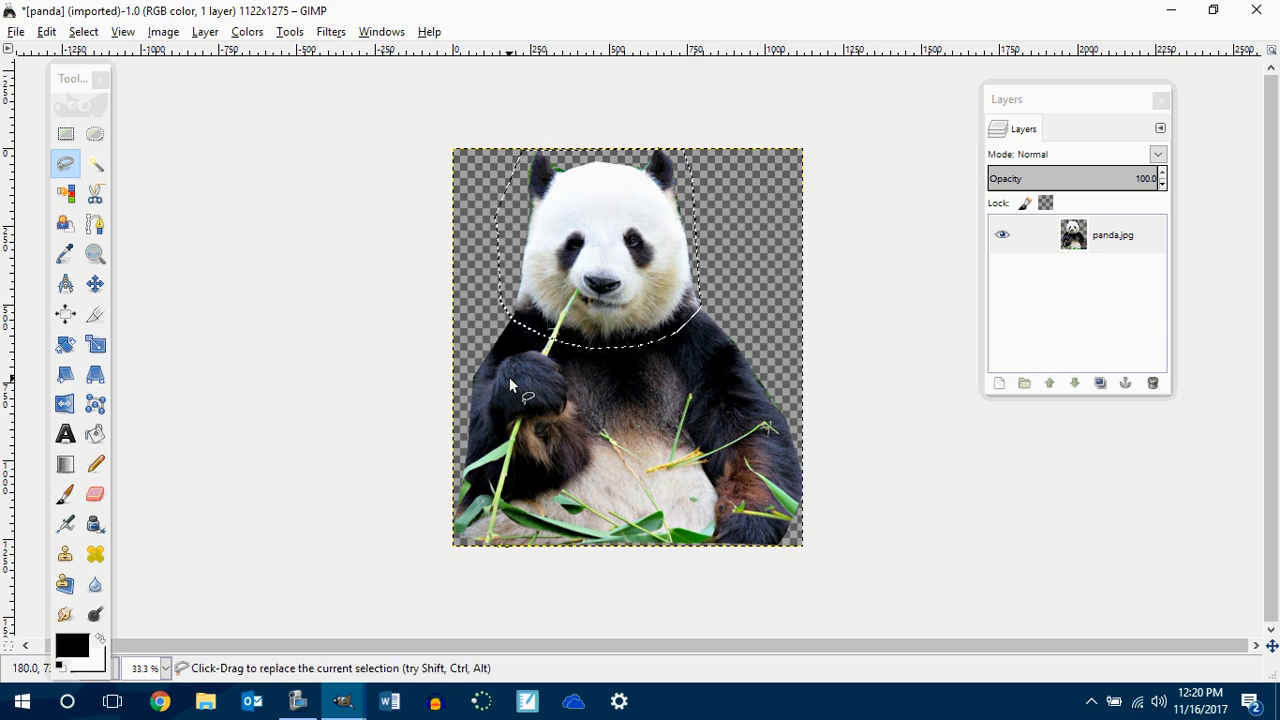
pyautogui.rightClick(589, 249)
pyautogui.moveTo(648, 287)
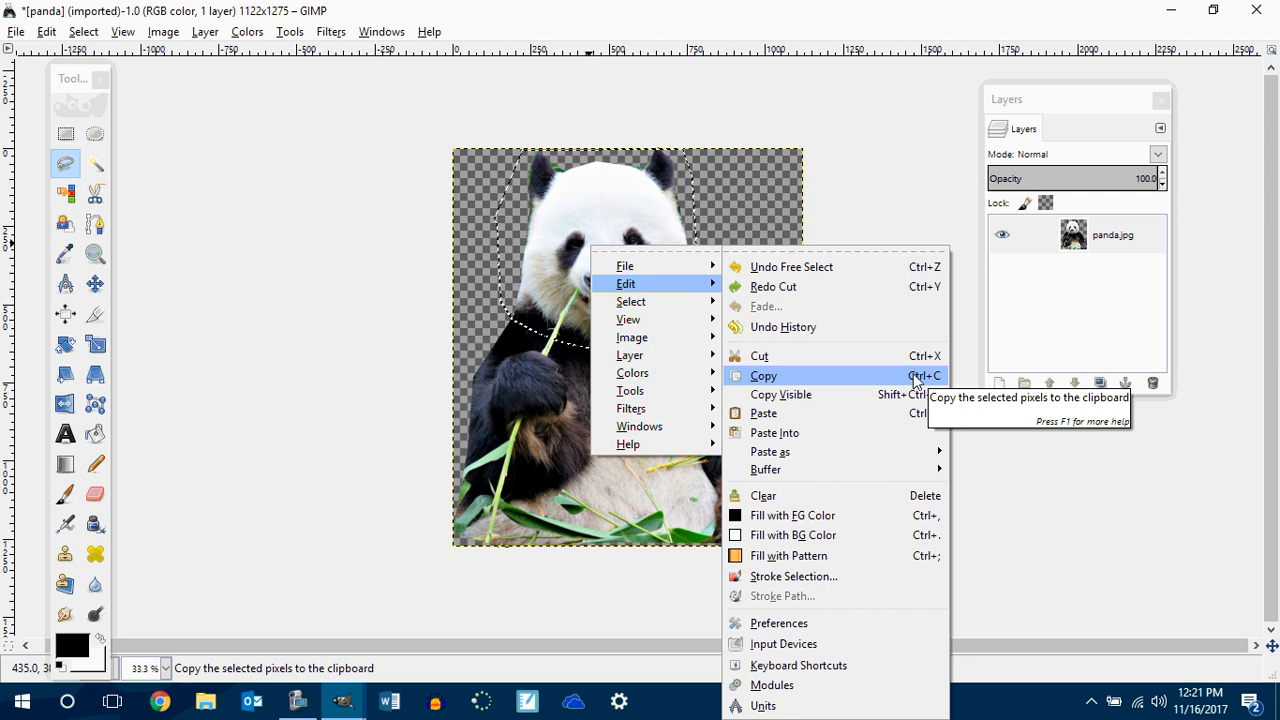
pyautogui.click(913, 381)
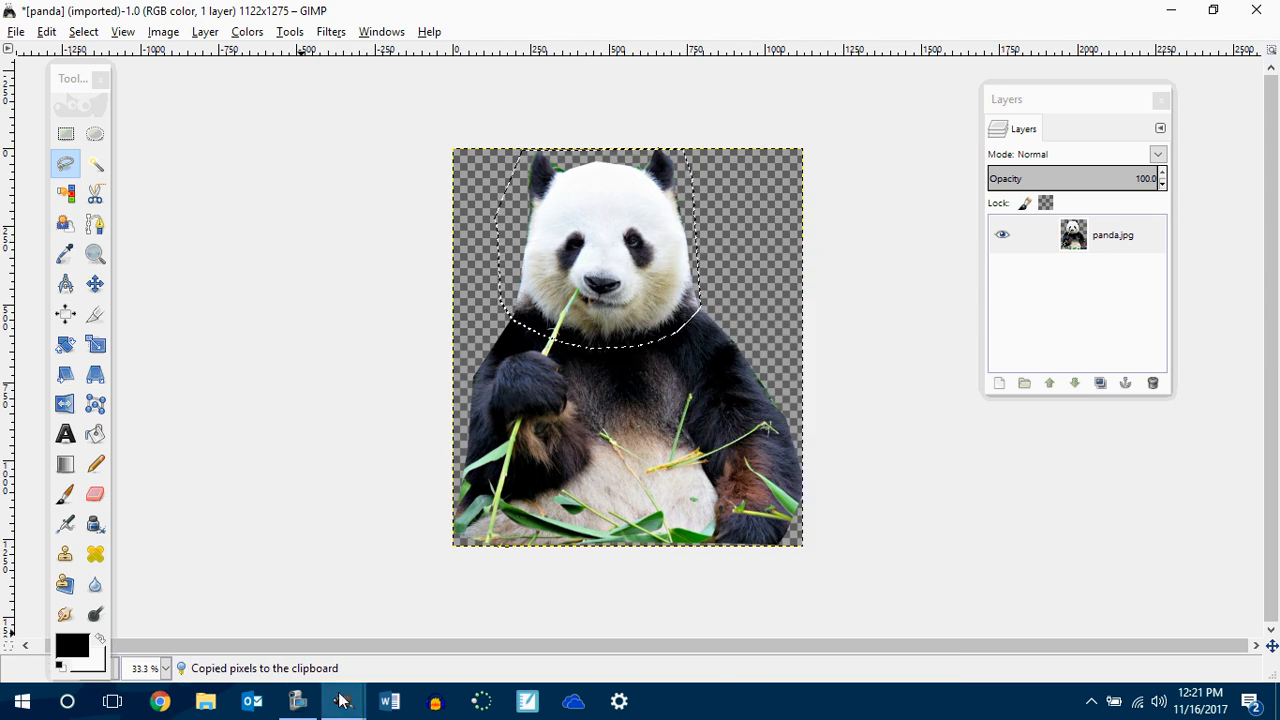
# Paste the copied panda head into the penguin picture, undoing the first paste and pasting it again.
pyautogui.moveTo(341, 697)
pyautogui.click(409, 634)
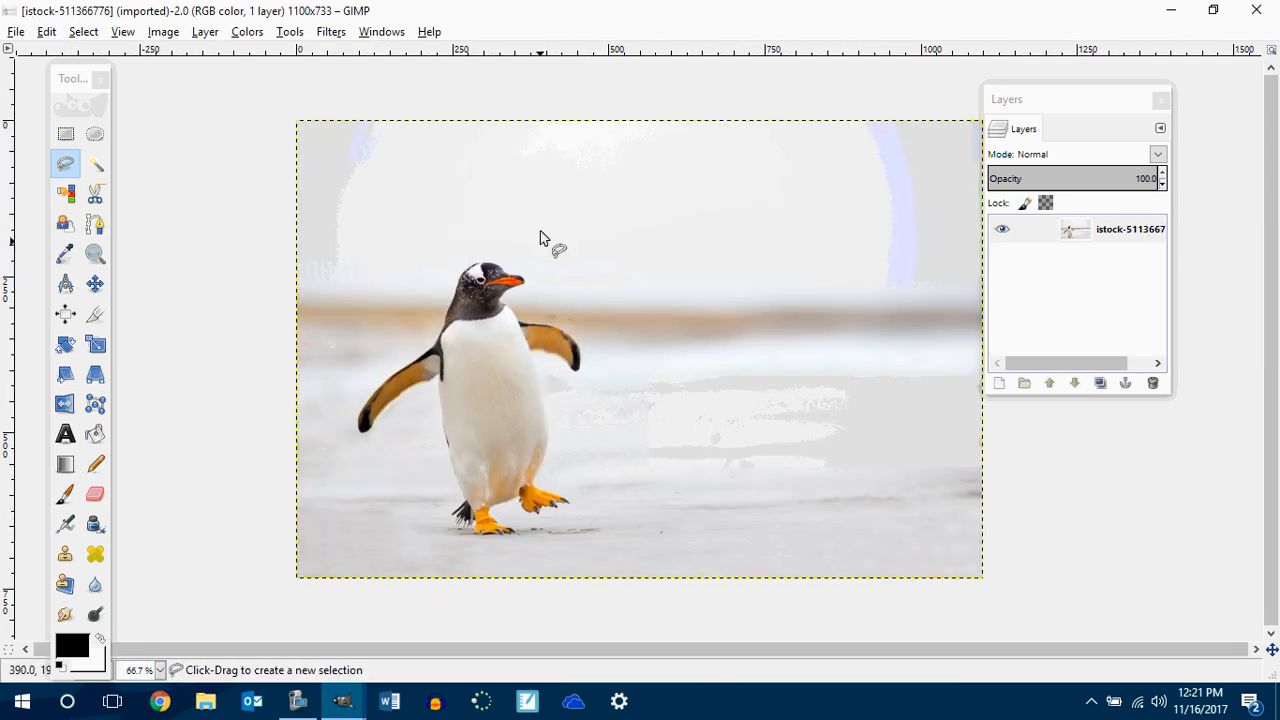
pyautogui.rightClick(563, 247)
pyautogui.moveTo(577, 264)
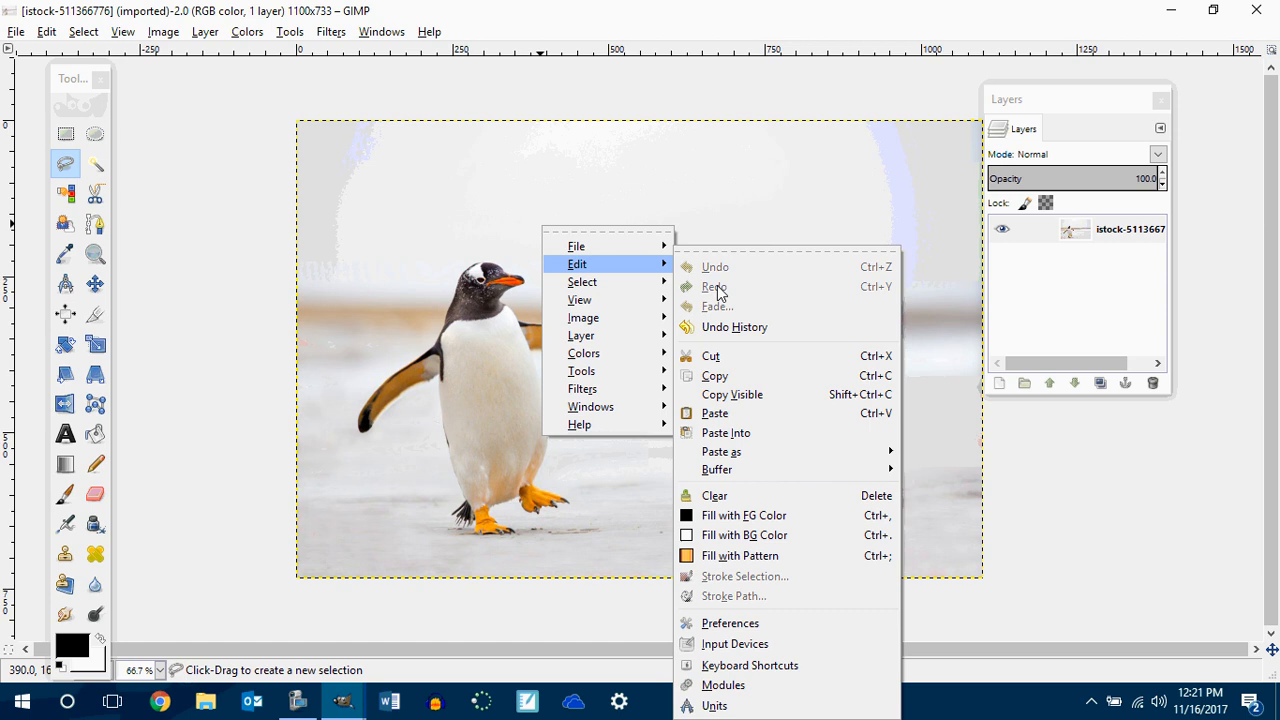
pyautogui.click(734, 412)
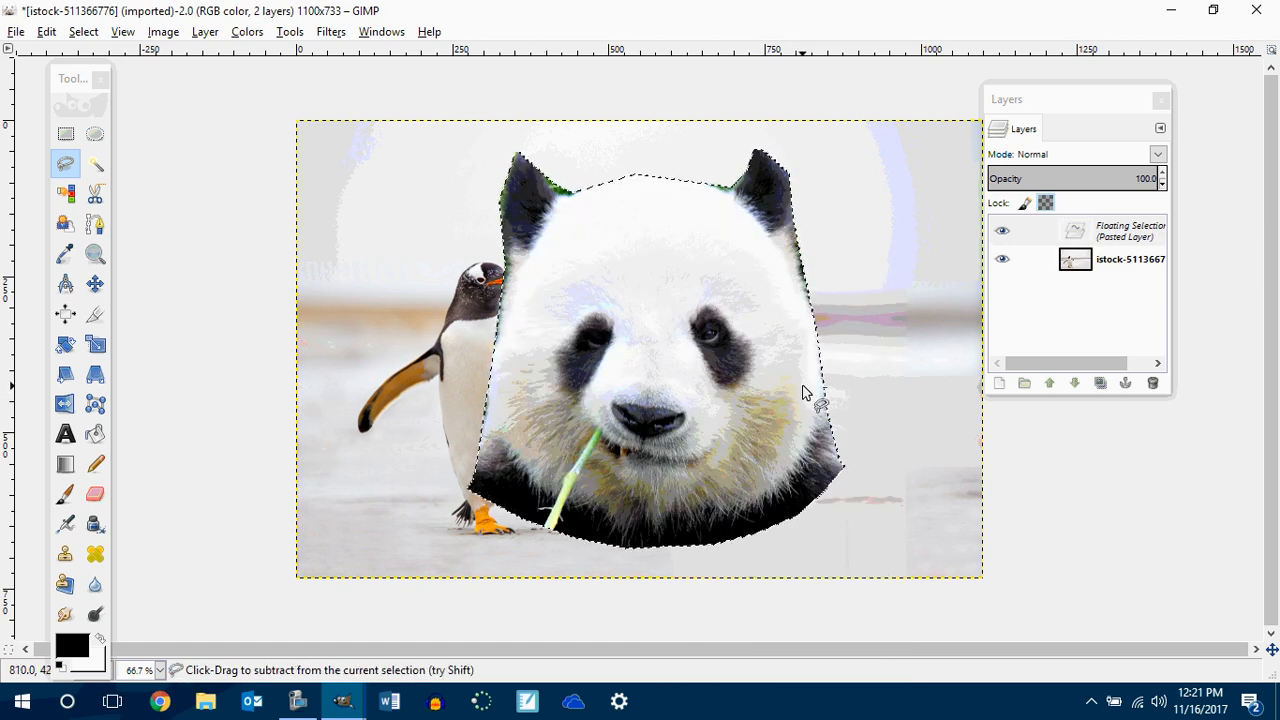
pyautogui.hotkey('ctrl', 'z')
pyautogui.hotkey('ctrl', 'v')
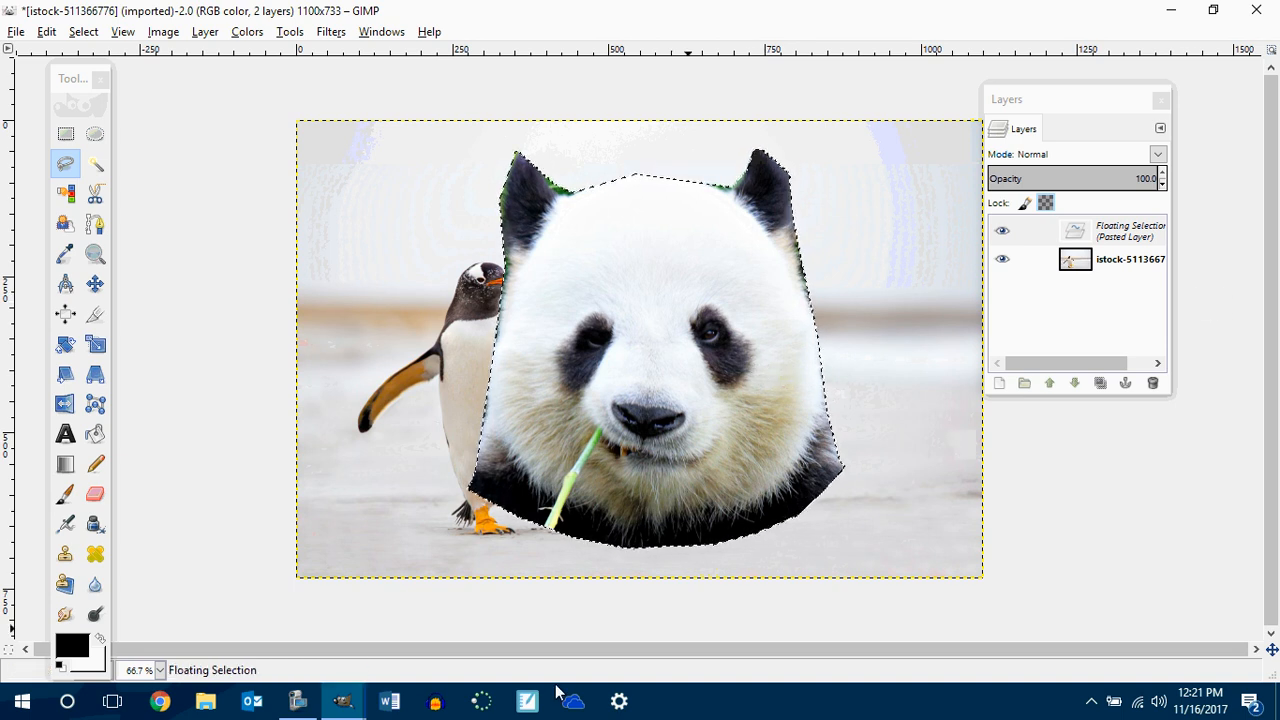
pyautogui.click(297, 701)
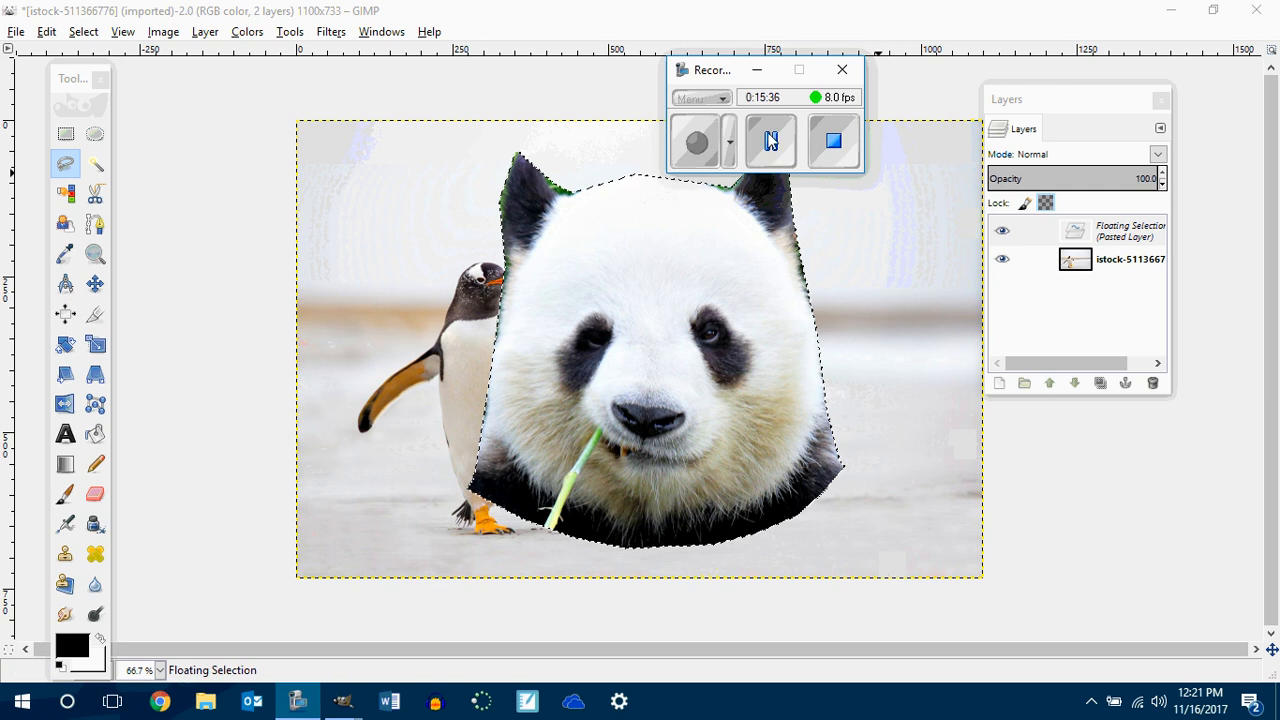
pyautogui.click(770, 141)
pyautogui.click(702, 143)
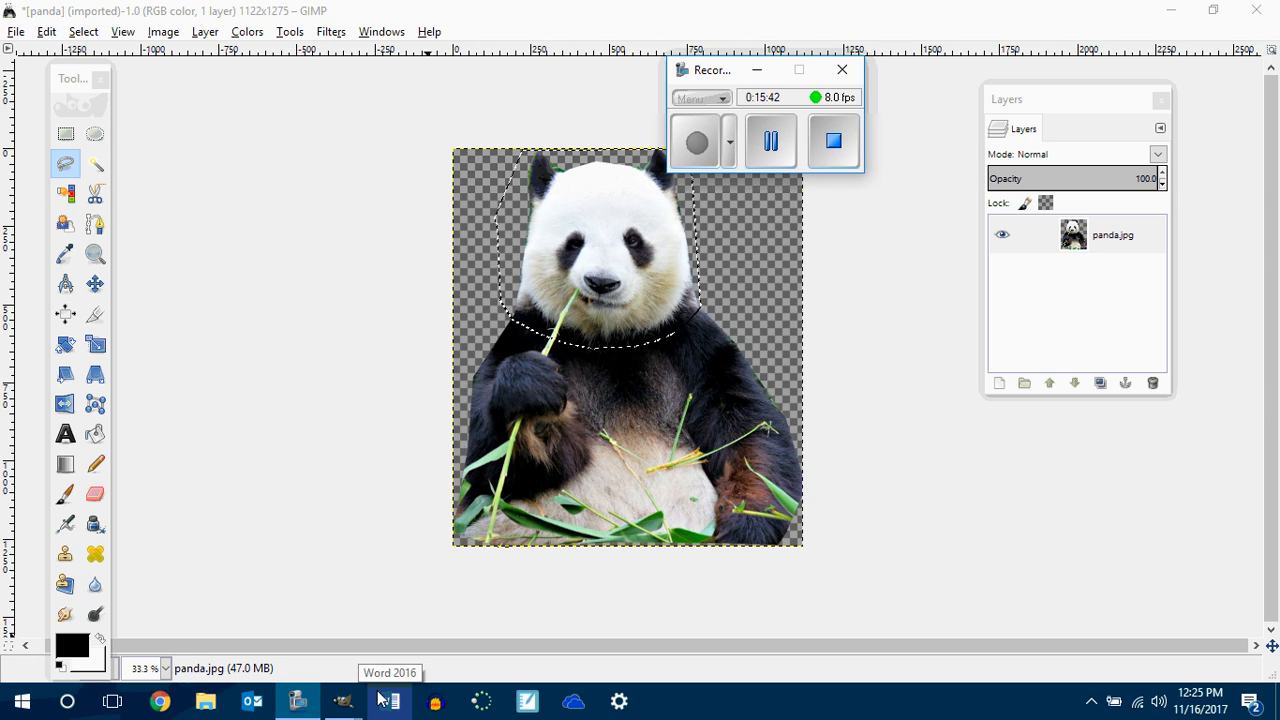
# Return to the penguin picture and scale the pasted panda head down to 200 × 237 pixels.
pyautogui.moveTo(343, 700)
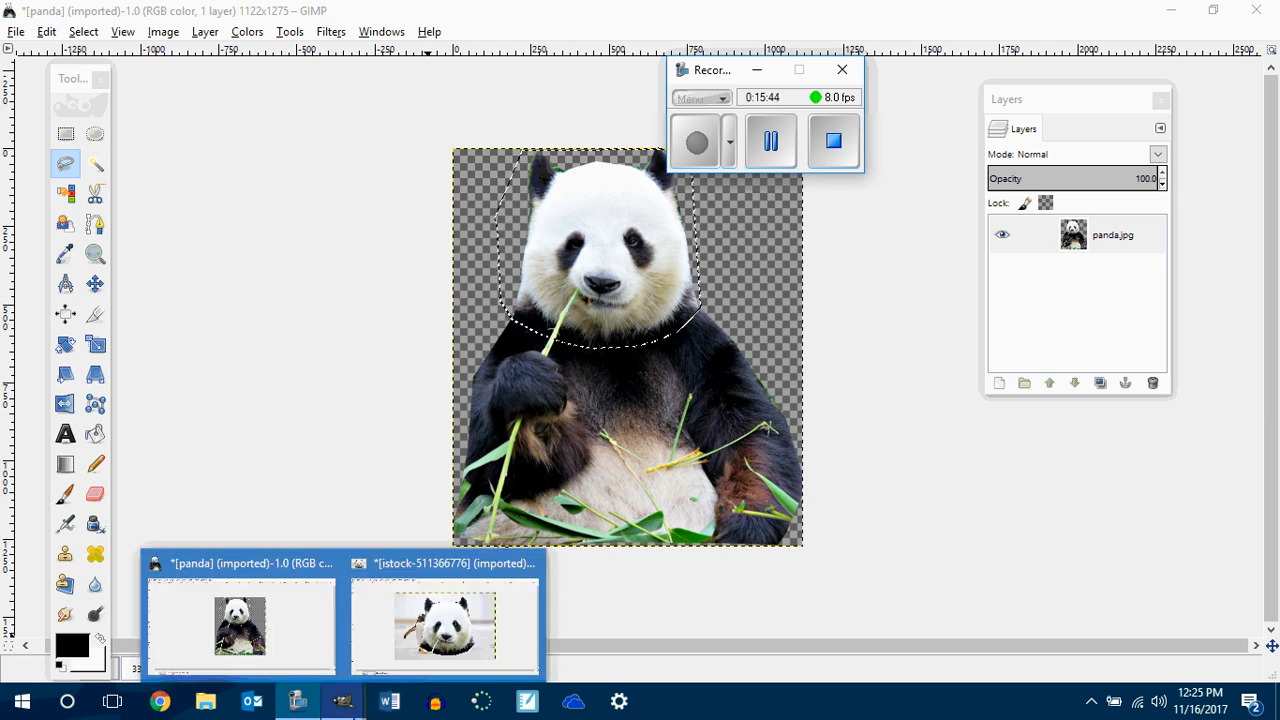
pyautogui.click(425, 650)
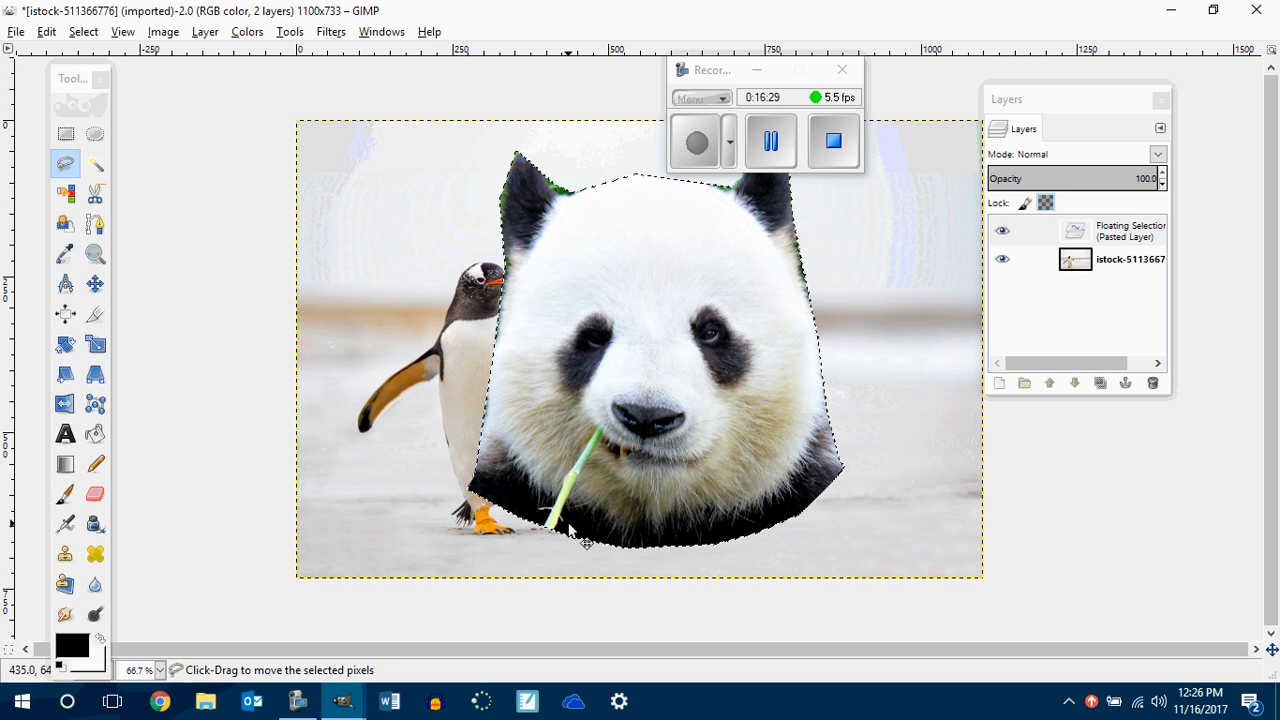
pyautogui.click(95, 345)
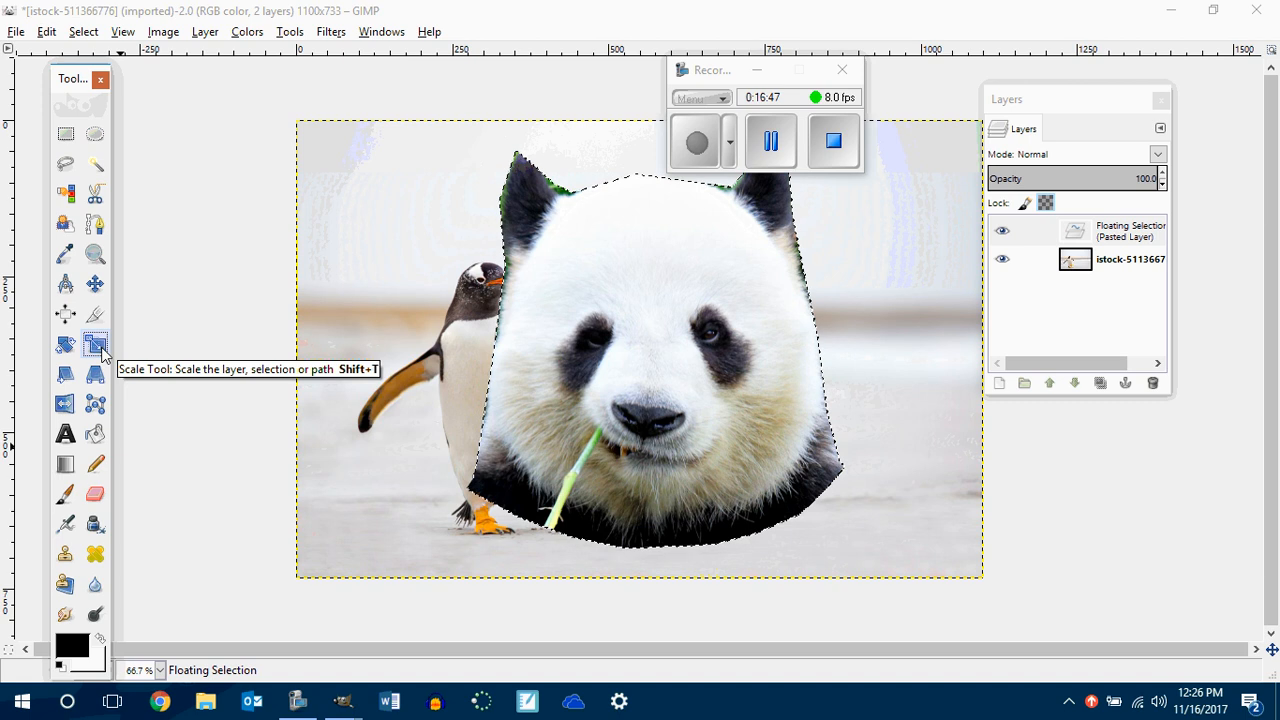
pyautogui.moveTo(112, 300); pyautogui.dragTo(274, 295)
pyautogui.moveTo(272, 295); pyautogui.dragTo(120, 317)
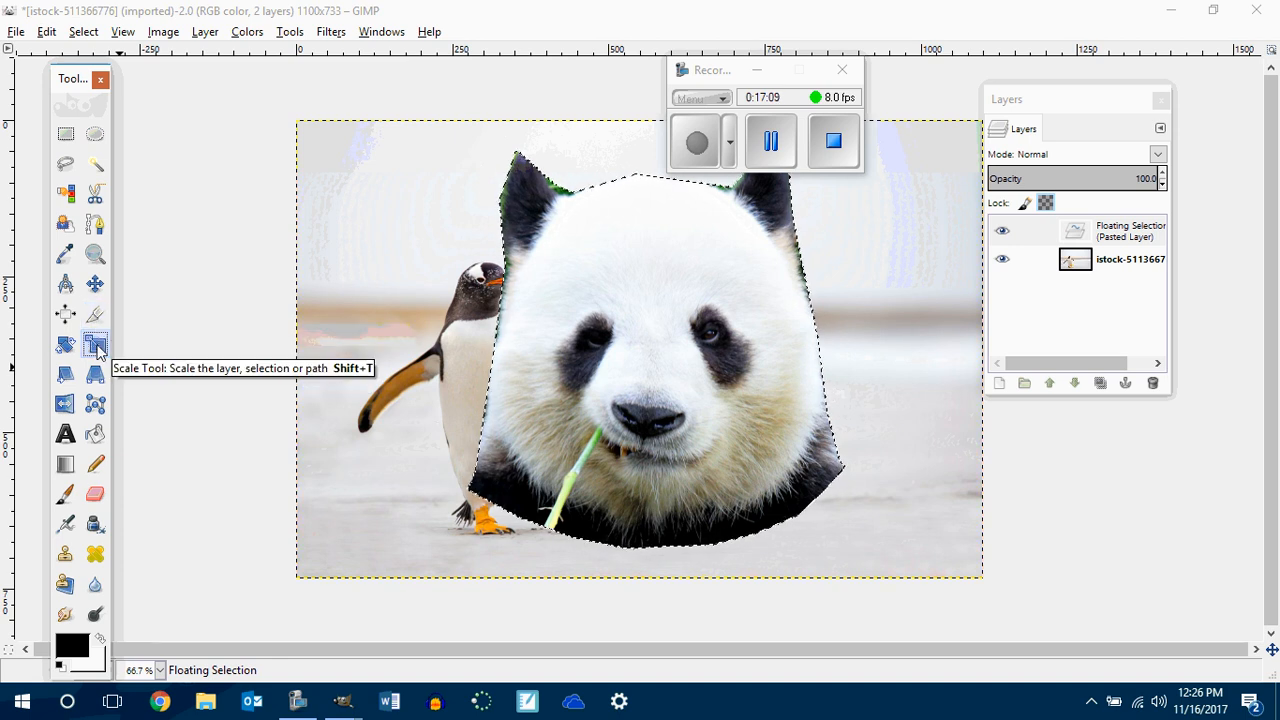
pyautogui.click(97, 347)
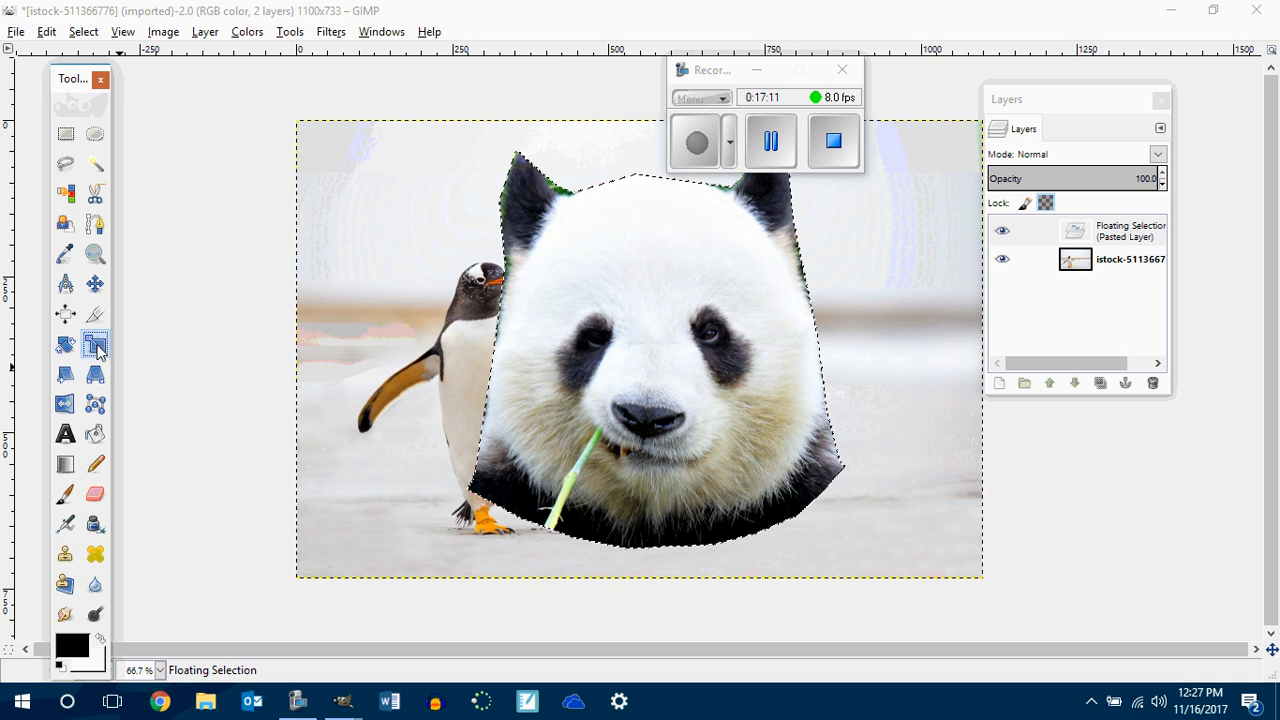
pyautogui.click(658, 367)
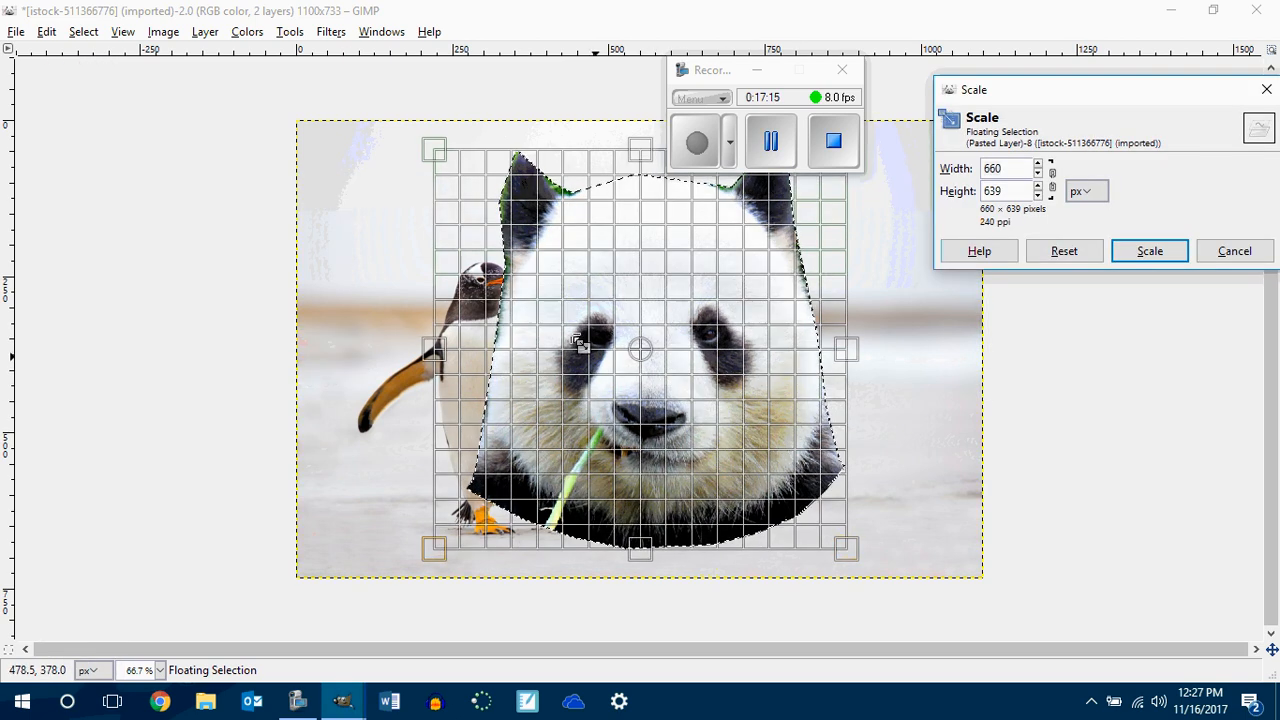
pyautogui.moveTo(430, 186); pyautogui.dragTo(733, 445)
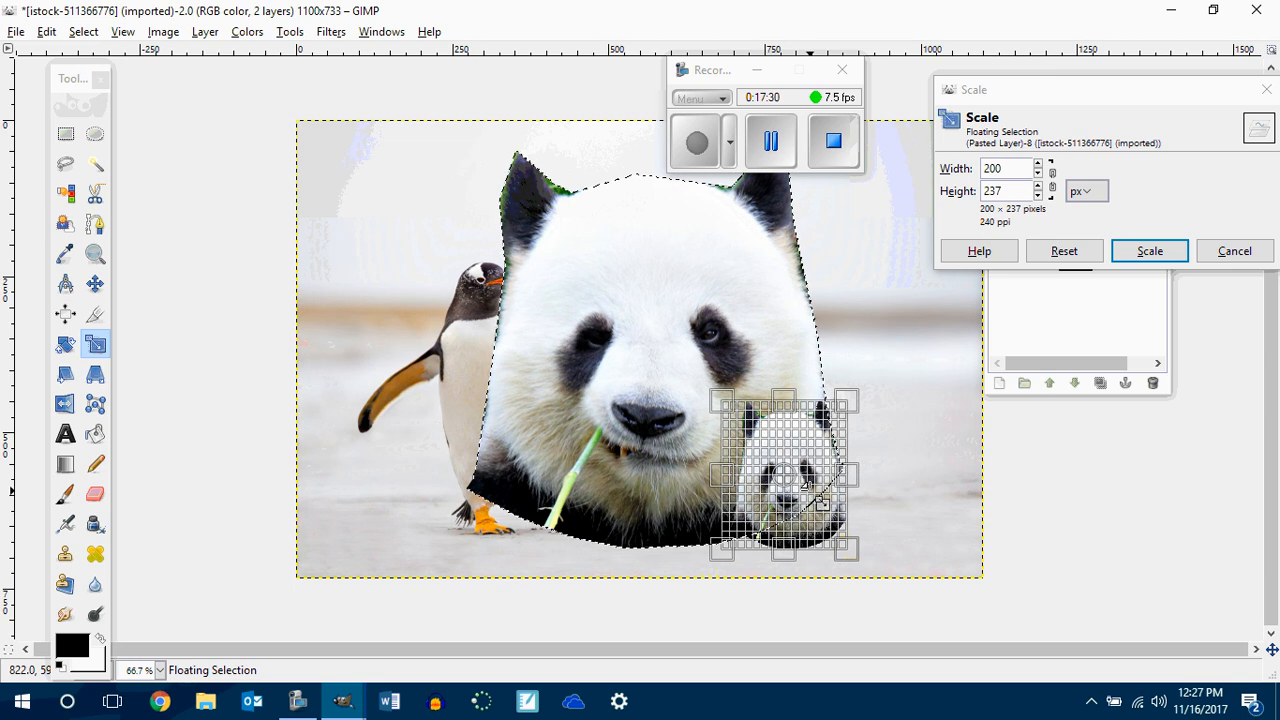
pyautogui.click(1146, 251)
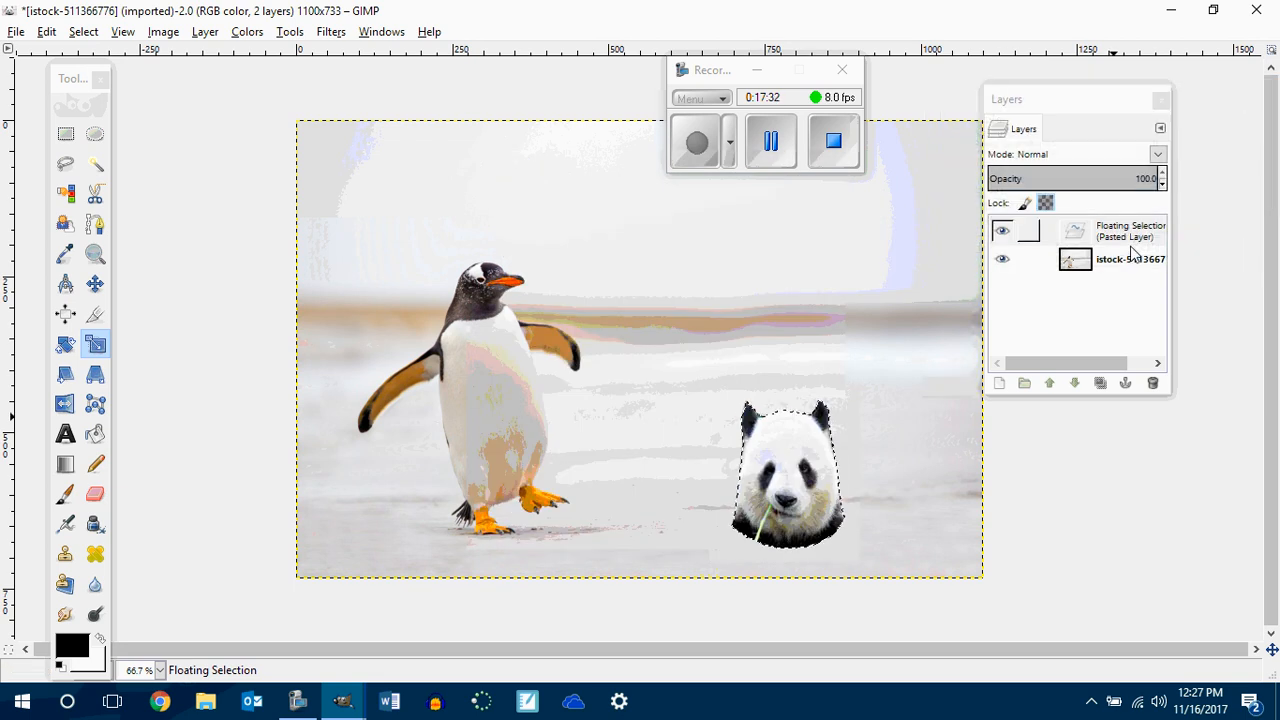
# Move the scaled panda head onto the penguin's head as a trial and set it aside over the empty background.
pyautogui.click(96, 287)
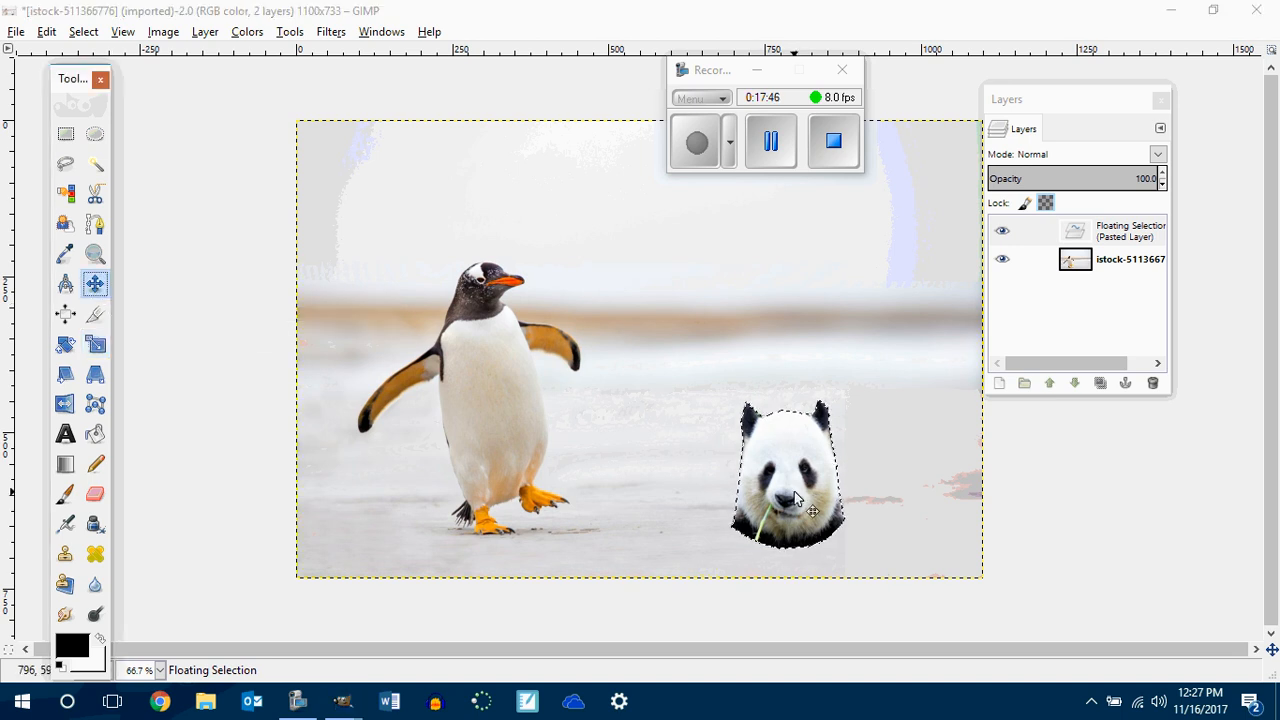
pyautogui.moveTo(796, 497); pyautogui.dragTo(478, 275)
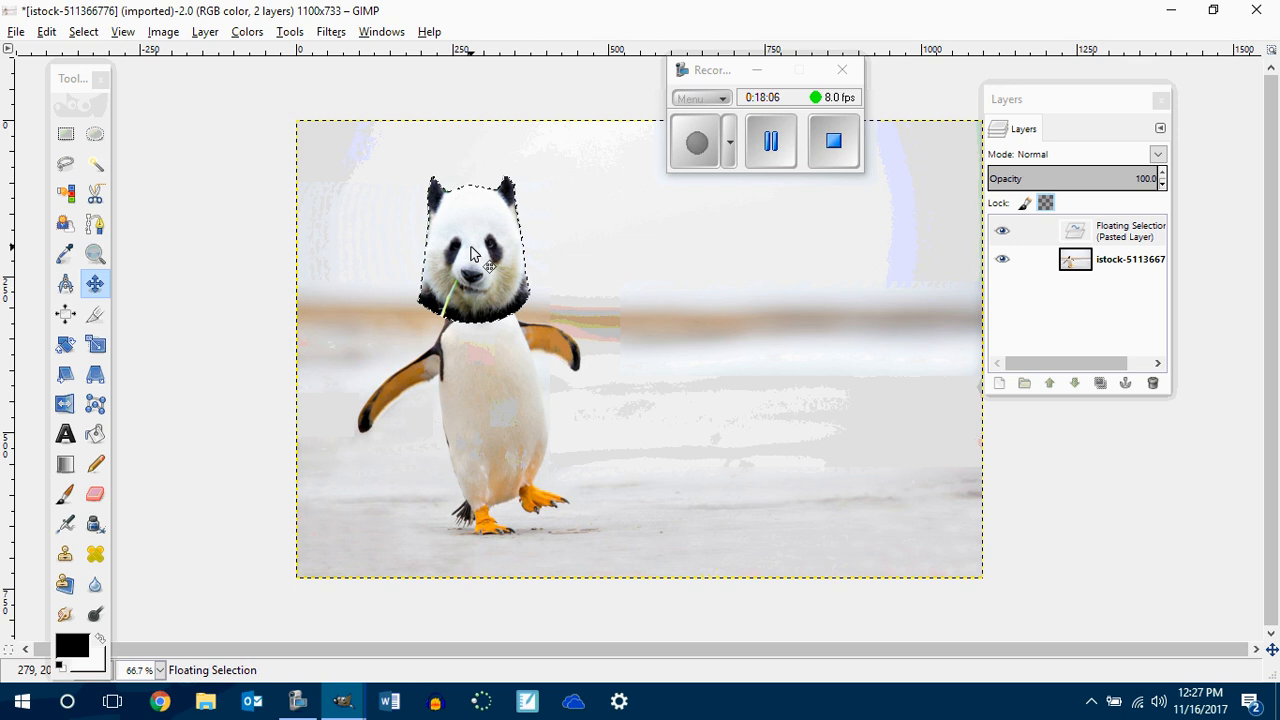
pyautogui.moveTo(475, 255); pyautogui.dragTo(840, 270)
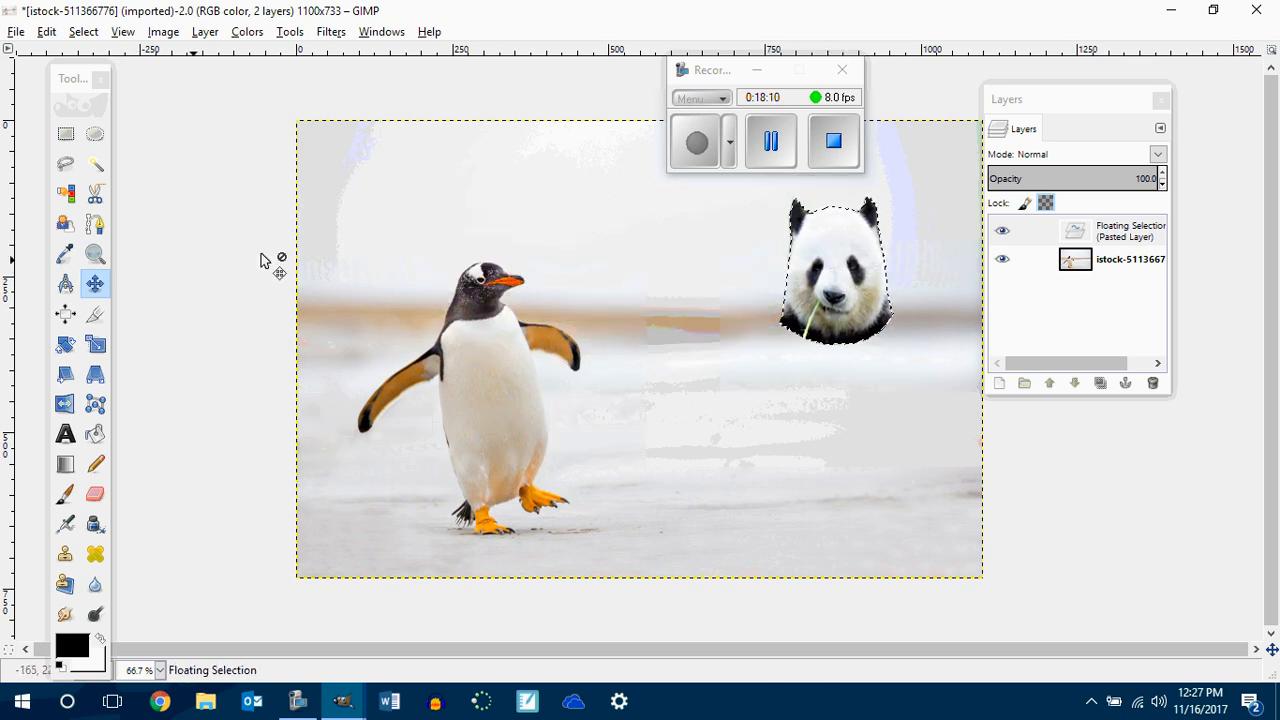
# Crop the picture around the penguin and tighten the crop to 549 × 548 pixels.
pyautogui.click(94, 318)
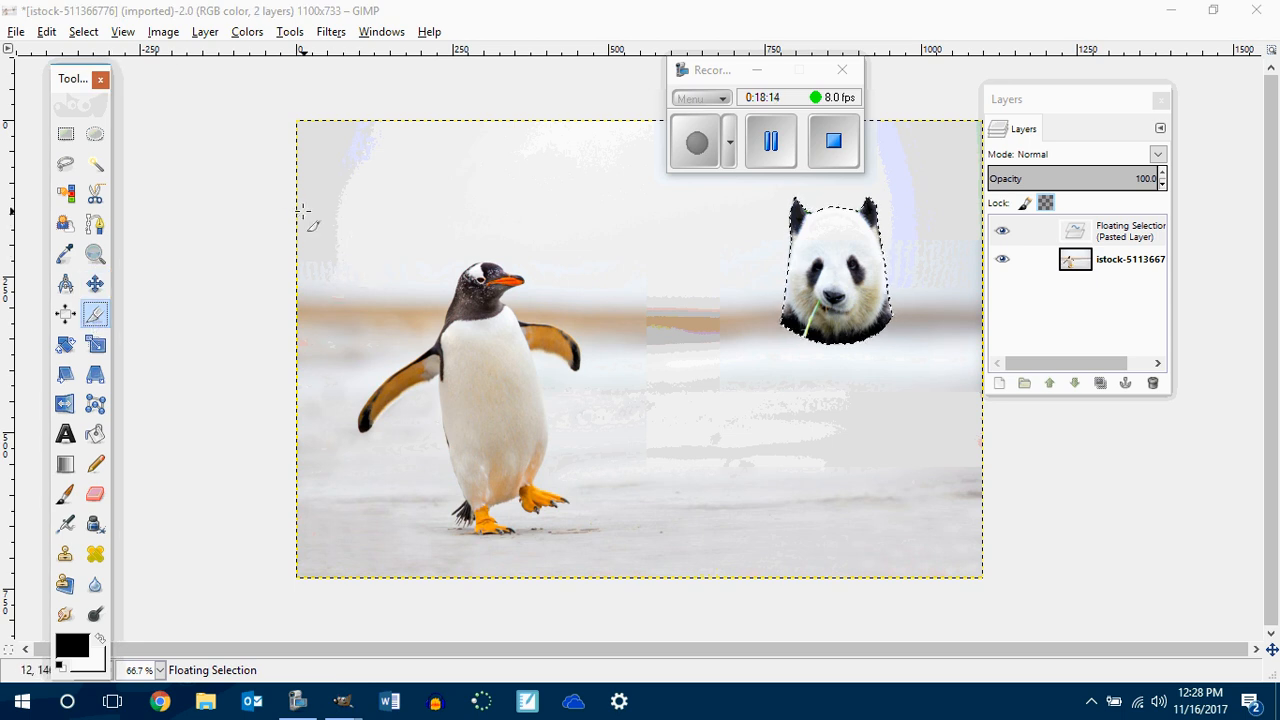
pyautogui.moveTo(297, 216); pyautogui.dragTo(660, 577)
pyautogui.click(540, 431)
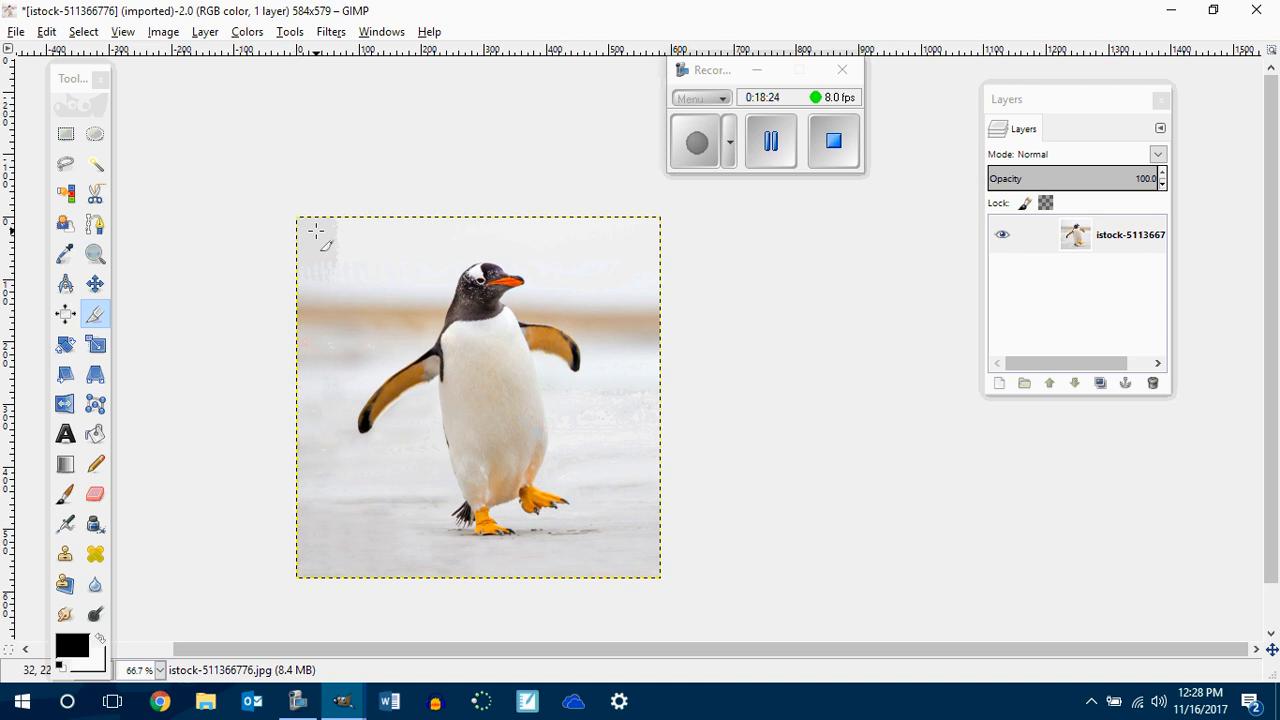
pyautogui.moveTo(314, 232); pyautogui.dragTo(657, 578)
pyautogui.click(600, 440)
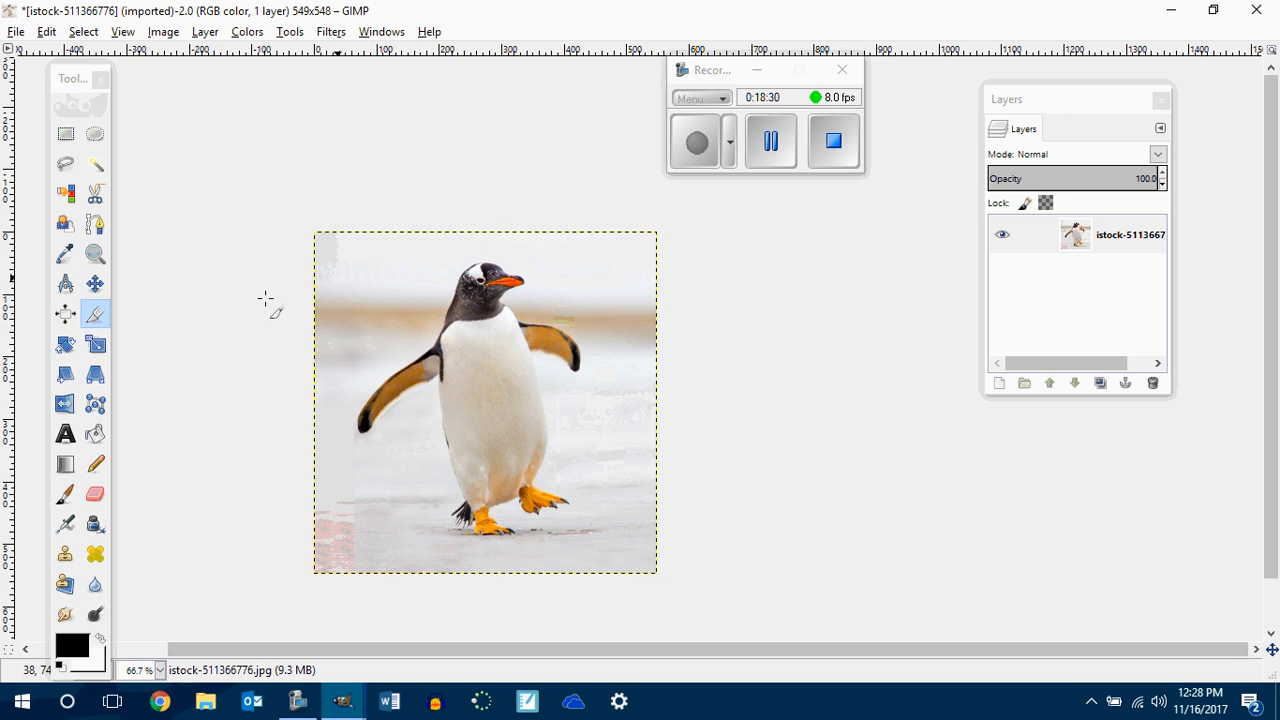
# Paste the copied panda head into the cropped penguin picture and scale it down to about 243 × 332 pixels.
pyautogui.hotkey('ctrl', 'v')
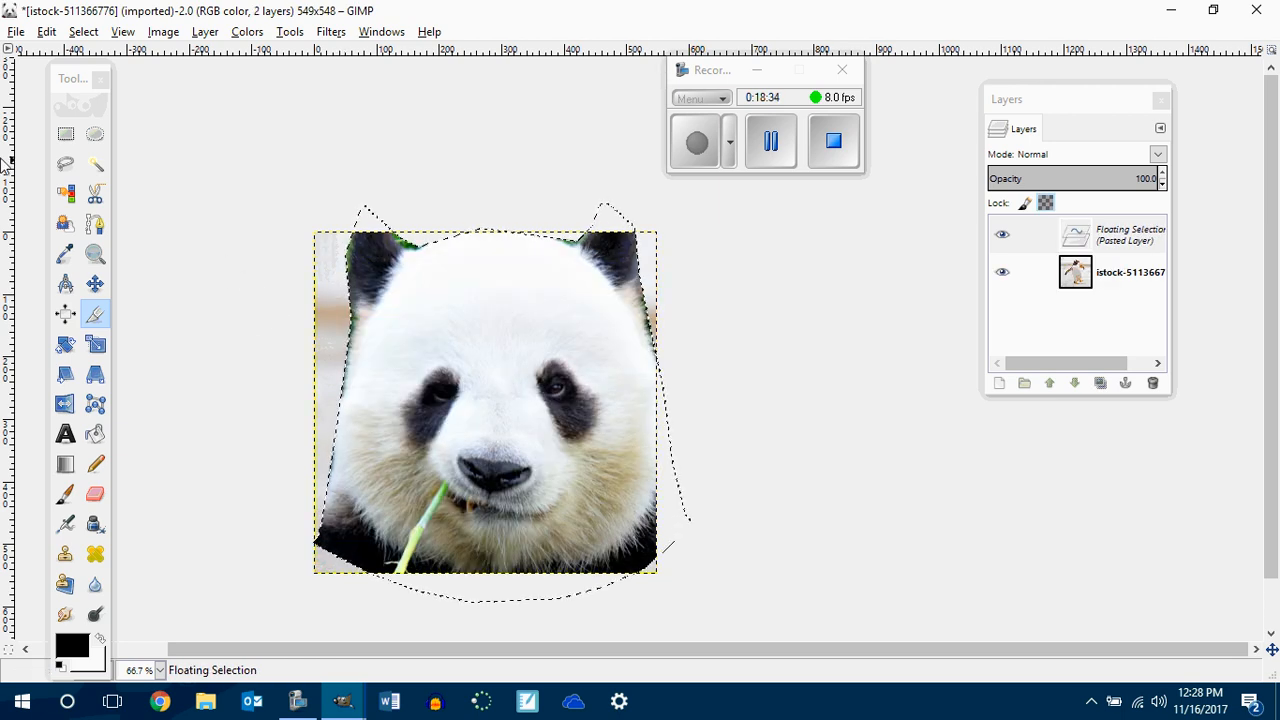
pyautogui.click(95, 344)
pyautogui.moveTo(432, 320); pyautogui.dragTo(711, 531)
pyautogui.press('Return')
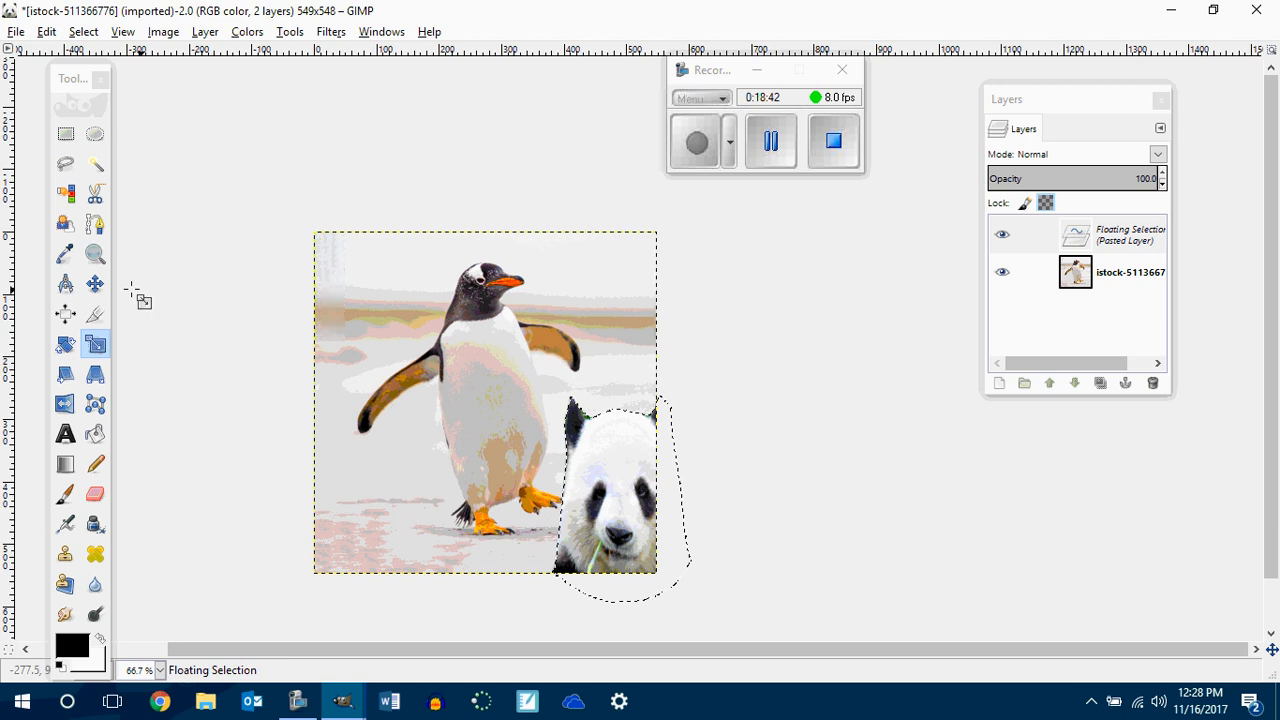
# Place the panda head on the penguin's neck, scaling it down to 122 × 170 pixels to cover the penguin's head.
pyautogui.click(94, 284)
pyautogui.moveTo(629, 504); pyautogui.dragTo(492, 235)
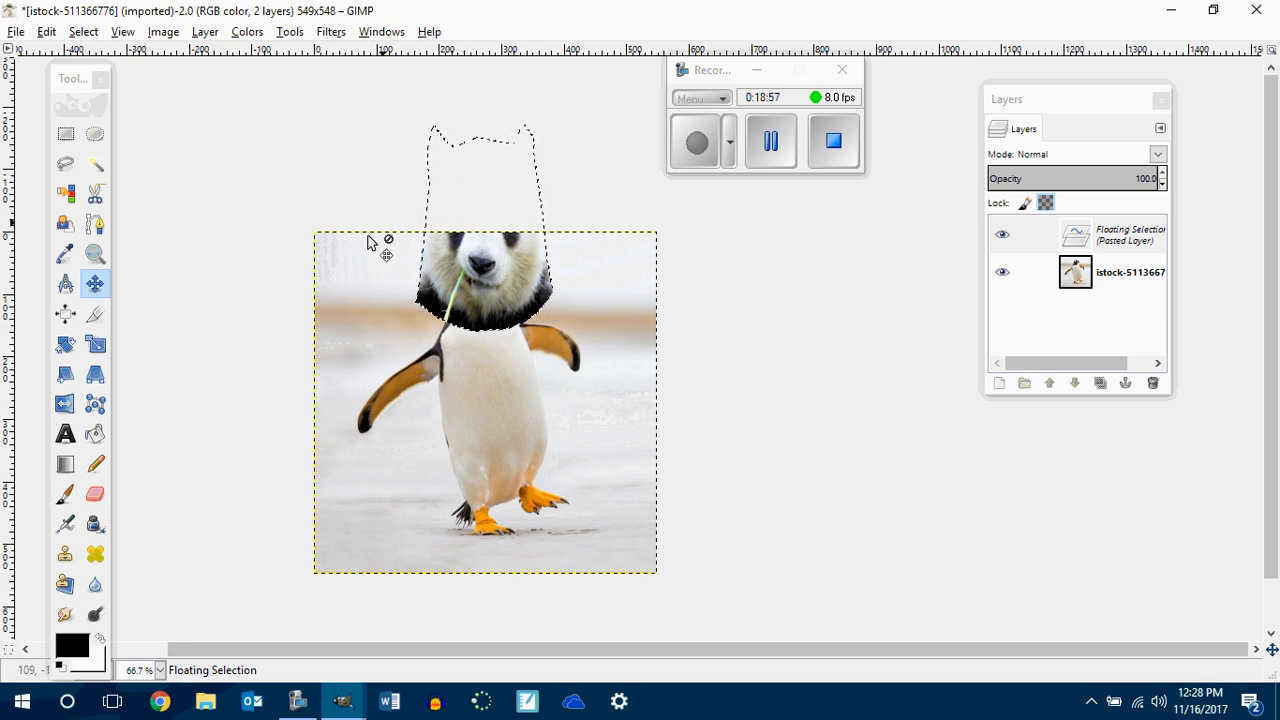
pyautogui.click(95, 344)
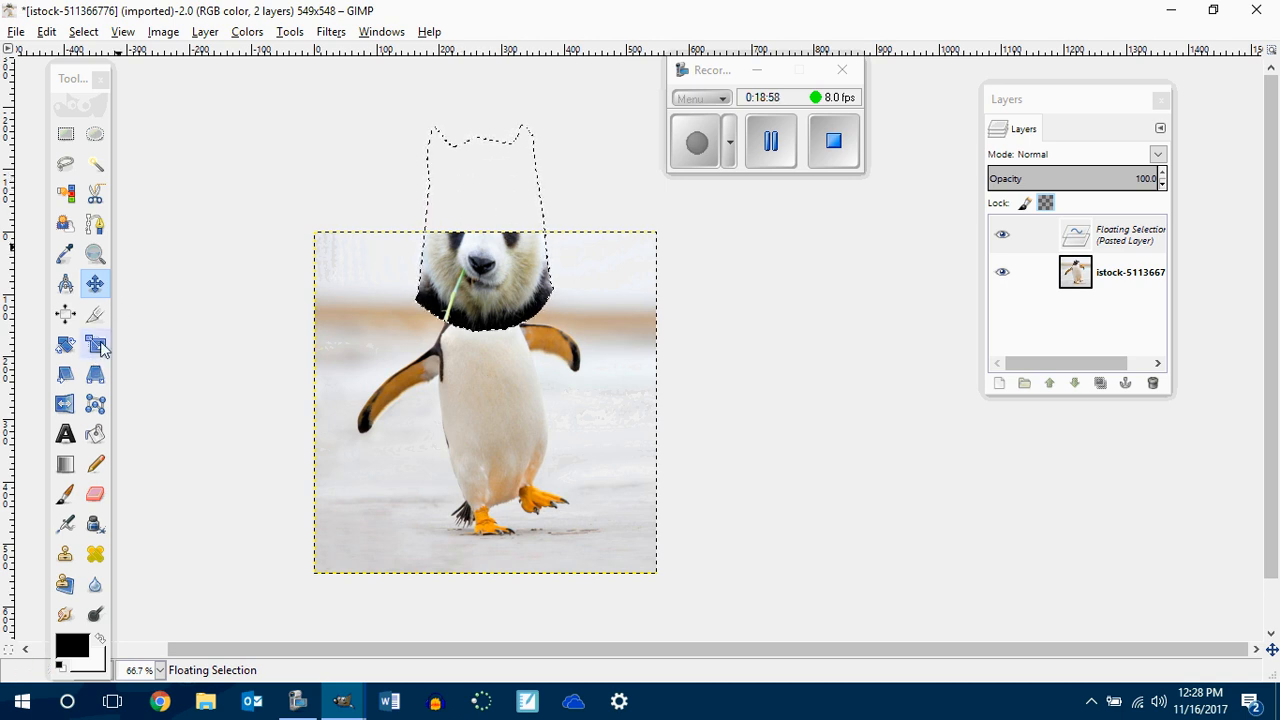
pyautogui.click(489, 246)
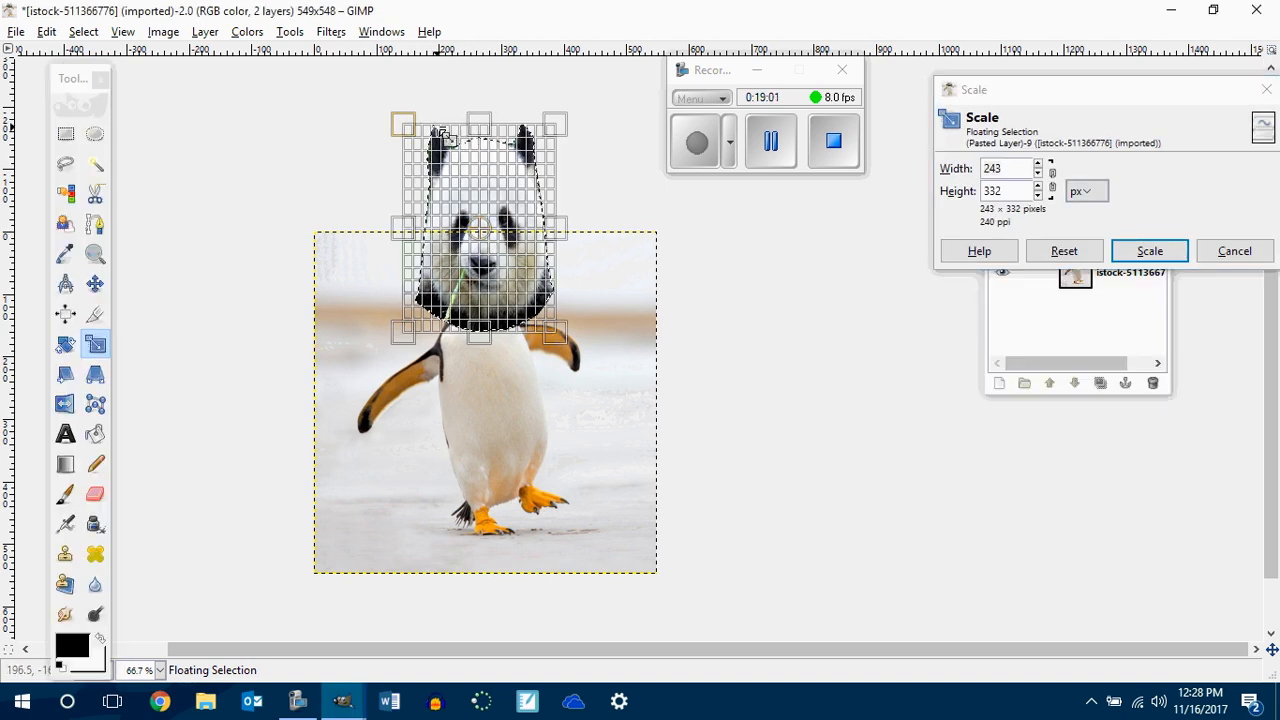
pyautogui.moveTo(466, 137); pyautogui.dragTo(516, 273)
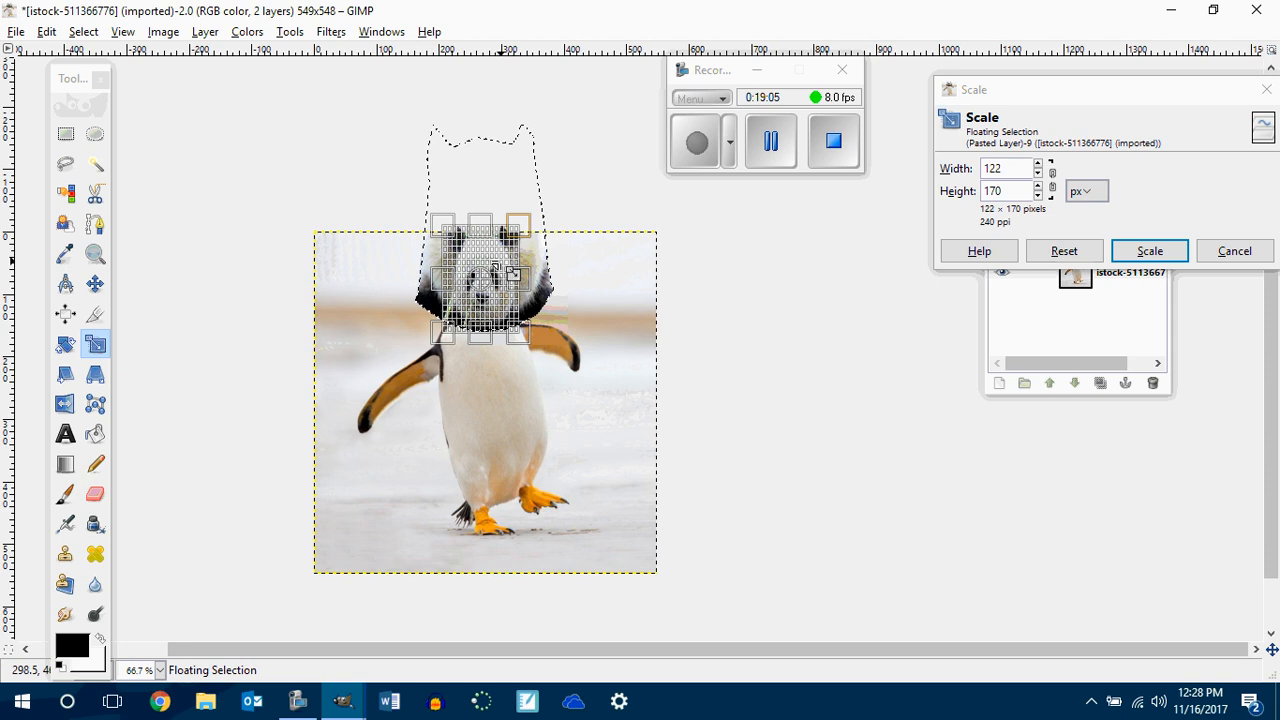
pyautogui.click(1142, 251)
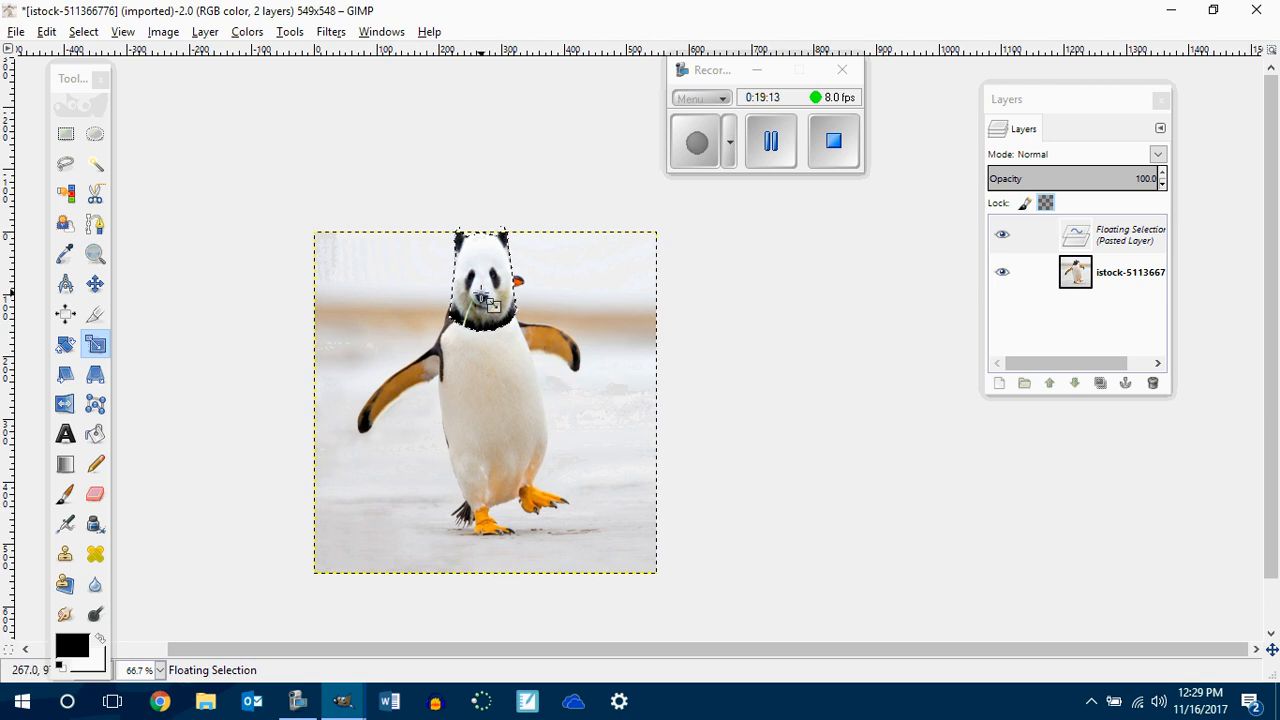
pyautogui.press('m')
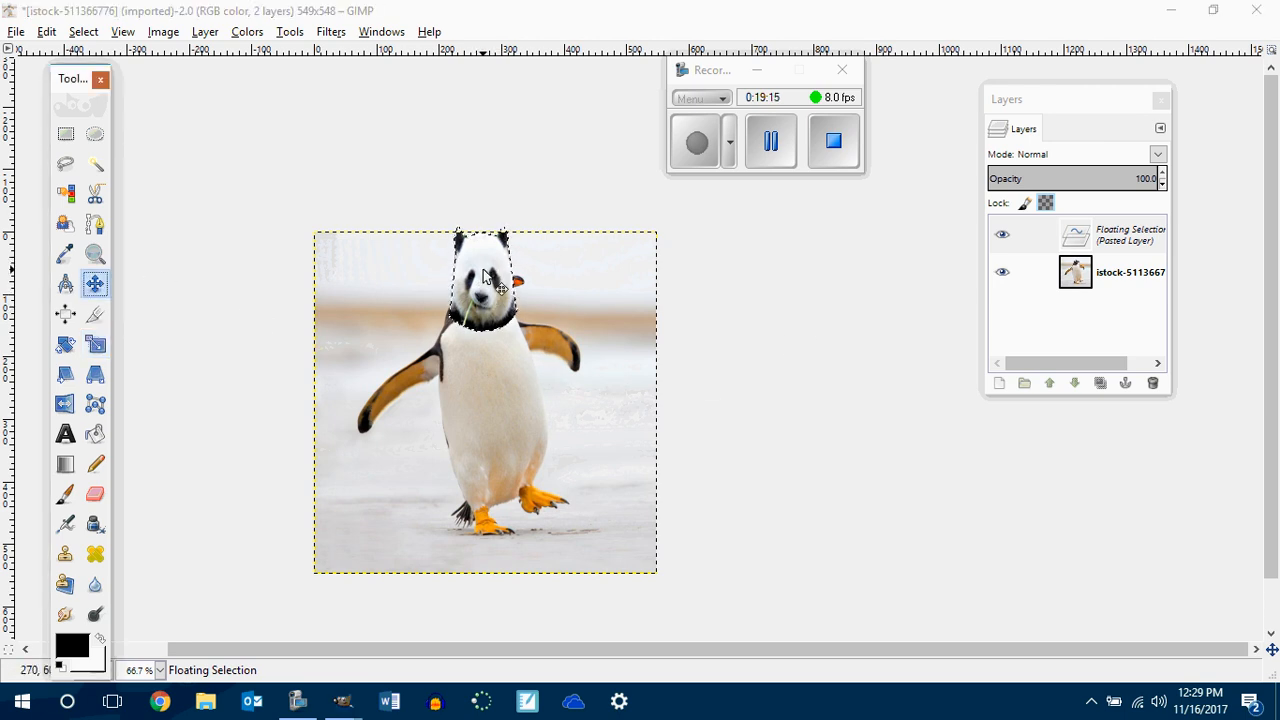
pyautogui.moveTo(484, 277); pyautogui.dragTo(481, 285)
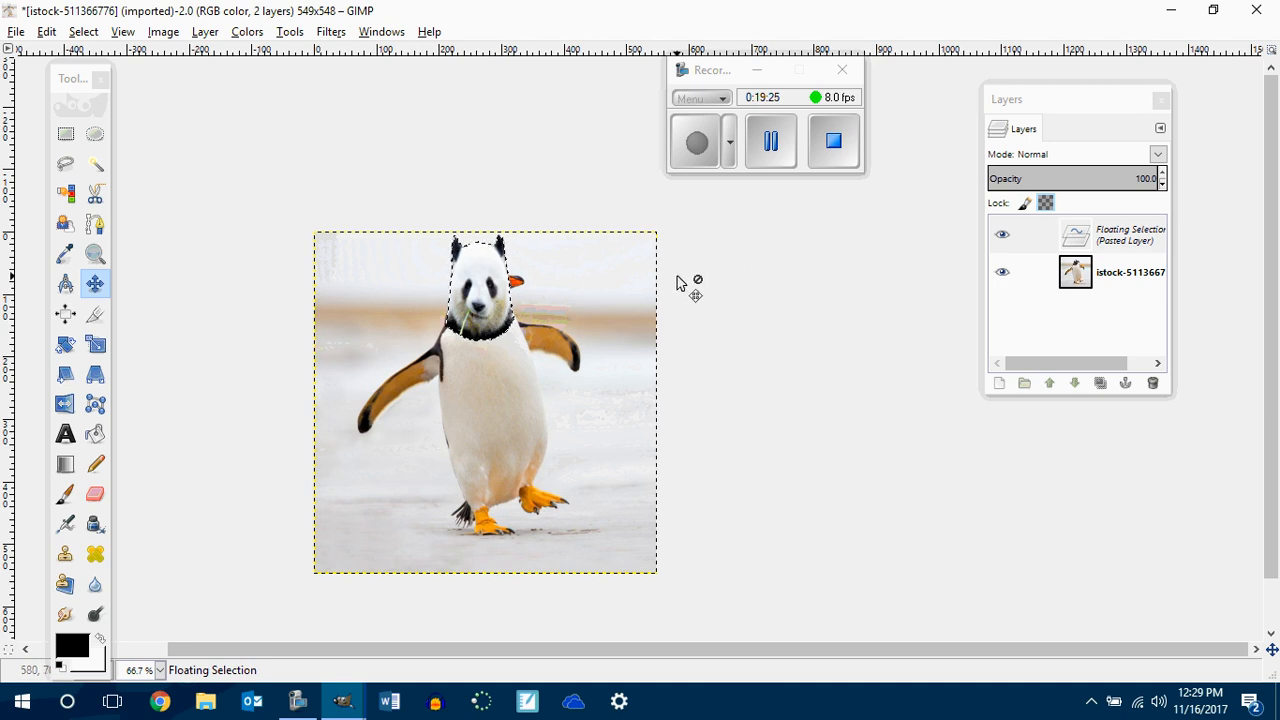
# Try rotating the panda head upside down and moving it onto the penguin's chest, and undo both changes.
pyautogui.click(65, 133)
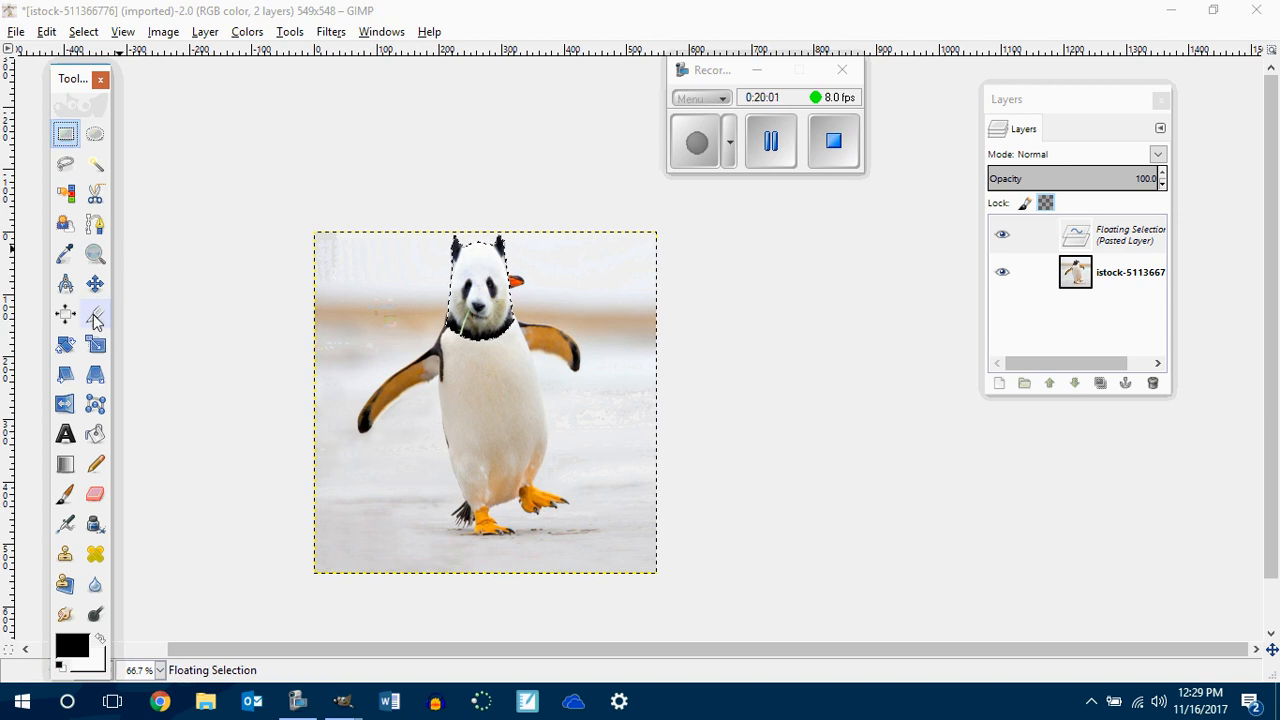
pyautogui.click(65, 344)
pyautogui.click(477, 300)
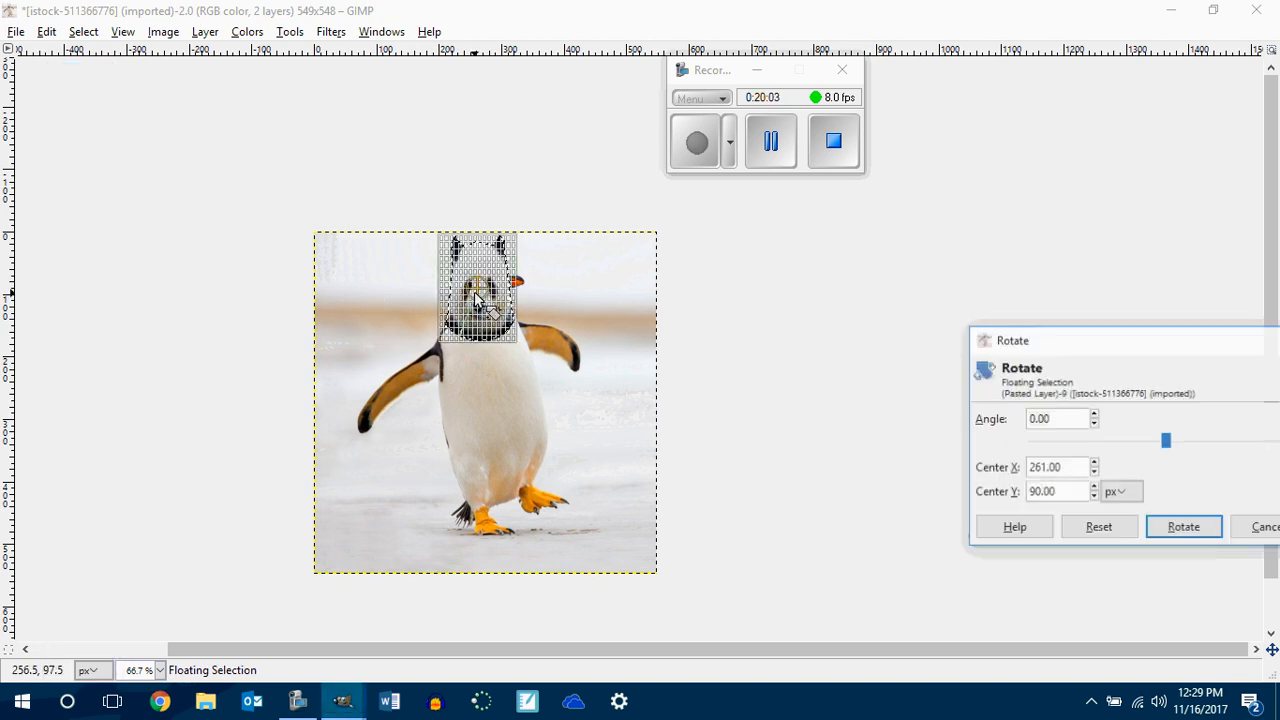
pyautogui.moveTo(474, 292); pyautogui.dragTo(504, 323)
pyautogui.click(1183, 528)
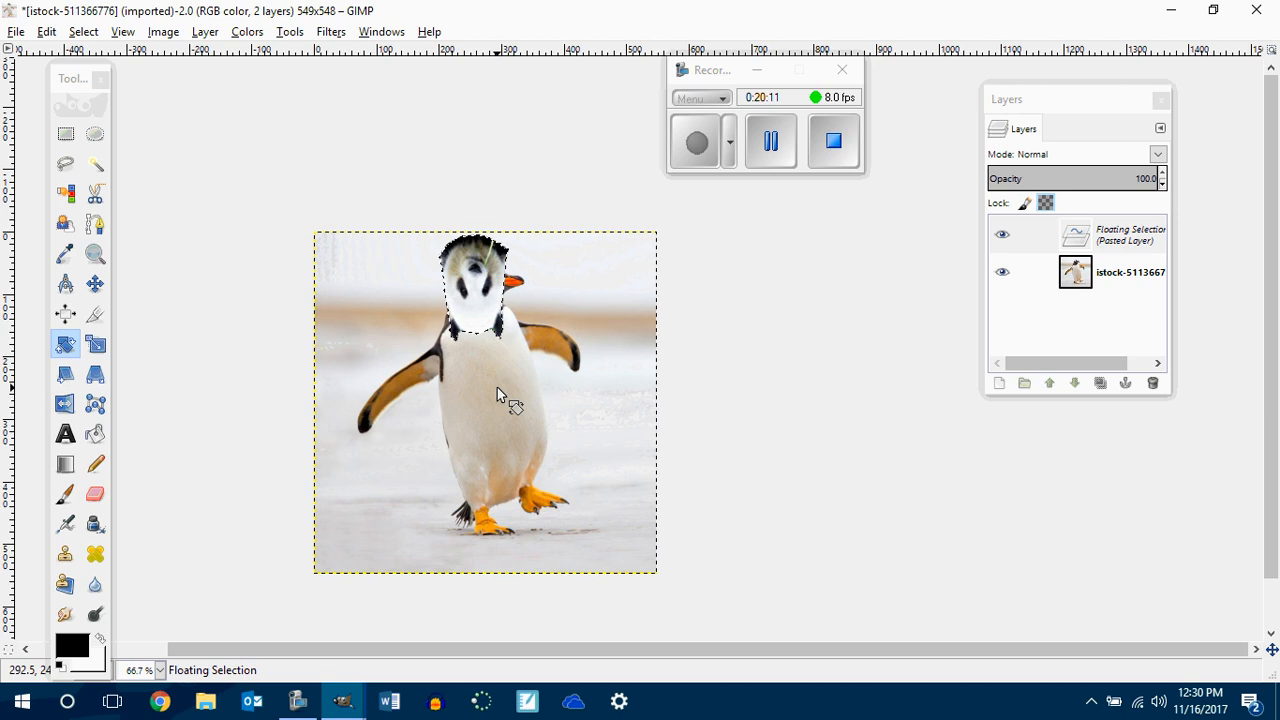
pyautogui.click(95, 284)
pyautogui.moveTo(473, 278); pyautogui.dragTo(485, 344)
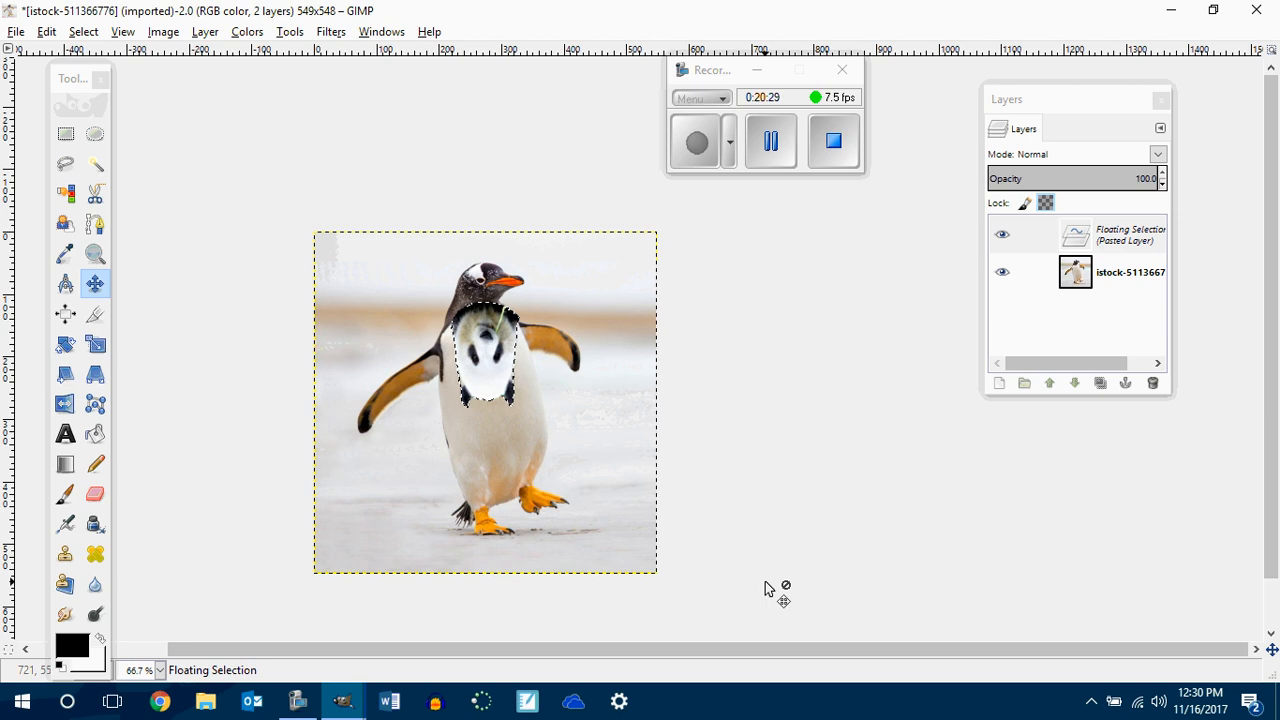
pyautogui.hotkey('ctrl', 'z')
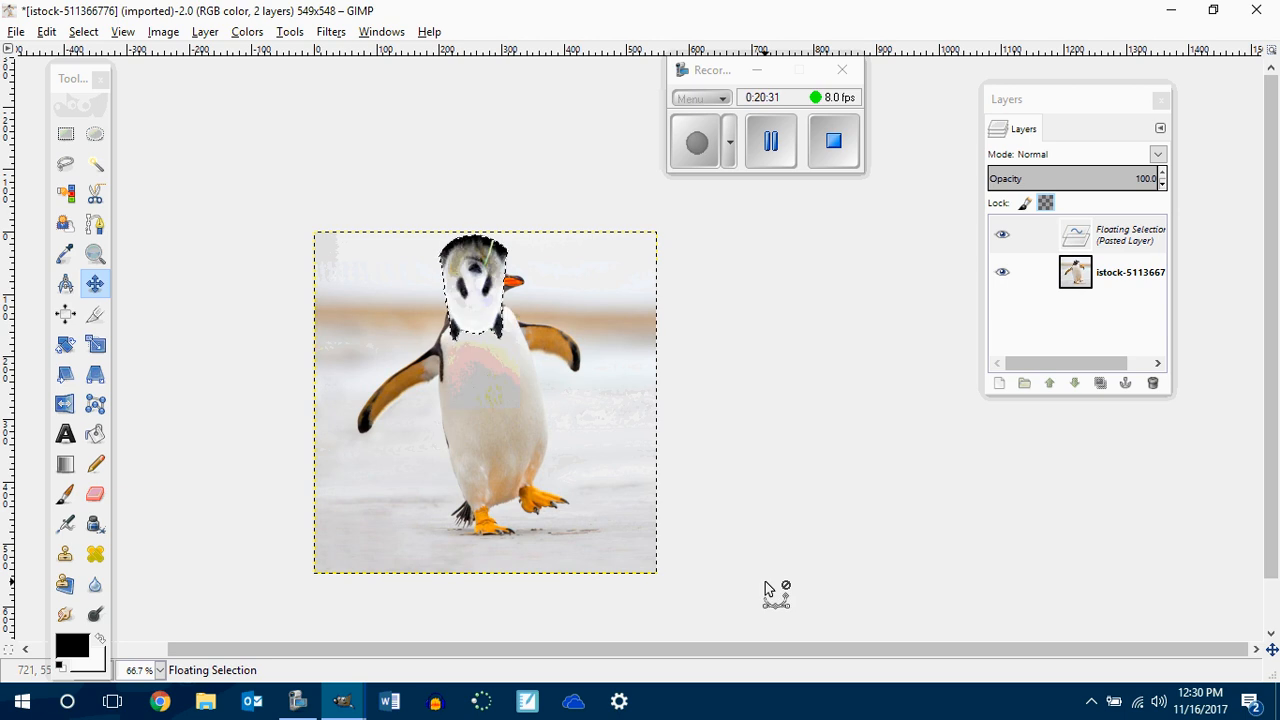
pyautogui.hotkey('ctrl', 'z')
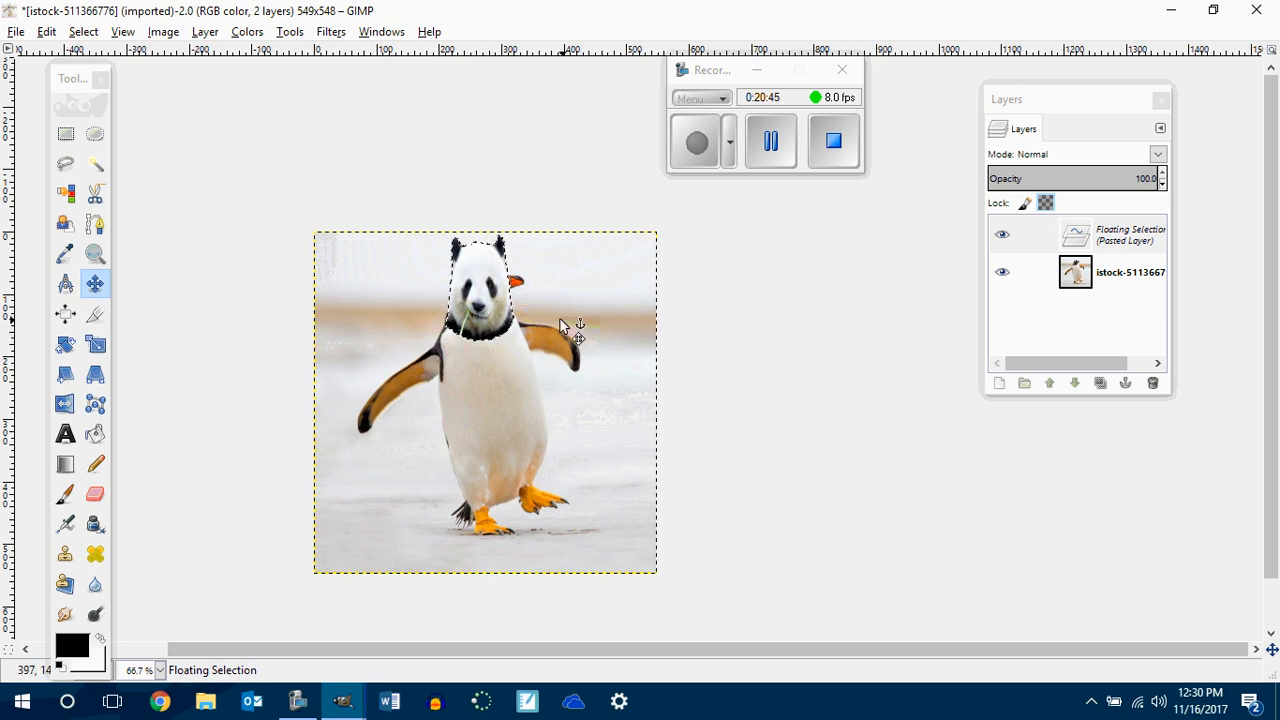
# Anchor the floating panda head to the penguin picture with the Rectangle Select tool active.
pyautogui.click(66, 134)
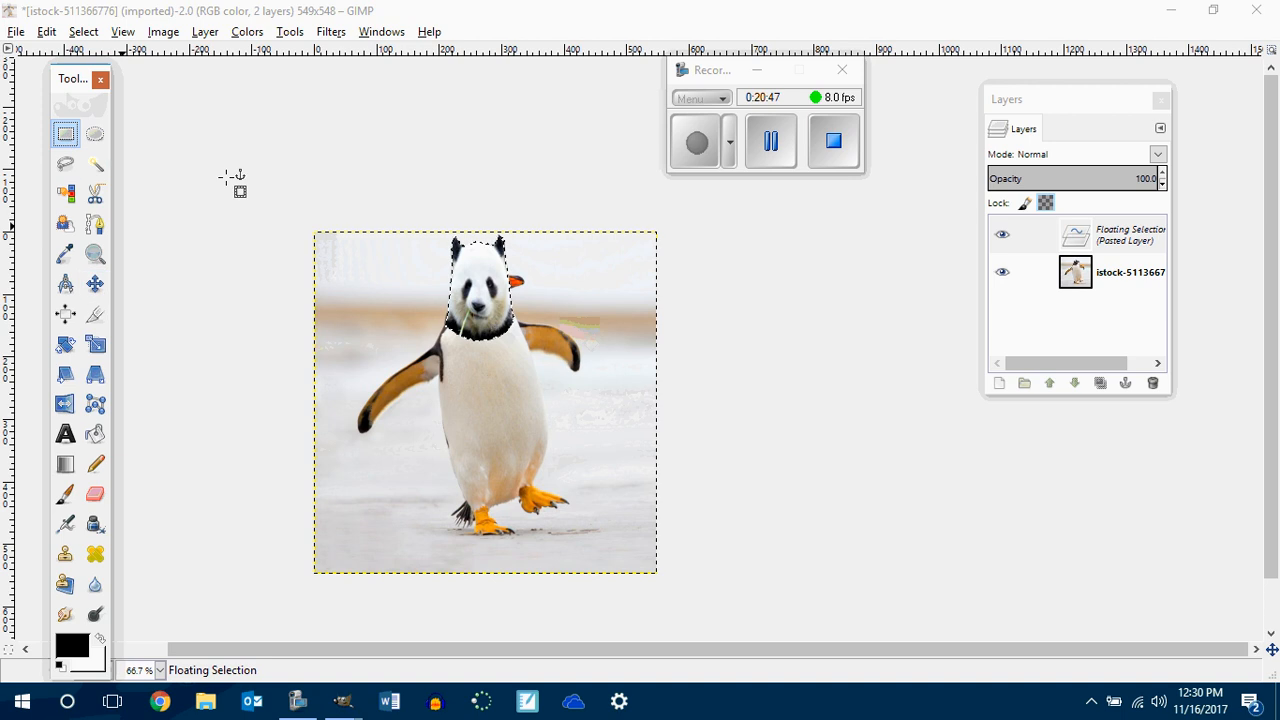
pyautogui.scroll(2, 511, 304)
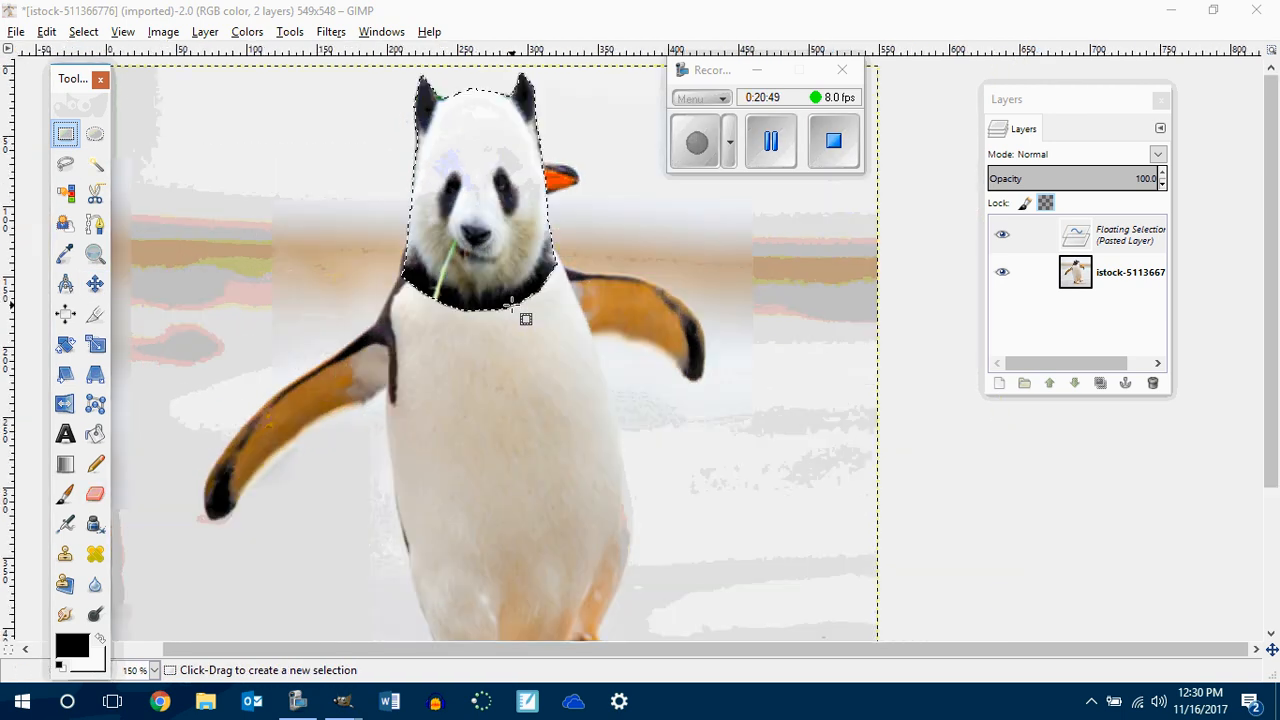
pyautogui.scroll(-1, 511, 304)
pyautogui.scroll(1, 511, 304)
pyautogui.scroll(-1, 511, 304)
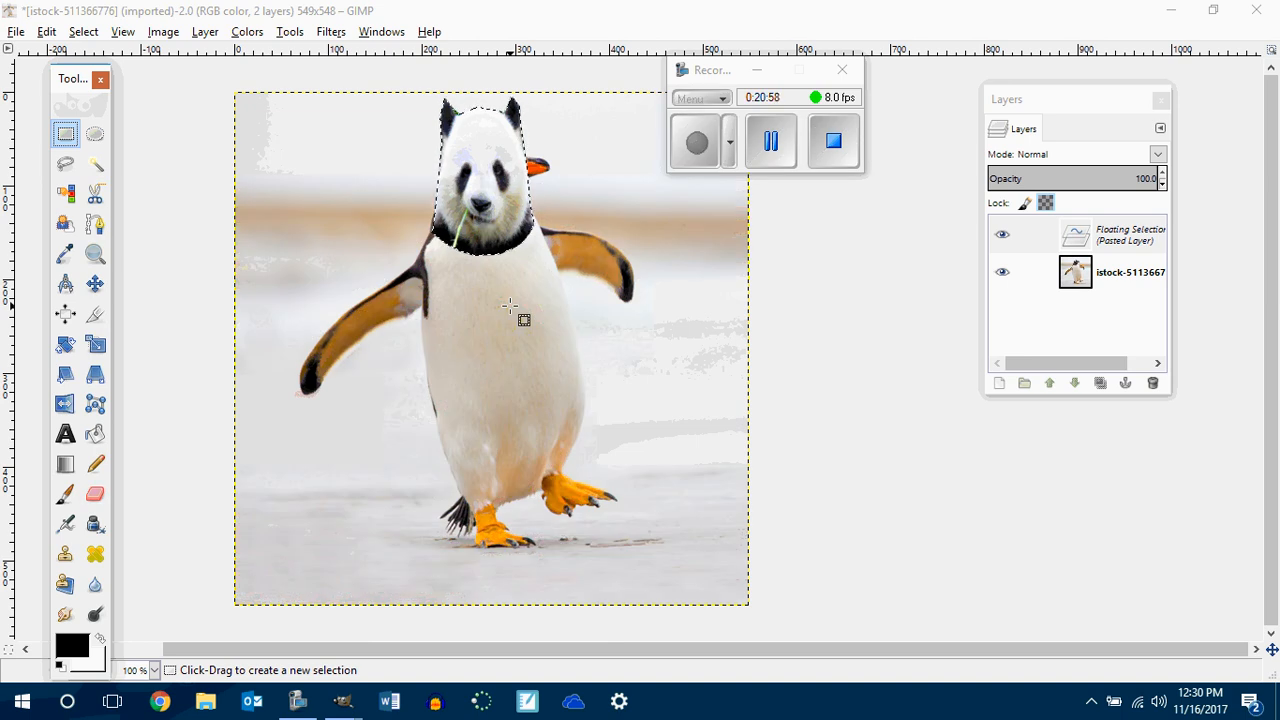
pyautogui.click(76, 134)
pyautogui.click(286, 150)
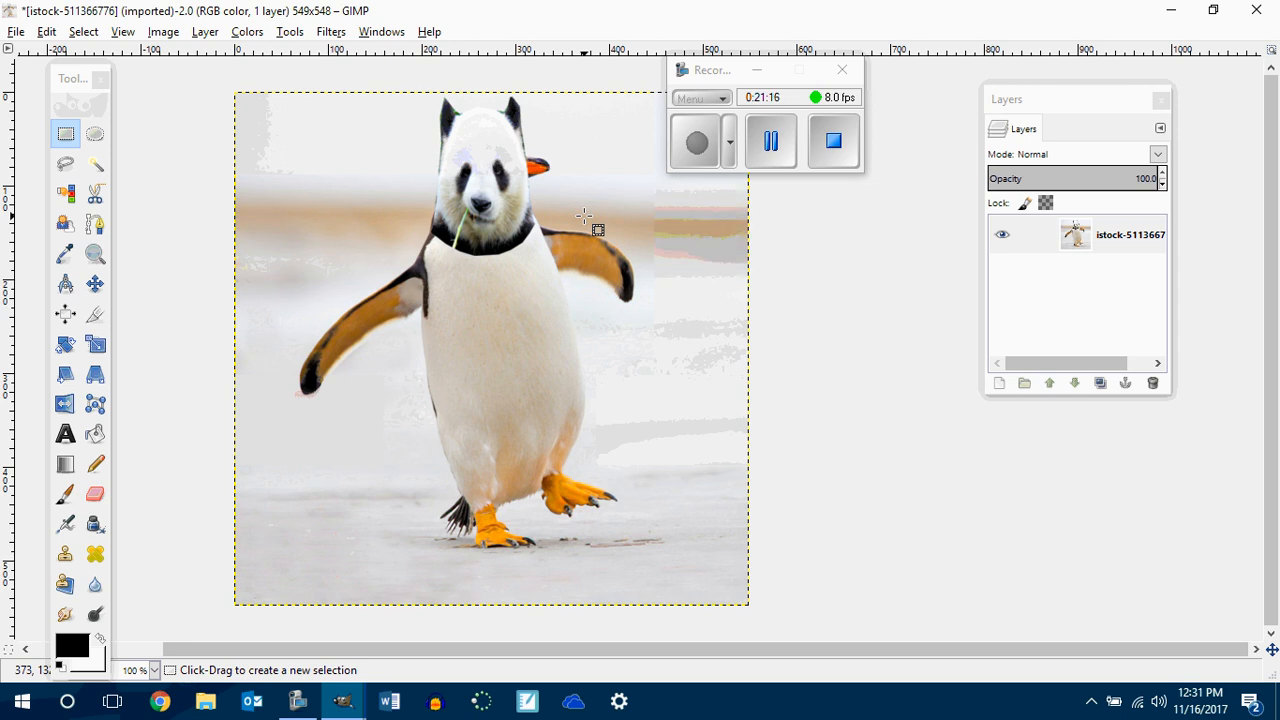
# Undo the anchoring and the last move of the panda head, and set the floating head back on the penguin's neck.
pyautogui.hotkey('ctrl', 'v')
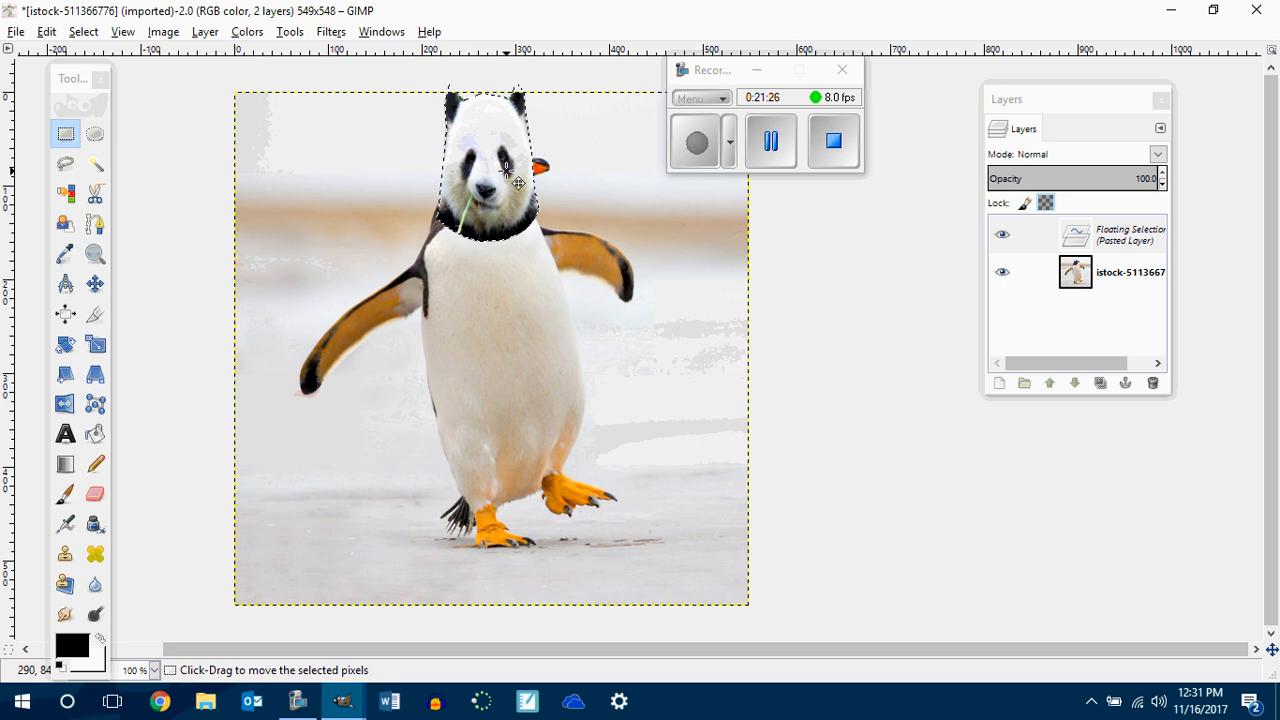
pyautogui.moveTo(489, 170); pyautogui.dragTo(484, 186)
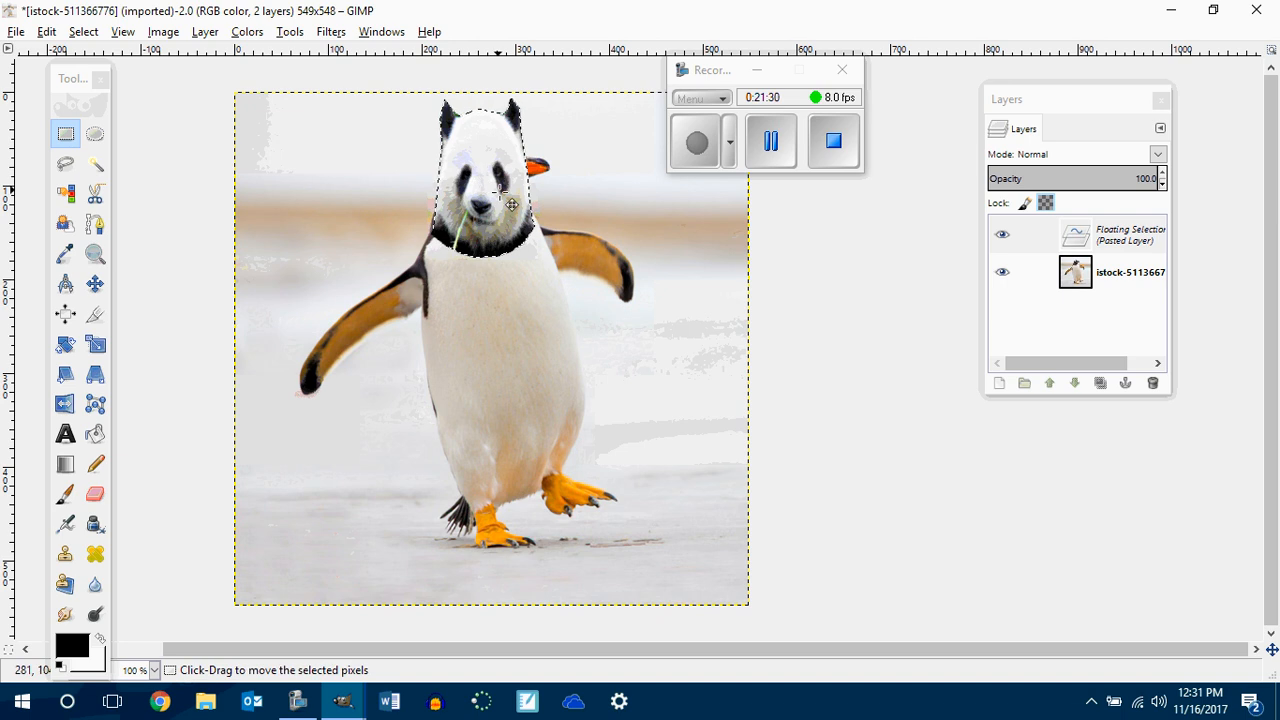
# Anchor the panda head and outline a small background patch beside the penguin's orange beak with the Free Select tool.
pyautogui.click(563, 162)
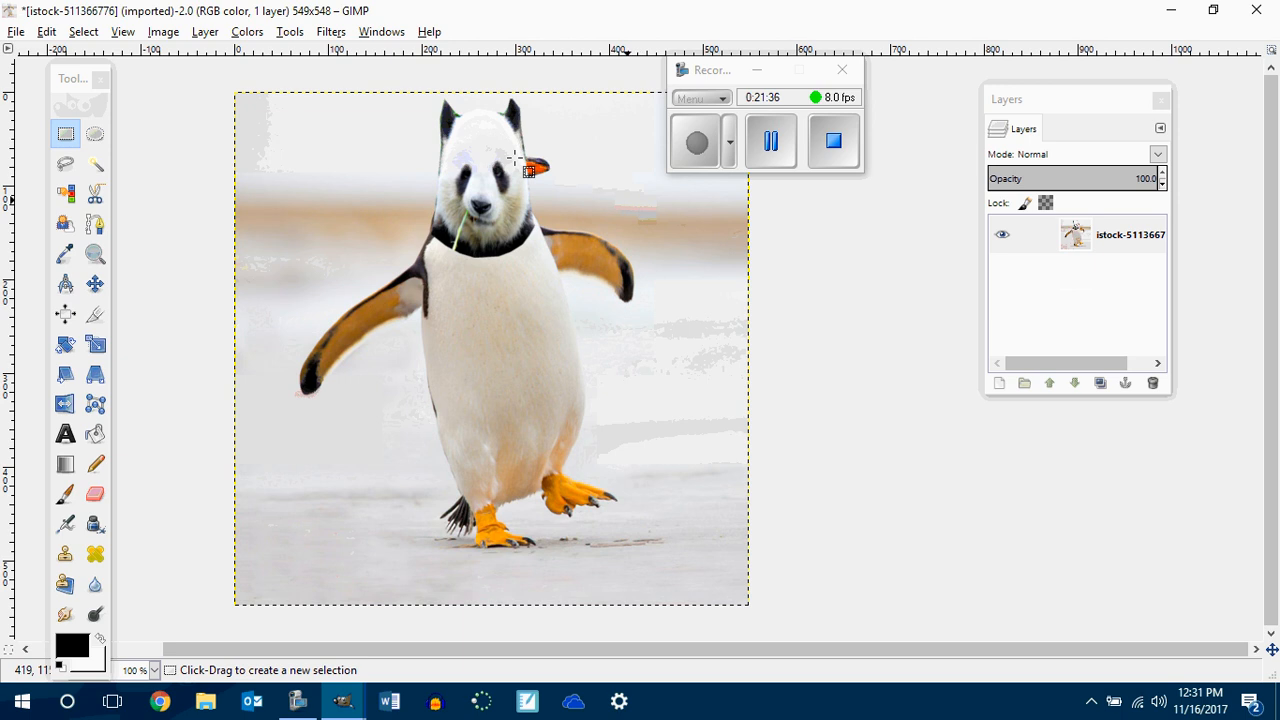
pyautogui.click(66, 165)
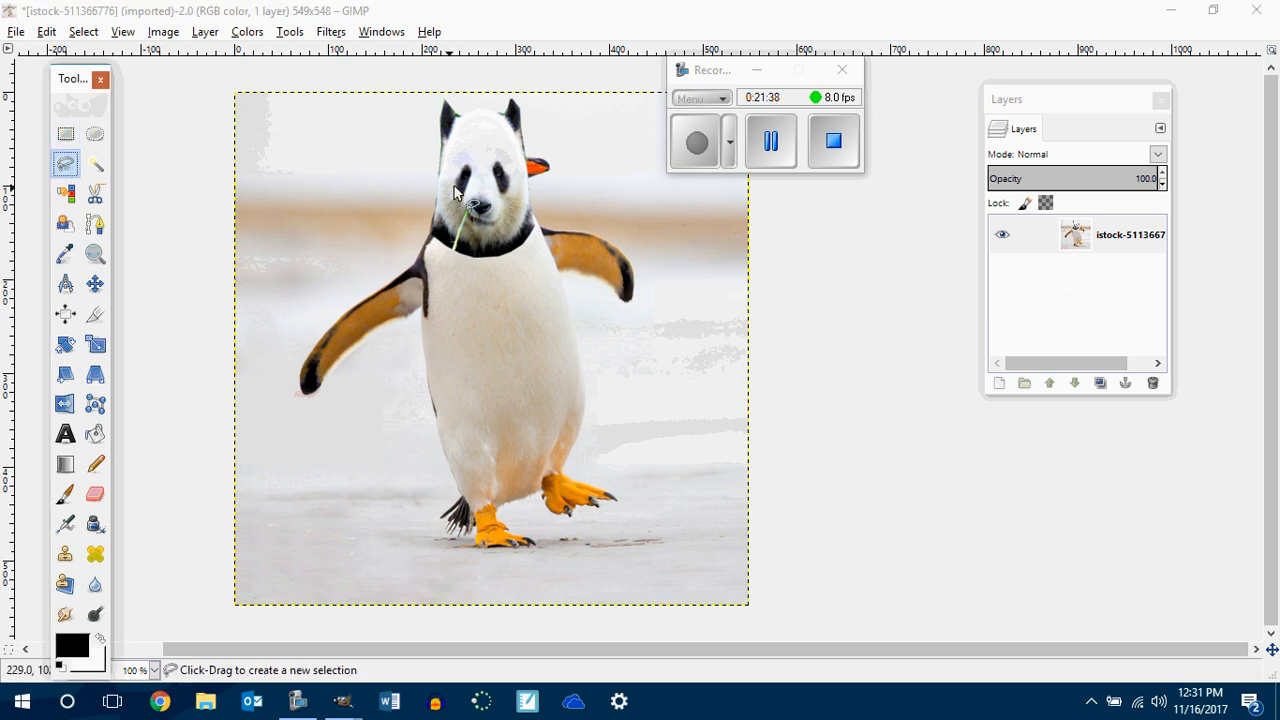
pyautogui.click(563, 156)
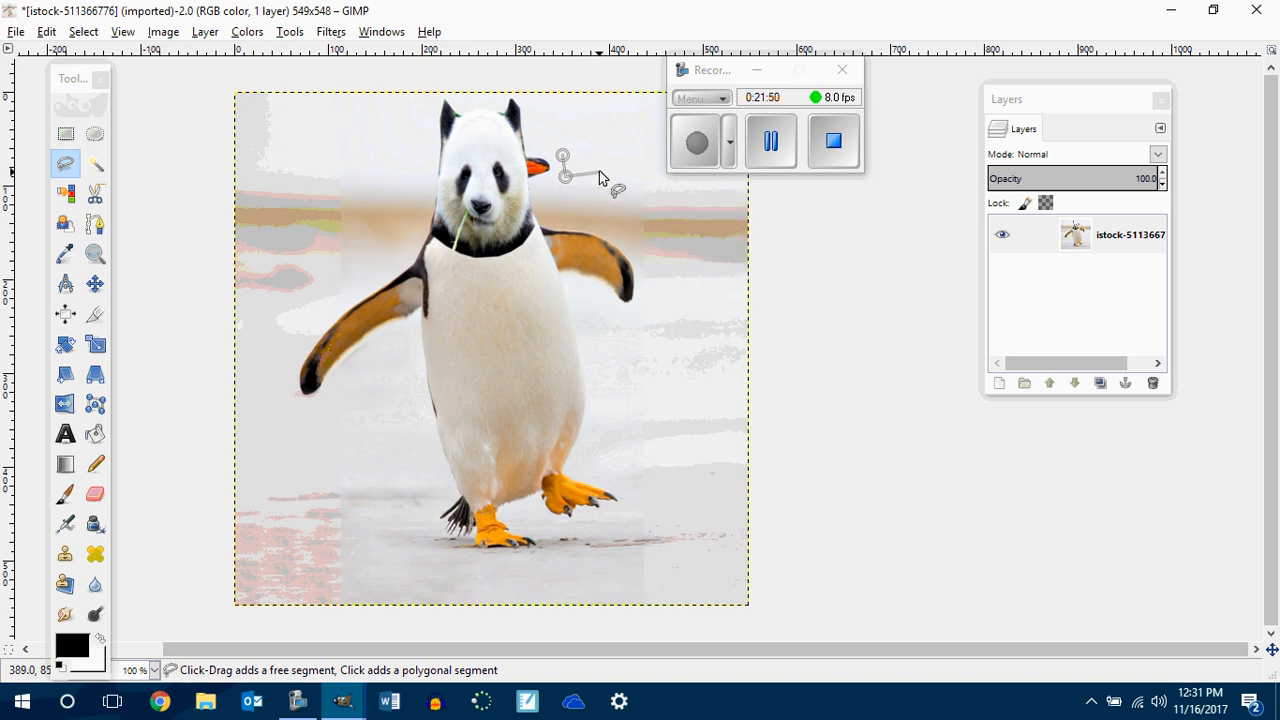
pyautogui.click(600, 170)
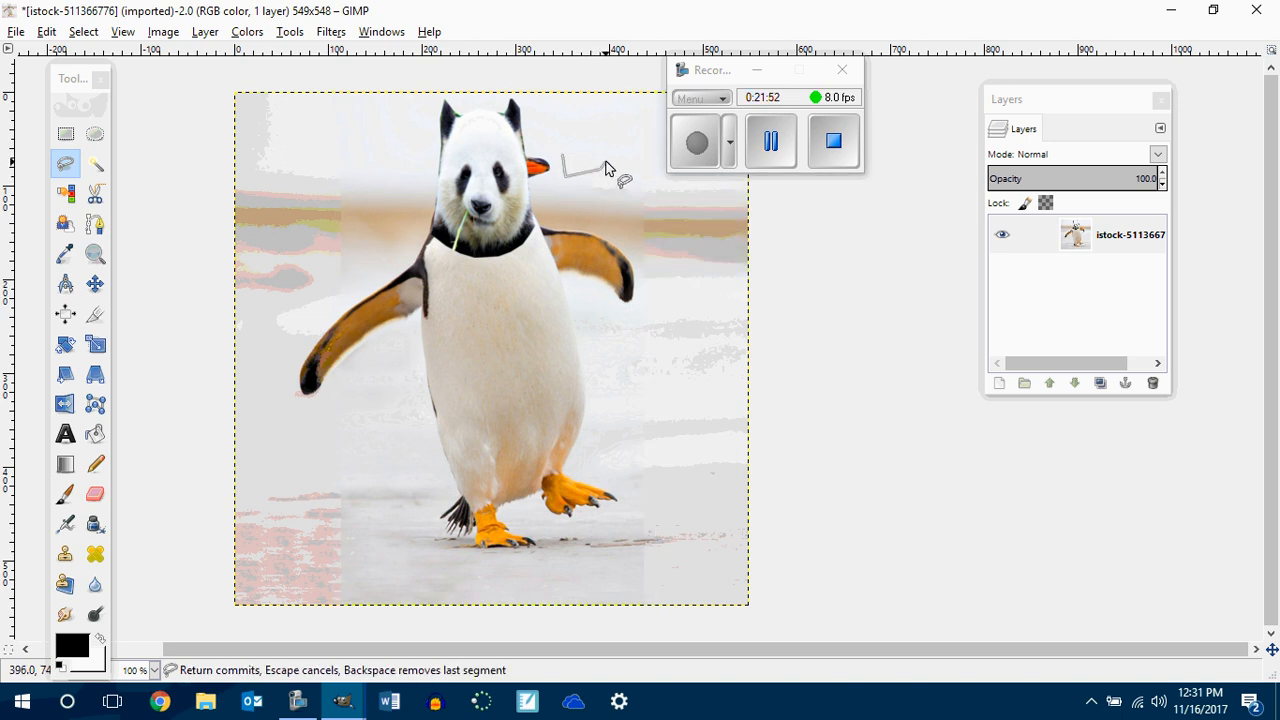
pyautogui.click(597, 147)
pyautogui.click(588, 144)
pyautogui.click(577, 143)
pyautogui.click(566, 156)
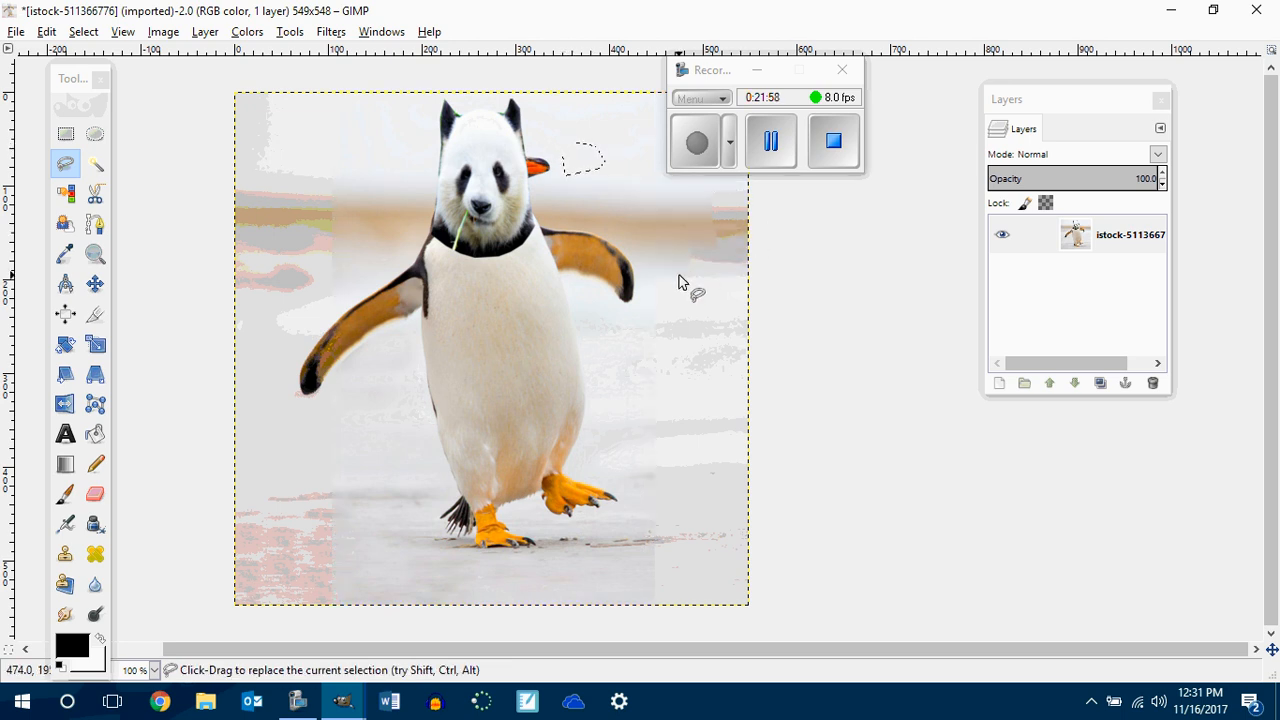
# Copy the selected background patch, paste it over the leftover orange beak and anchor it.
pyautogui.hotkey('ctrl', 'c')
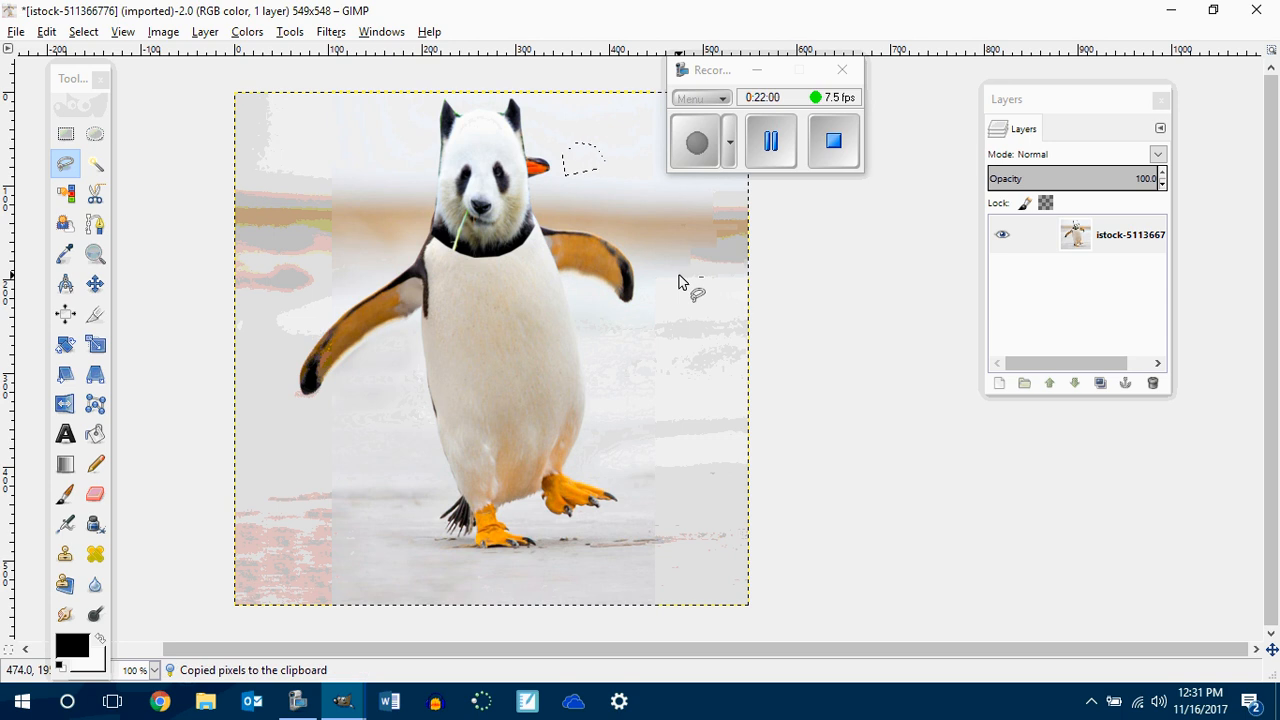
pyautogui.hotkey('ctrl', 'v')
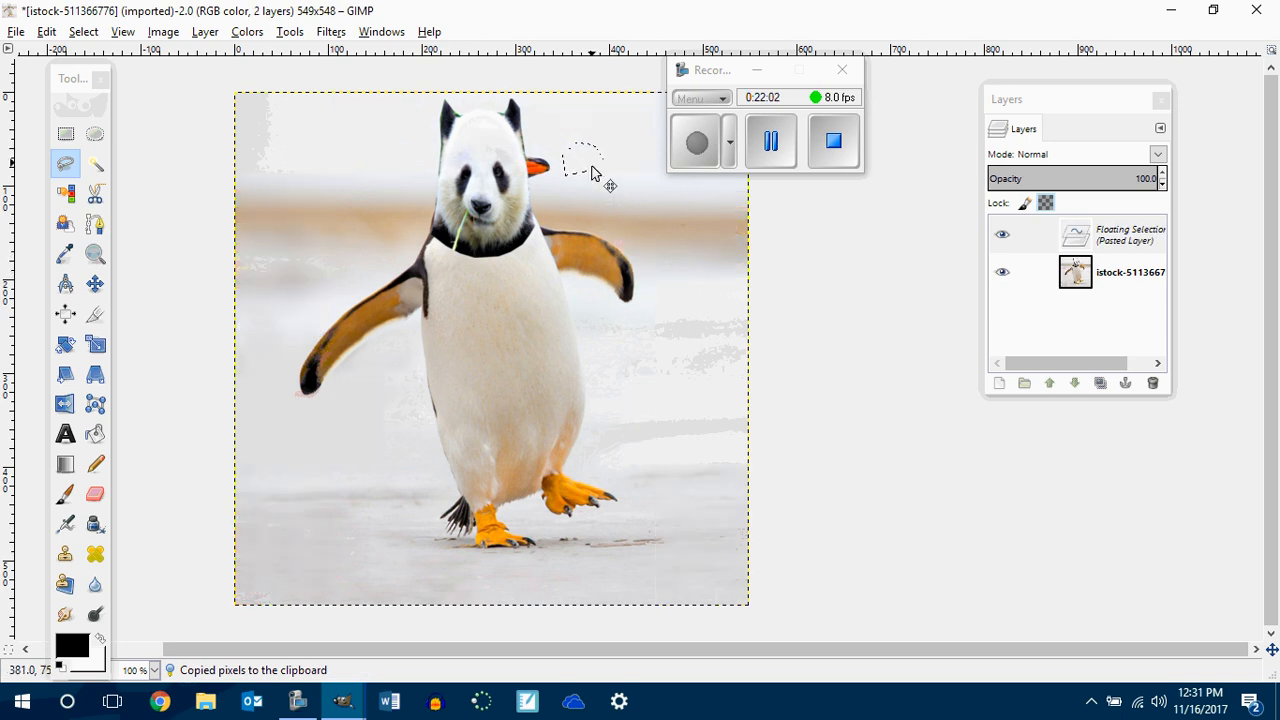
pyautogui.moveTo(582, 170); pyautogui.dragTo(546, 162)
pyautogui.click(600, 194)
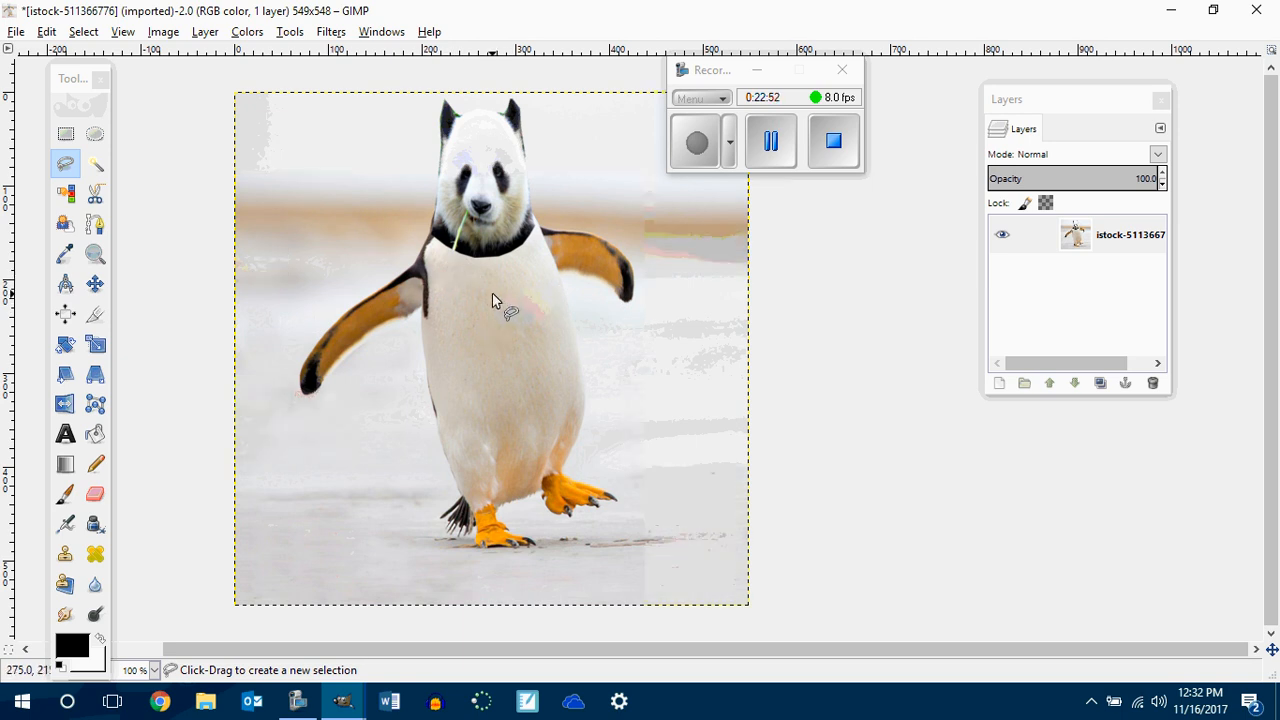
# Examine the panda head's edges and the area around its neck and the penguin's wings at several magnifications.
pyautogui.keyDown('ctrl'); pyautogui.scroll(3, 669, 365); pyautogui.keyUp('ctrl')
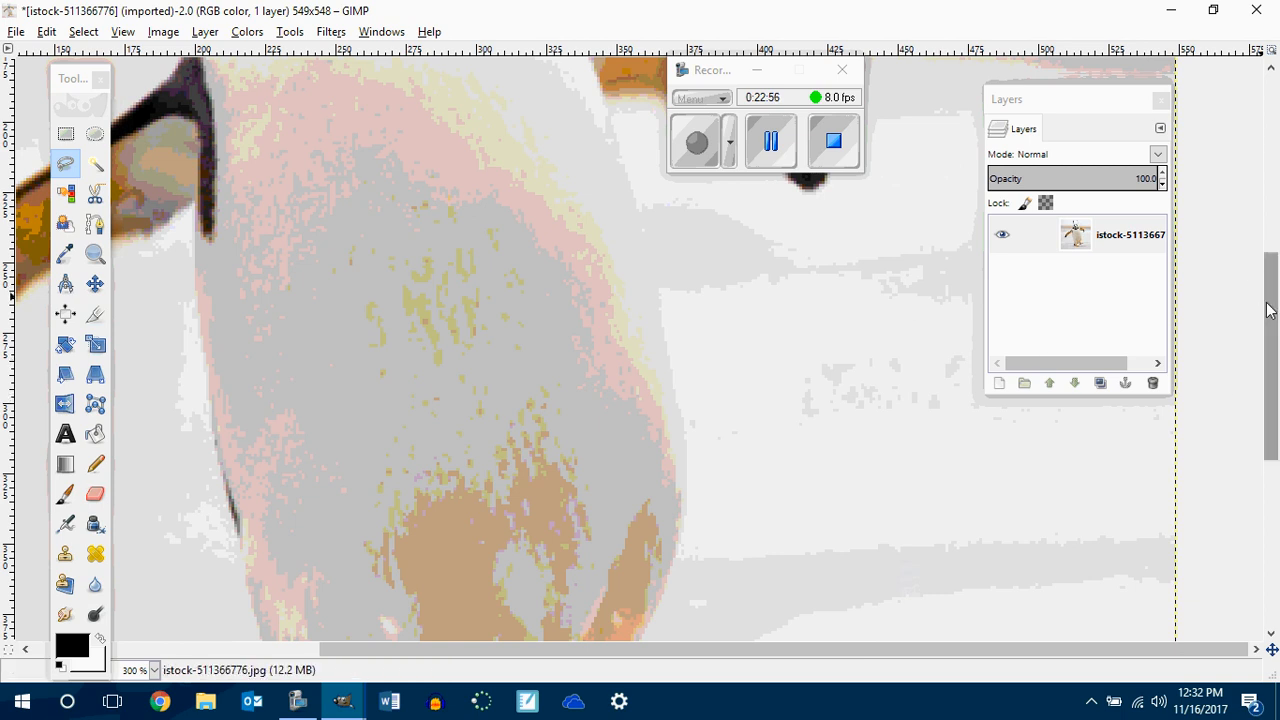
pyautogui.scroll(5, 1268, 310)
pyautogui.keyDown('ctrl'); pyautogui.scroll(3, 724, 474); pyautogui.keyUp('ctrl')
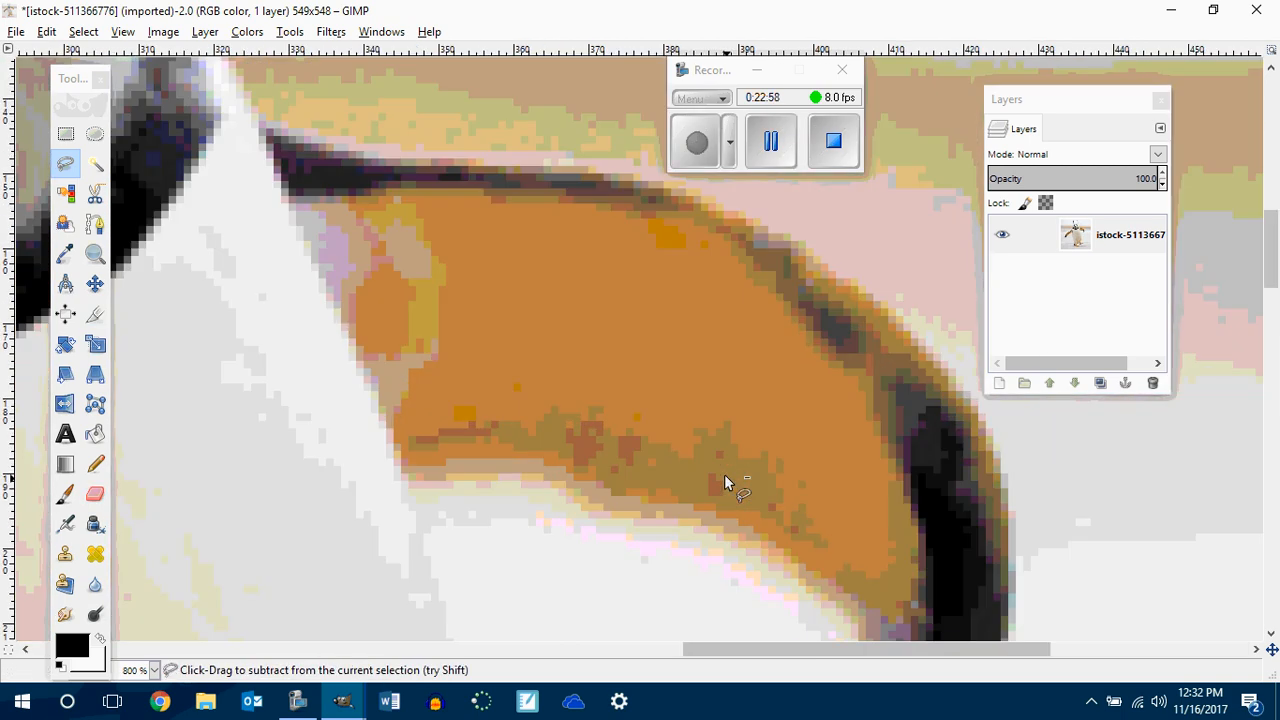
pyautogui.keyDown('ctrl'); pyautogui.scroll(-4, 724, 474); pyautogui.keyUp('ctrl')
pyautogui.keyDown('ctrl'); pyautogui.scroll(3, 724, 474); pyautogui.keyUp('ctrl')
pyautogui.keyDown('ctrl'); pyautogui.scroll(-2, 724, 474); pyautogui.keyUp('ctrl')
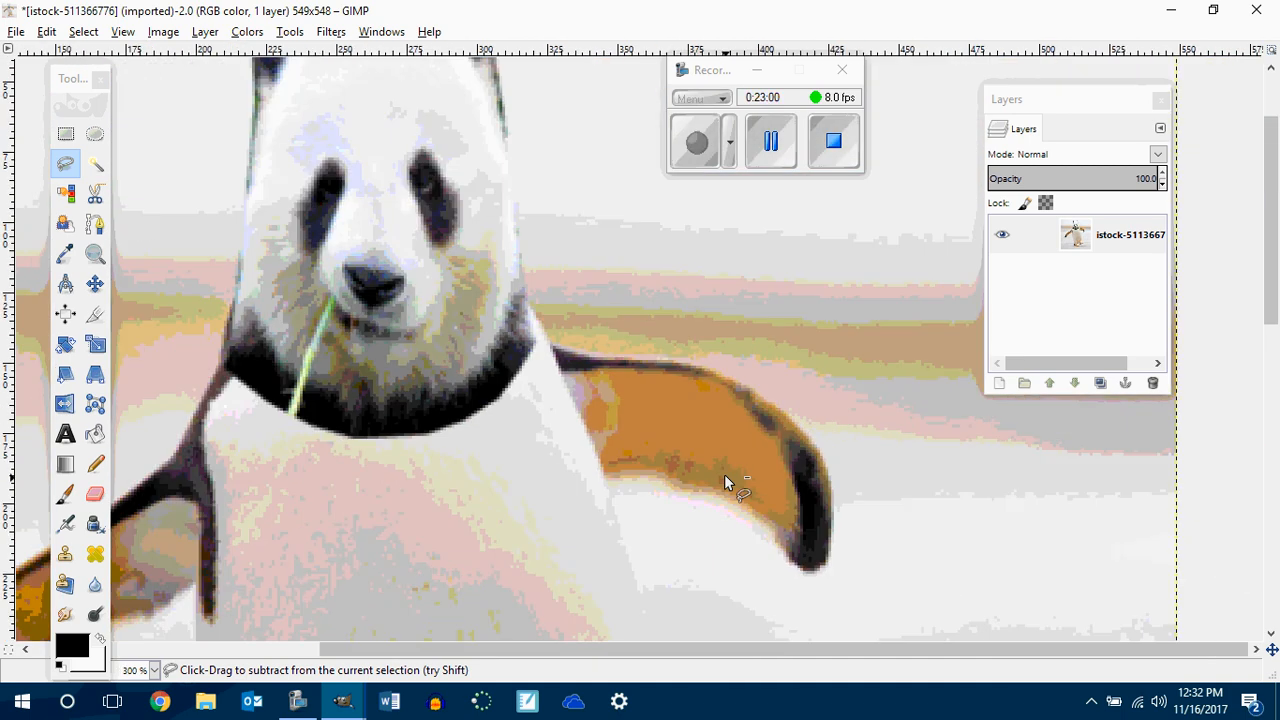
pyautogui.keyDown('ctrl'); pyautogui.scroll(-1, 724, 481); pyautogui.keyUp('ctrl')
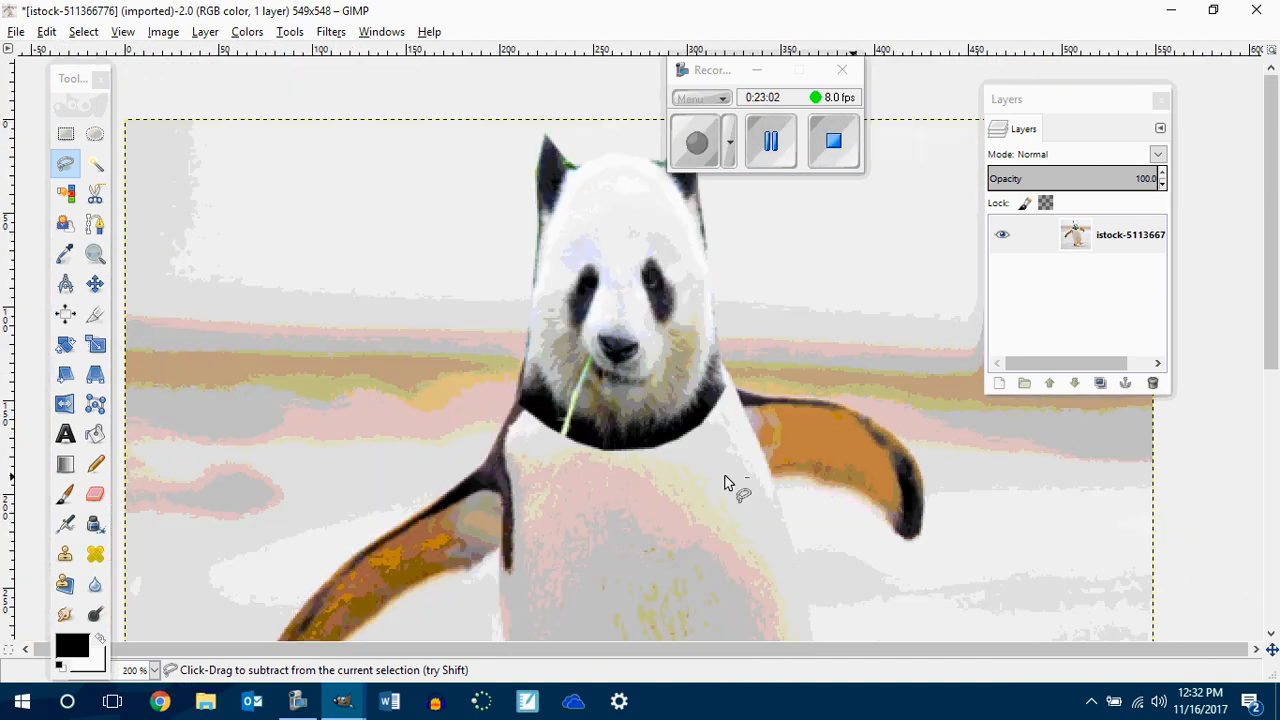
pyautogui.keyDown('ctrl'); pyautogui.scroll(1, 727, 483); pyautogui.keyUp('ctrl')
pyautogui.keyDown('ctrl'); pyautogui.scroll(-1, 727, 483); pyautogui.keyUp('ctrl')
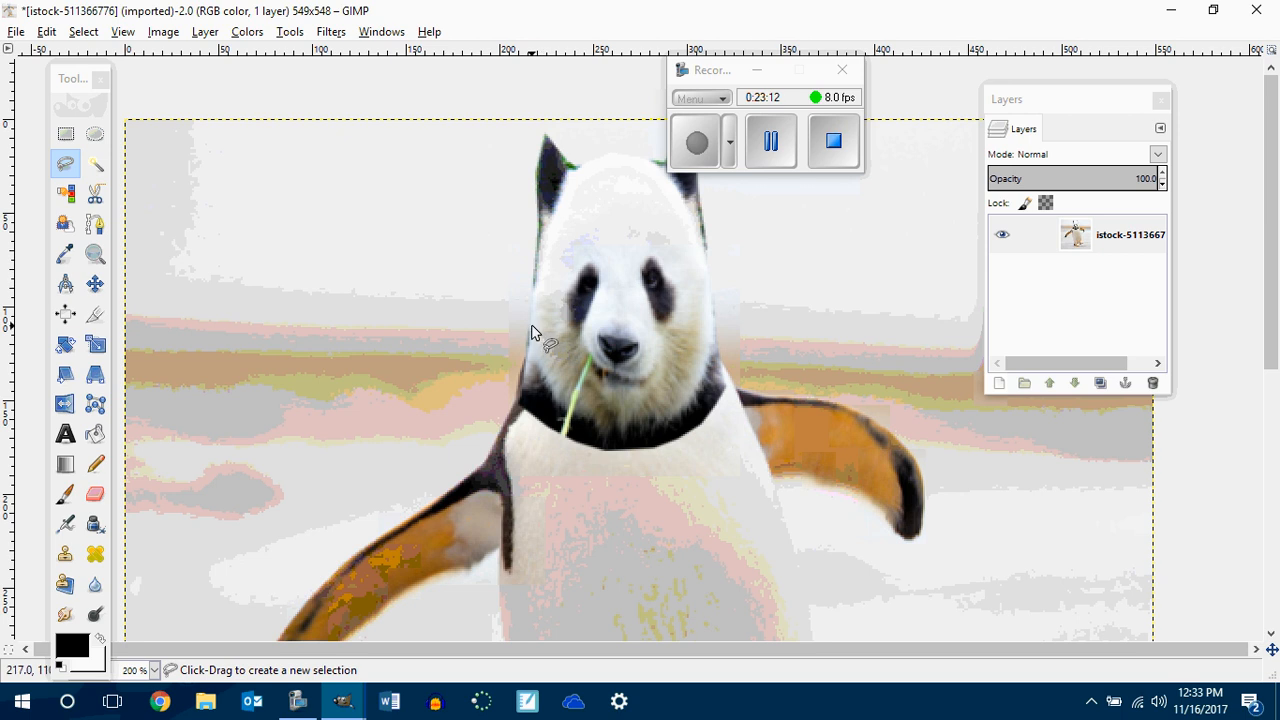
# Outline a tall, narrow strip of background beside the panda head, on the bamboo stem's side, with the Free Select tool.
pyautogui.click(461, 206)
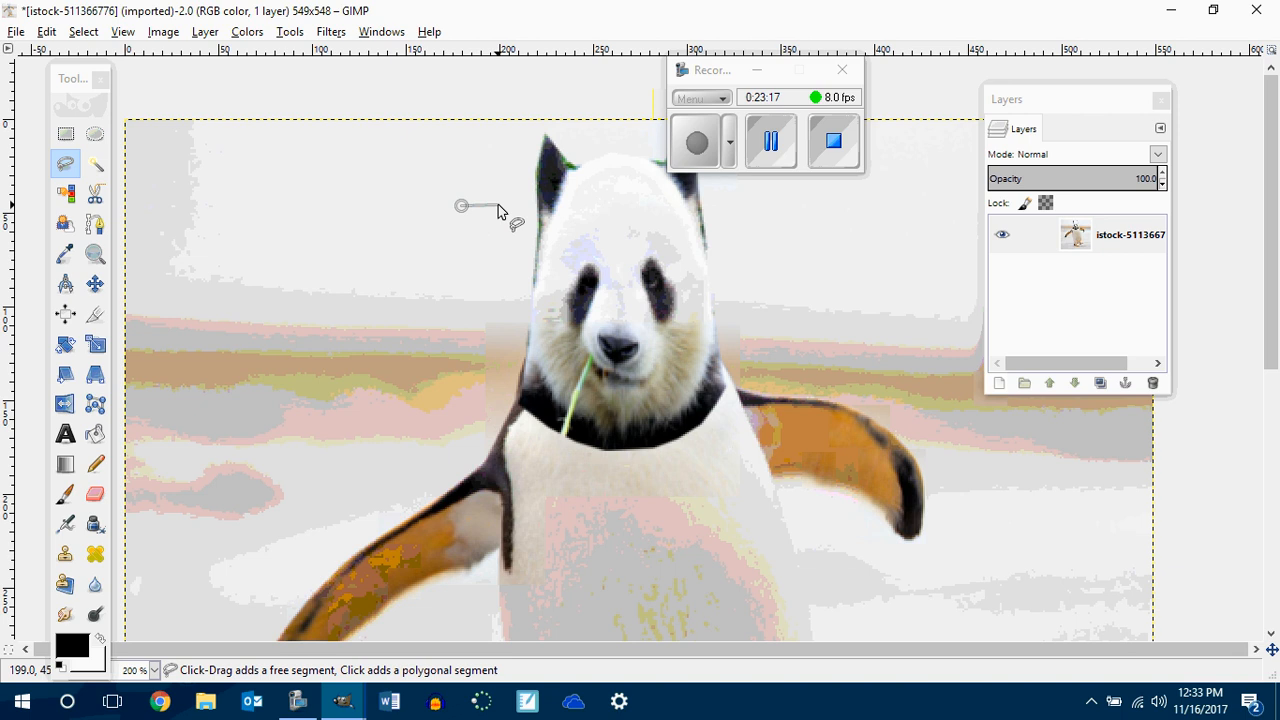
pyautogui.click(498, 206)
pyautogui.click(491, 287)
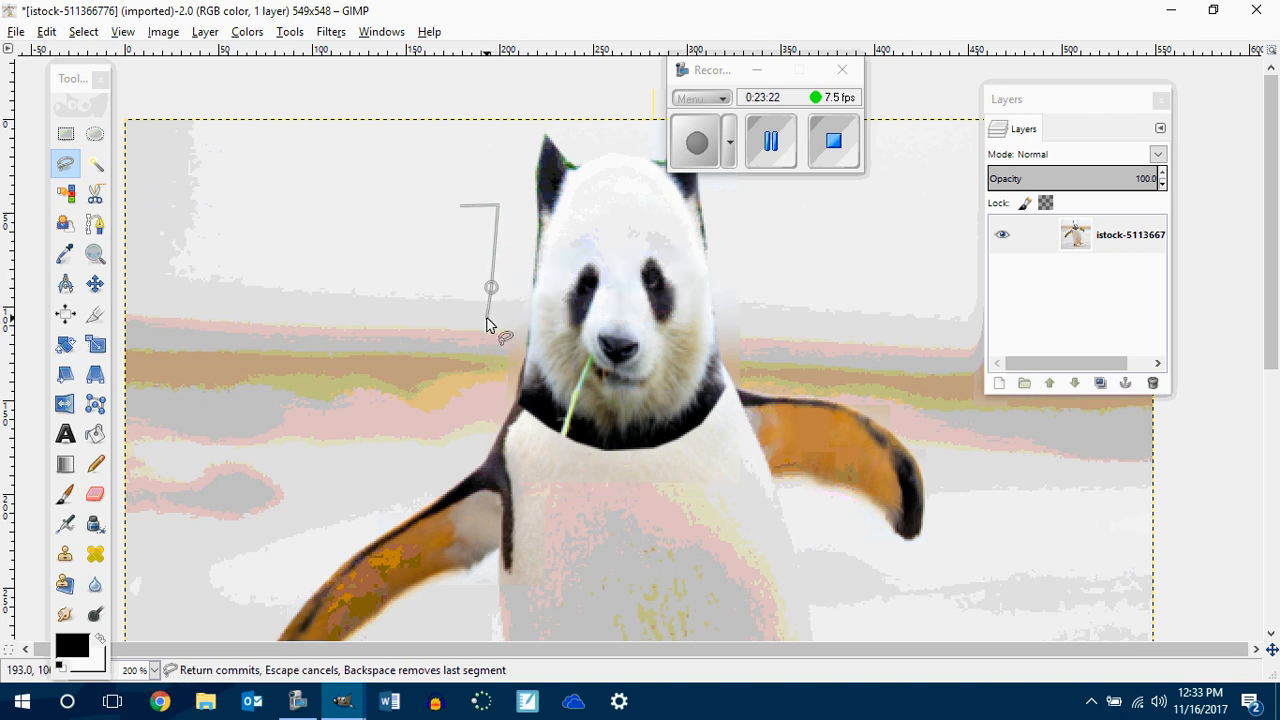
pyautogui.click(486, 318)
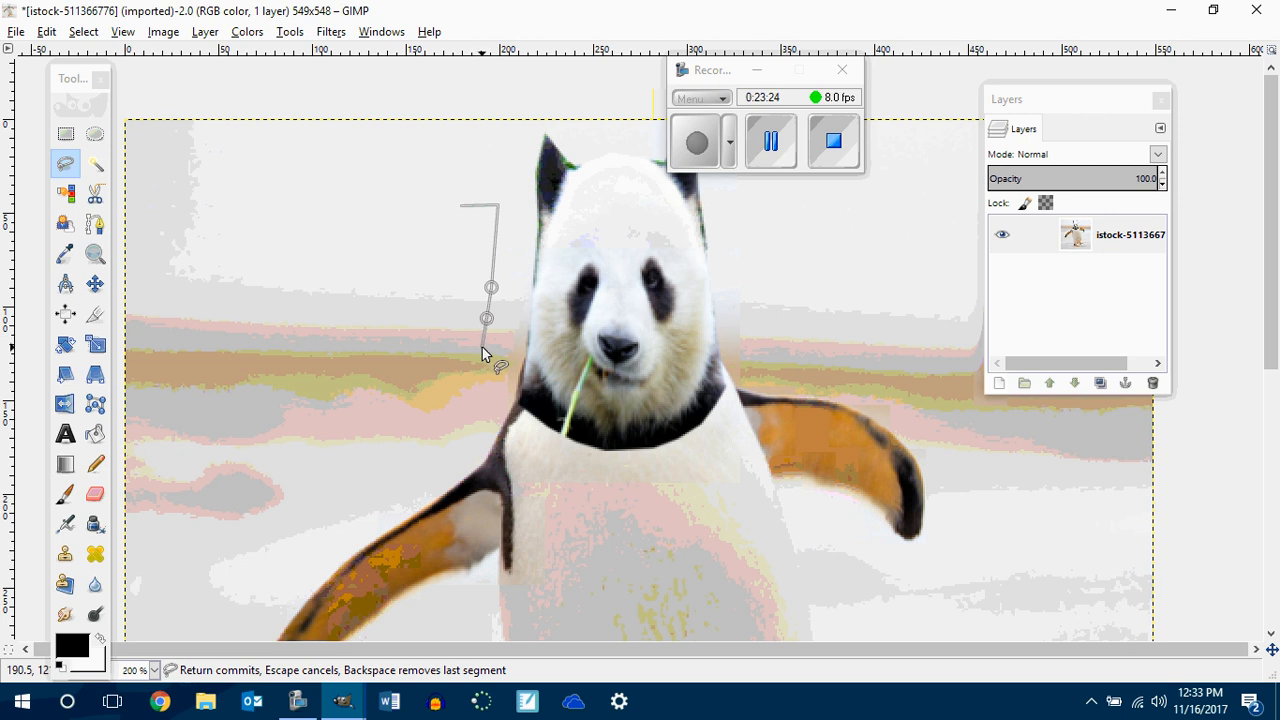
pyautogui.click(480, 347)
pyautogui.click(440, 347)
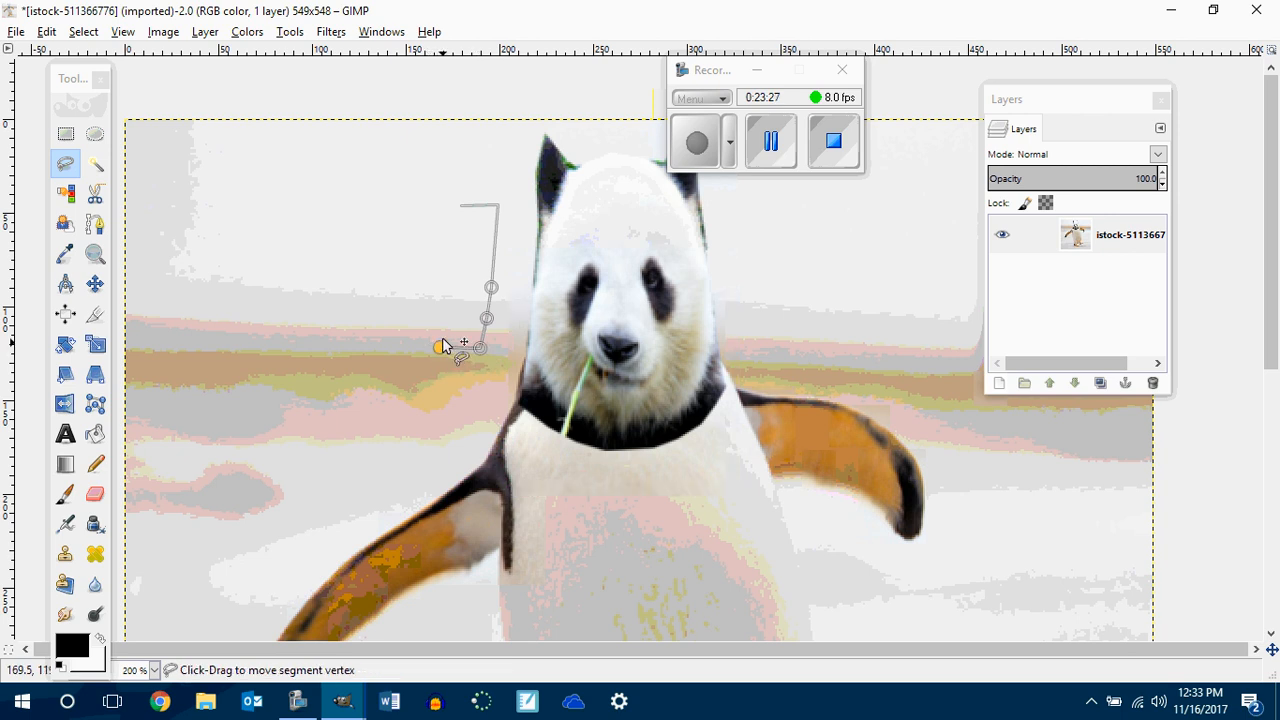
pyautogui.click(461, 205)
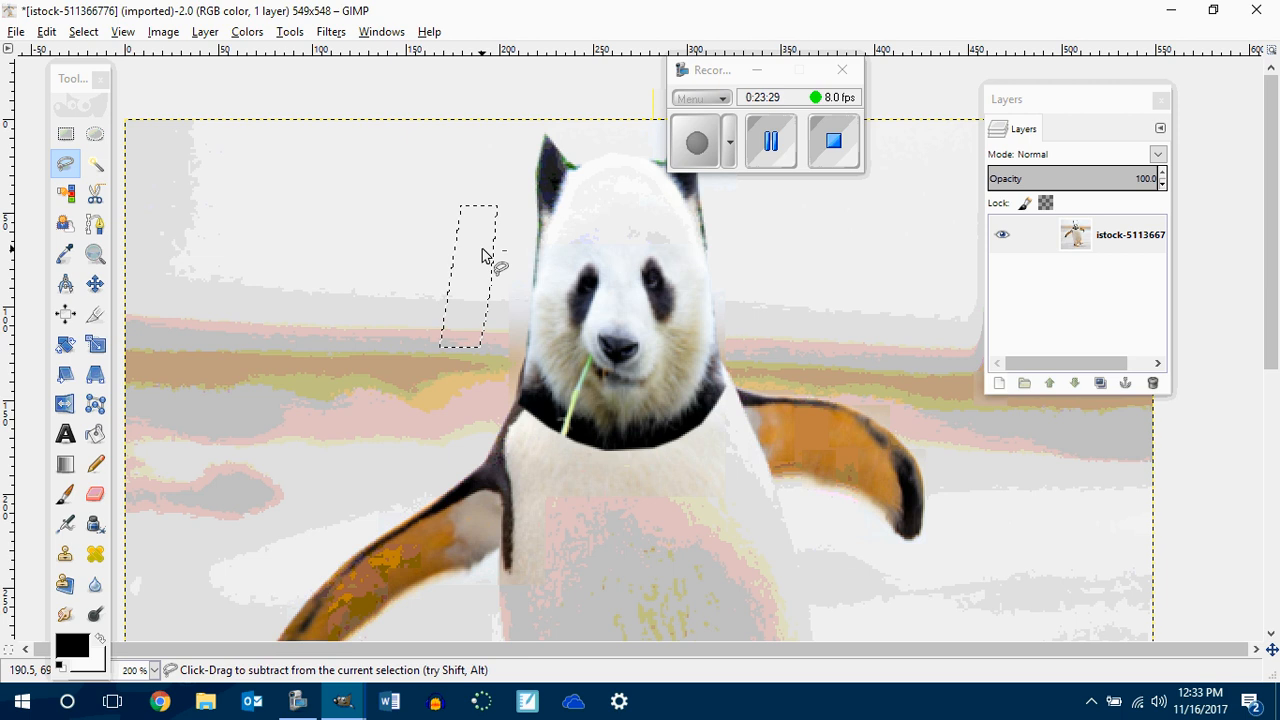
# Copy the background strip, paste it against the nearby edge of the panda's head and anchor it.
pyautogui.hotkey('ctrl', 'c')
pyautogui.hotkey('ctrl', 'v')
pyautogui.moveTo(490, 283); pyautogui.dragTo(519, 285)
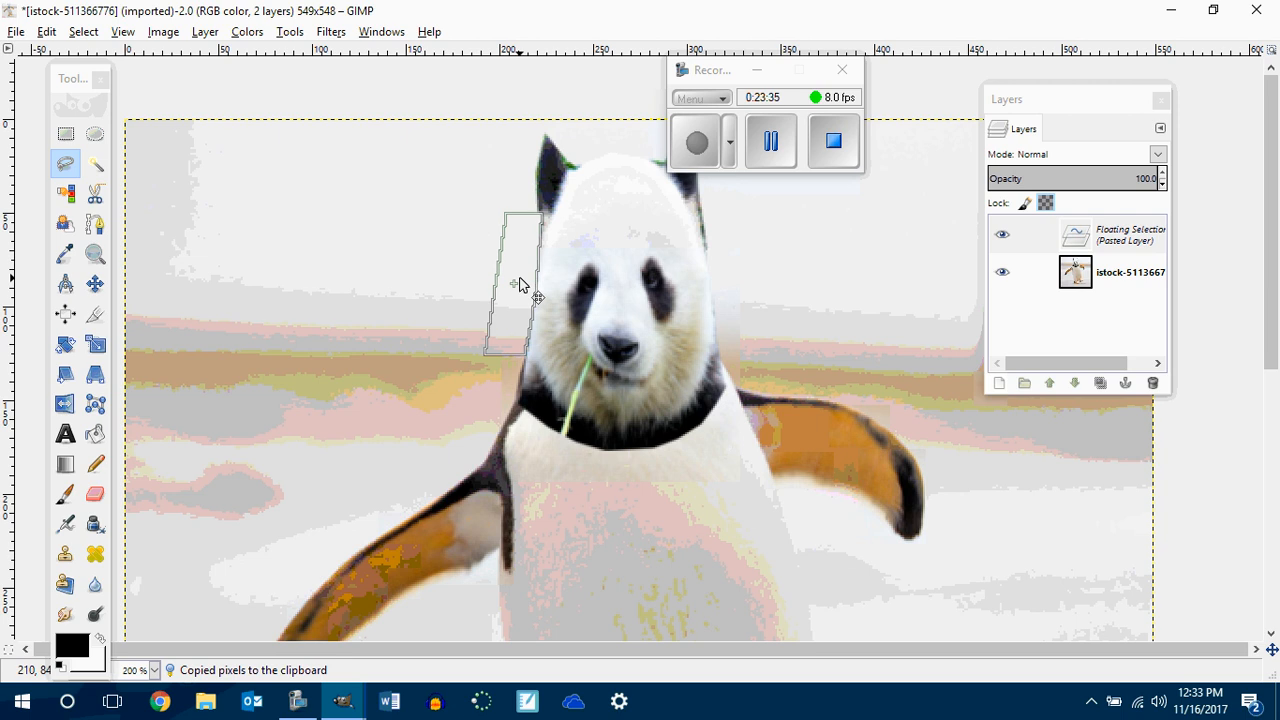
pyautogui.click(366, 310)
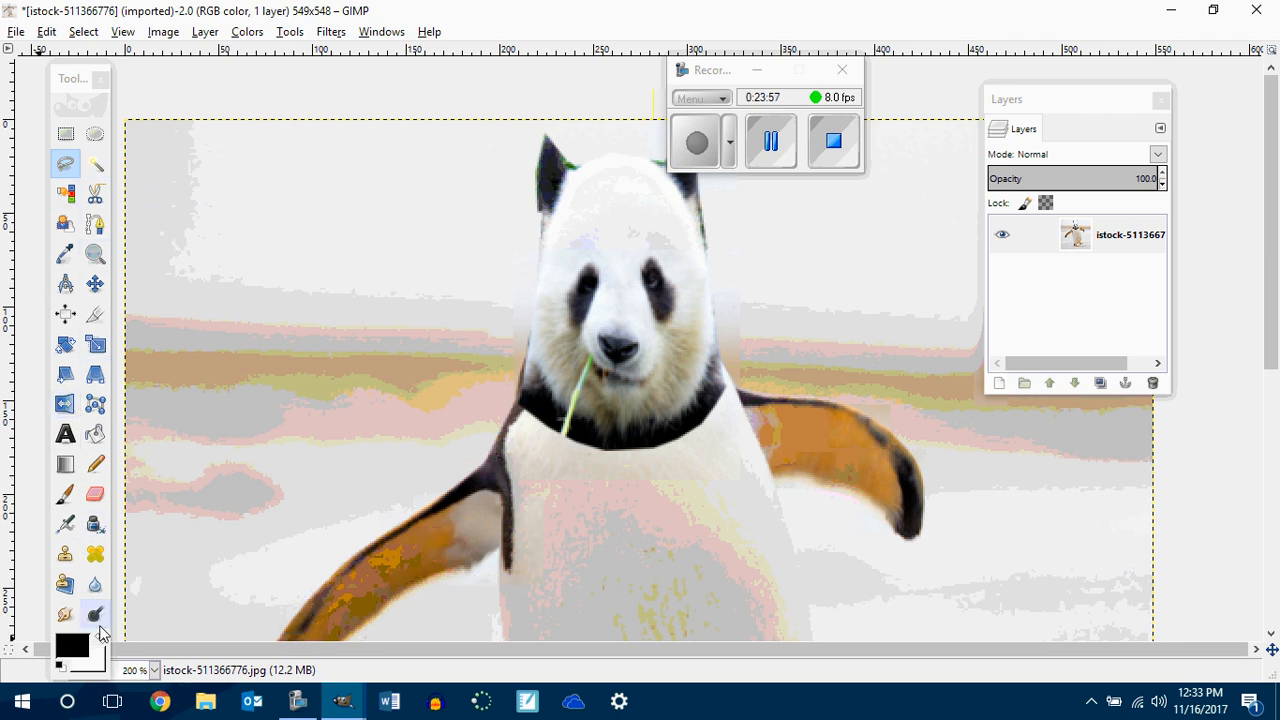
# Lighten the lower edge of the panda's black collar with the Dodge tool where it meets the penguin's body.
pyautogui.click(95, 615)
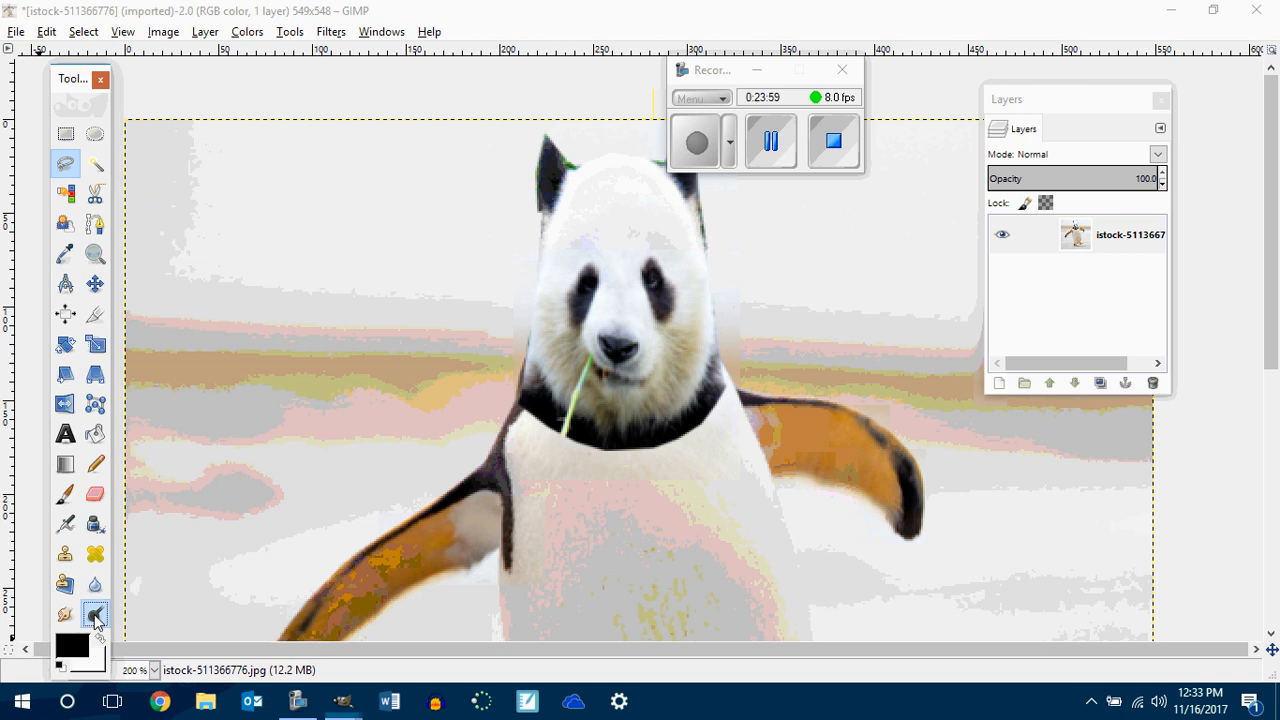
pyautogui.click(529, 416)
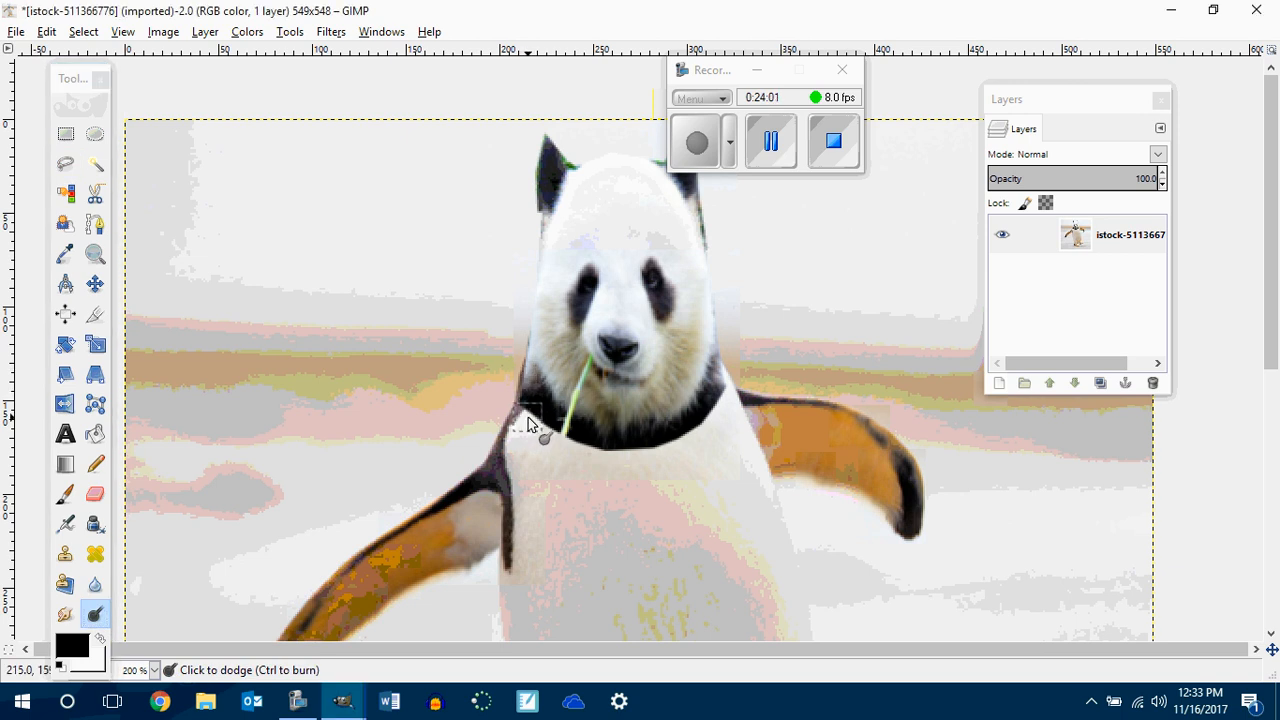
pyautogui.moveTo(528, 417)
pyautogui.mouseDown()
pyautogui.moveTo(578, 455)
pyautogui.moveTo(615, 459)
pyautogui.moveTo(713, 429)
pyautogui.moveTo(730, 393)
pyautogui.moveTo(688, 436)
pyautogui.moveTo(696, 429)
pyautogui.moveTo(645, 447)
pyautogui.mouseUp()
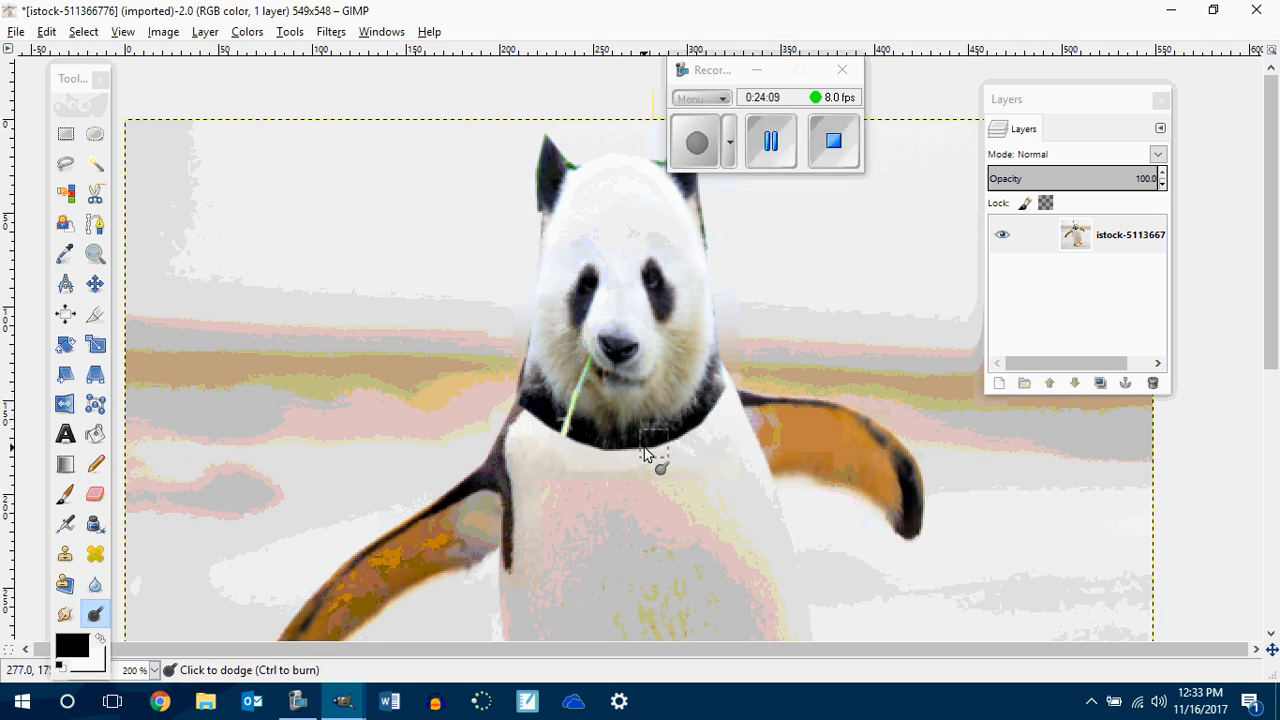
# Blend the panda's black collar into the penguin's white chest with the Smudge tool at brush size 5.
pyautogui.click(65, 616)
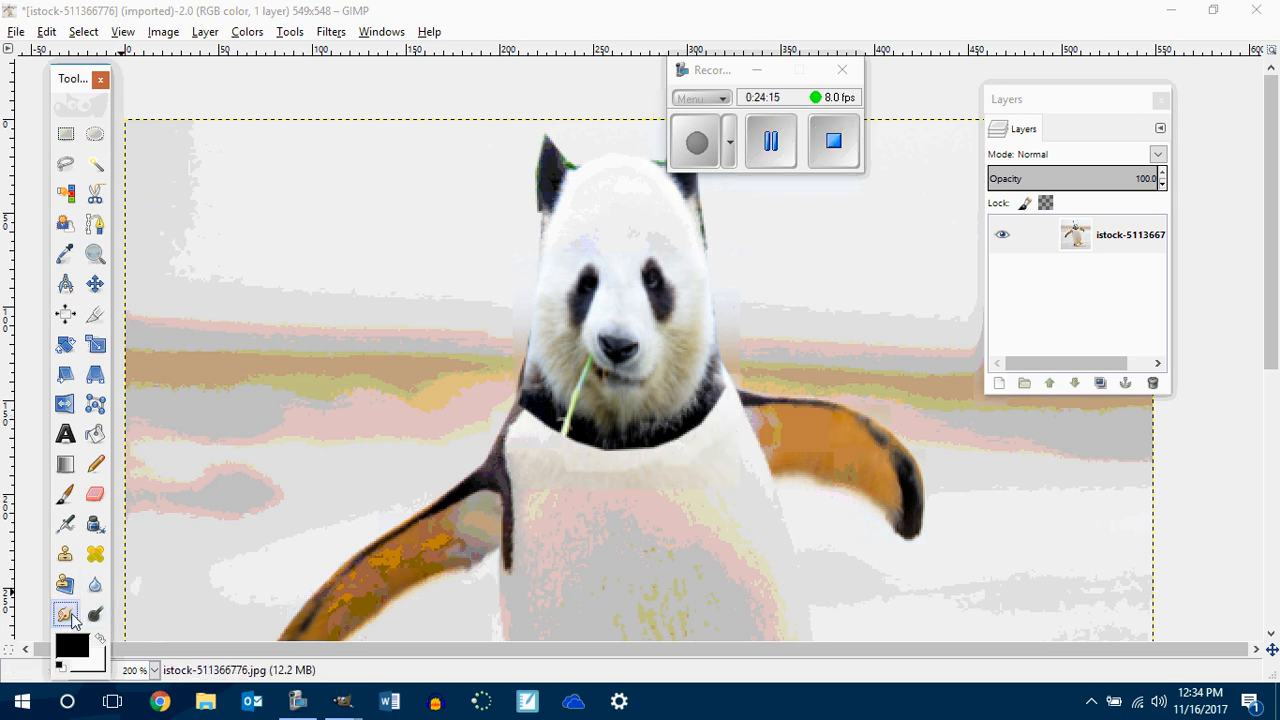
pyautogui.doubleClick(65, 616)
pyautogui.moveTo(126, 378); pyautogui.dragTo(275, 173)
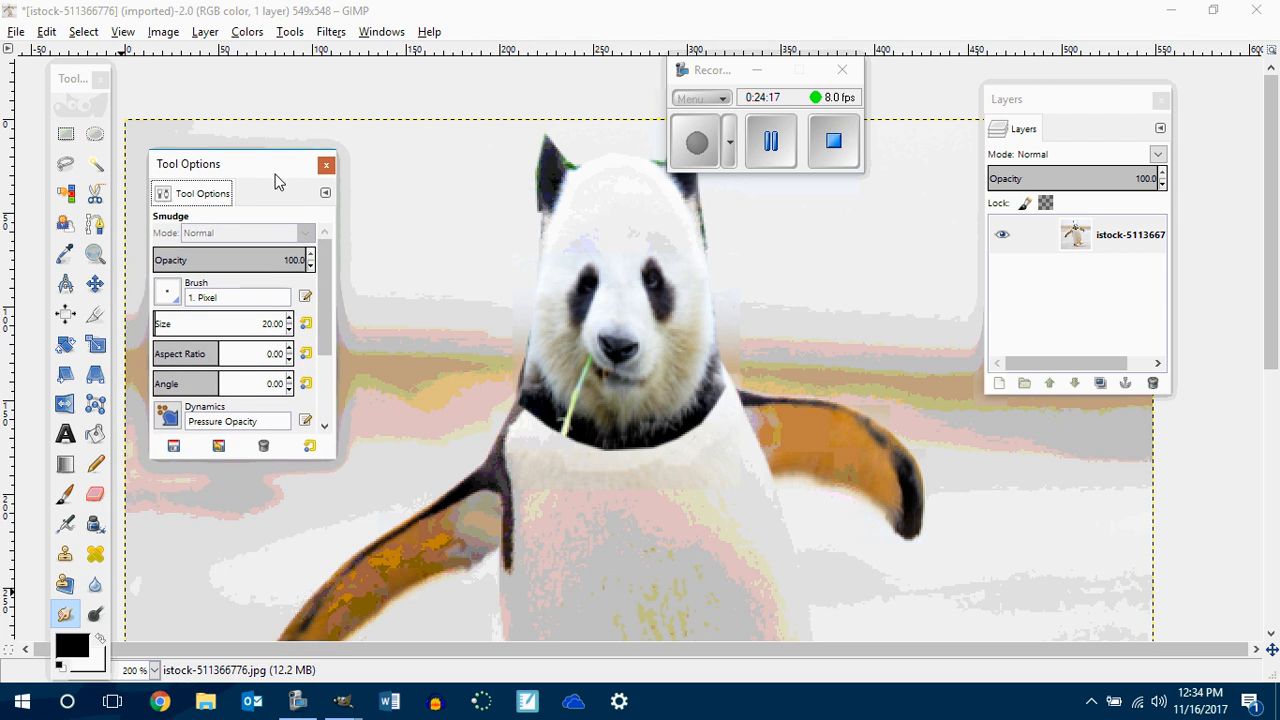
pyautogui.click(289, 330)
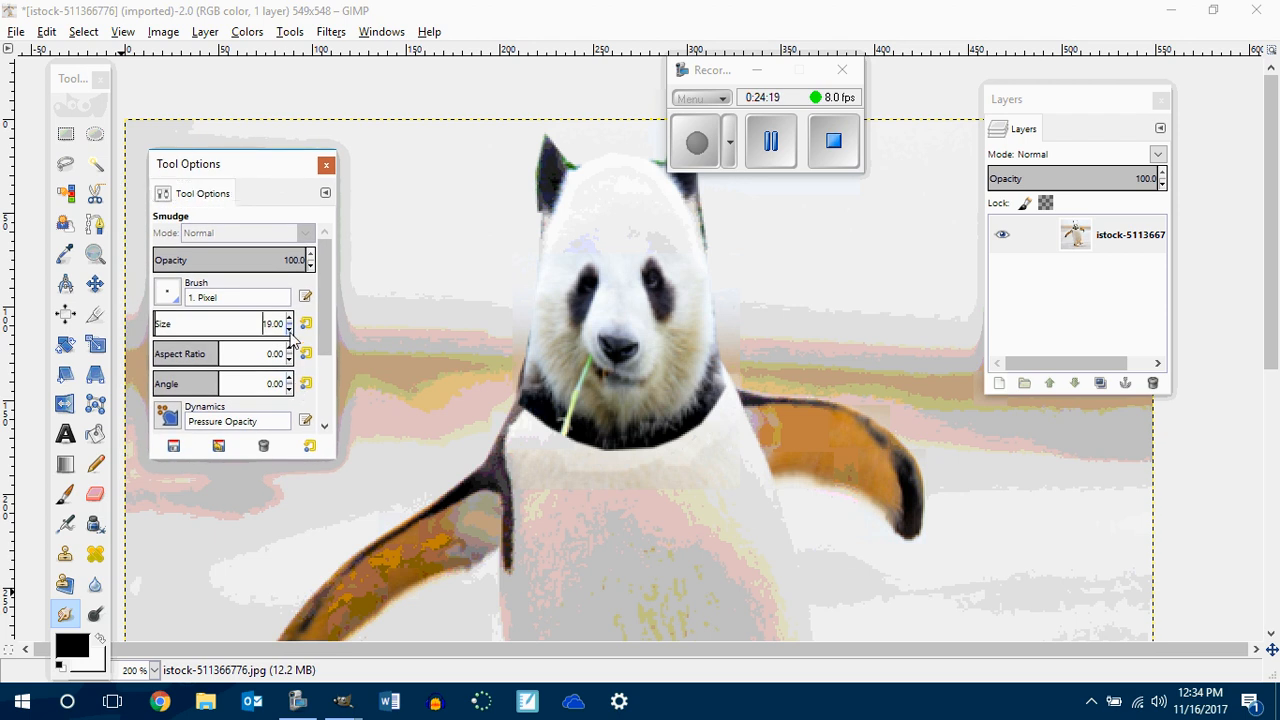
pyautogui.click(538, 420)
pyautogui.moveTo(532, 405)
pyautogui.mouseDown()
pyautogui.moveTo(535, 424)
pyautogui.moveTo(533, 405)
pyautogui.mouseUp()
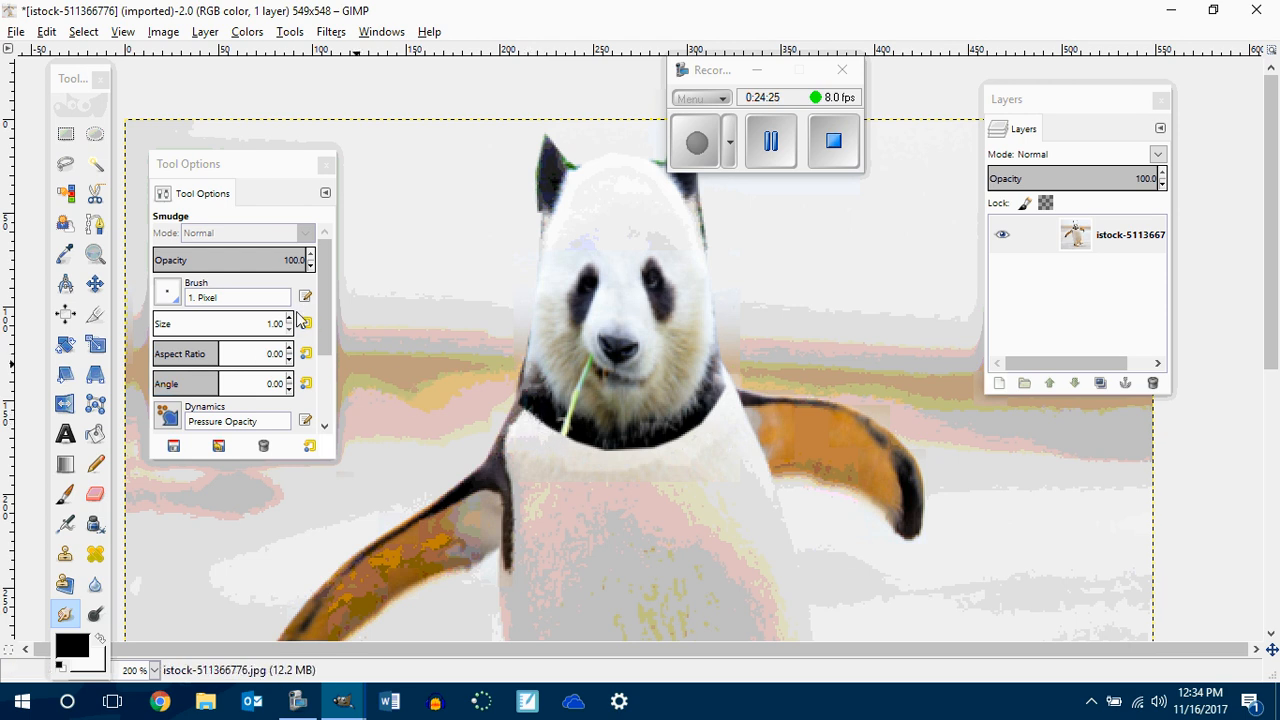
pyautogui.click(289, 319)
pyautogui.click(289, 319)
pyautogui.click(289, 319)
pyautogui.click(289, 319)
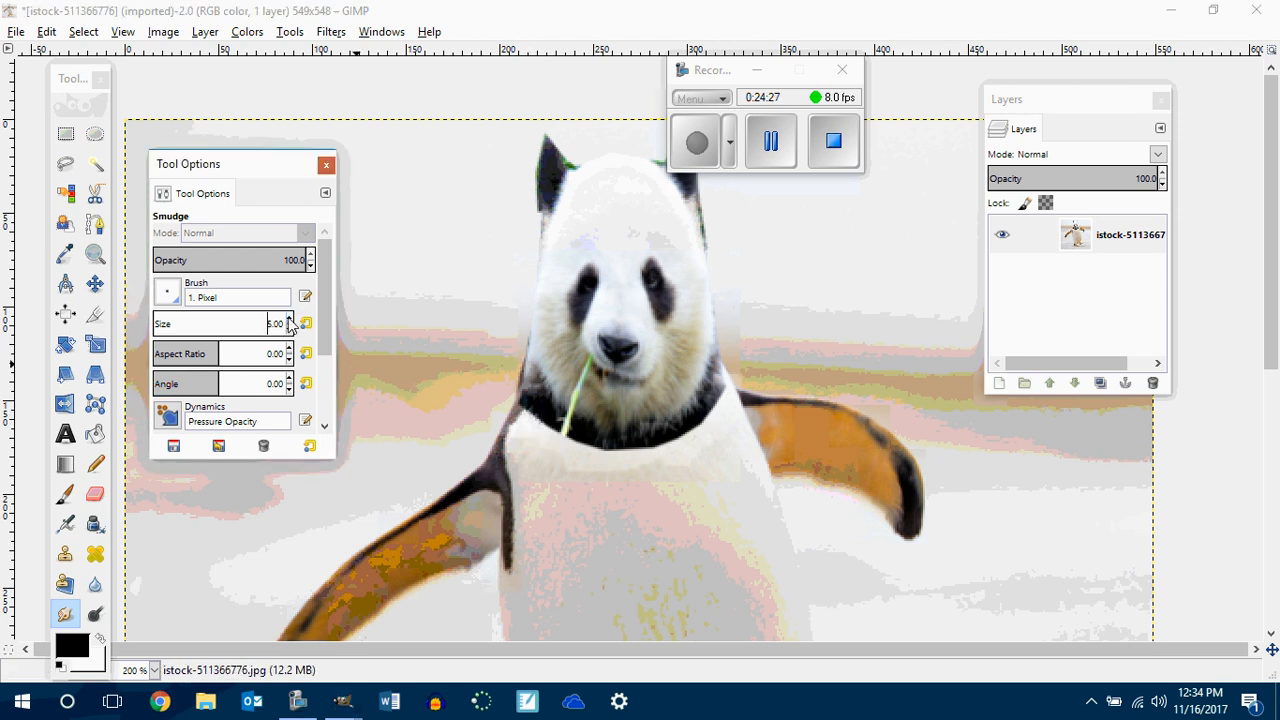
pyautogui.moveTo(520, 406)
pyautogui.mouseDown()
pyautogui.moveTo(542, 430)
pyautogui.moveTo(564, 416)
pyautogui.moveTo(586, 456)
pyautogui.moveTo(611, 425)
pyautogui.moveTo(608, 451)
pyautogui.moveTo(593, 452)
pyautogui.moveTo(603, 460)
pyautogui.moveTo(641, 444)
pyautogui.moveTo(576, 451)
pyautogui.moveTo(569, 419)
pyautogui.moveTo(542, 432)
pyautogui.moveTo(522, 417)
pyautogui.moveTo(516, 433)
pyautogui.moveTo(603, 431)
pyautogui.moveTo(639, 456)
pyautogui.moveTo(669, 436)
pyautogui.moveTo(677, 457)
pyautogui.moveTo(666, 443)
pyautogui.moveTo(665, 458)
pyautogui.moveTo(615, 457)
pyautogui.moveTo(679, 444)
pyautogui.moveTo(678, 422)
pyautogui.moveTo(704, 439)
pyautogui.moveTo(723, 374)
pyautogui.mouseUp()
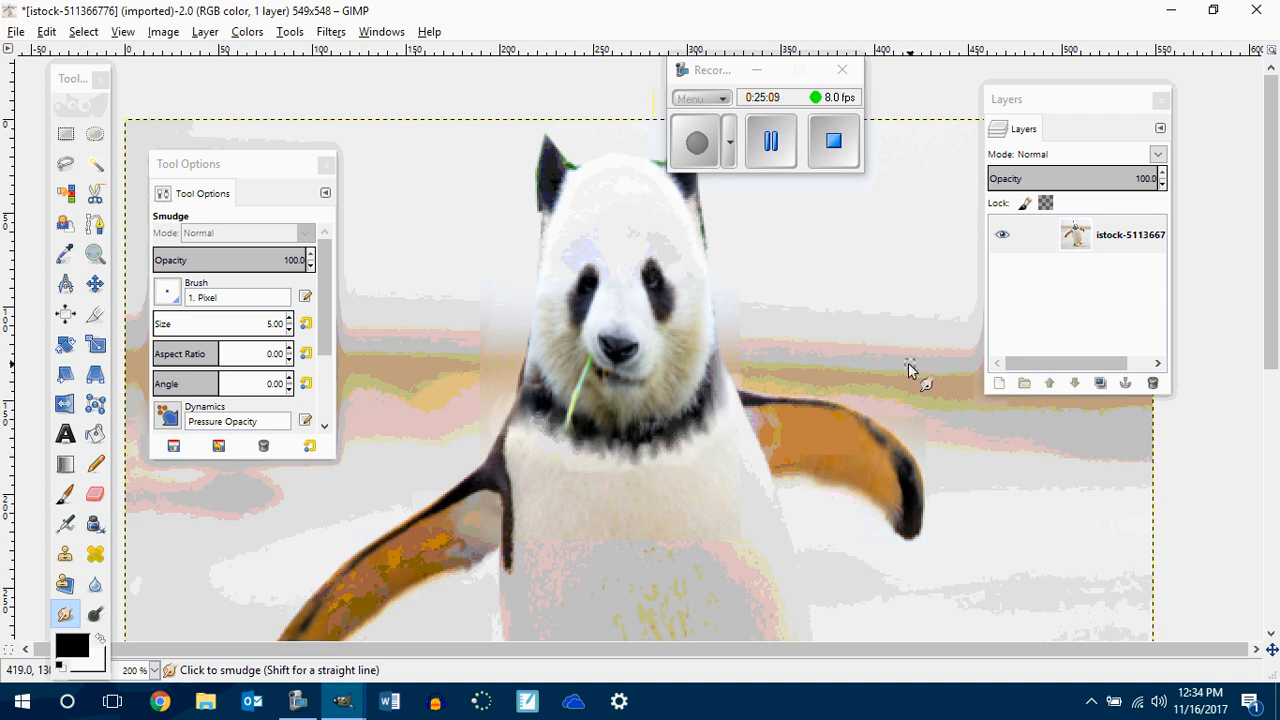
# Examine the combined panda-penguin picture as a whole and up close to check the blended neck and body.
pyautogui.scroll(-3, 808, 334)
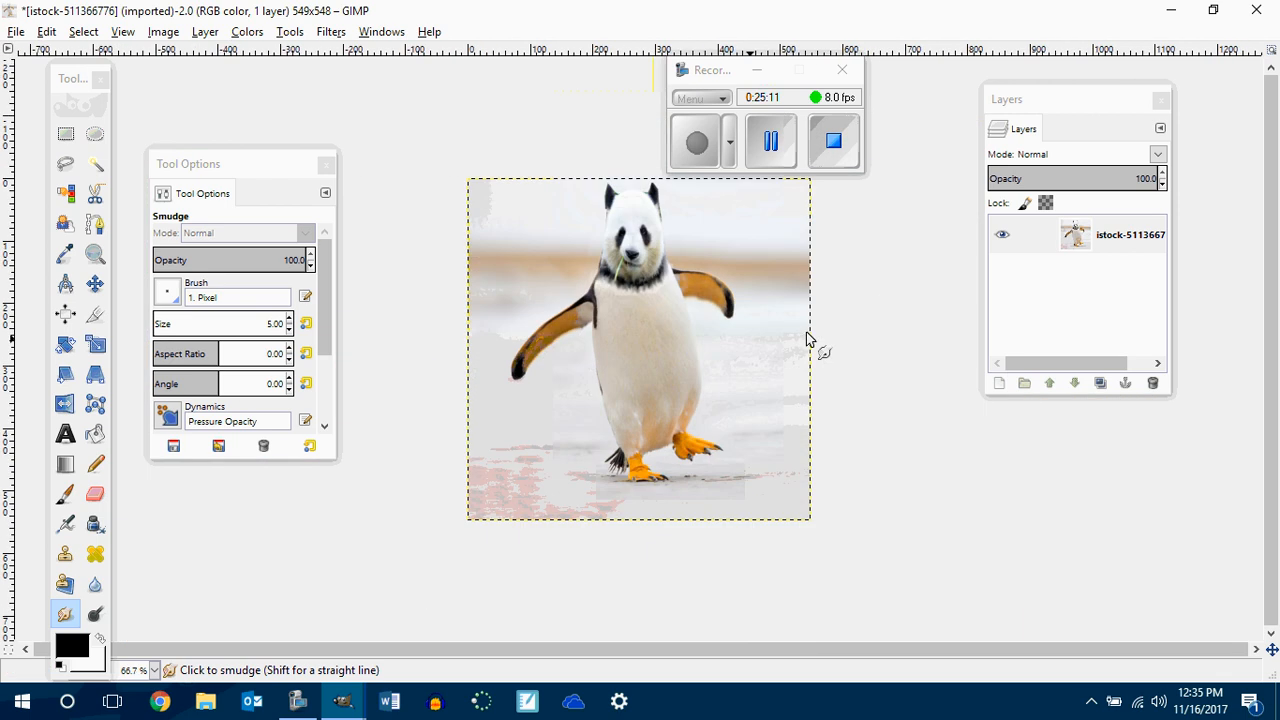
pyautogui.scroll(1, 807, 333)
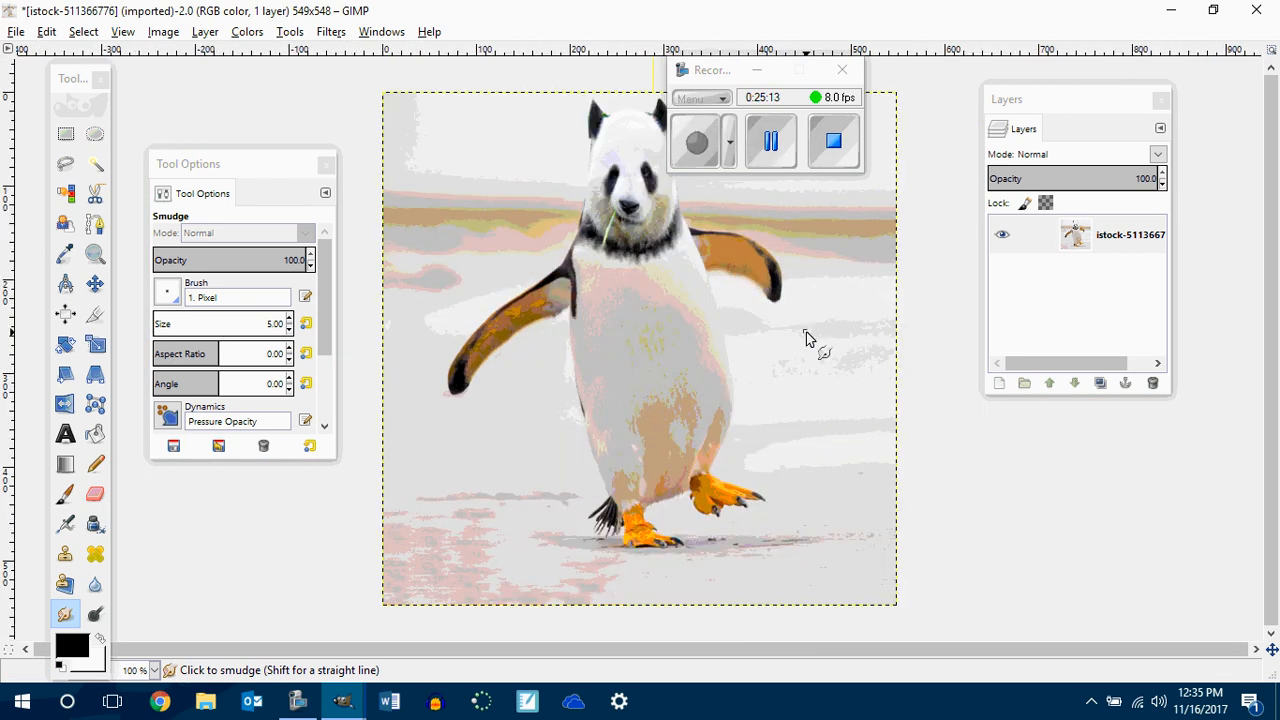
pyautogui.scroll(1, 808, 337)
pyautogui.scroll(-2, 822, 338)
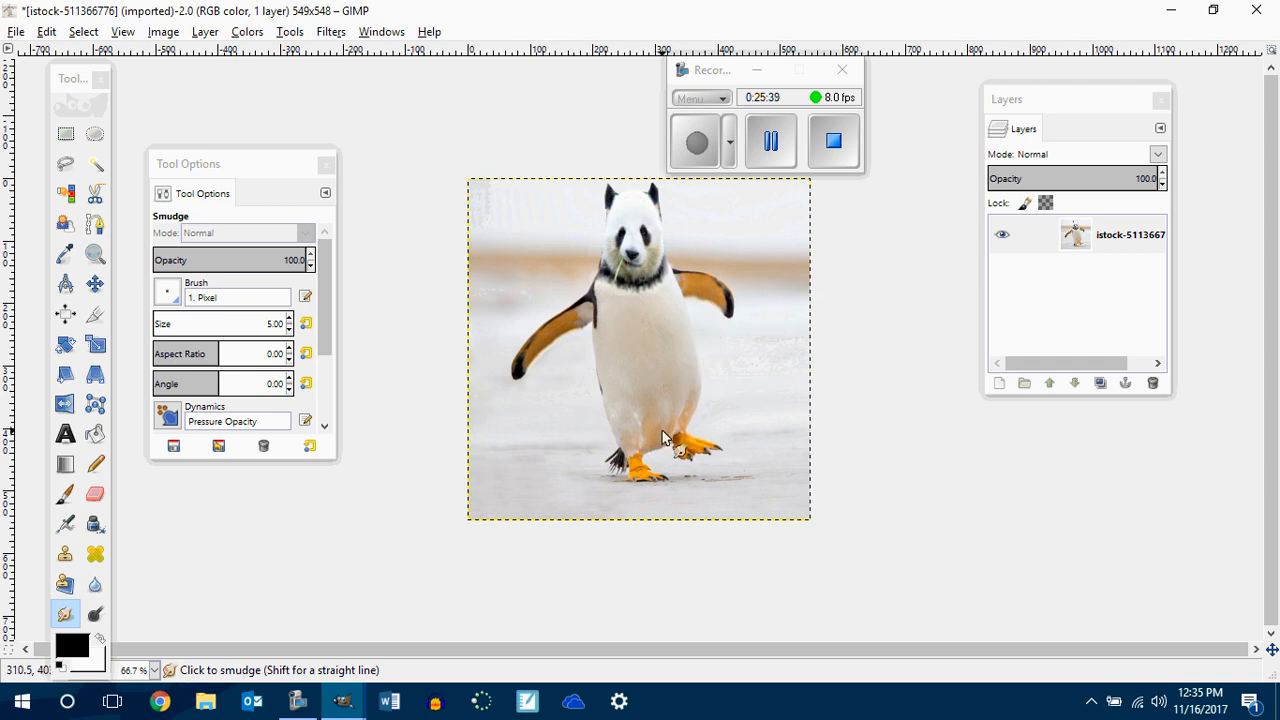
pyautogui.keyDown('ctrl'); pyautogui.scroll(3, 736, 398); pyautogui.keyUp('ctrl')
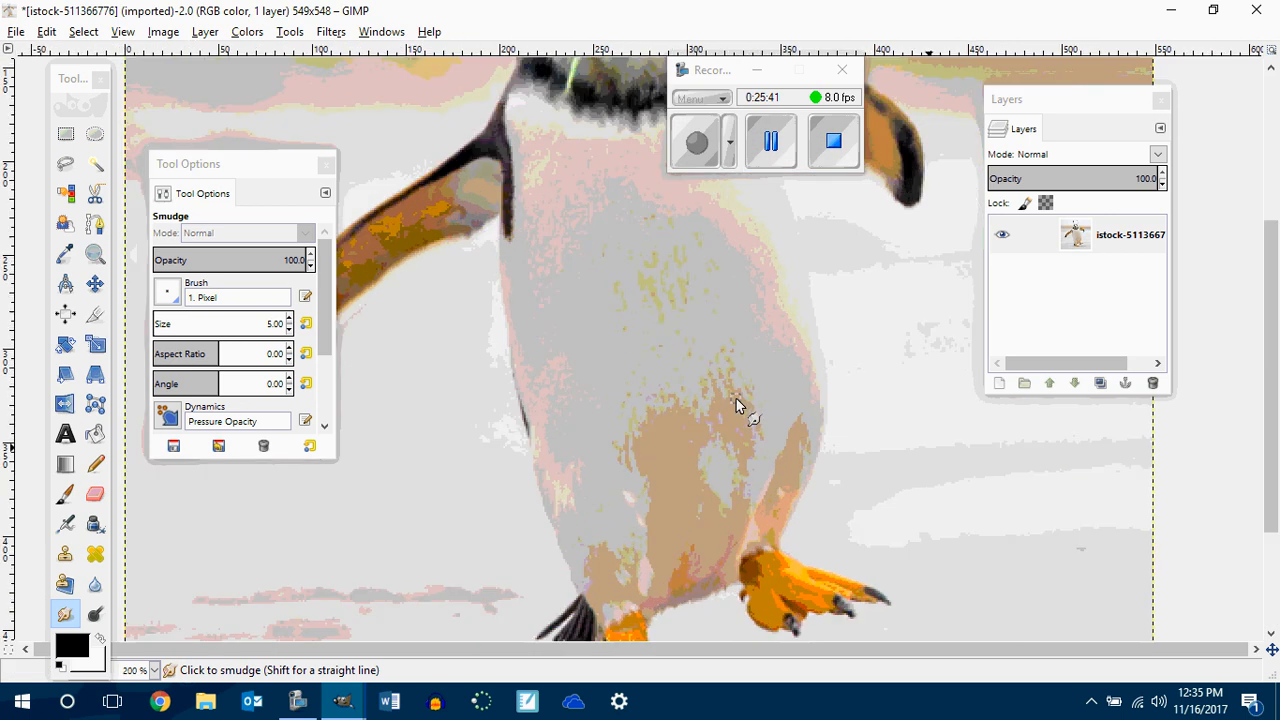
pyautogui.keyDown('ctrl'); pyautogui.scroll(-3, 736, 398); pyautogui.keyUp('ctrl')
pyautogui.keyDown('ctrl'); pyautogui.scroll(-4, 736, 401); pyautogui.keyUp('ctrl')
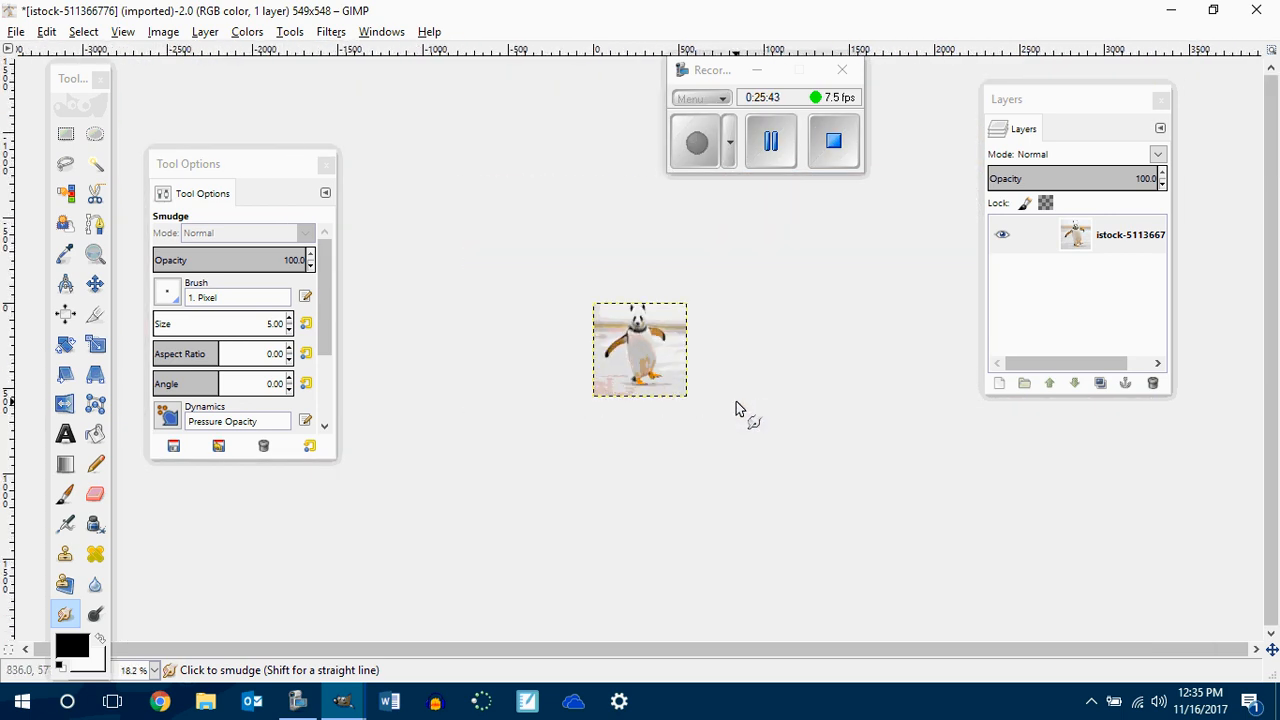
pyautogui.keyDown('ctrl'); pyautogui.scroll(5, 736, 401); pyautogui.keyUp('ctrl')
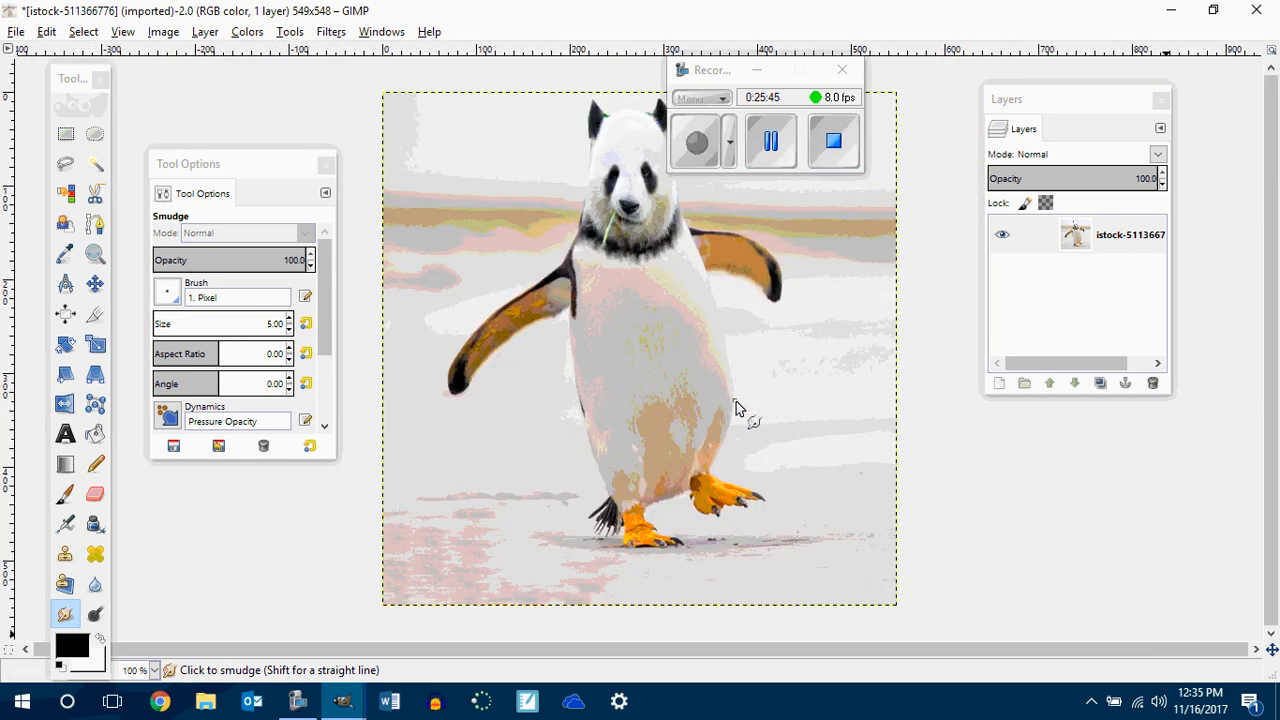
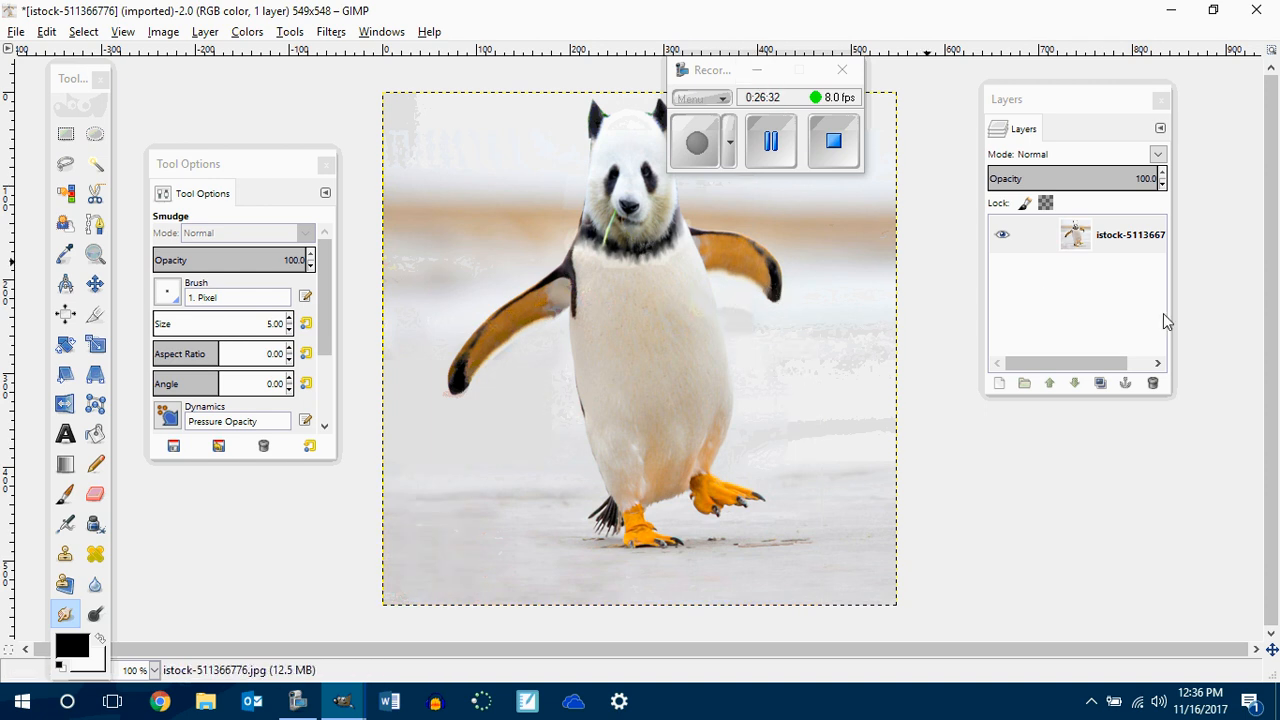
# Export the combined panda-penguin picture as myPanguinda.jpg in the W2 Gimp Alpha Channel folder with JPEG quality 100.
pyautogui.click(15, 32)
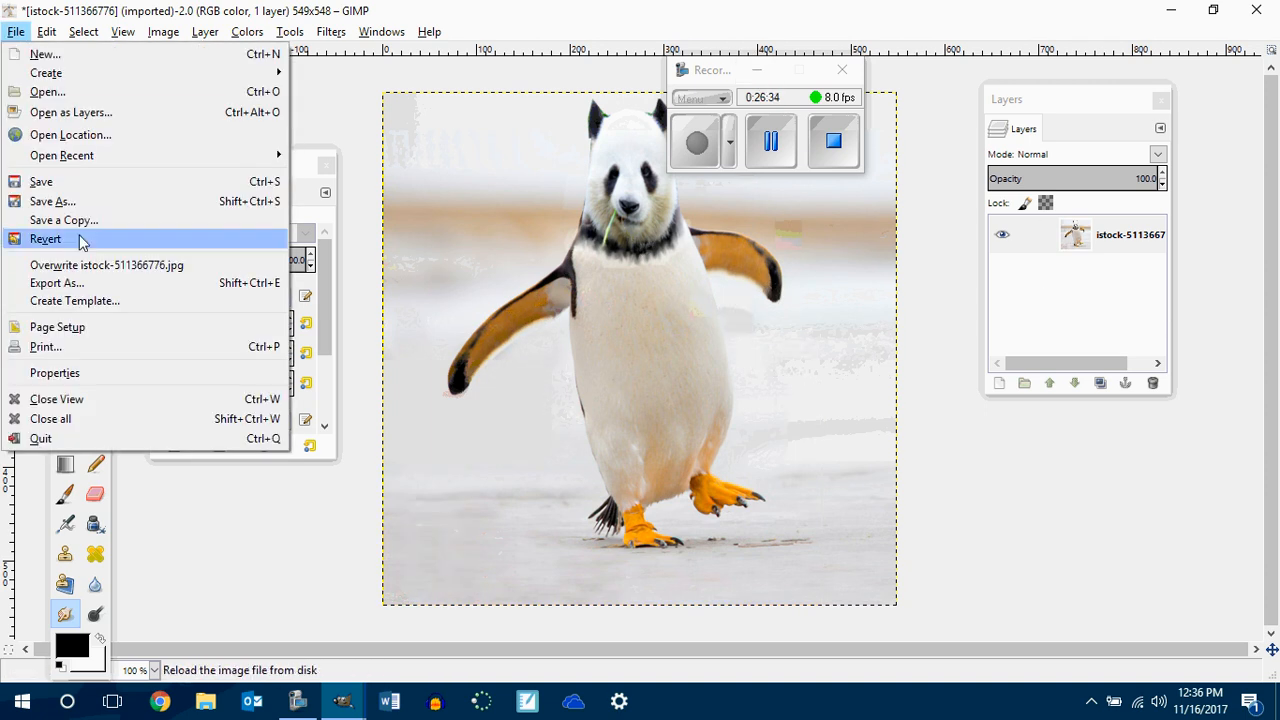
pyautogui.click(88, 283)
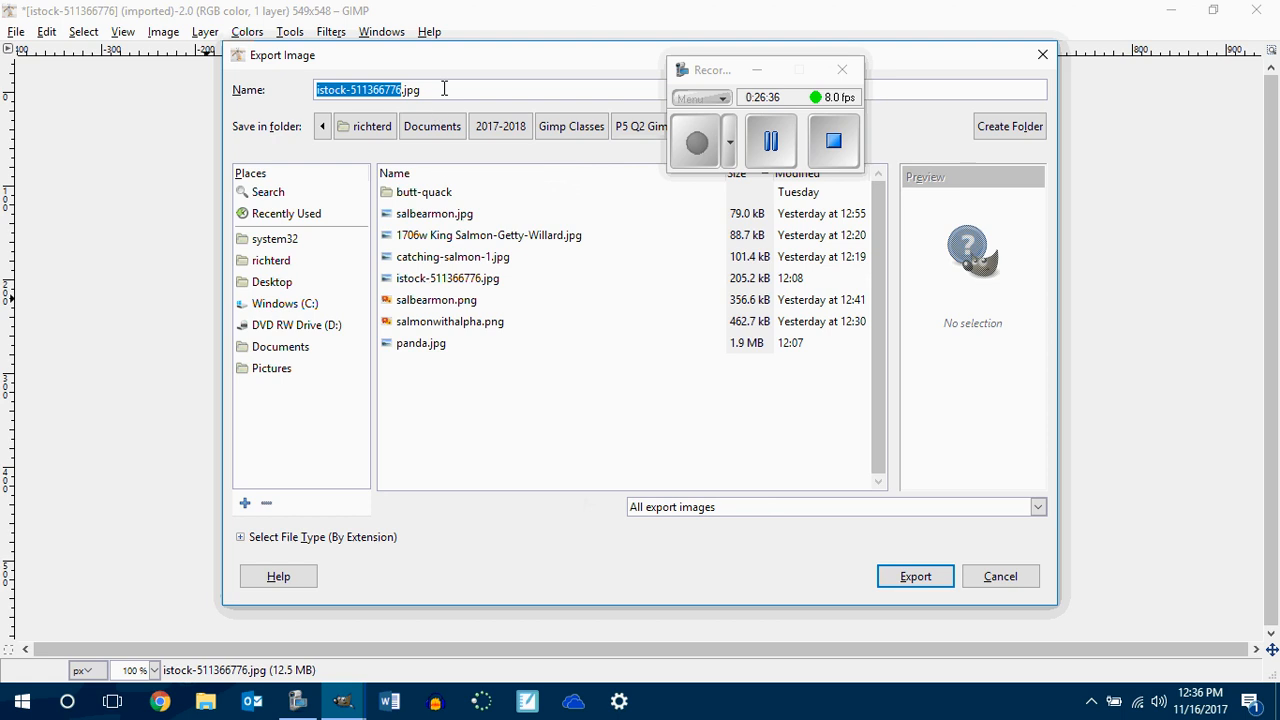
pyautogui.tripleClick(444, 89)
pyautogui.write('myPang')
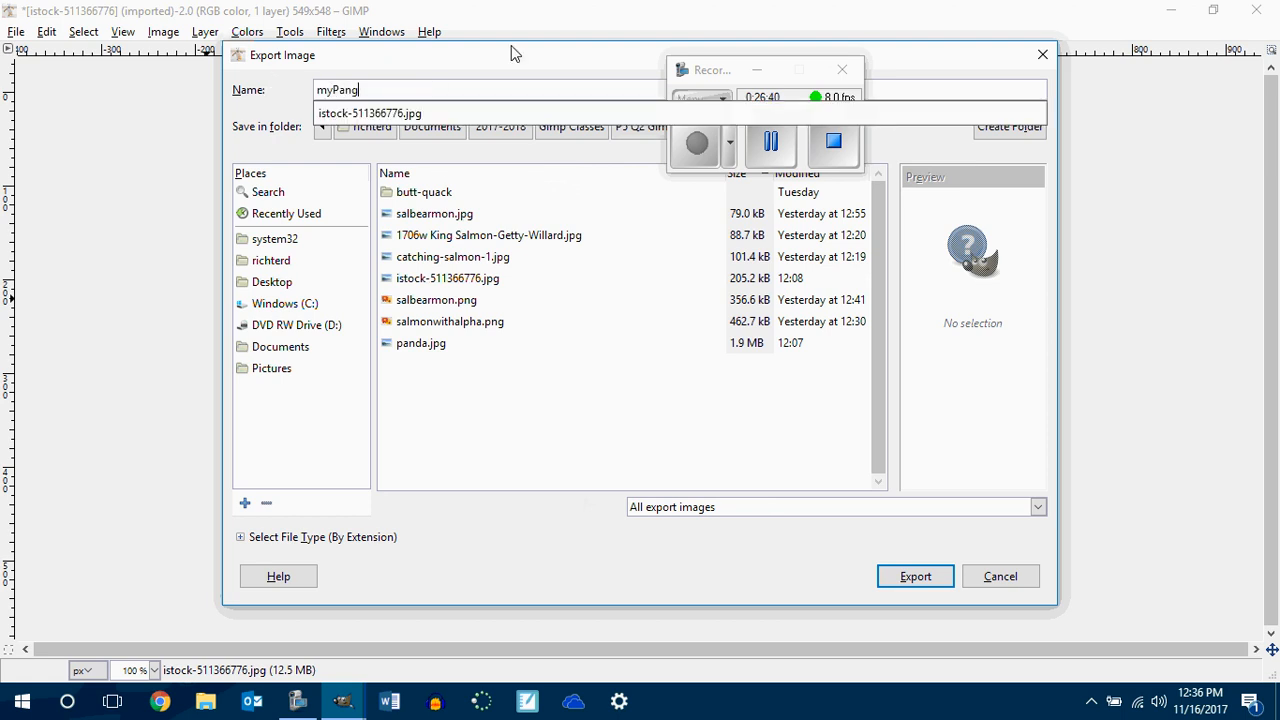
pyautogui.write('uinda.')
pyautogui.write('jpg')
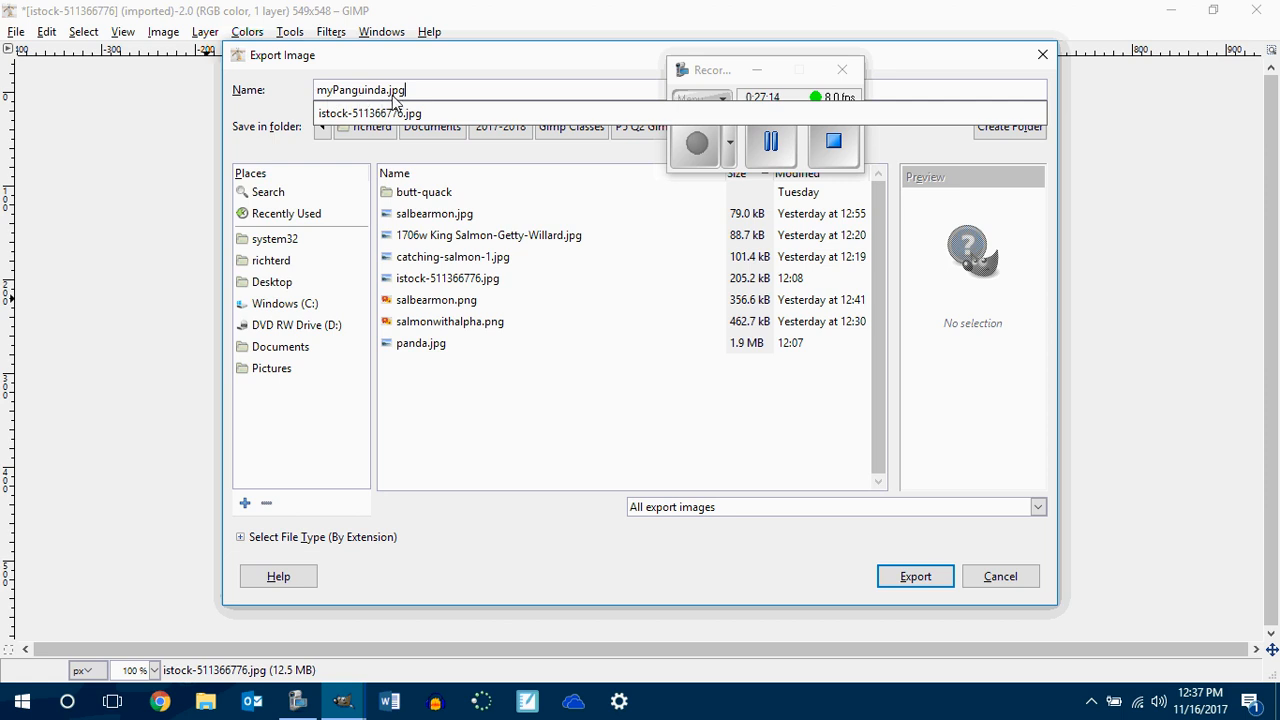
pyautogui.click(934, 584)
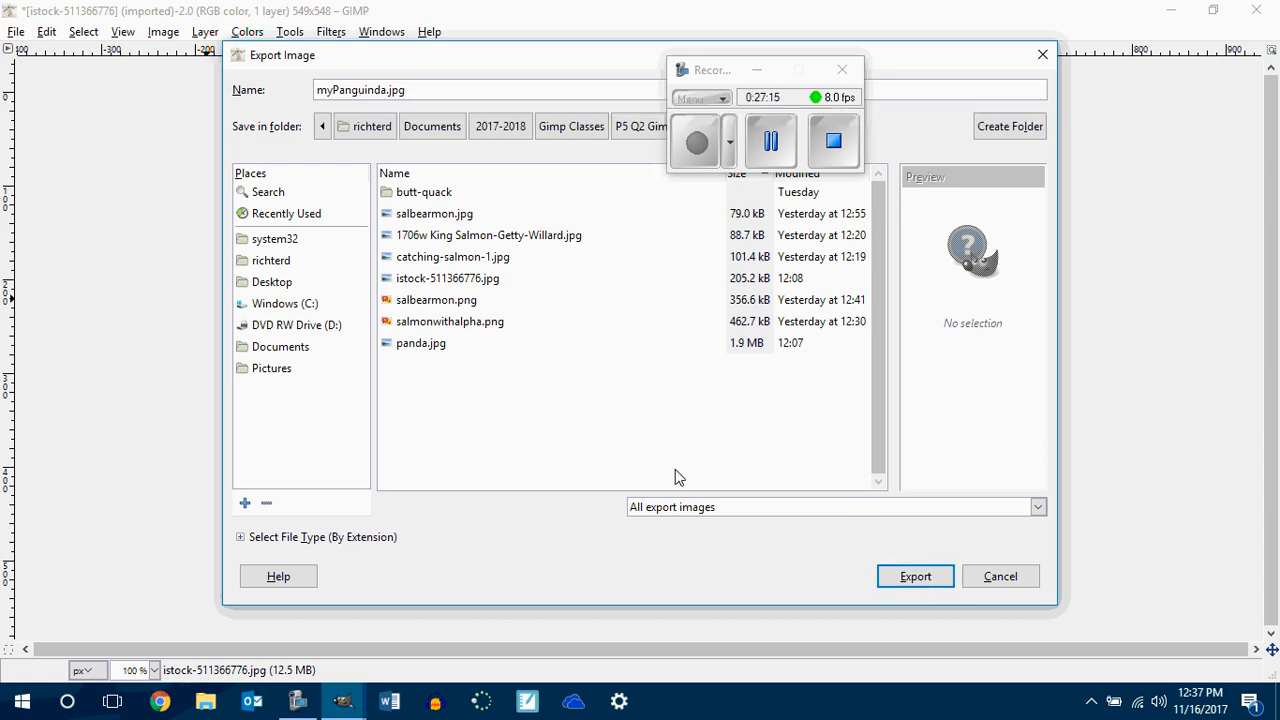
pyautogui.click(913, 586)
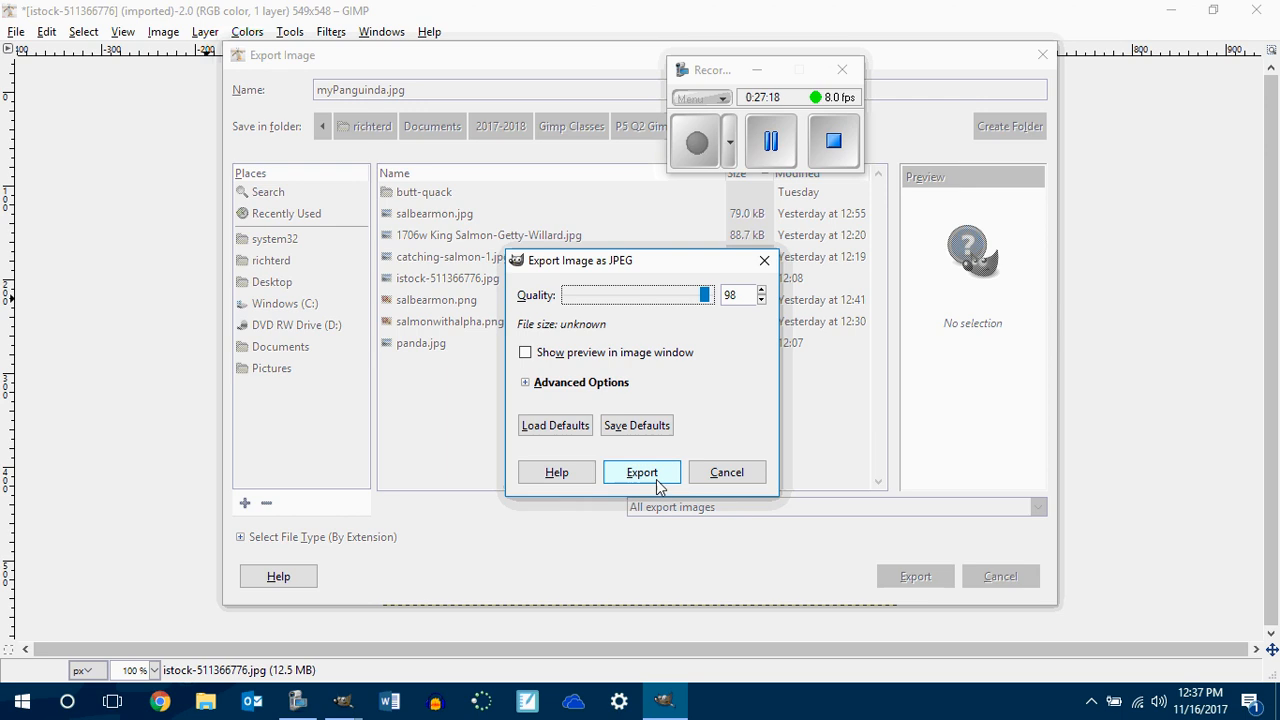
pyautogui.moveTo(705, 295); pyautogui.dragTo(740, 295)
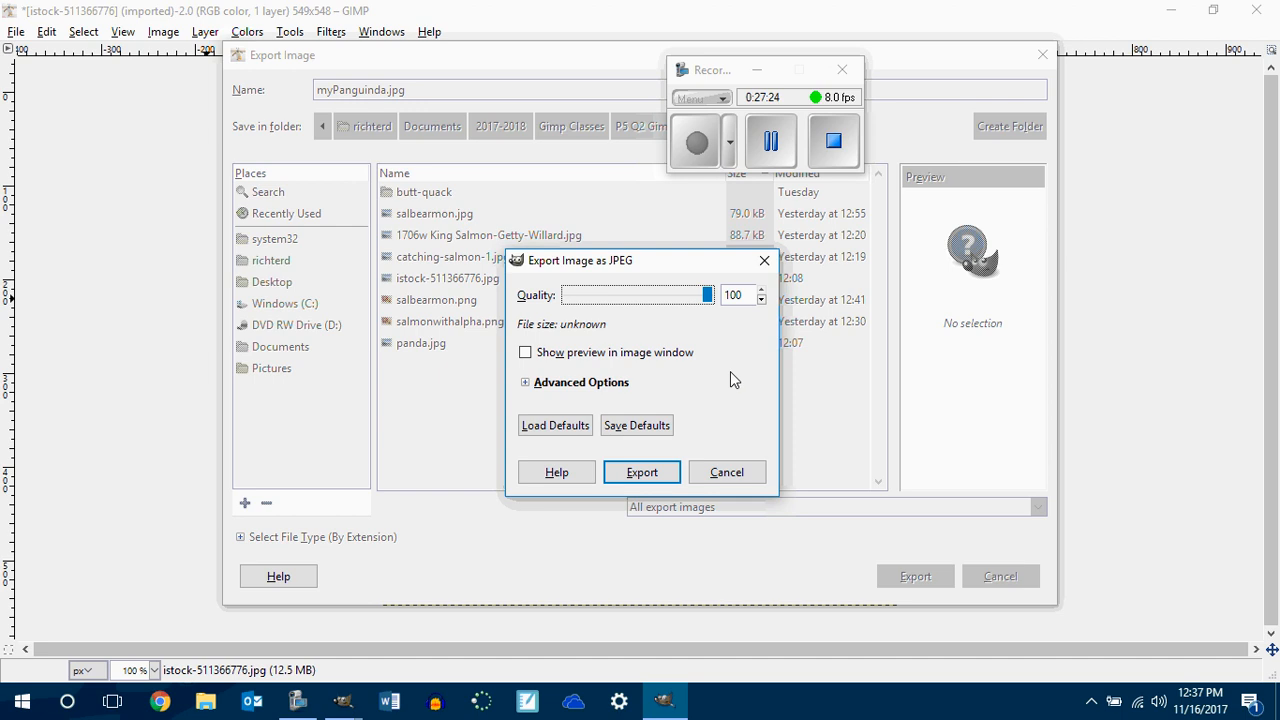
pyautogui.click(654, 473)
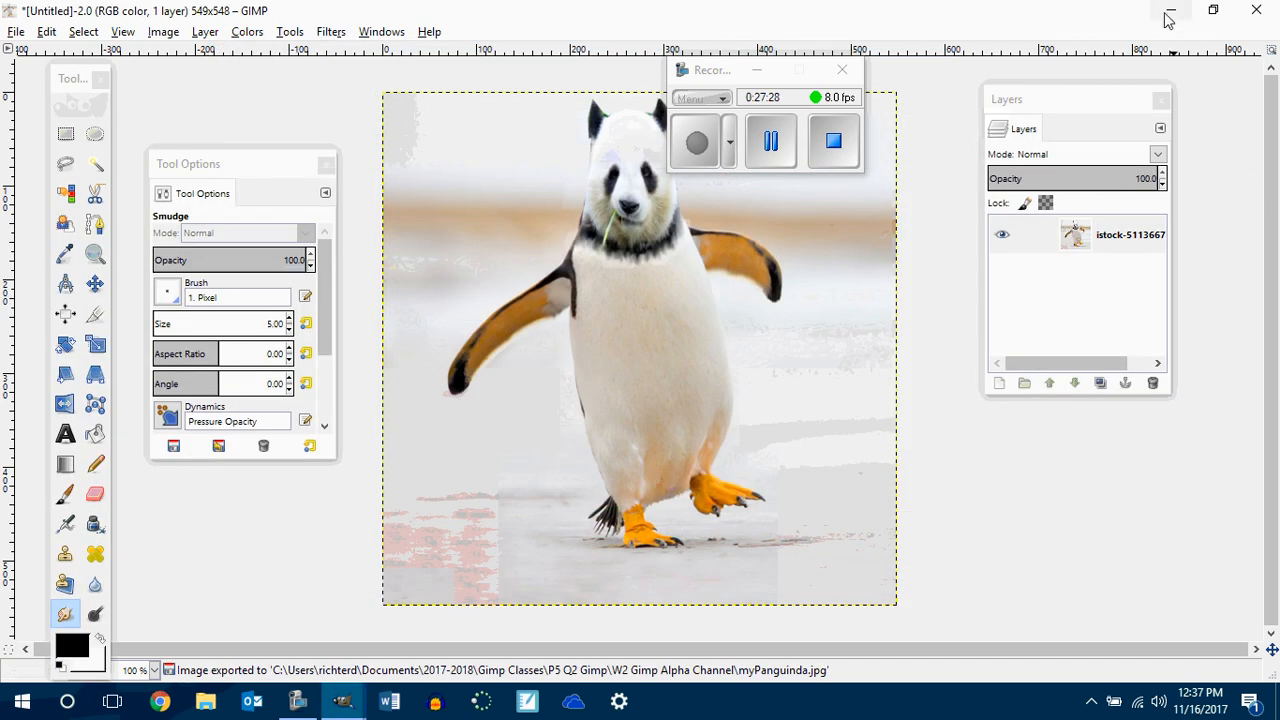
# Switch to File Explorer and open Documents, 2017-2018, Gimp Classes, P5 Q2 Gimp, W2 Gimp Alpha Channel to find the exported picture.
pyautogui.click(208, 705)
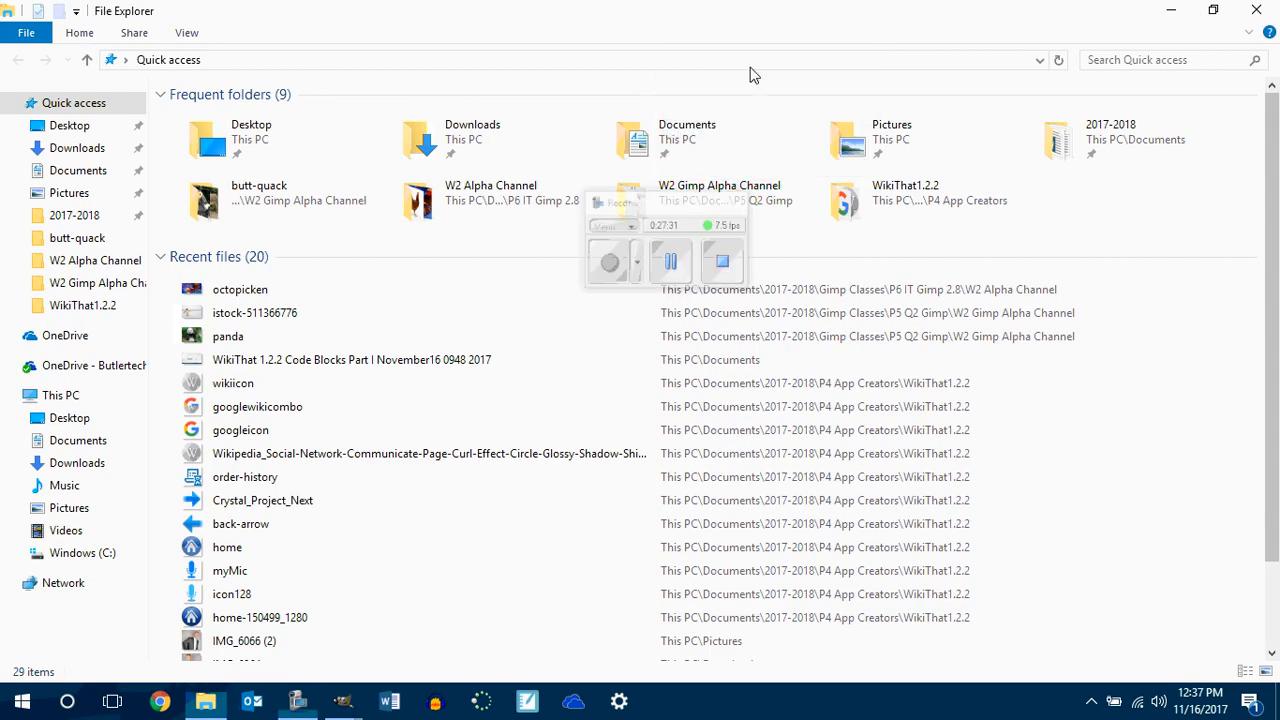
pyautogui.doubleClick(632, 146)
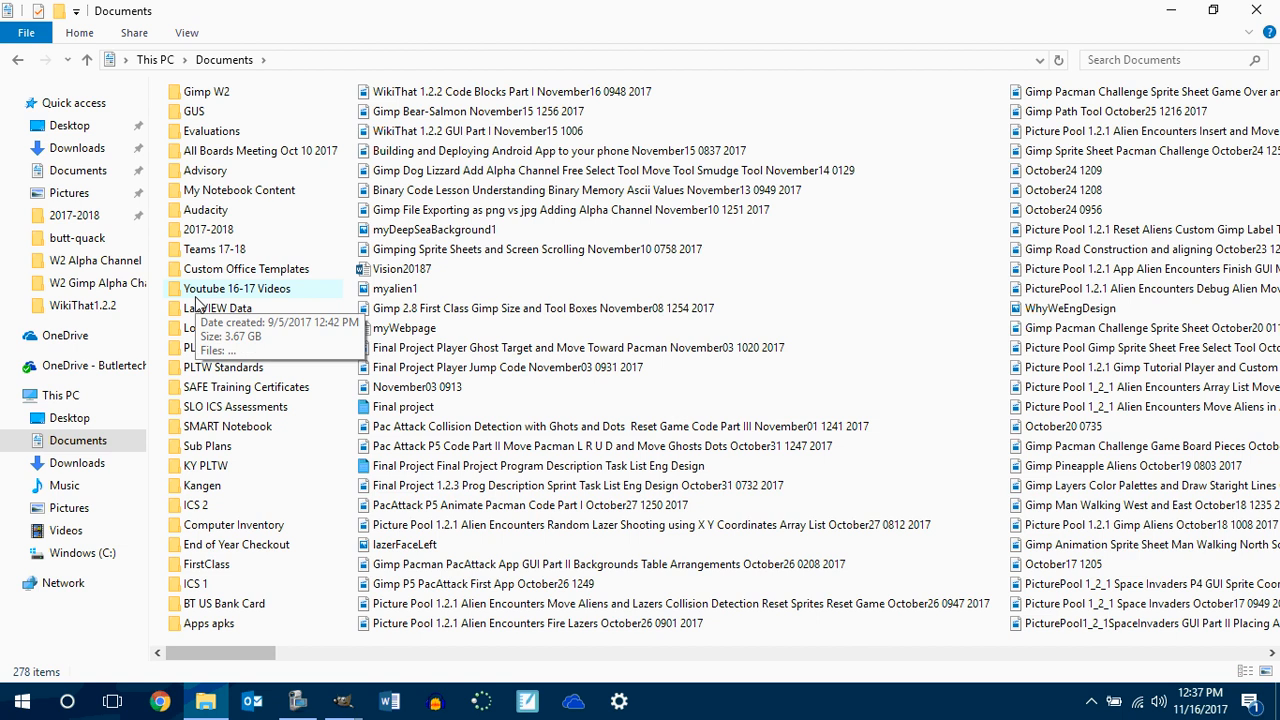
pyautogui.doubleClick(203, 231)
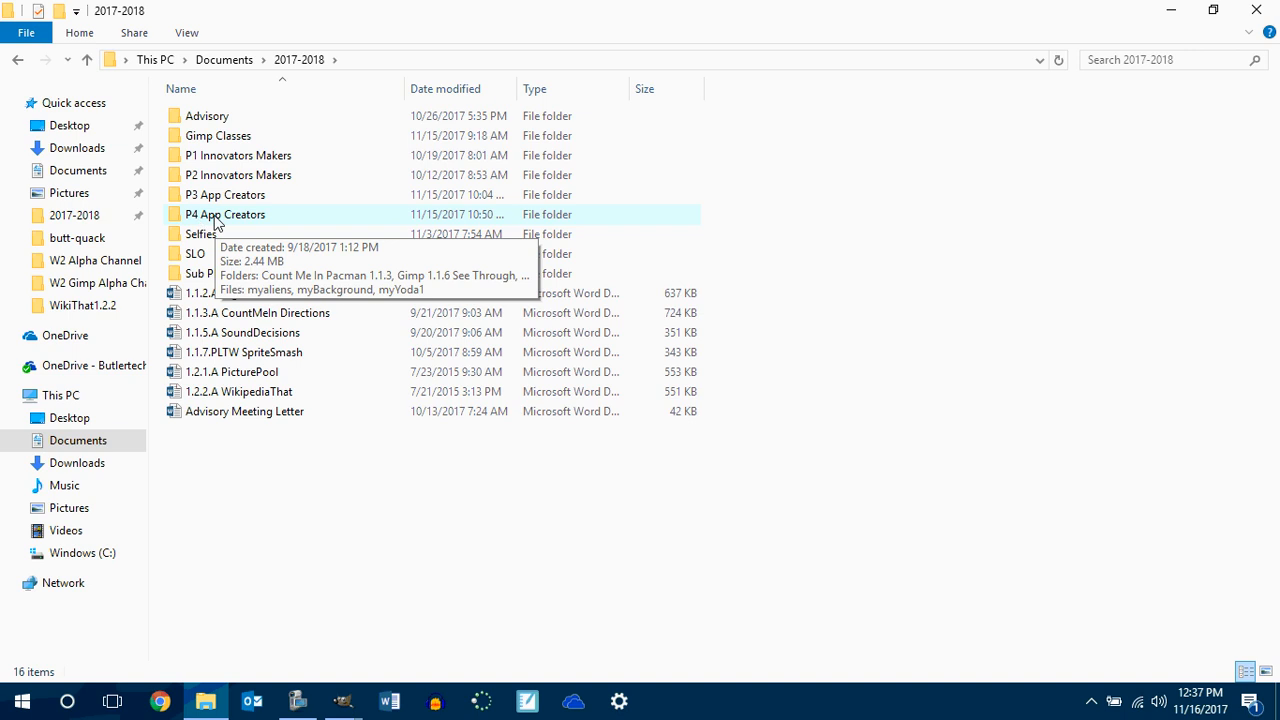
pyautogui.doubleClick(215, 136)
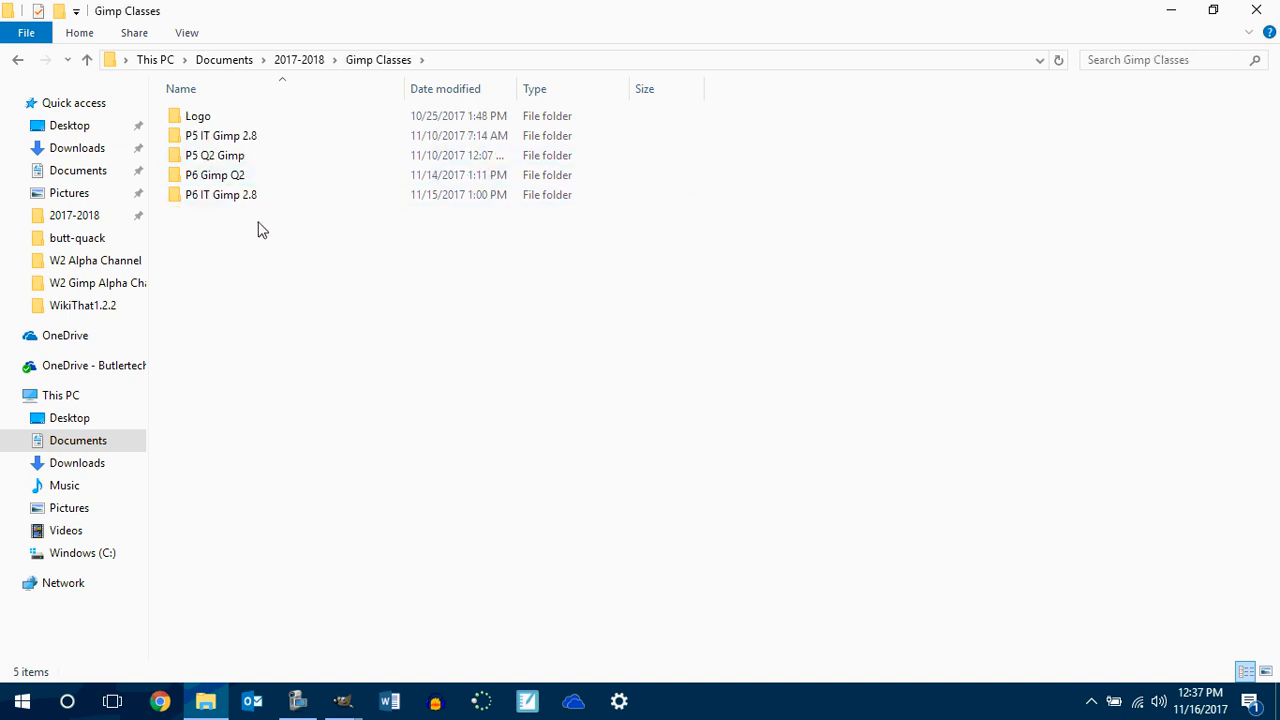
pyautogui.doubleClick(216, 158)
pyautogui.doubleClick(218, 160)
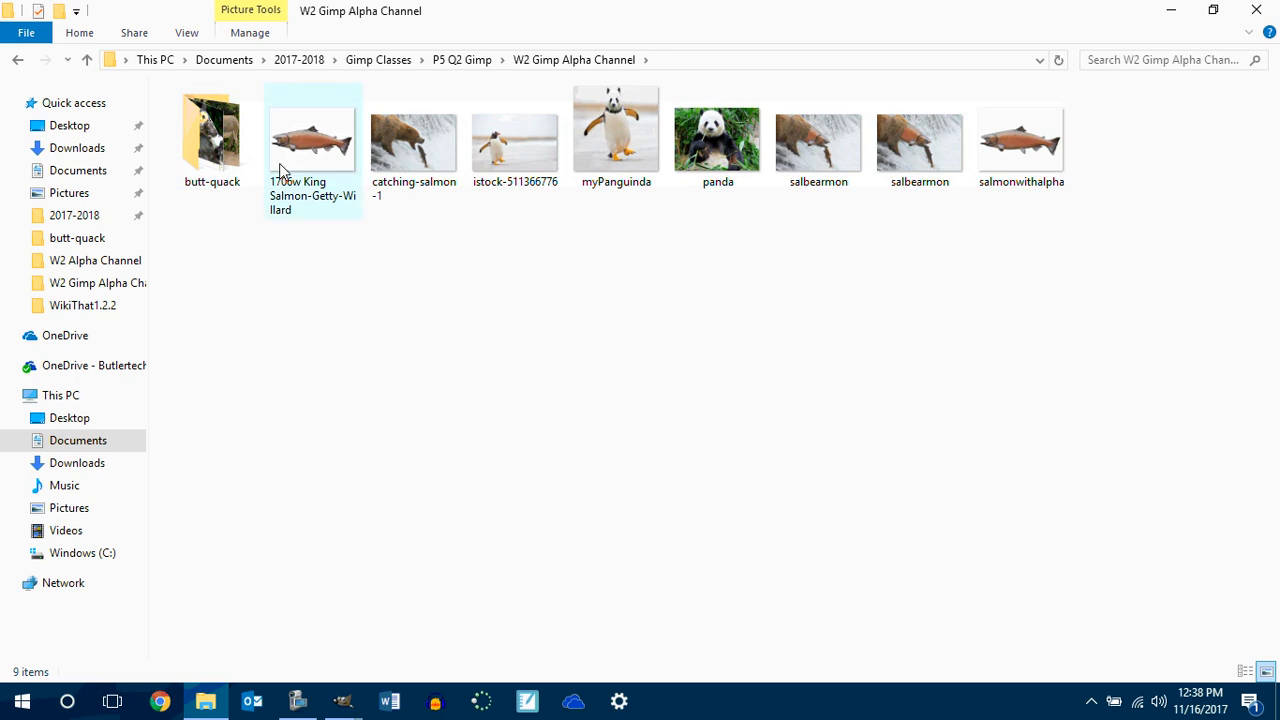
# Look into the butt-quack subfolder, review the W2 Gimp Alpha Channel pictures again and return to the Gimp Classes folder.
pyautogui.doubleClick(201, 142)
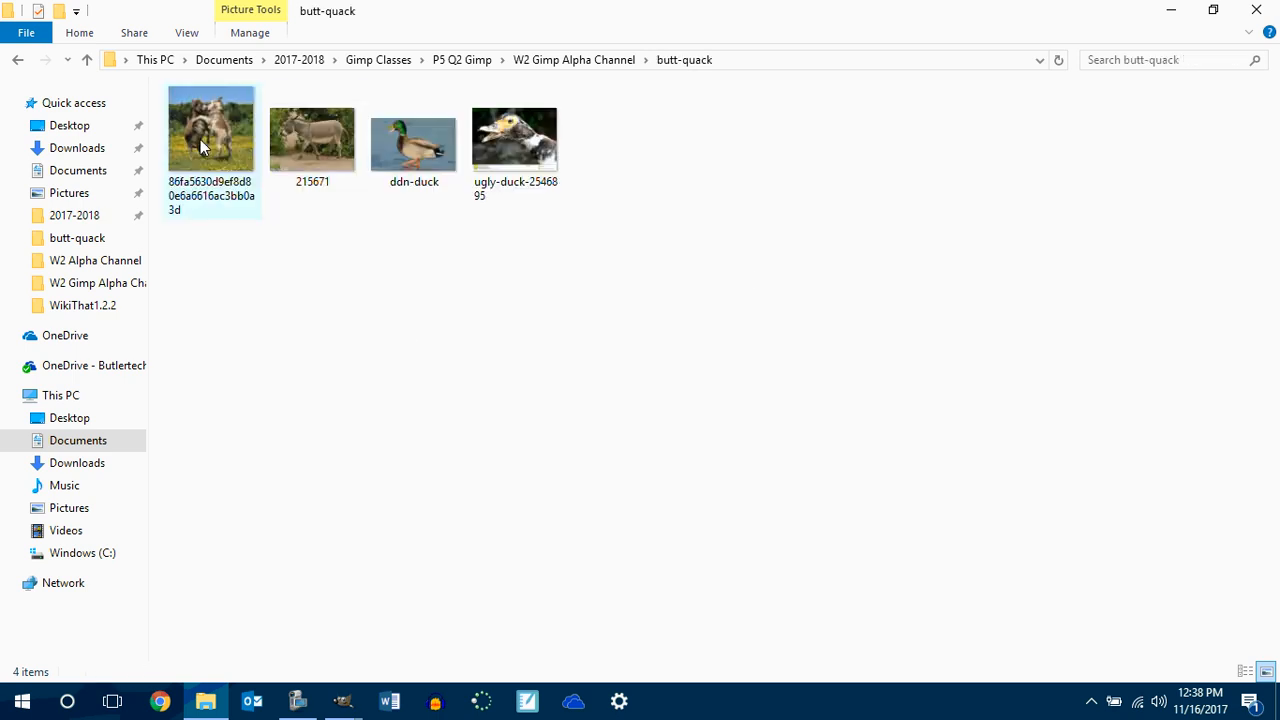
pyautogui.click(19, 60)
pyautogui.click(19, 60)
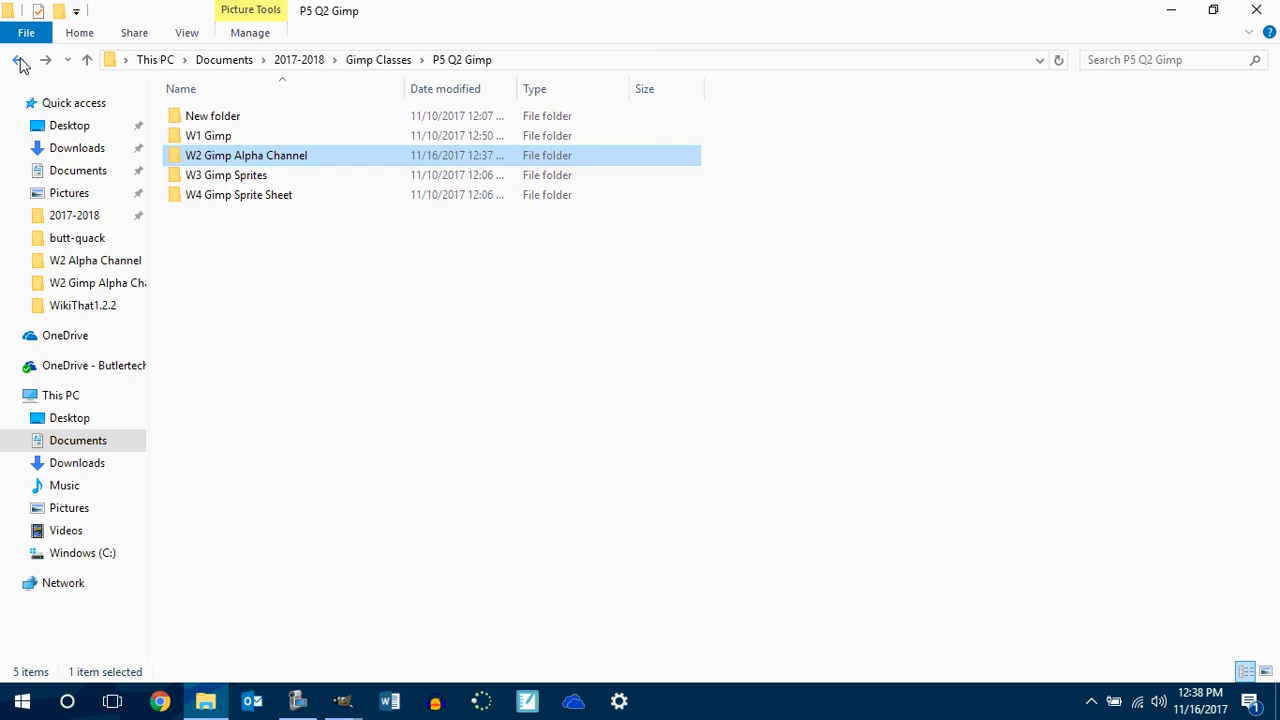
pyautogui.doubleClick(243, 163)
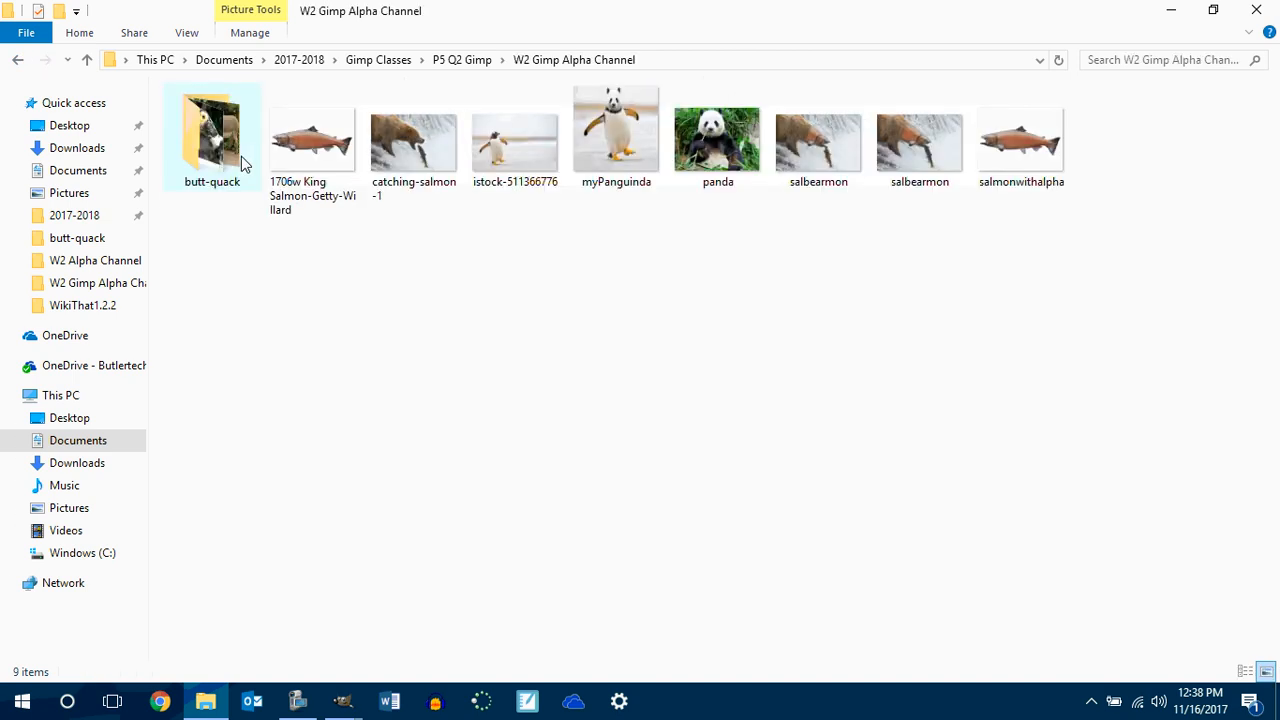
pyautogui.click(20, 60)
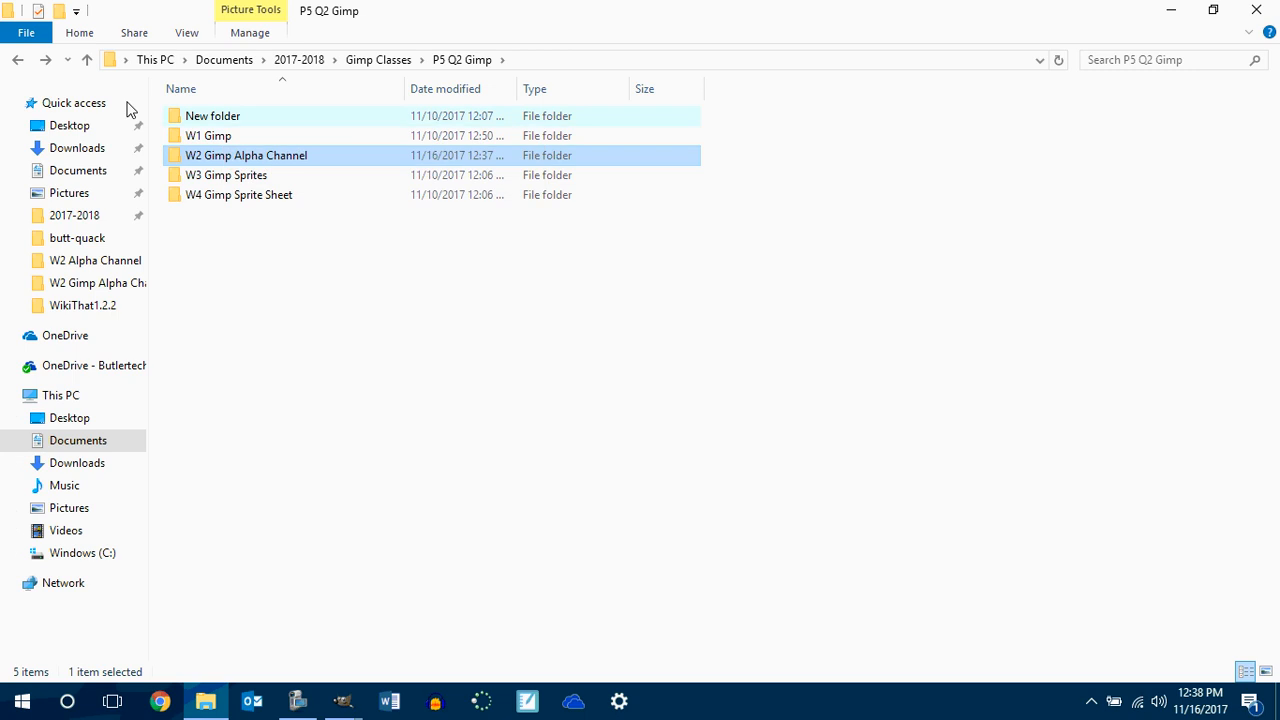
pyautogui.click(18, 60)
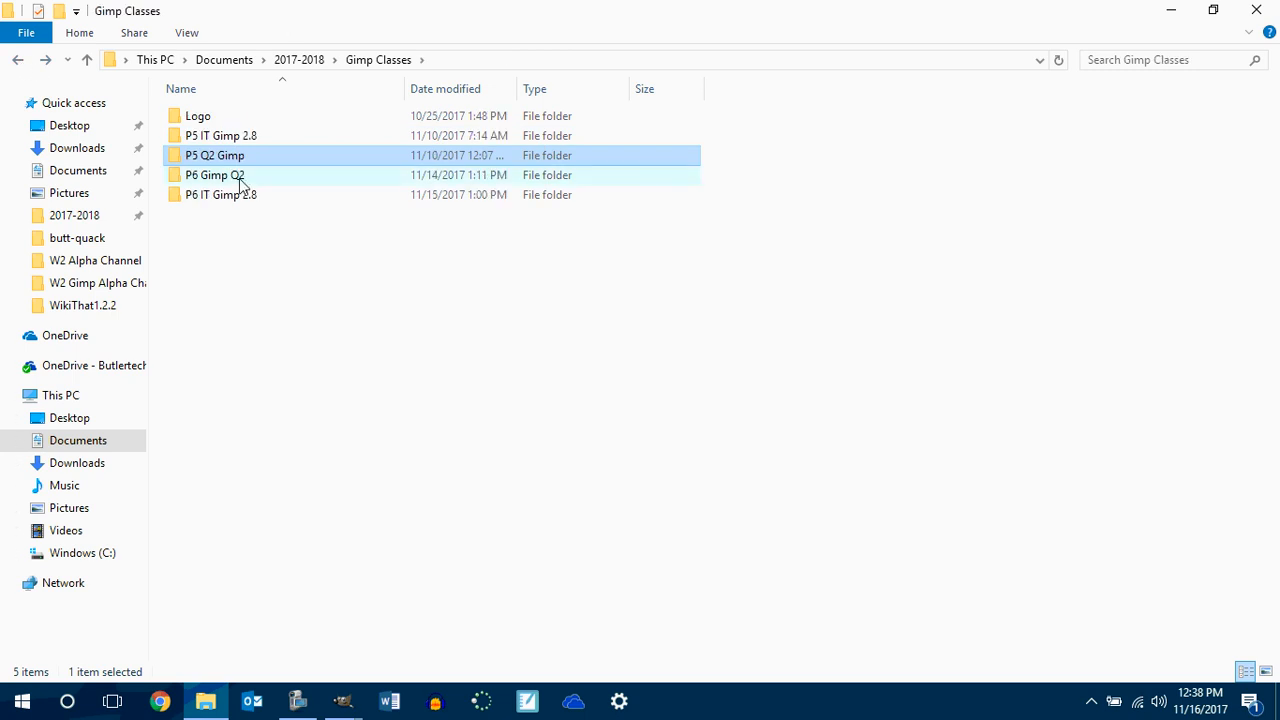
# Check the pictures in W2 Add Alpha Channel under P6 Gimp Q2, Gimp P6 Q2 2017, and return to Gimp Classes.
pyautogui.doubleClick(241, 182)
pyautogui.doubleClick(203, 148)
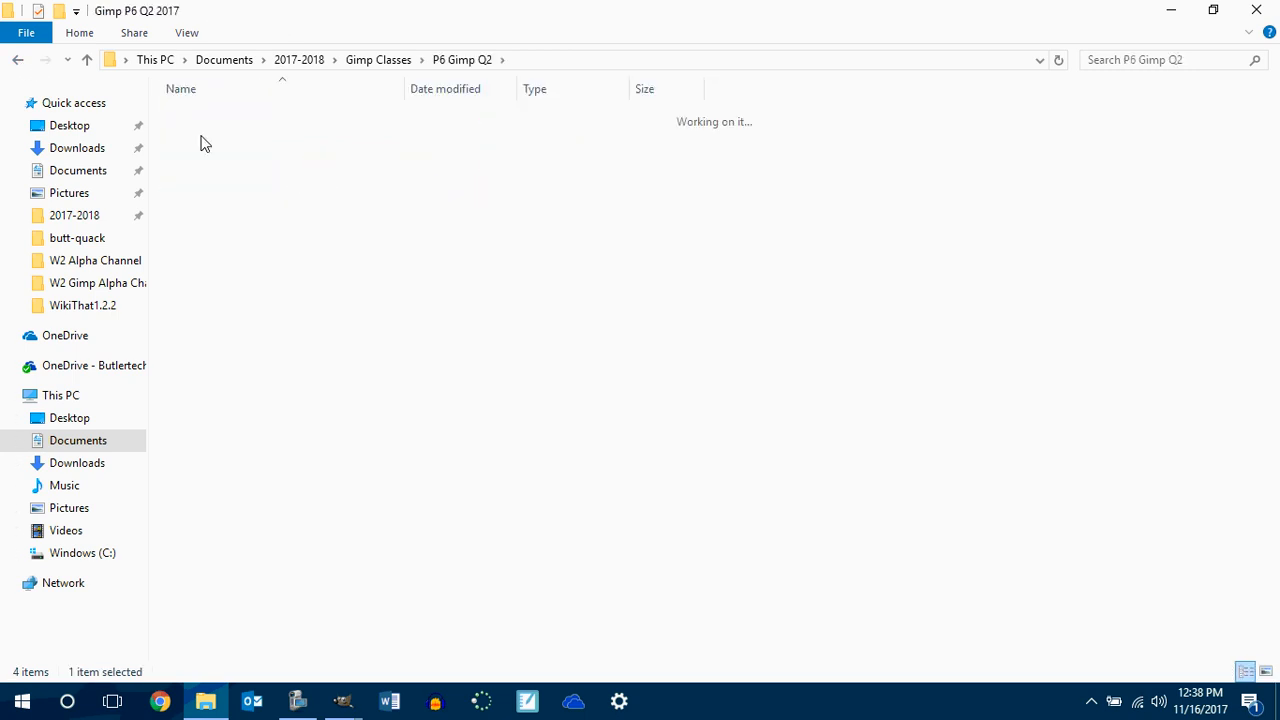
pyautogui.doubleClick(205, 141)
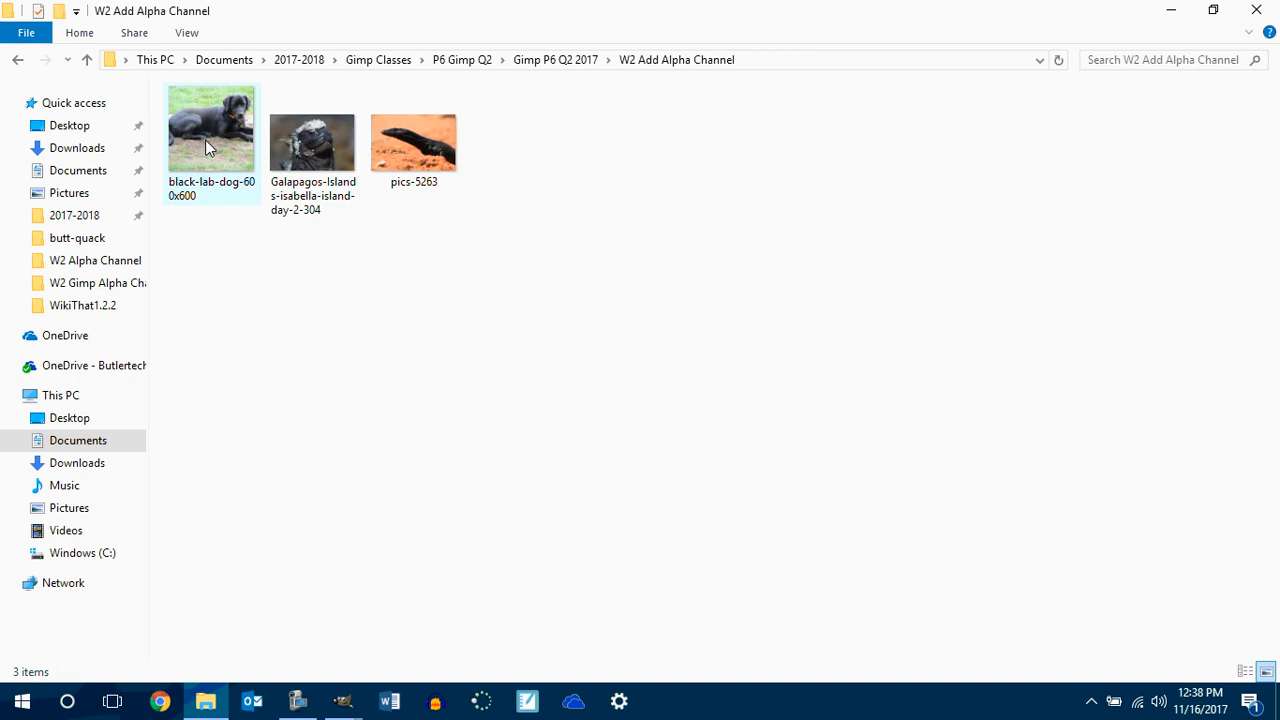
pyautogui.click(17, 62)
pyautogui.click(17, 62)
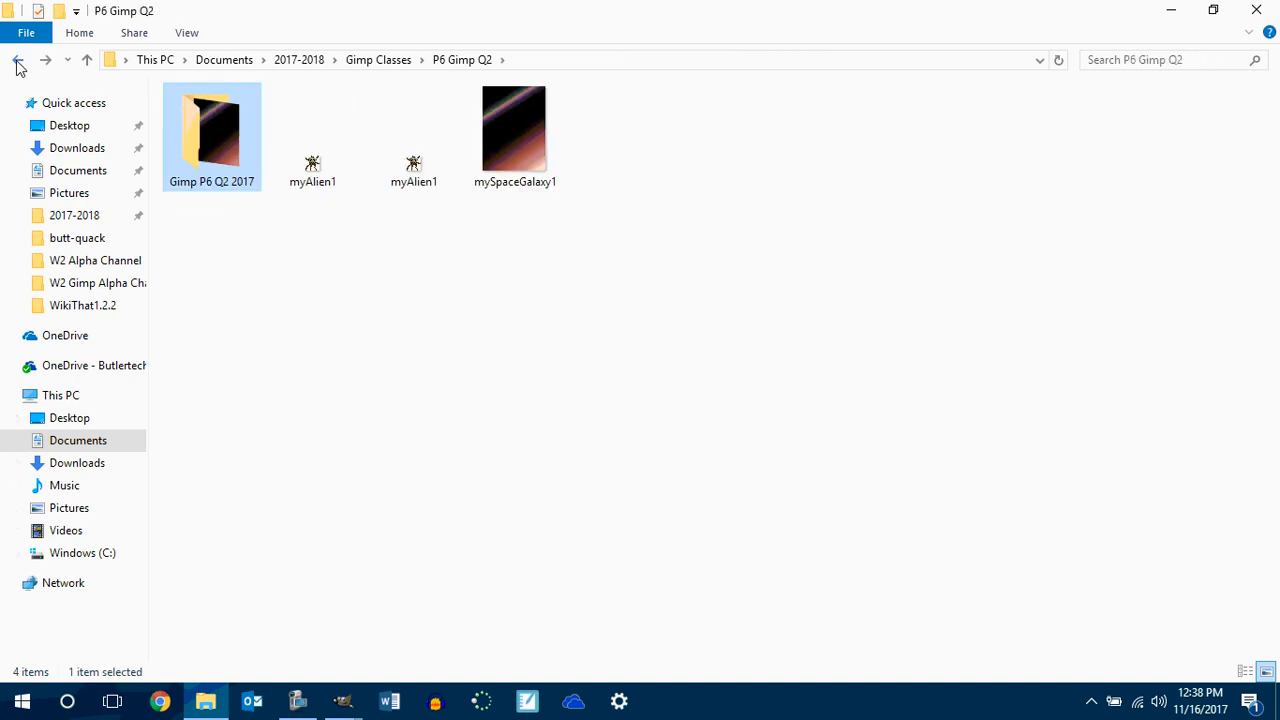
pyautogui.click(17, 62)
# Check the pictures in the W2 Alpha Channel folder of P6 IT Gimp 2.8 and close File Explorer.
pyautogui.doubleClick(209, 195)
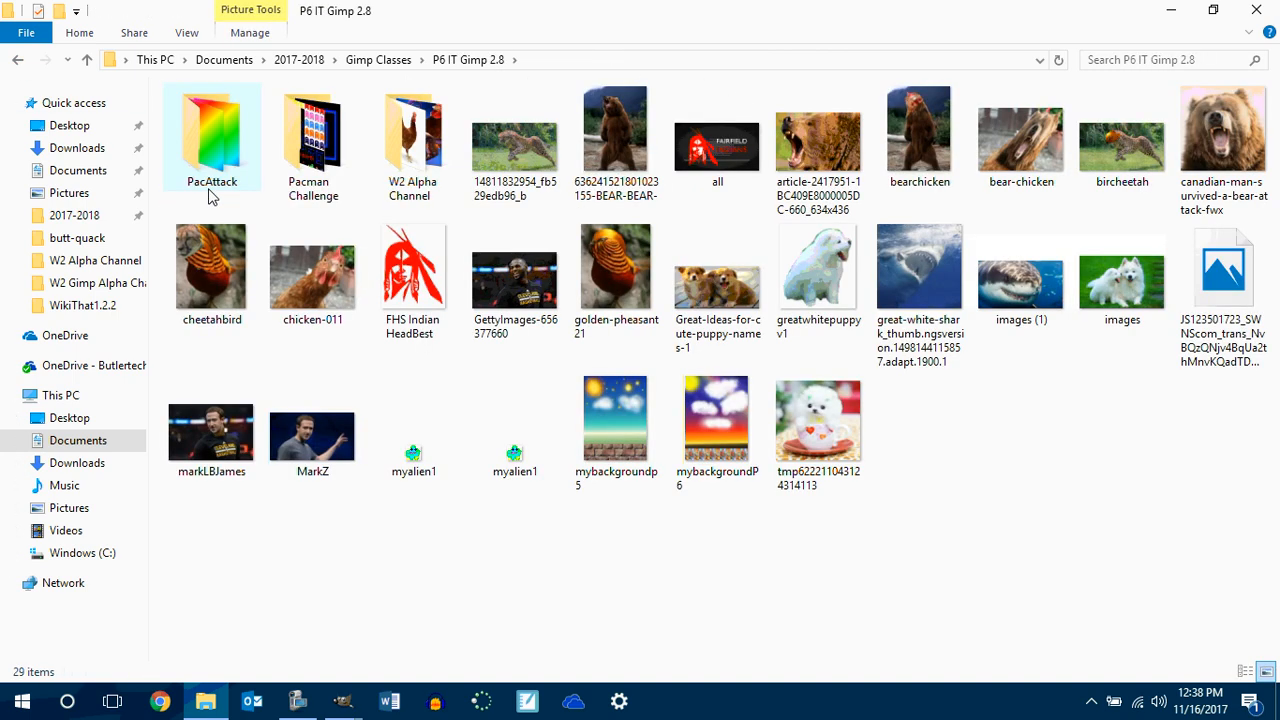
pyautogui.doubleClick(400, 135)
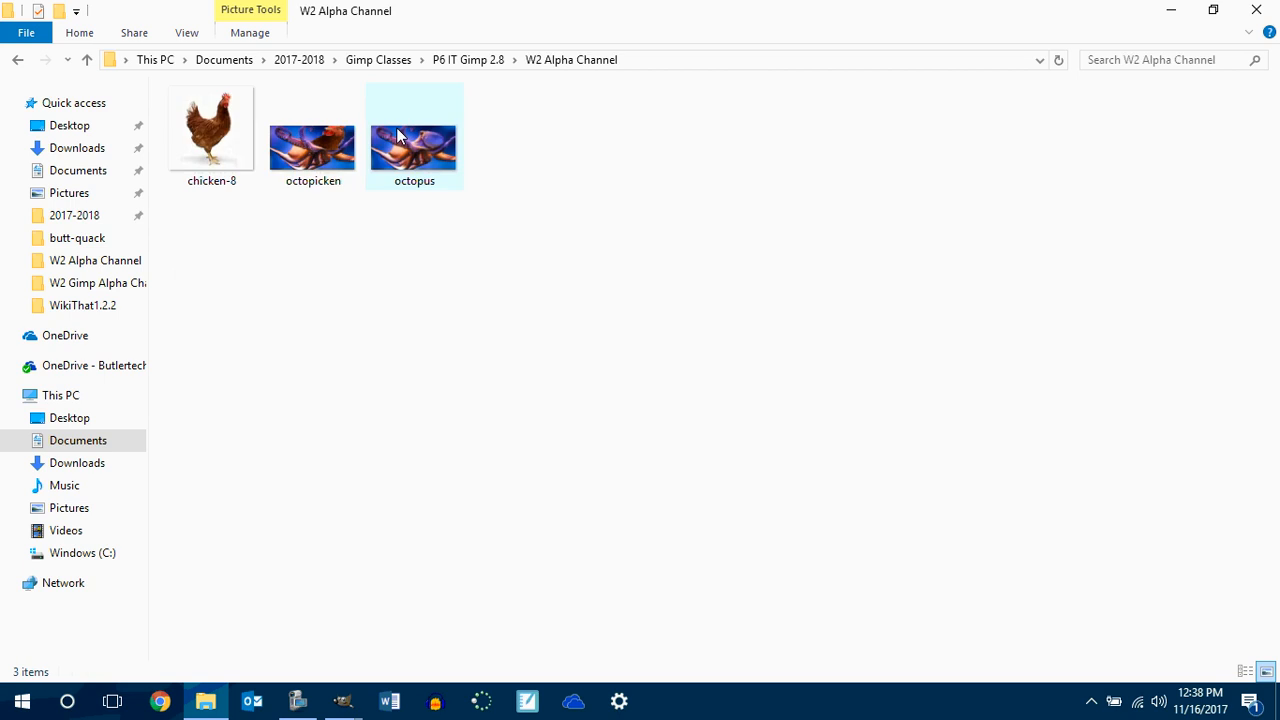
pyautogui.click(22, 65)
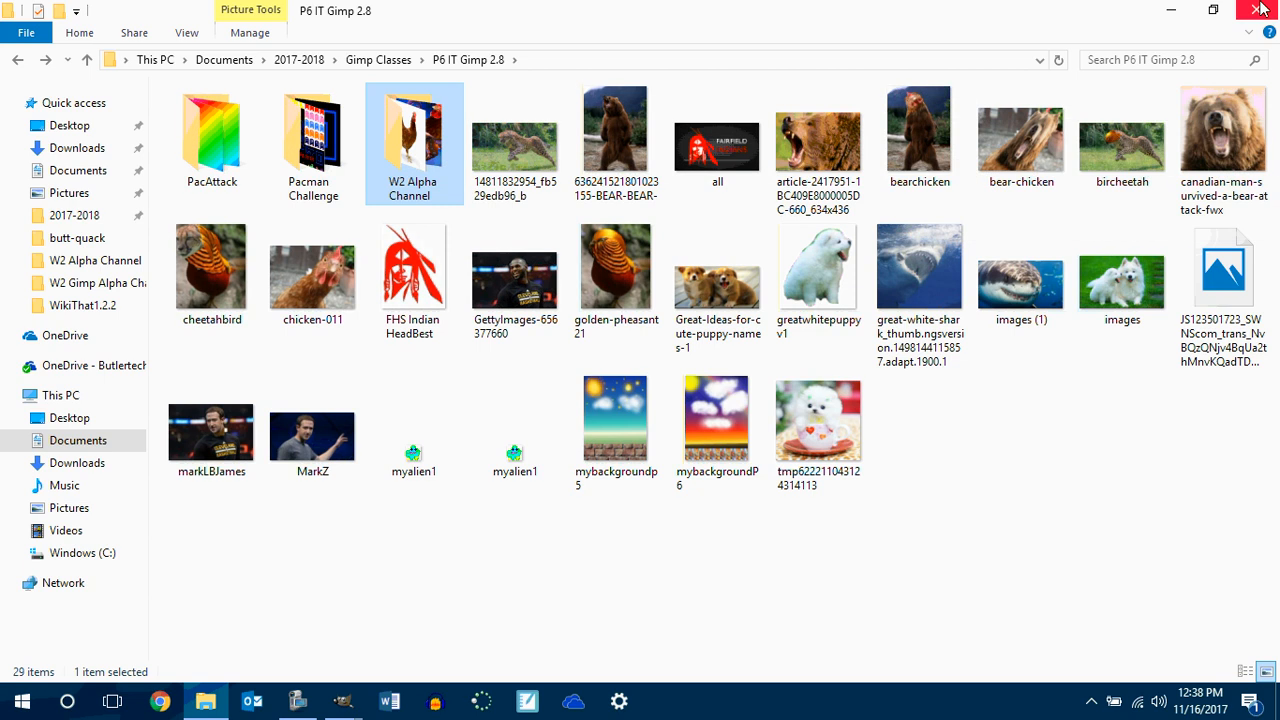
pyautogui.click(1258, 10)
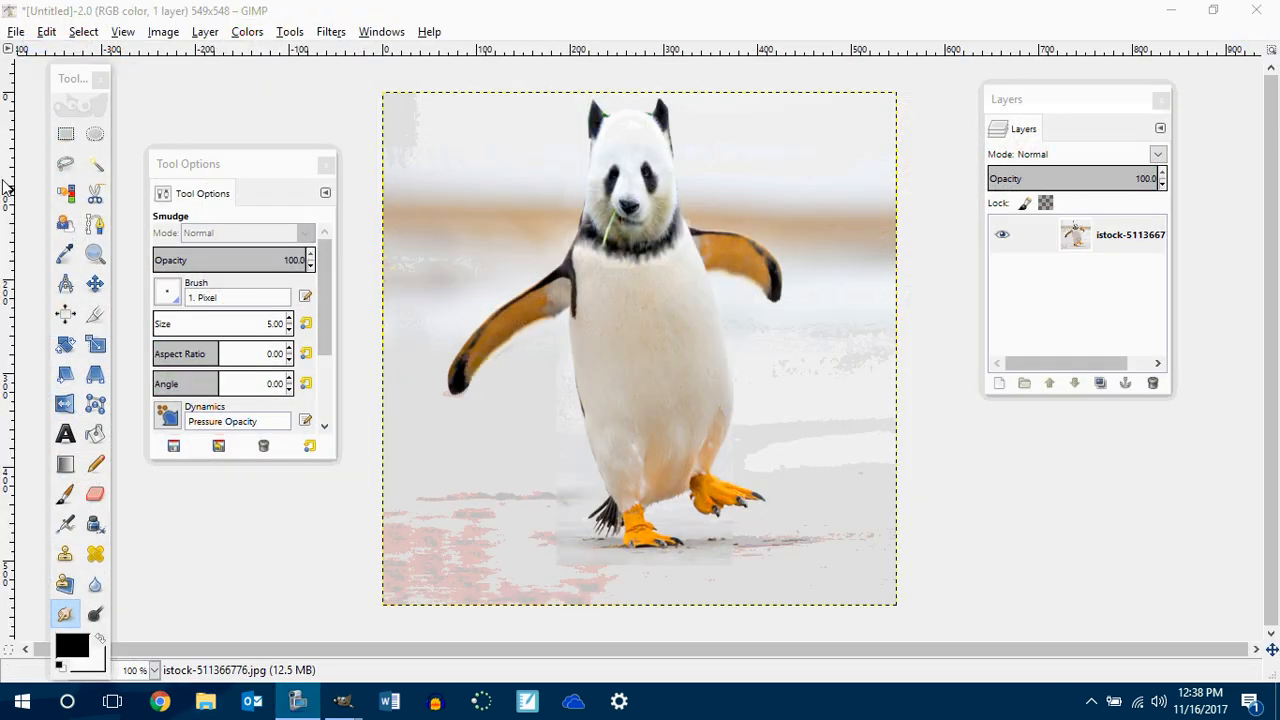
# Export the picture again as myPanguinda.jpg to the W2 Gimp Alpha Channel folder, replacing the existing file.
pyautogui.click(30, 34)
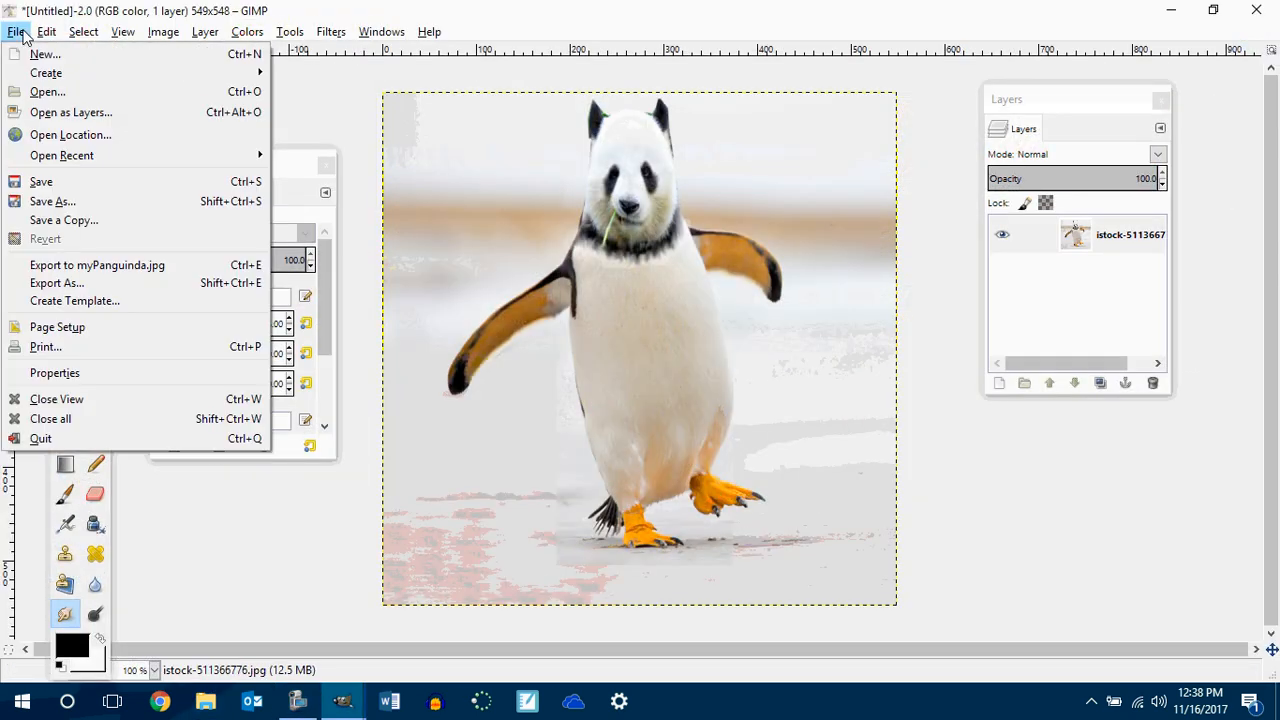
pyautogui.click(86, 280)
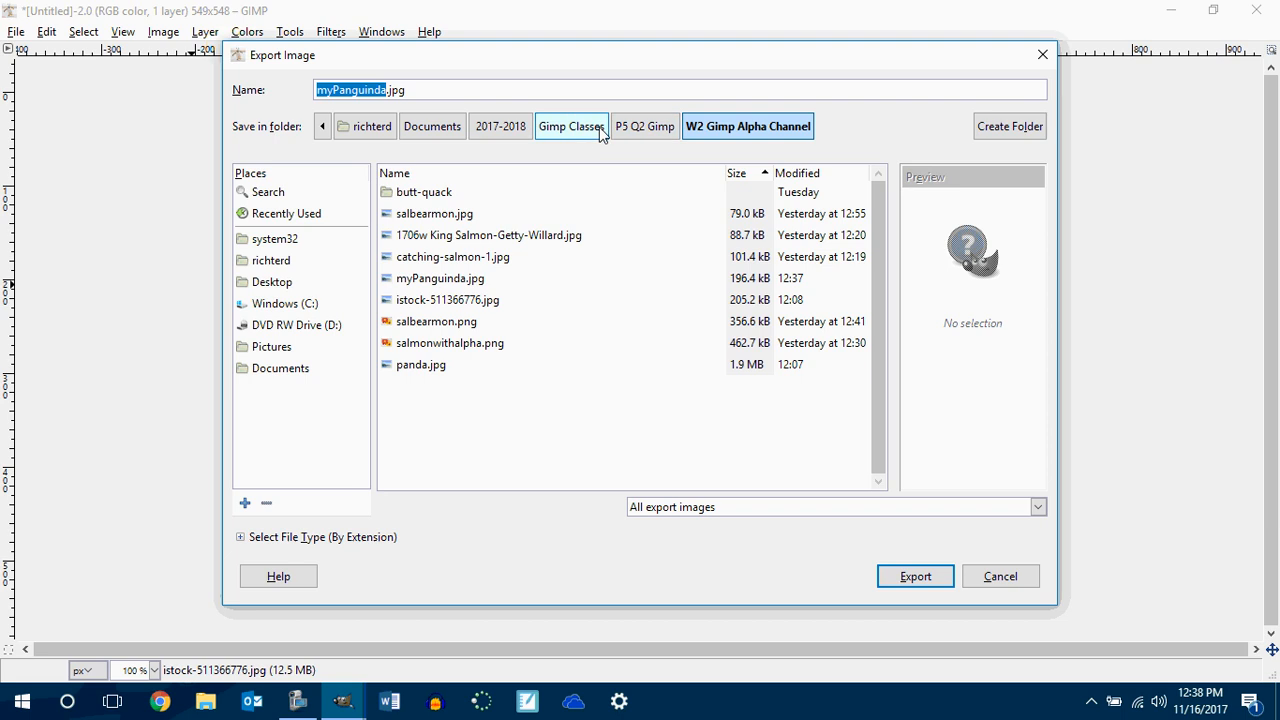
pyautogui.click(912, 580)
pyautogui.click(683, 418)
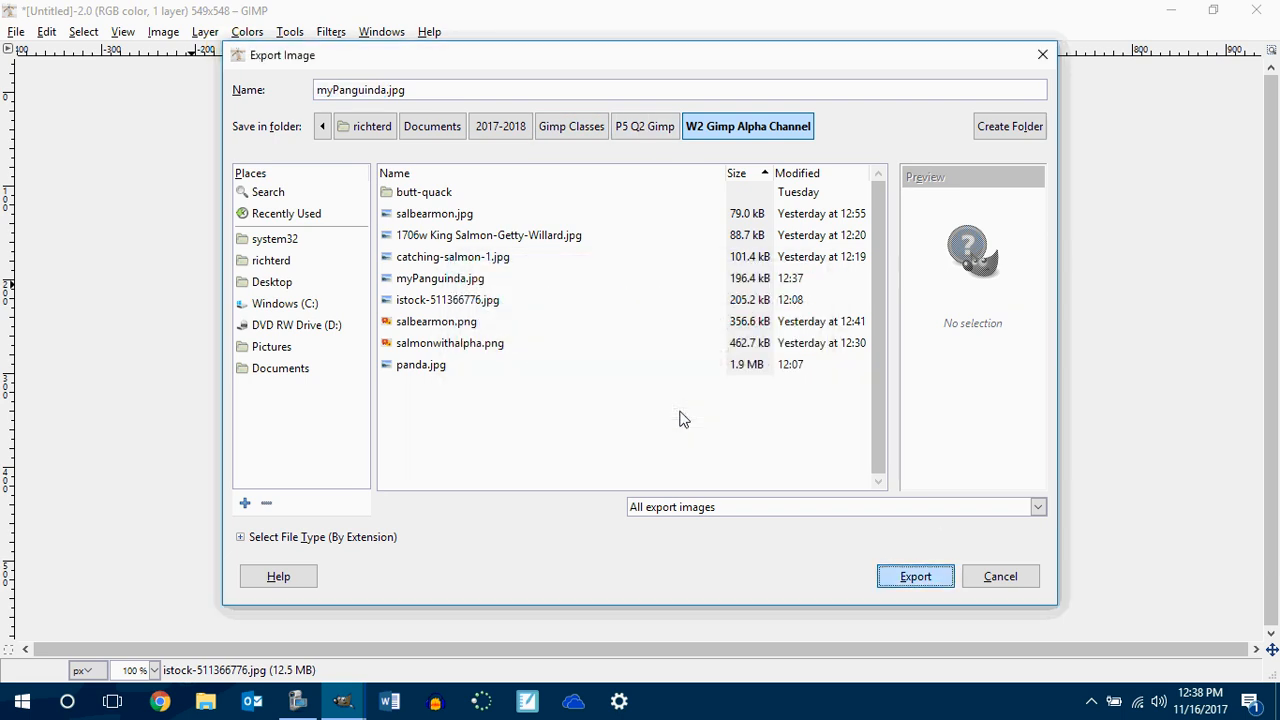
pyautogui.click(641, 470)
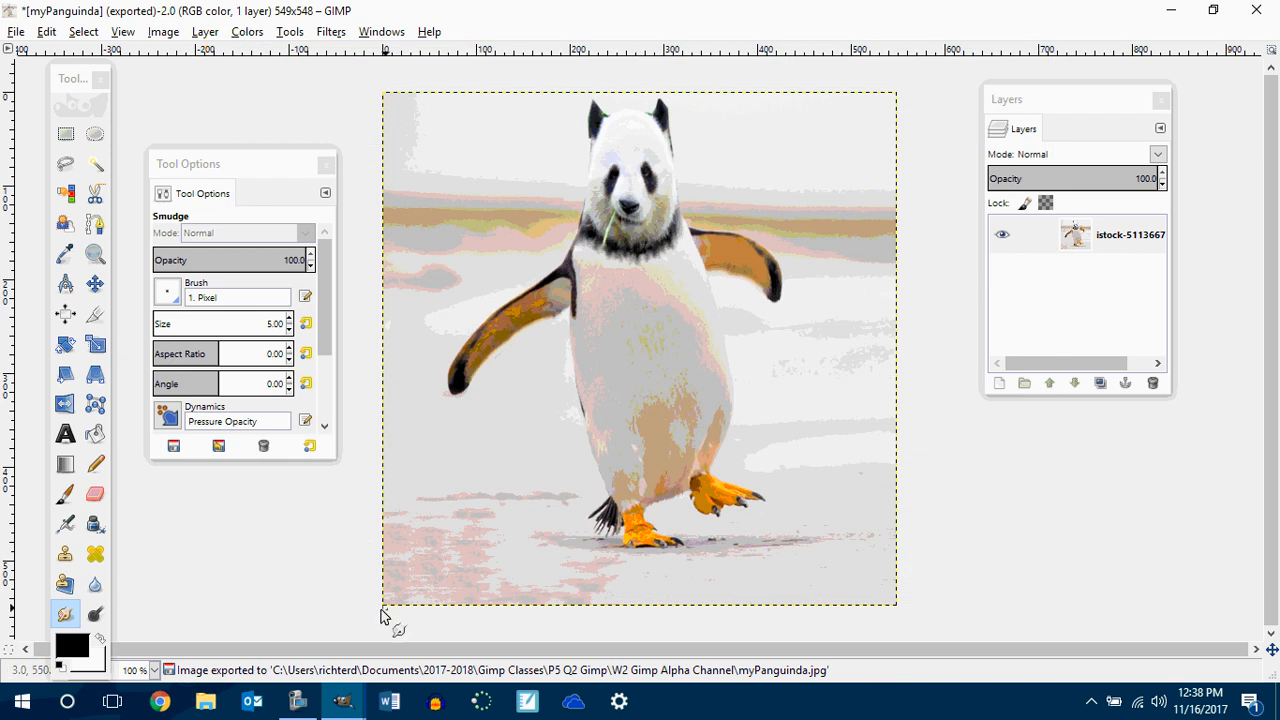
# Switch to File Explorer, browse Documents, 2017-2018, Gimp Classes, P5 Q2 Gimp to W2 Gimp Alpha Channel, and view the exported myPanguinda picture.
pyautogui.click(205, 701)
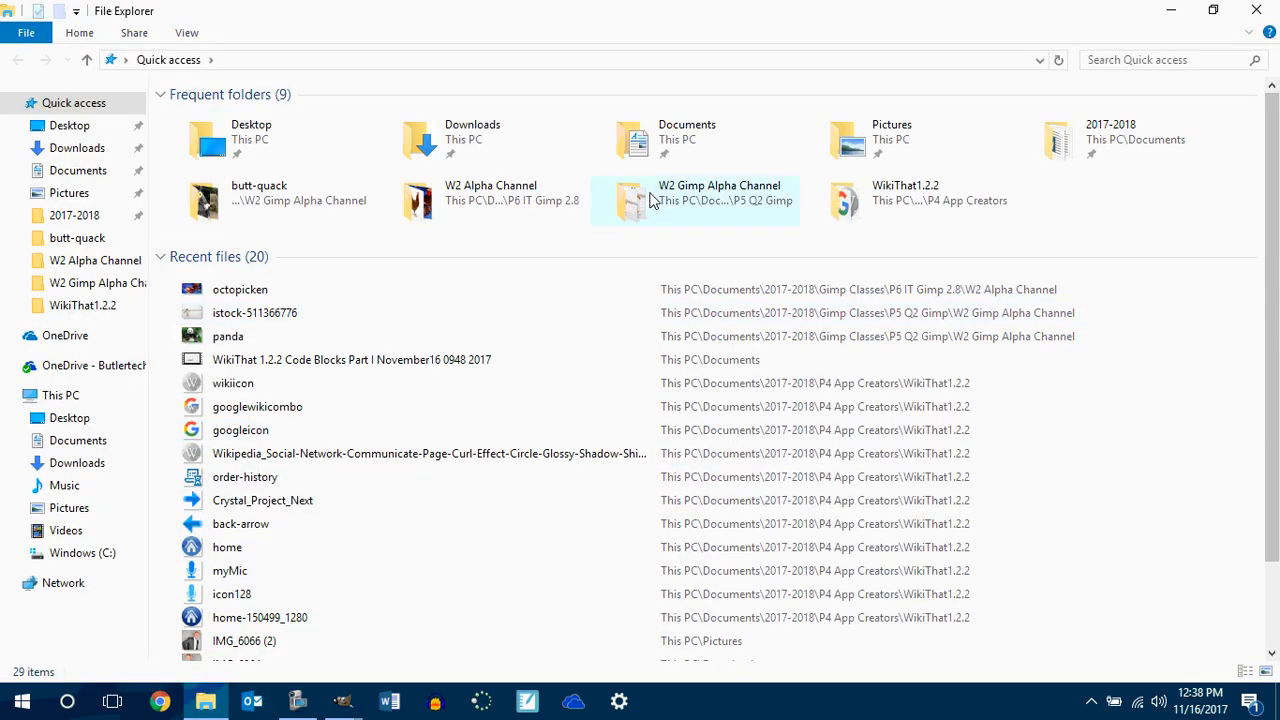
pyautogui.doubleClick(652, 137)
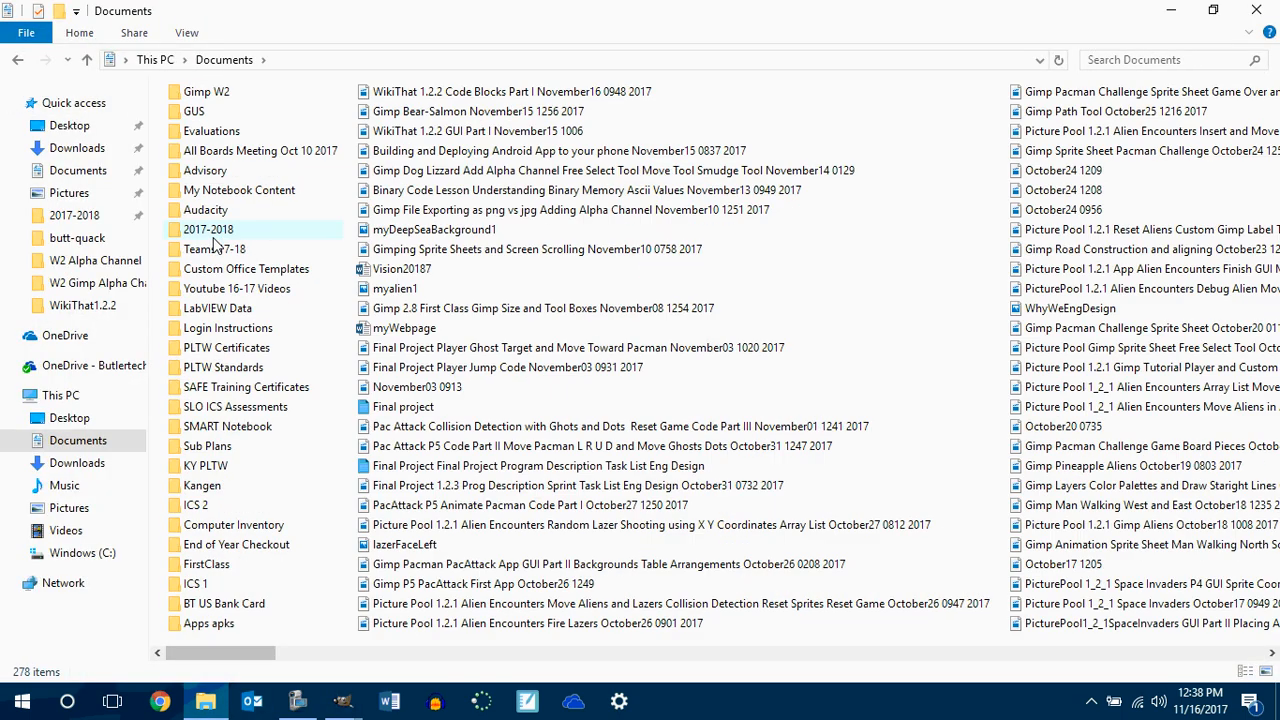
pyautogui.doubleClick(212, 229)
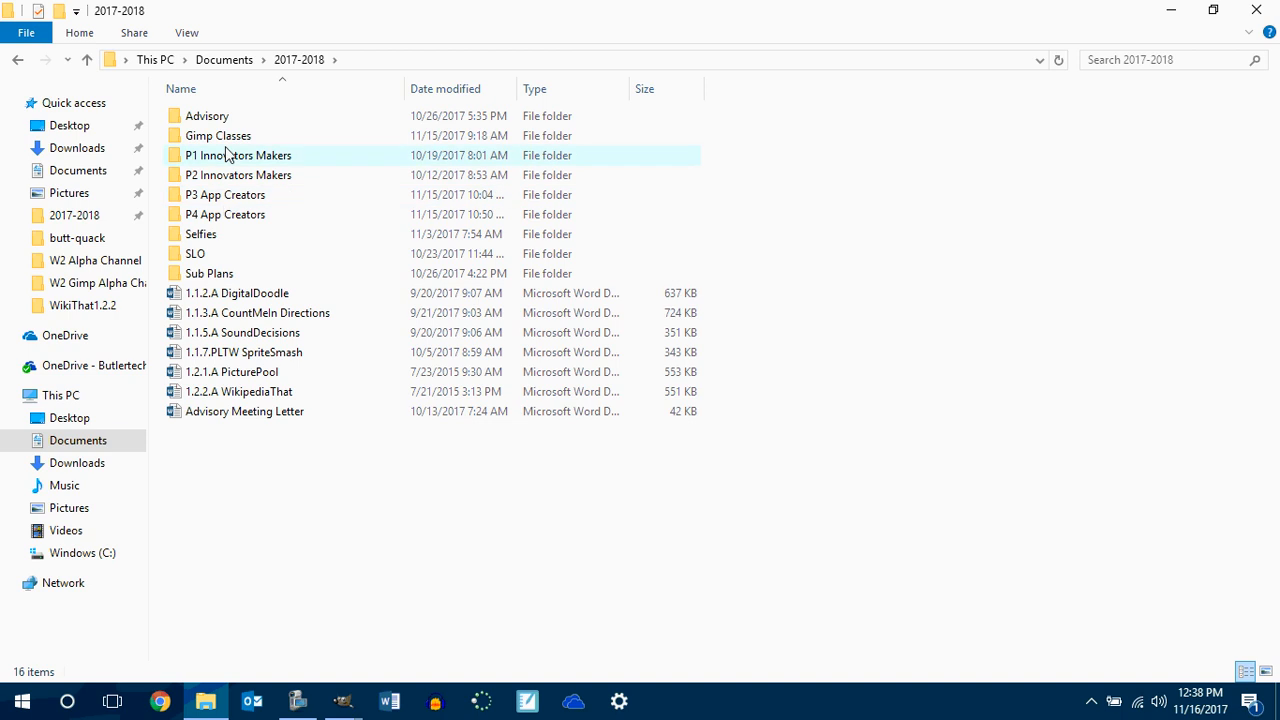
pyautogui.doubleClick(227, 137)
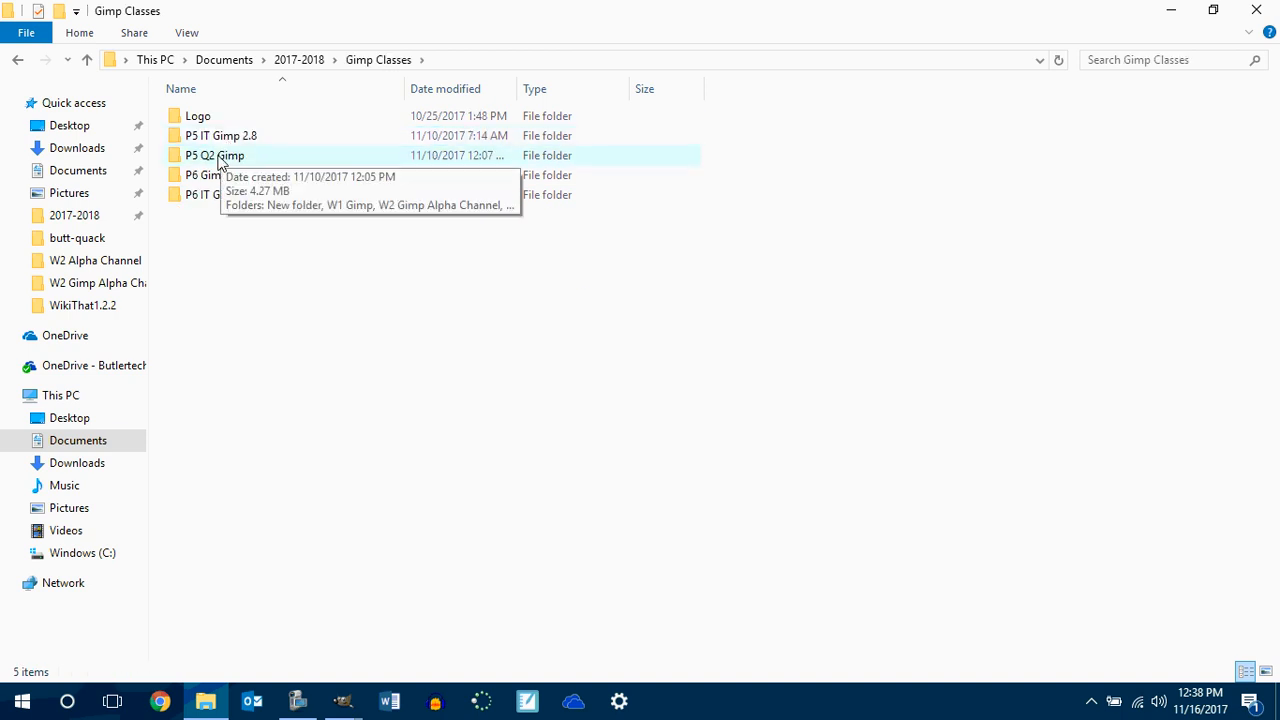
pyautogui.doubleClick(220, 158)
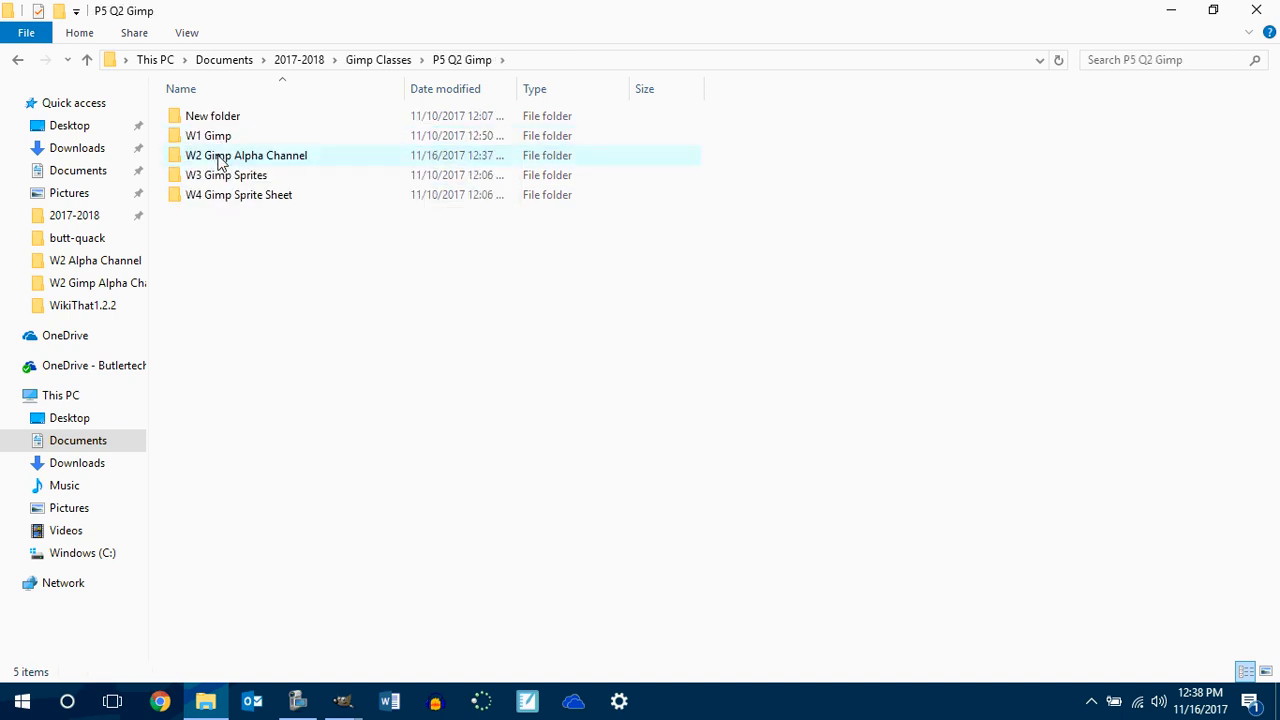
pyautogui.doubleClick(220, 158)
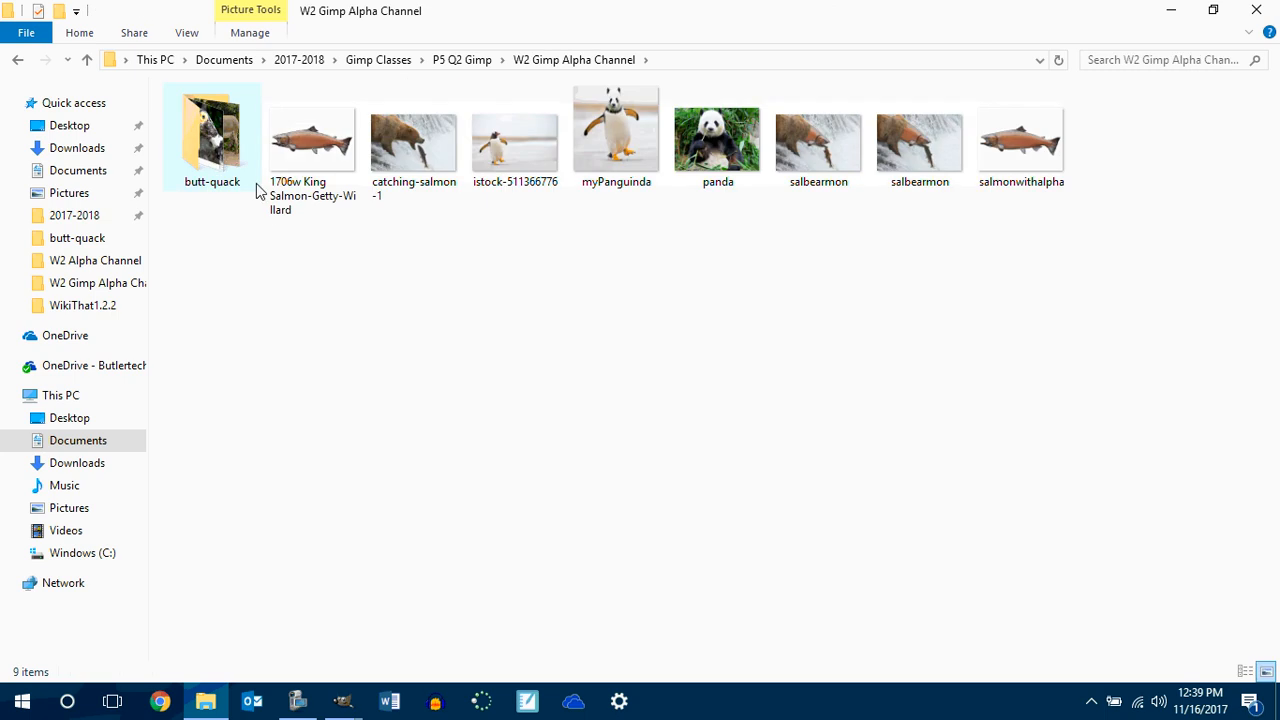
pyautogui.doubleClick(621, 143)
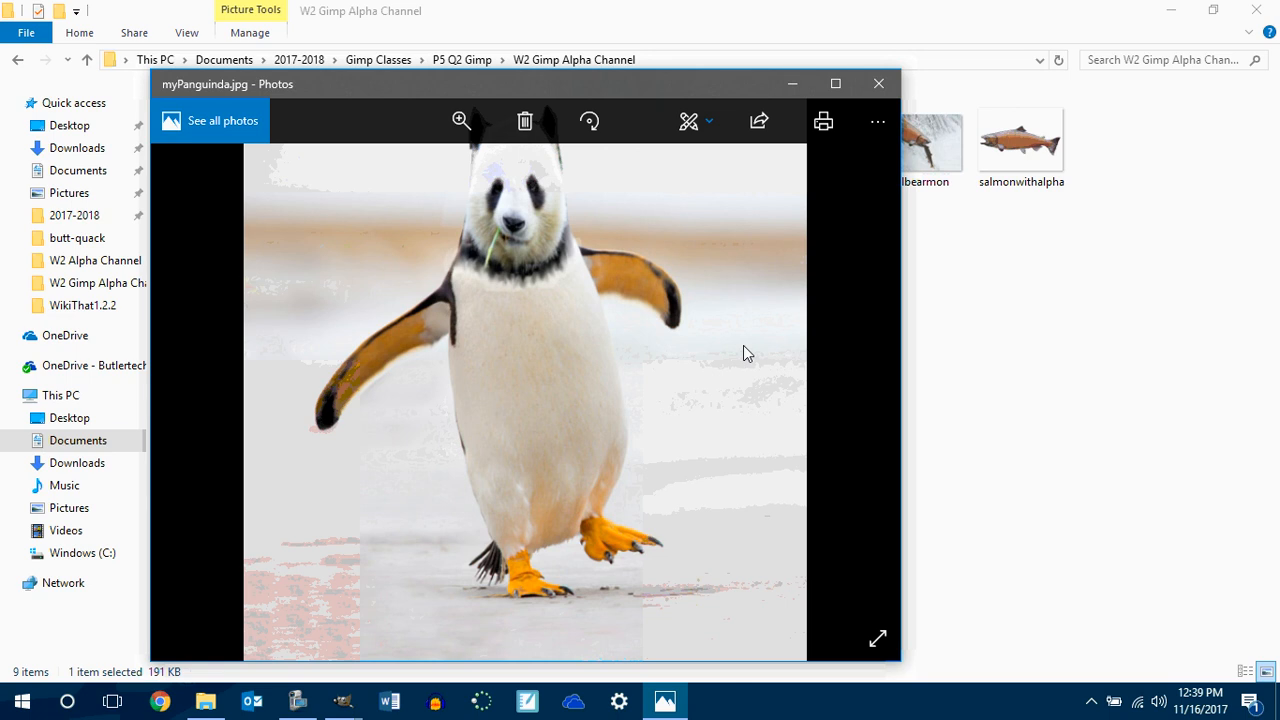
pyautogui.click(879, 86)
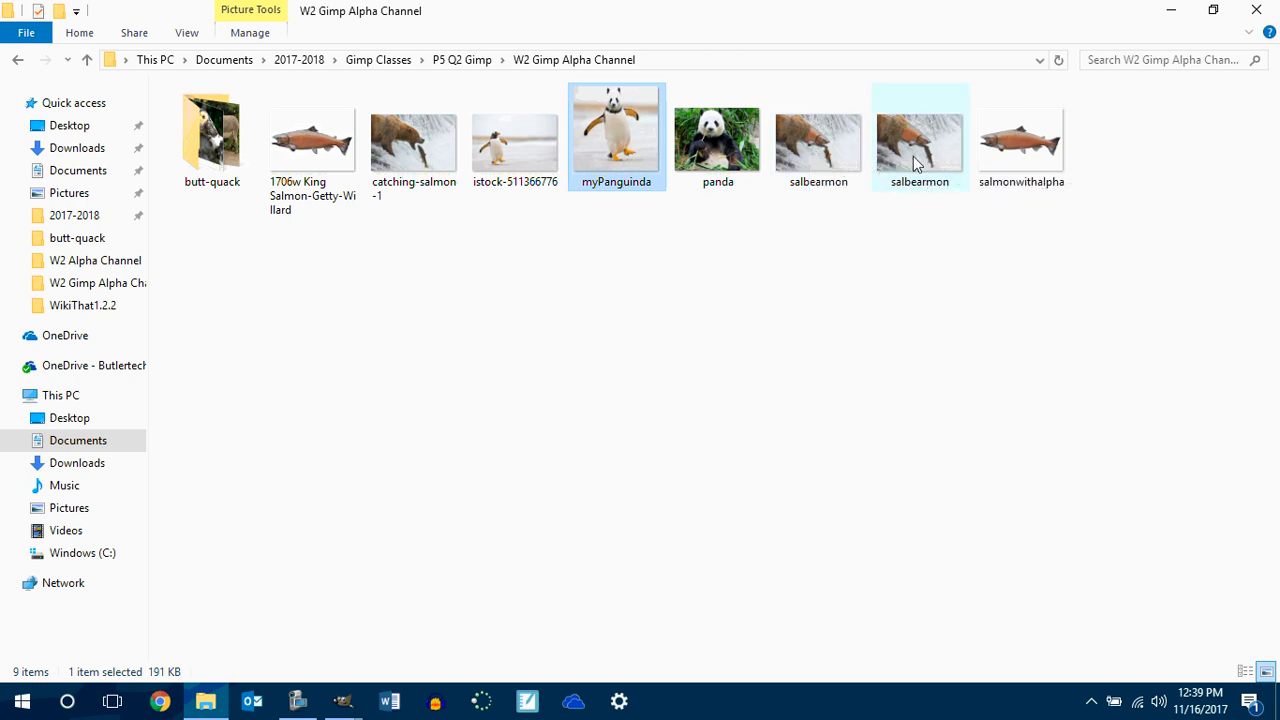
# View the first salbearmon picture, close it and go back up to the 2017-2018 folder.
pyautogui.doubleClick(836, 165)
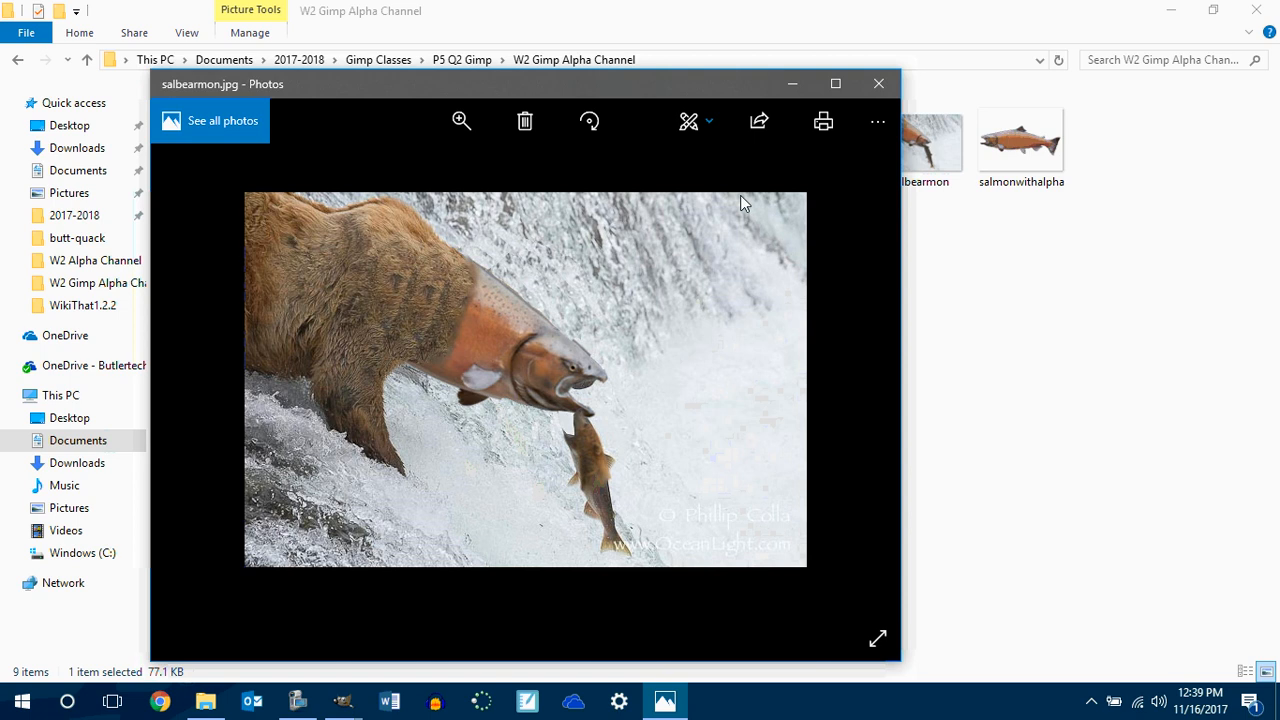
pyautogui.click(878, 84)
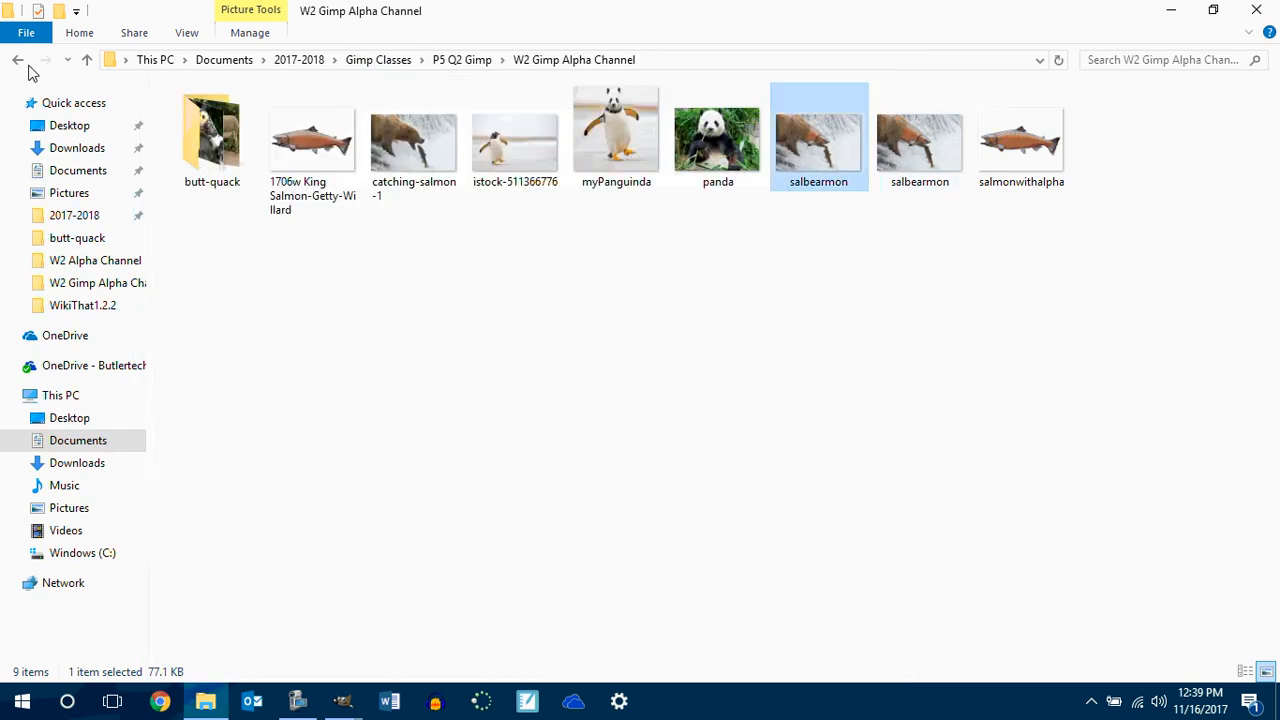
pyautogui.click(18, 60)
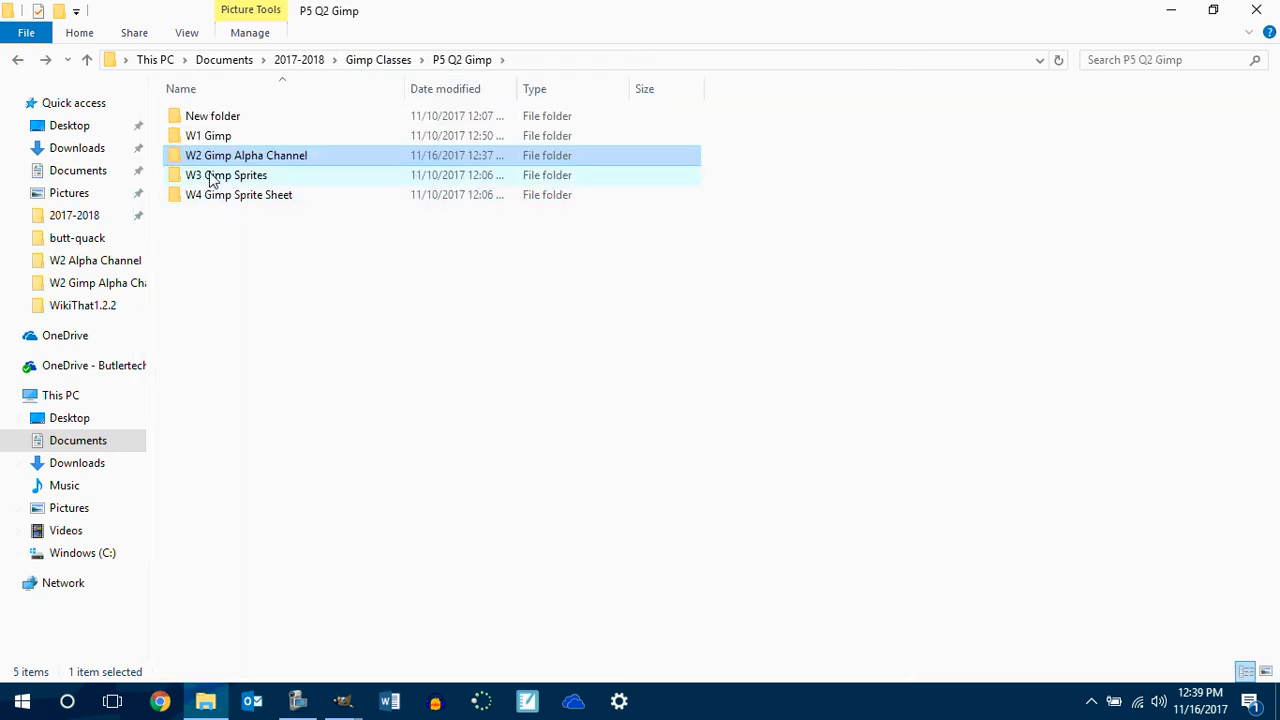
pyautogui.click(18, 60)
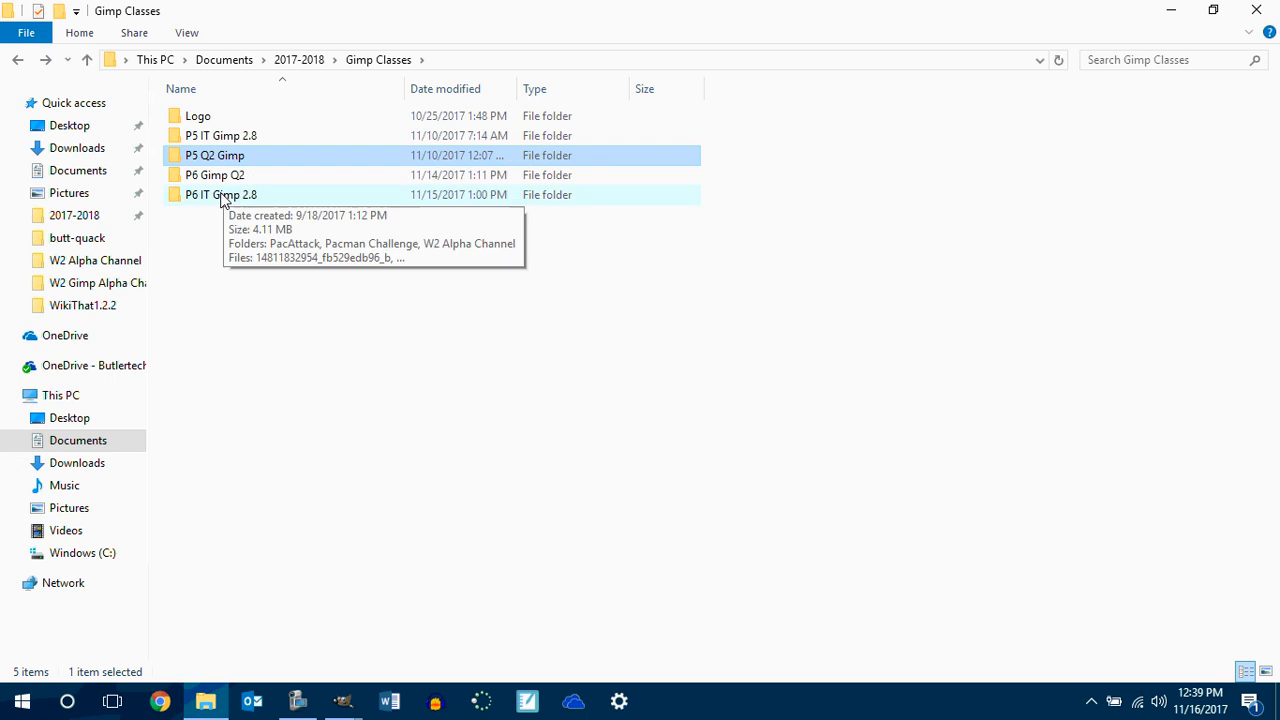
pyautogui.click(18, 60)
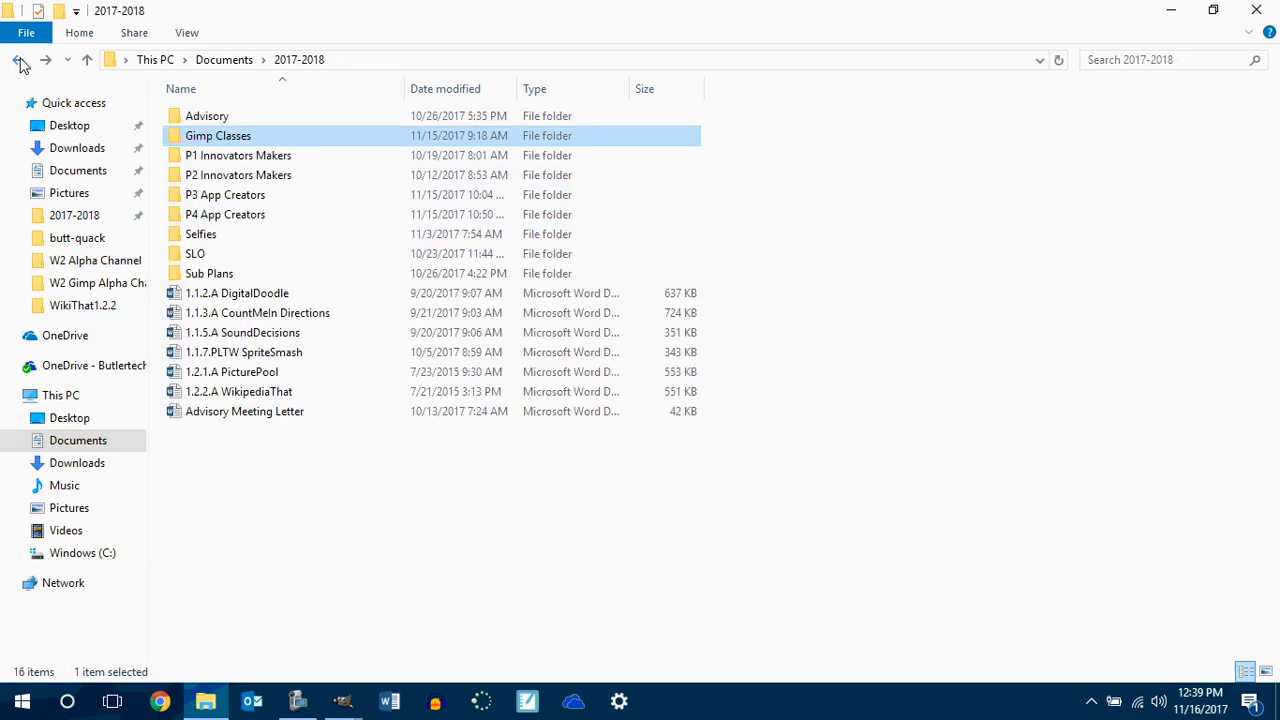
# Look into the P6 Gimp Q2 folder under Gimp Classes and return to Gimp Classes.
pyautogui.doubleClick(238, 144)
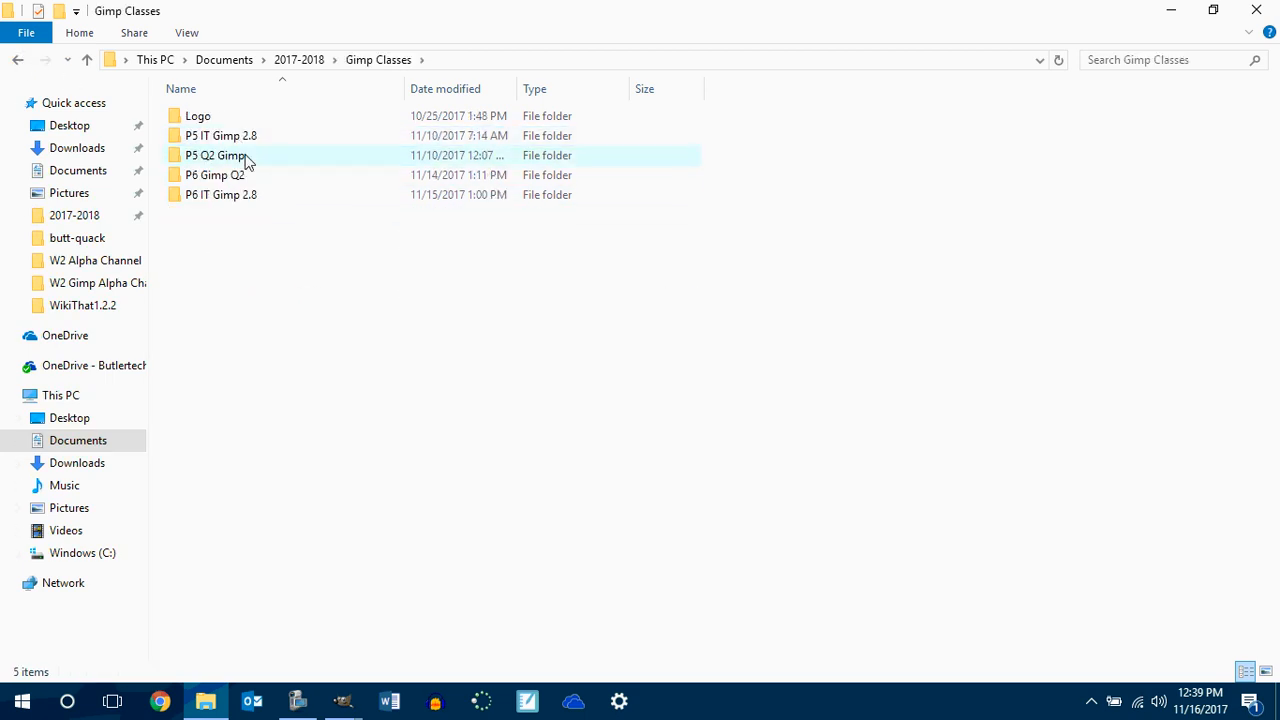
pyautogui.doubleClick(237, 175)
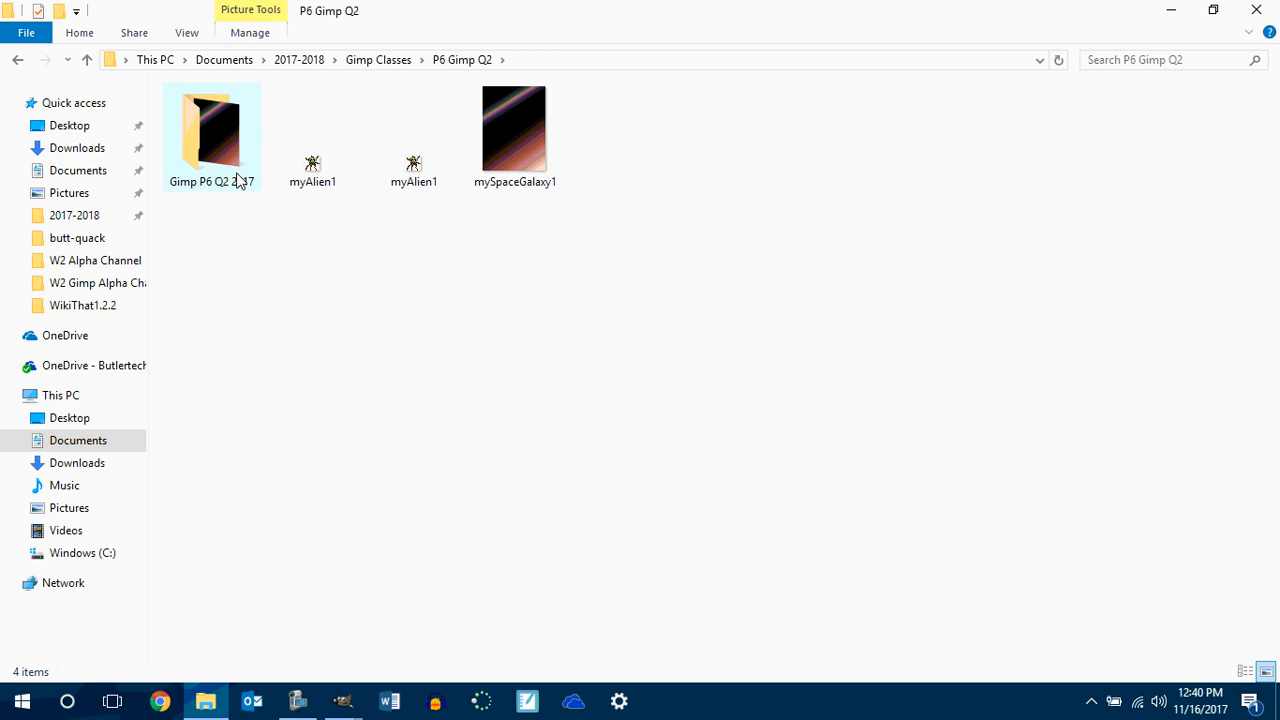
pyautogui.click(19, 60)
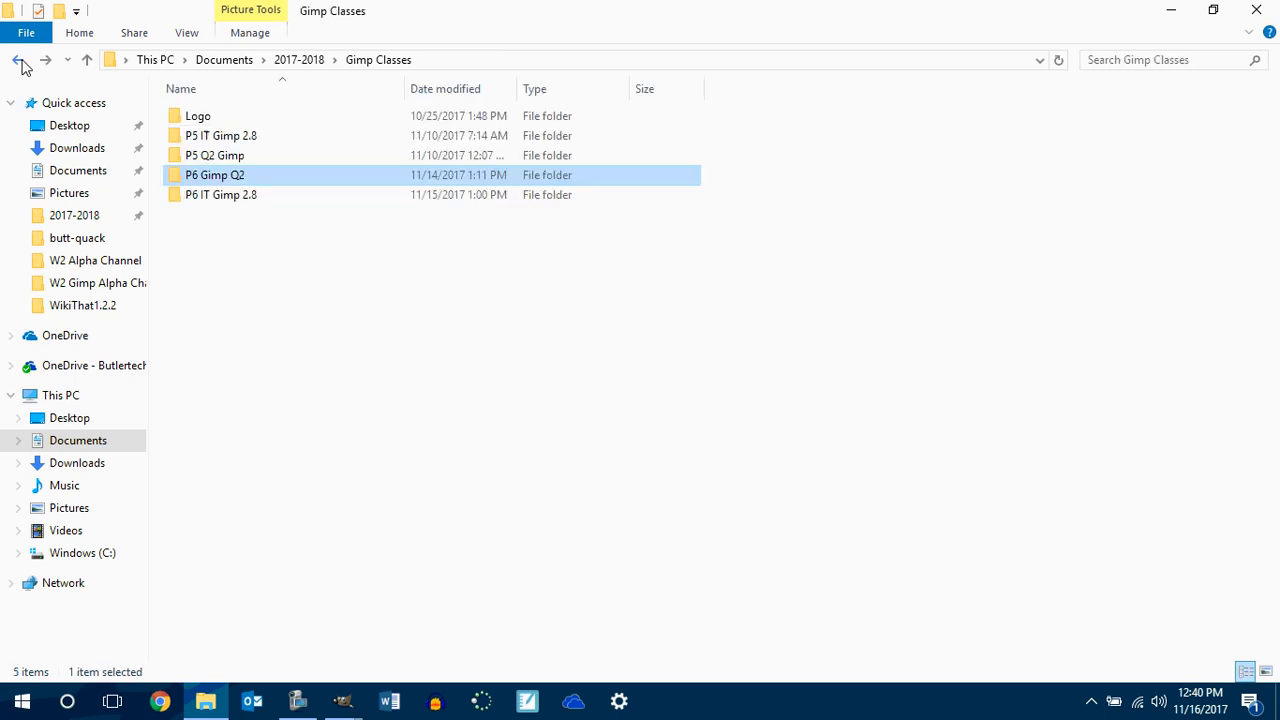
# View the octopicken picture in the W2 Alpha Channel folder of P6 IT Gimp 2.8 and return to P6 IT Gimp 2.8.
pyautogui.doubleClick(226, 196)
pyautogui.click(424, 120)
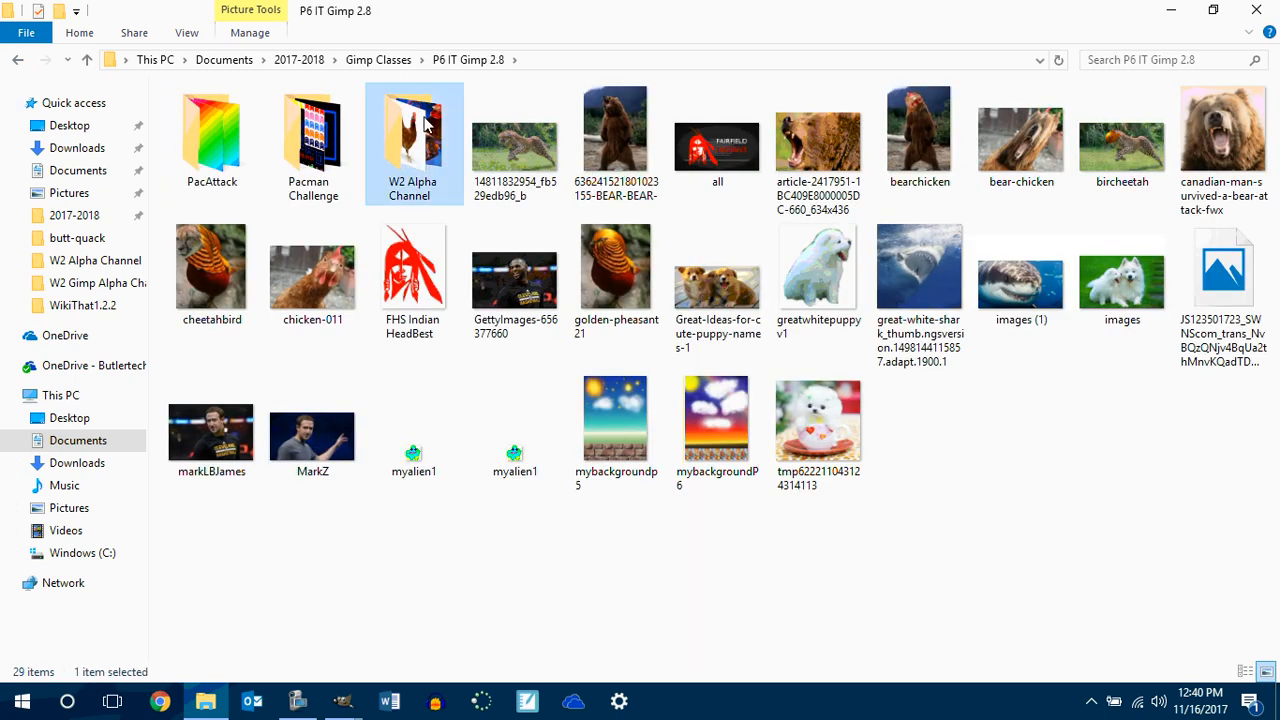
pyautogui.doubleClick(424, 120)
pyautogui.doubleClick(312, 145)
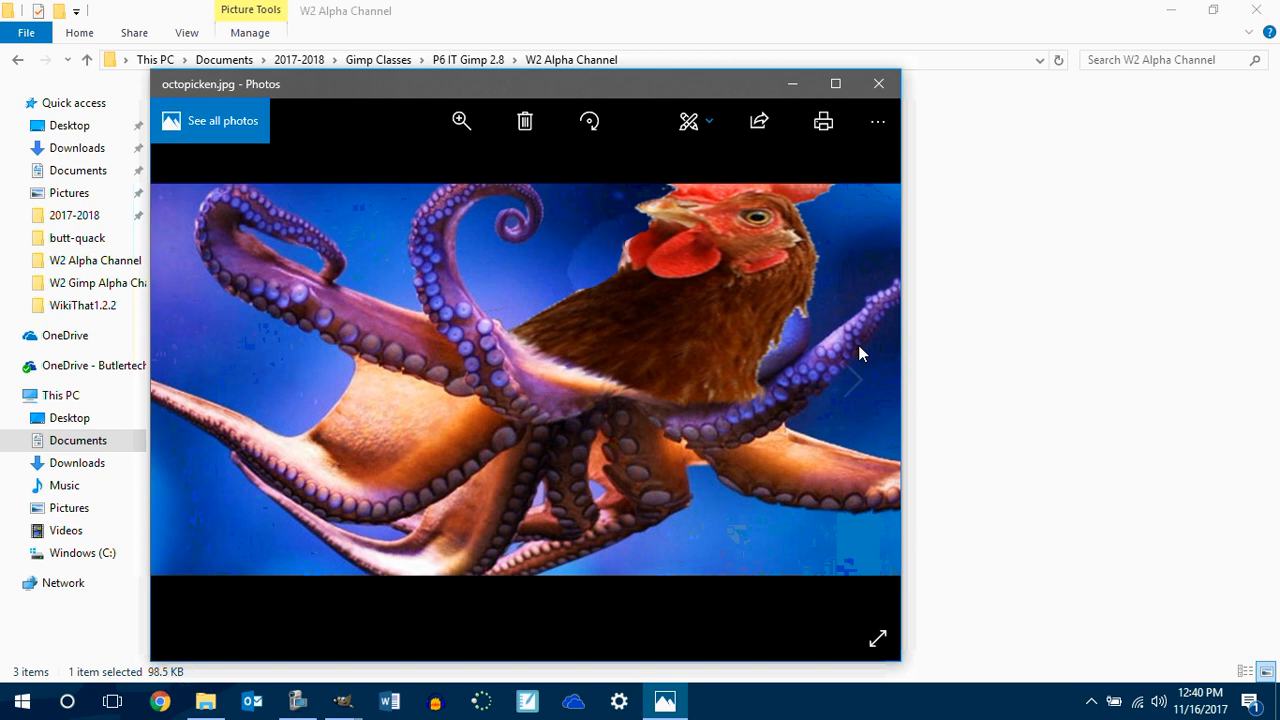
pyautogui.click(878, 90)
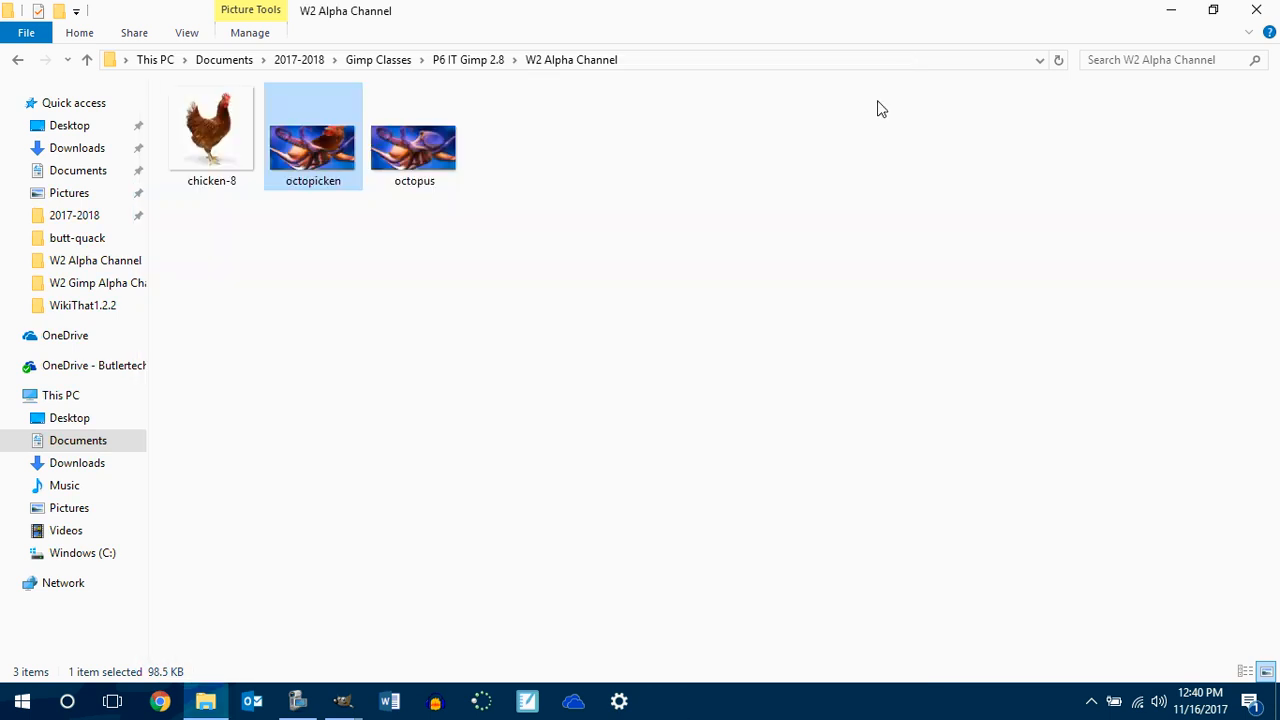
pyautogui.click(18, 60)
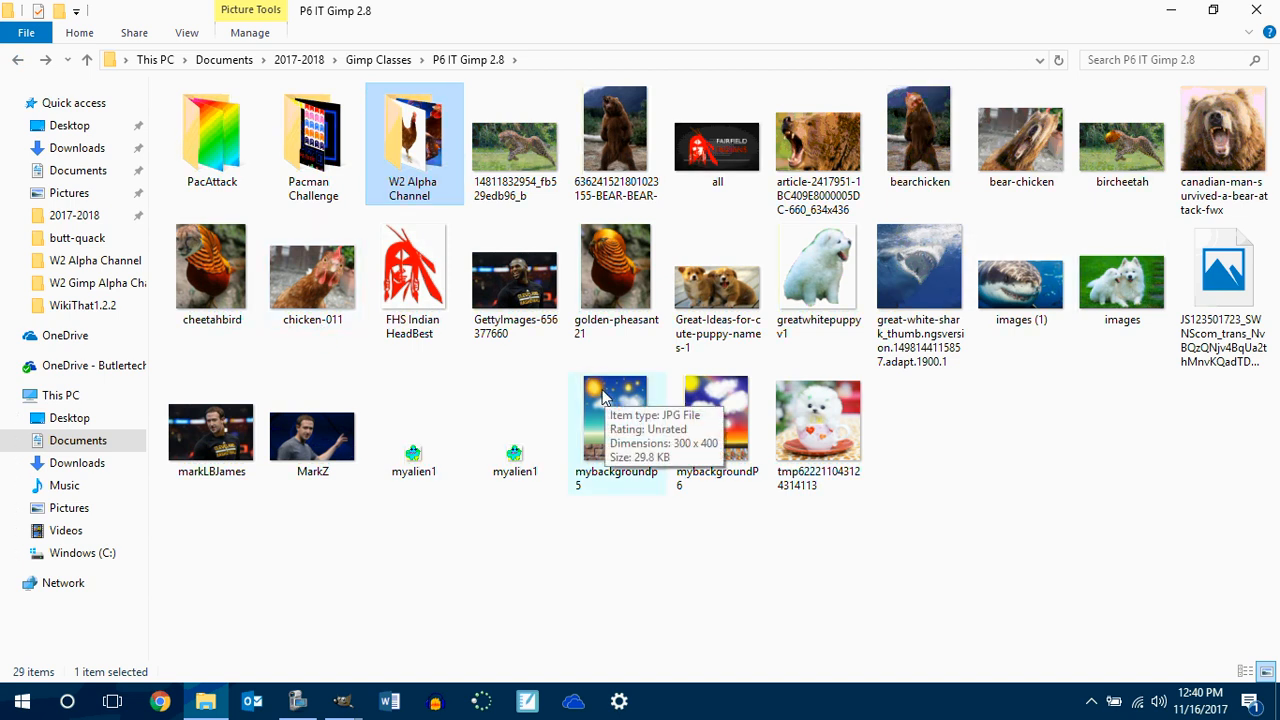
# View the bearchicken, bircheetah and greatwhitepuppyv1 pictures in P6 IT Gimp 2.8, then close File Explorer.
pyautogui.doubleClick(922, 140)
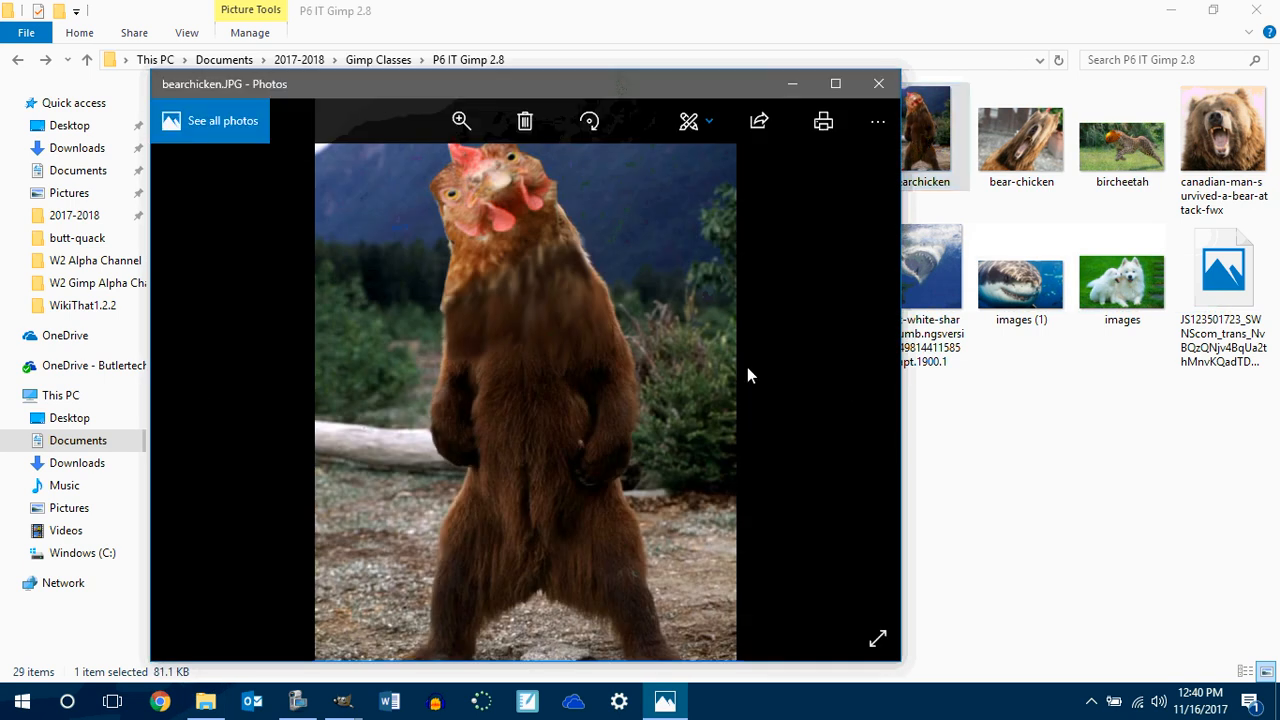
pyautogui.click(878, 86)
pyautogui.doubleClick(1140, 170)
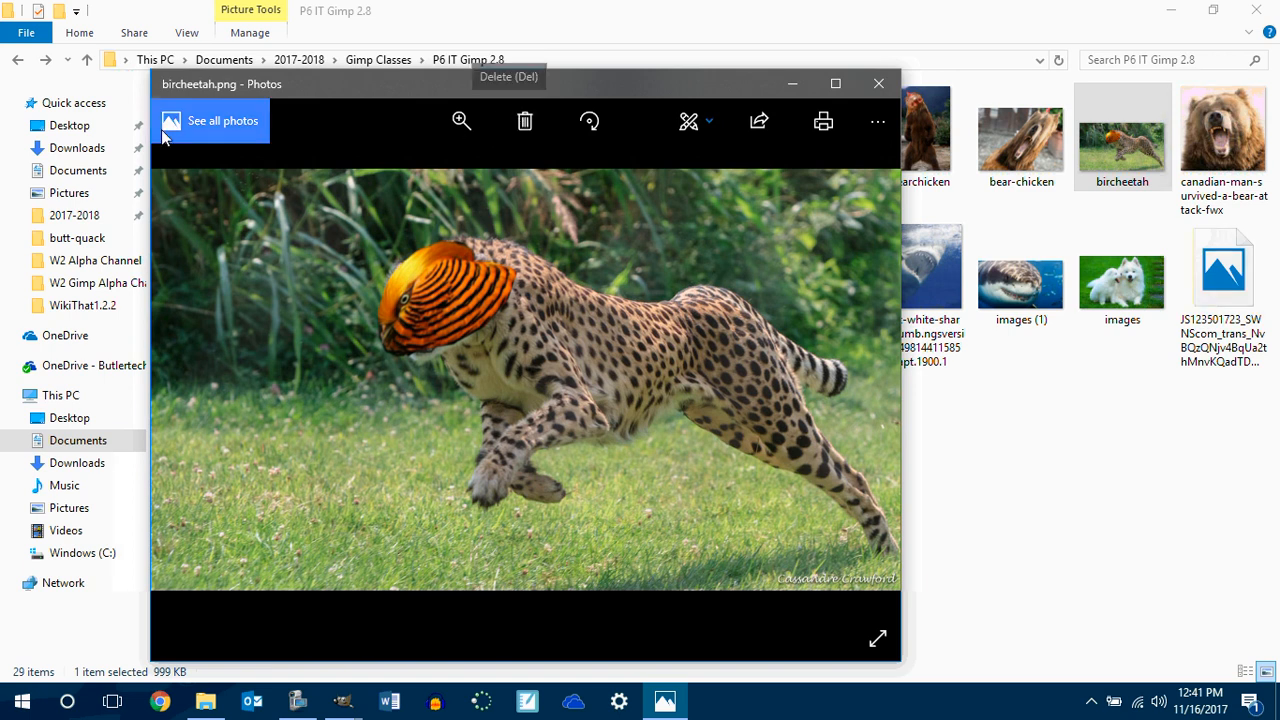
pyautogui.moveTo(885, 380)
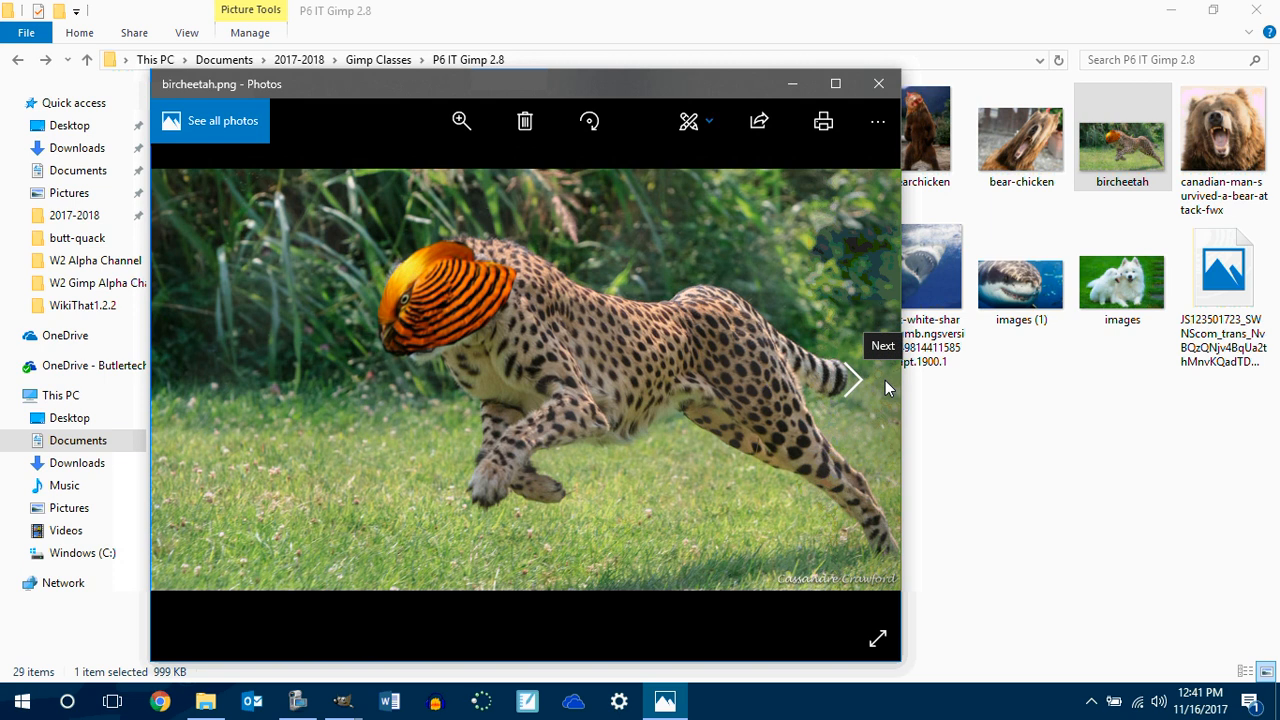
pyautogui.click(878, 84)
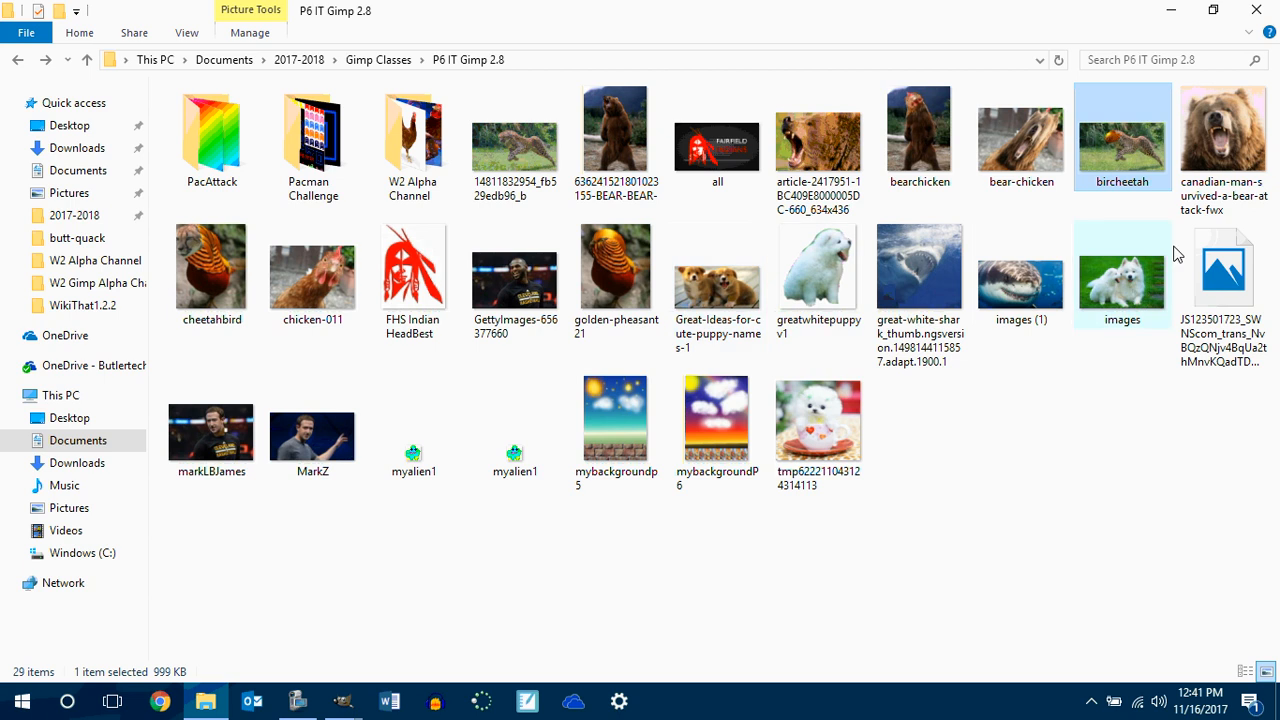
pyautogui.doubleClick(830, 263)
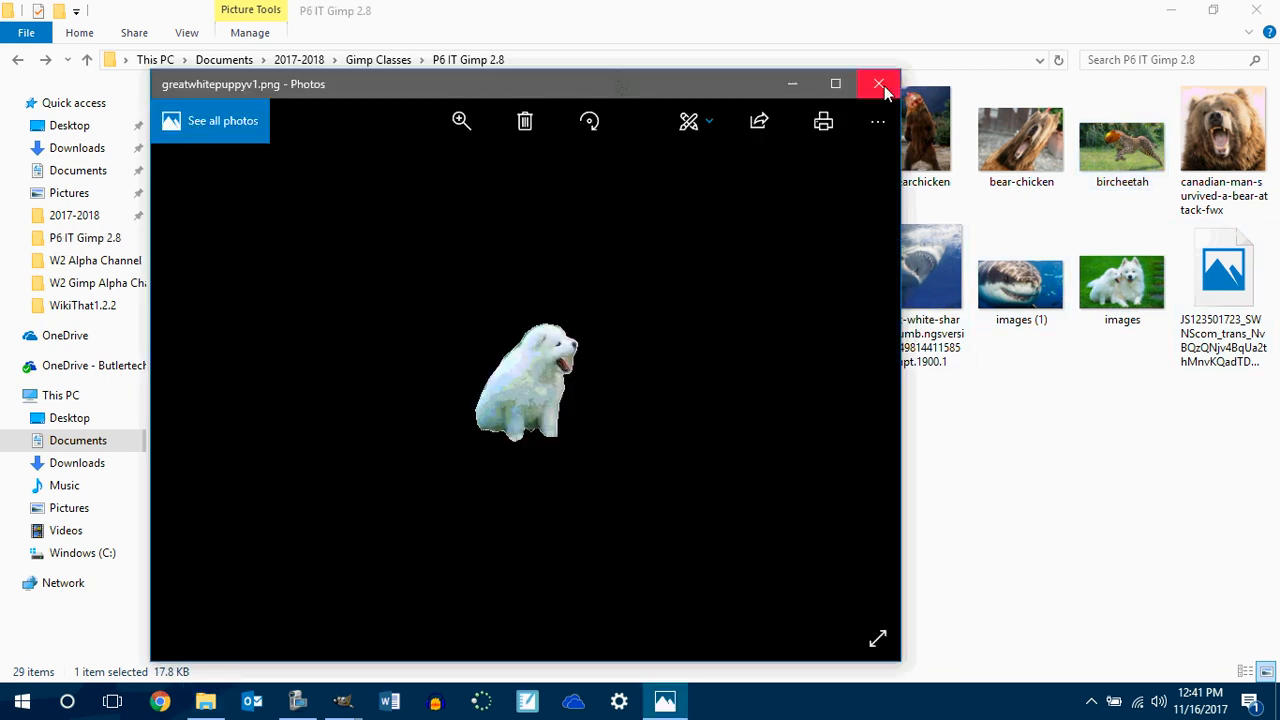
pyautogui.click(882, 86)
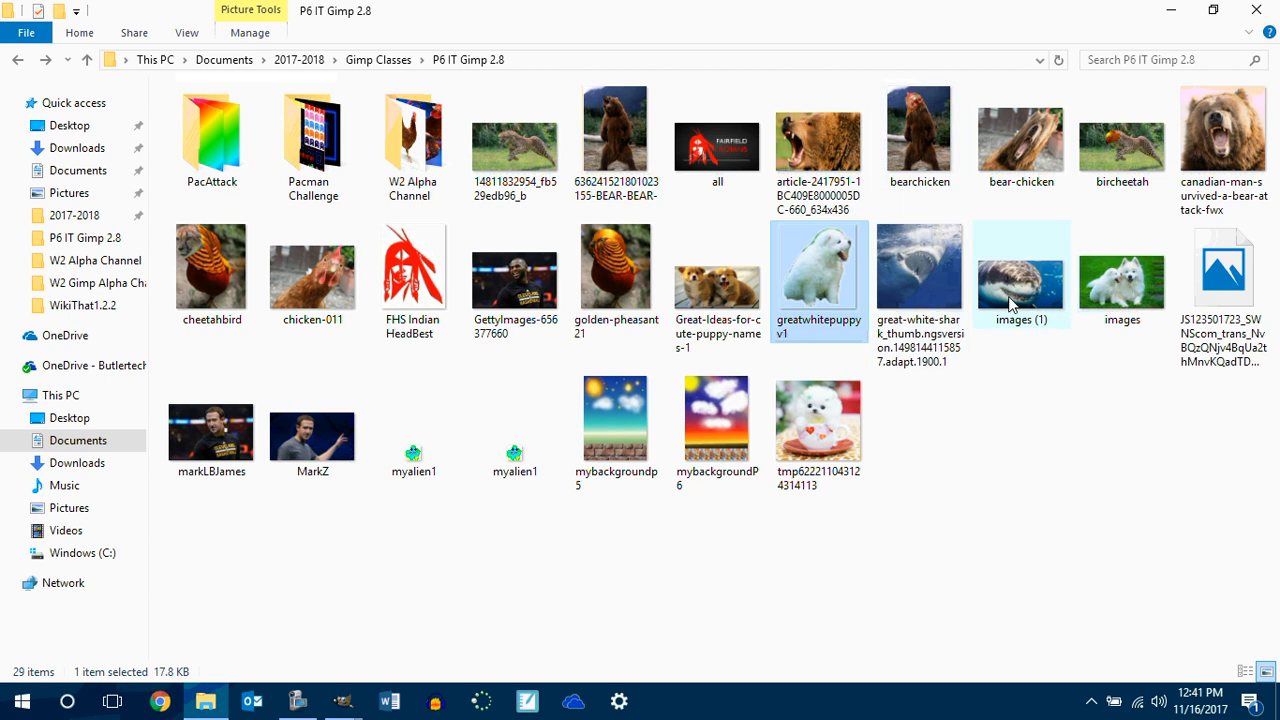
pyautogui.click(1254, 16)
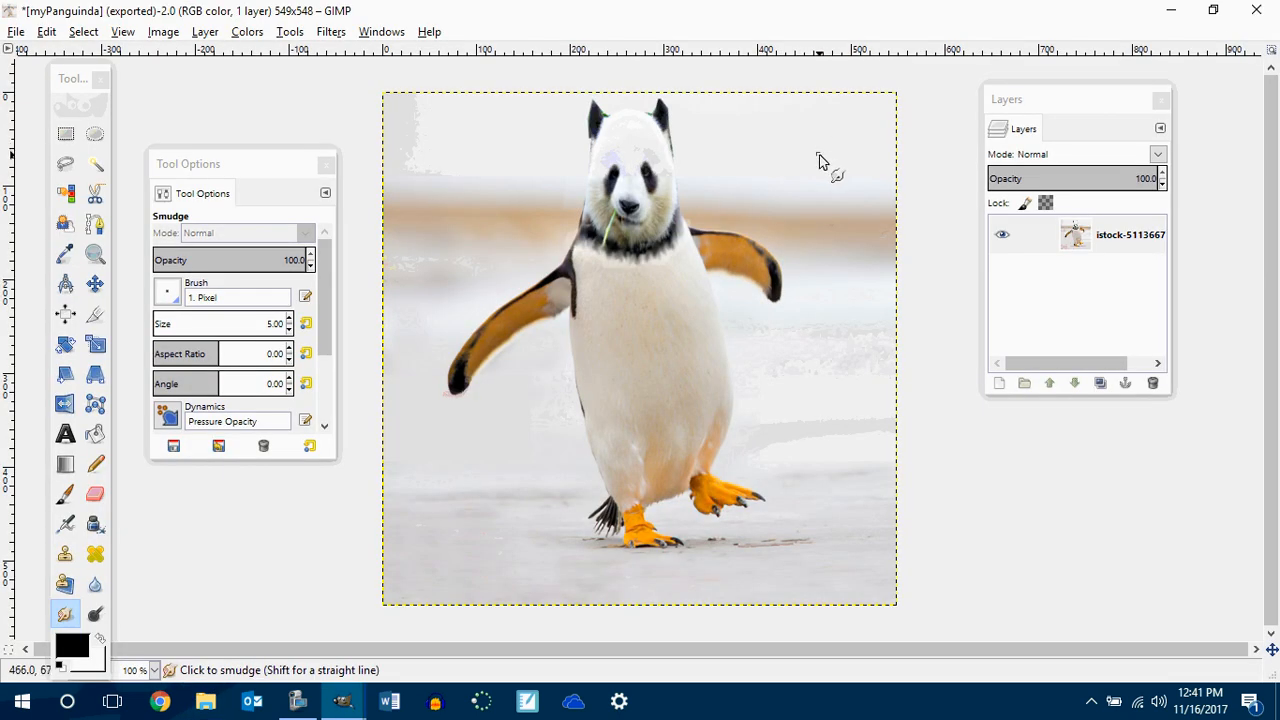
# Close the myPanguinda and panda images in GIMP, discarding their unsaved changes.
pyautogui.click(1256, 10)
pyautogui.click(688, 487)
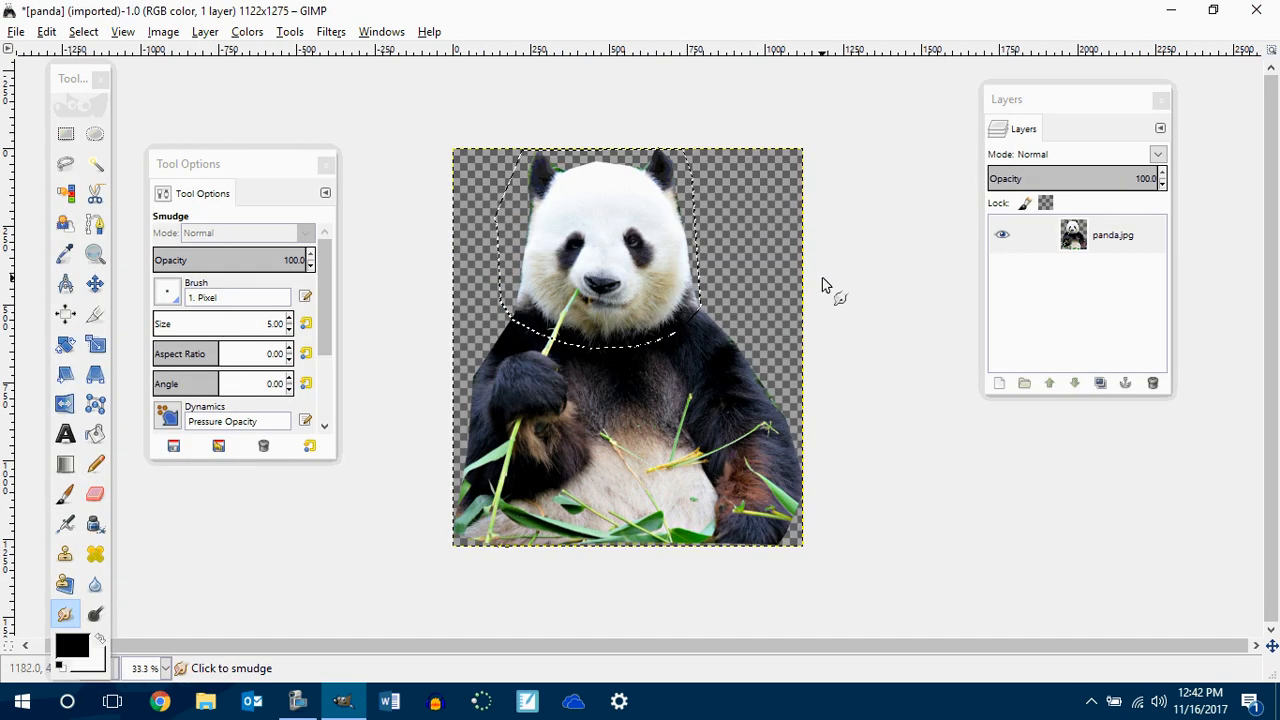
pyautogui.click(1256, 10)
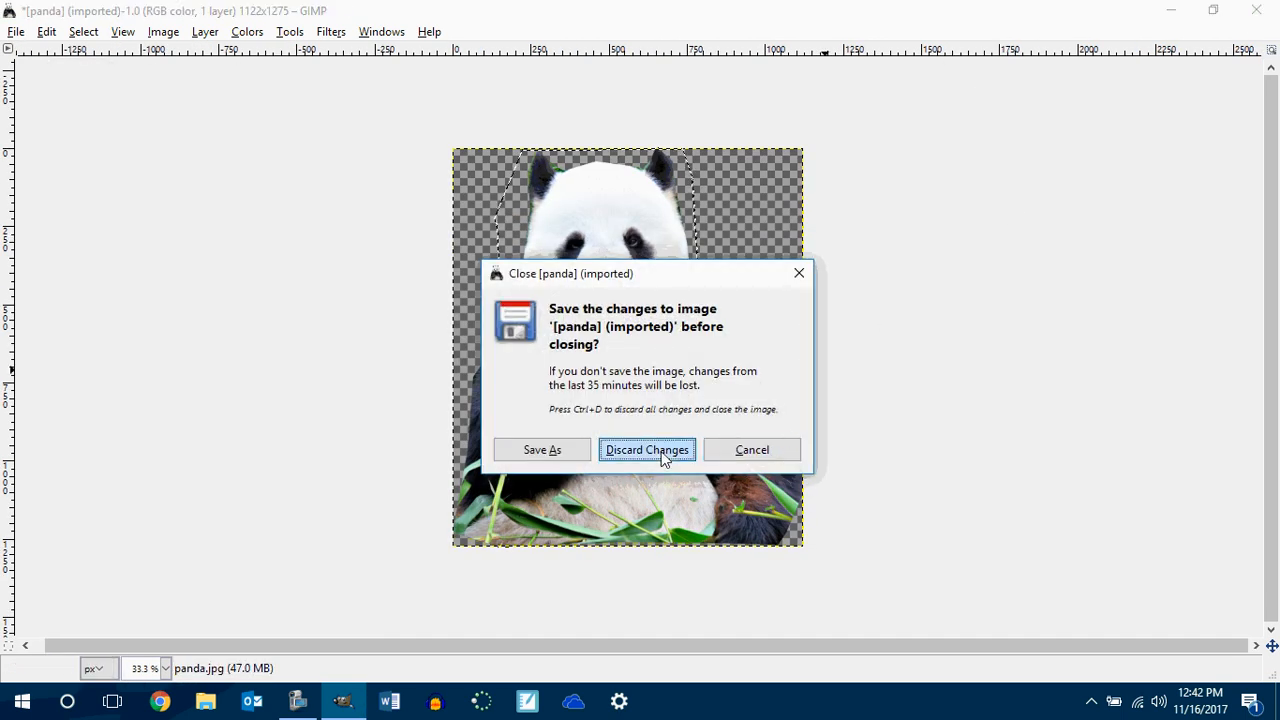
pyautogui.click(655, 450)
pyautogui.click(532, 111)
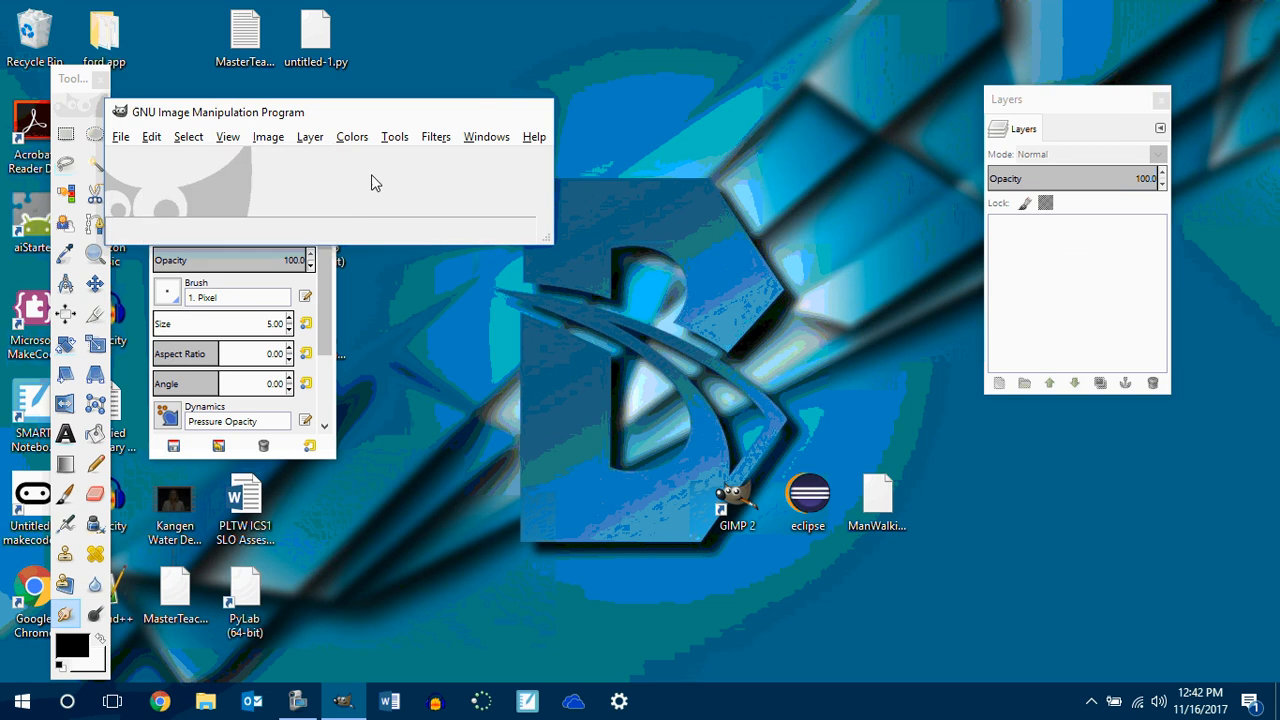